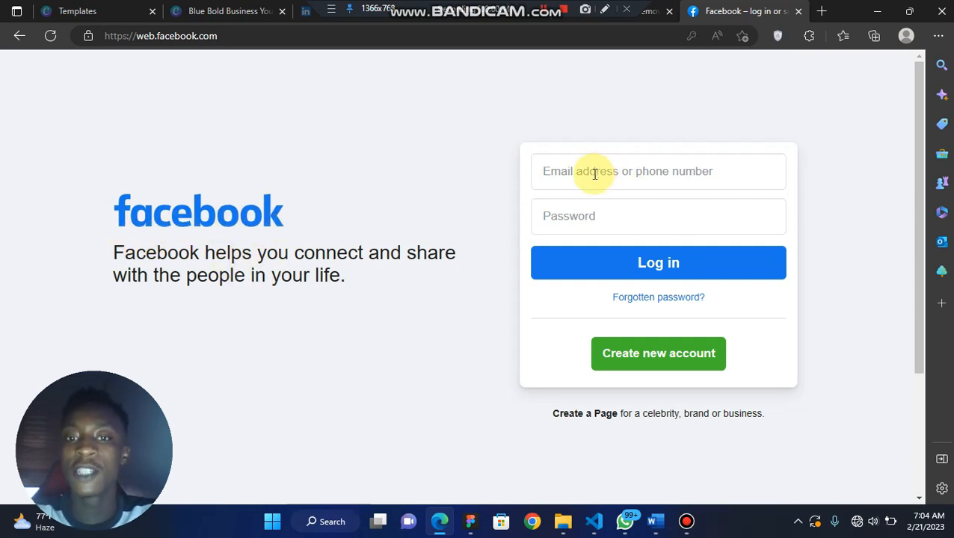
# Review the Facebook login page in the browser and the finished landing page design in Figma's Facebook App file
pyautogui.click(585, 222)
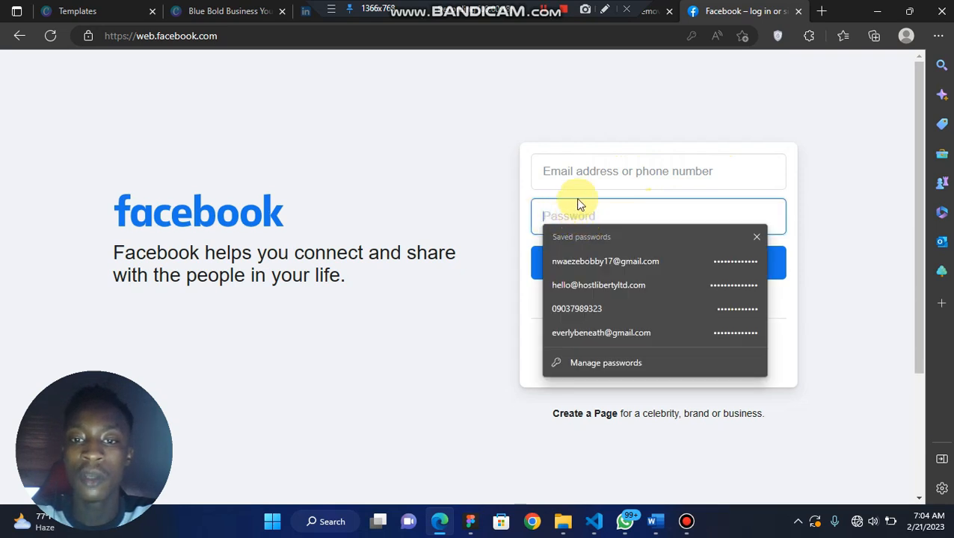
pyautogui.click(472, 219)
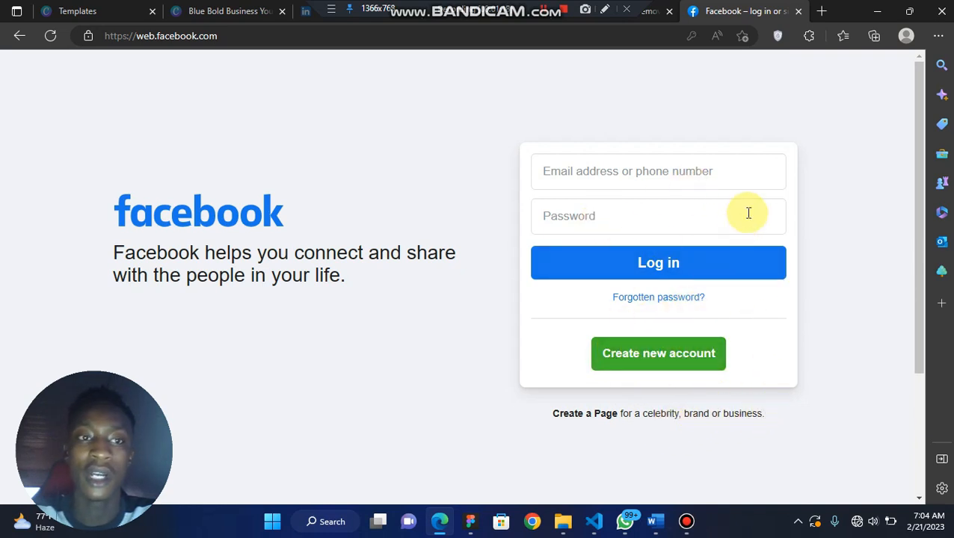
pyautogui.click(876, 9)
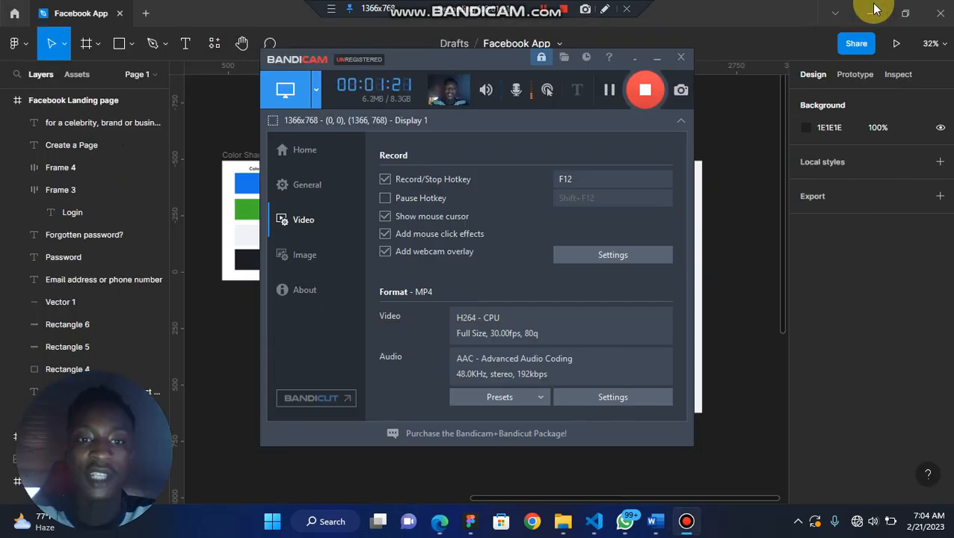
pyautogui.click(634, 96)
pyautogui.click(708, 85)
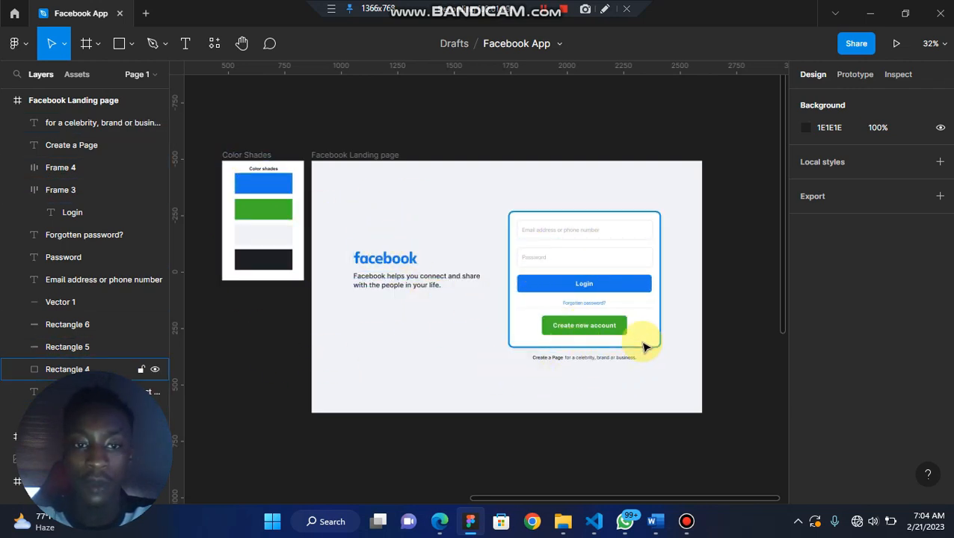
pyautogui.scroll(5, 645, 346)
pyautogui.scroll(-4, 643, 345)
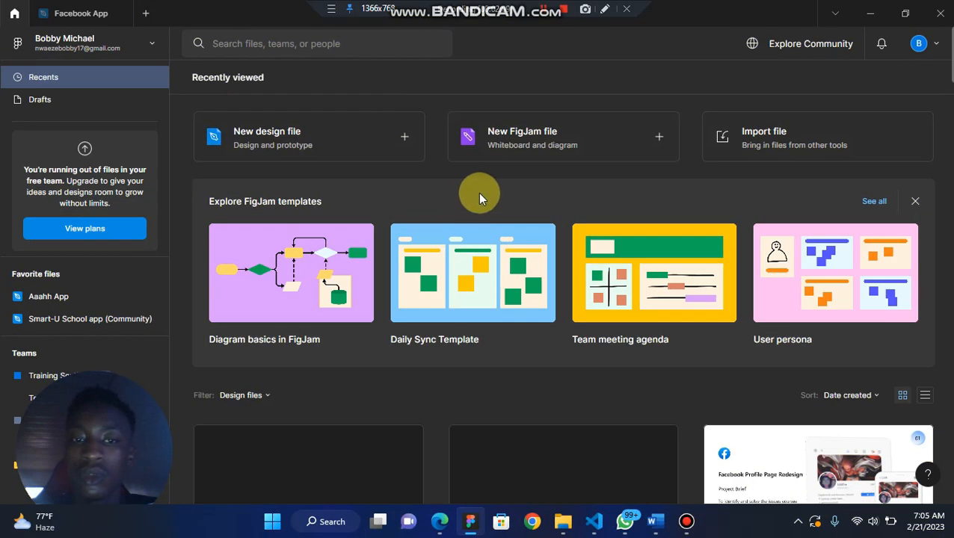
# Create a new design file and close the duplicate untitled file
pyautogui.click(404, 135)
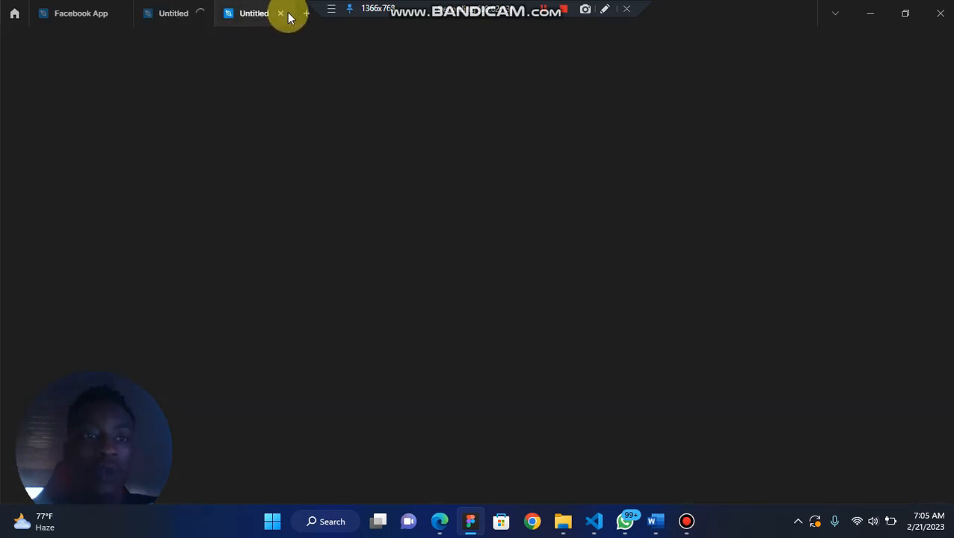
pyautogui.click(281, 14)
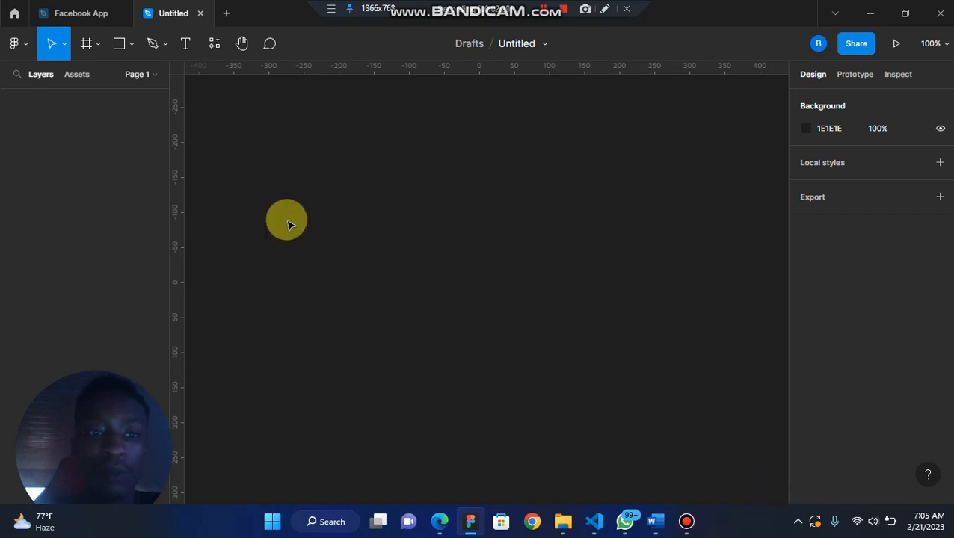
pyautogui.moveTo(200, 127); pyautogui.dragTo(747, 456)
pyautogui.hscroll(-2, 656, 406)
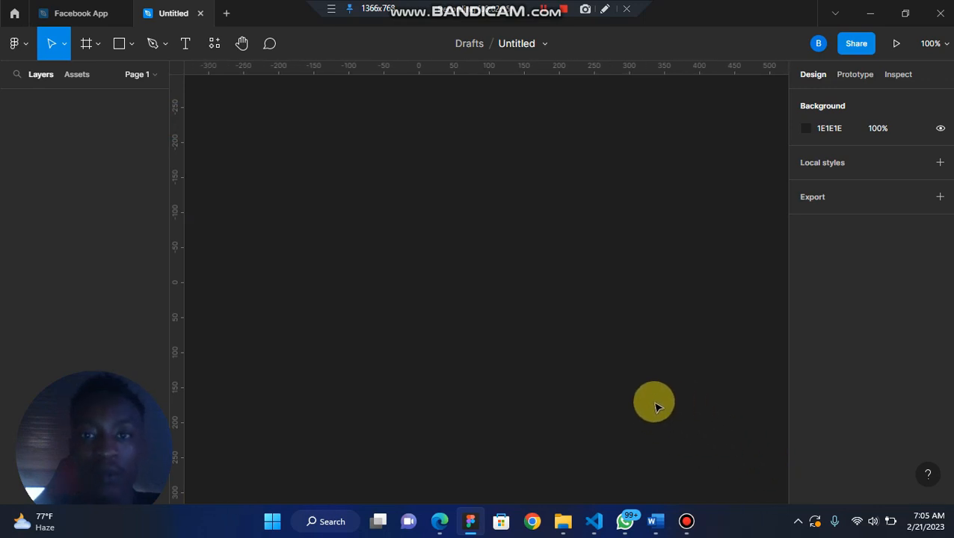
# Rename the untitled design file as "Facebook Landing page"
pyautogui.doubleClick(508, 46)
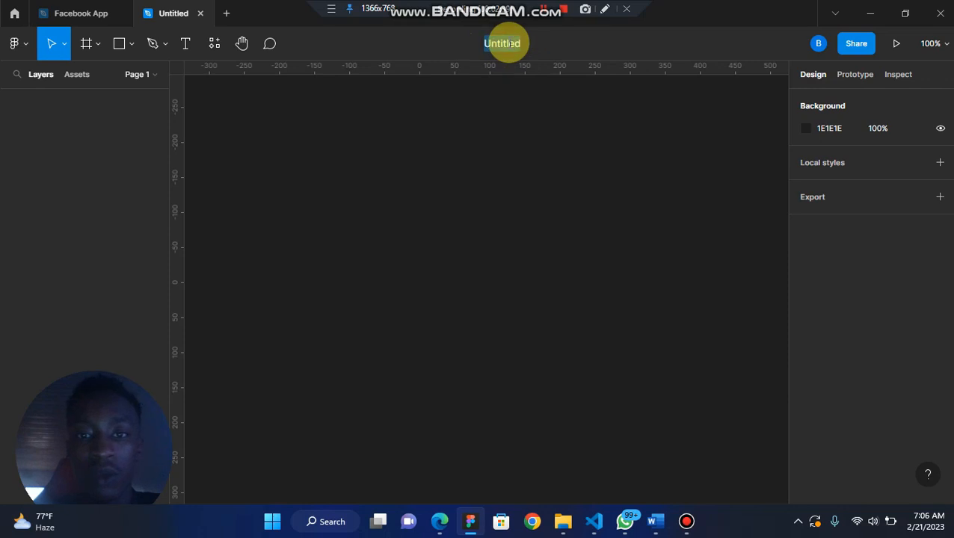
pyautogui.write('Facebook Landing page')
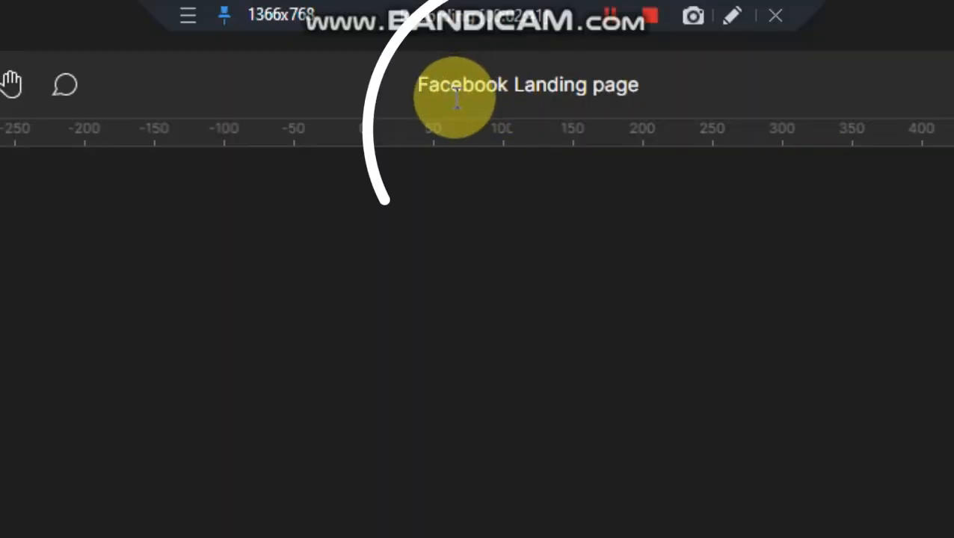
pyautogui.press('Return')
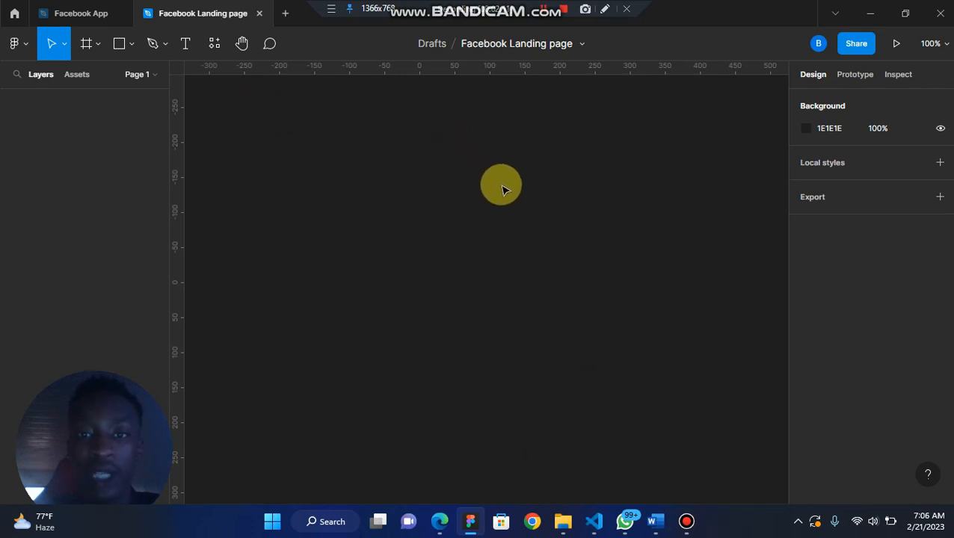
# Place the Facebook Landing page reference image on the canvas and move it to X -1790, Y -615
pyautogui.click(440, 521)
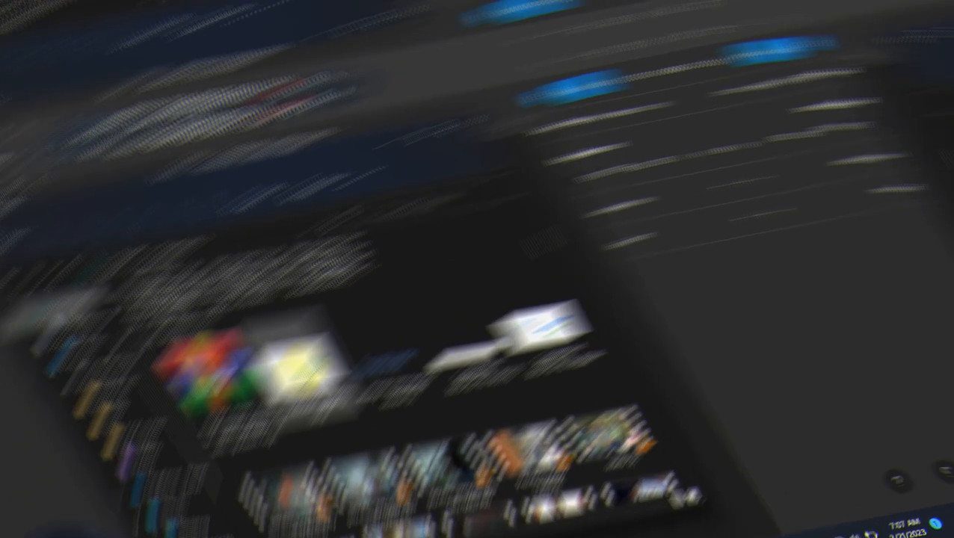
pyautogui.moveTo(423, 258); pyautogui.dragTo(750, 244)
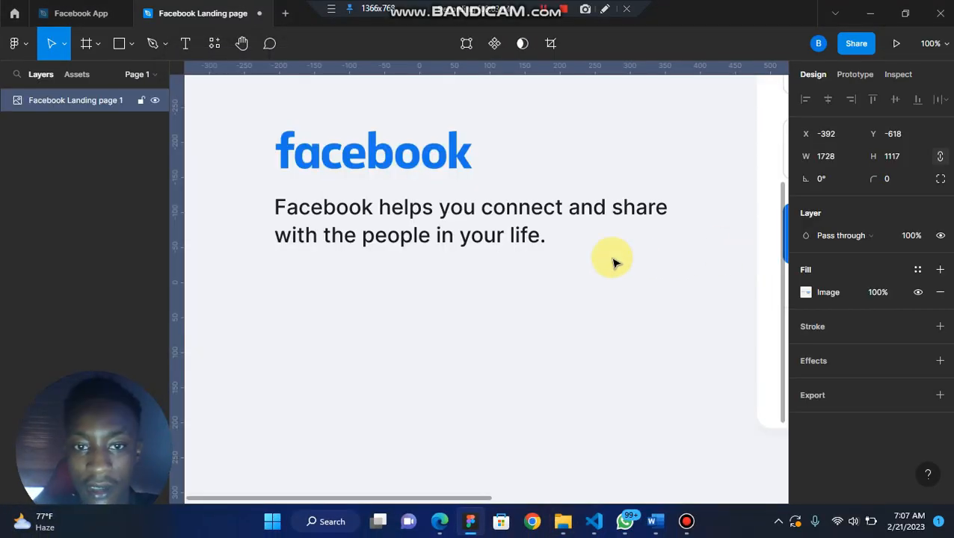
pyautogui.scroll(-5, 613, 261)
pyautogui.moveTo(611, 263); pyautogui.dragTo(292, 267)
pyautogui.moveTo(470, 87); pyautogui.dragTo(27, 181)
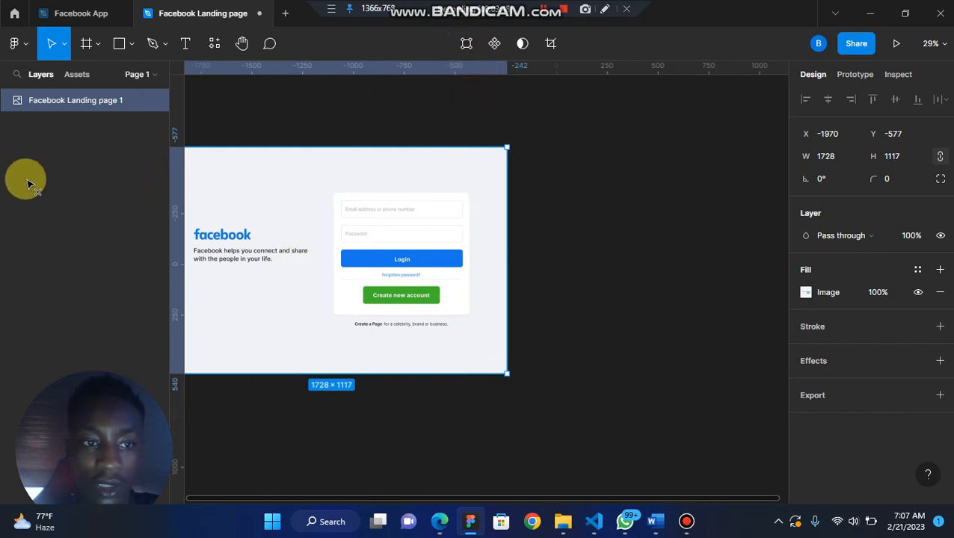
pyautogui.moveTo(323, 291); pyautogui.dragTo(363, 284)
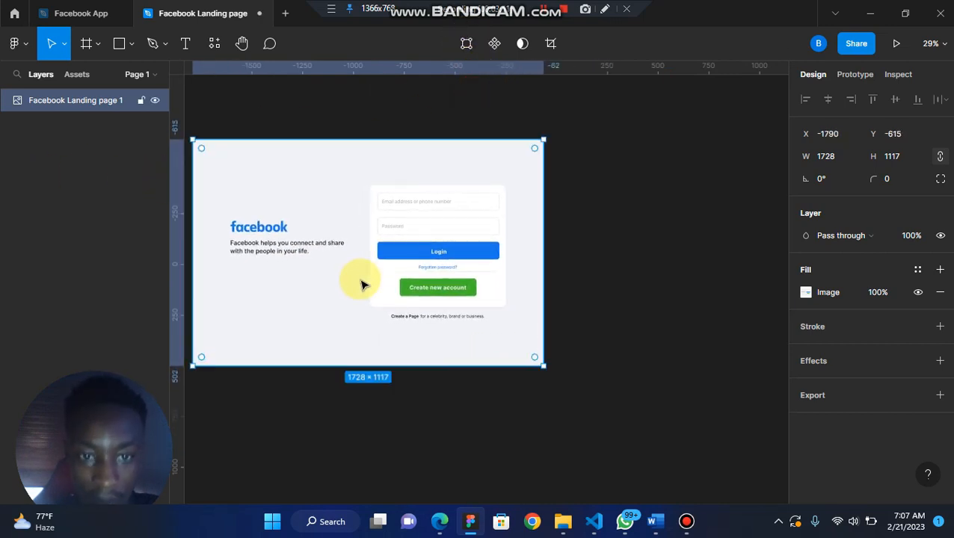
pyautogui.rightClick(592, 239)
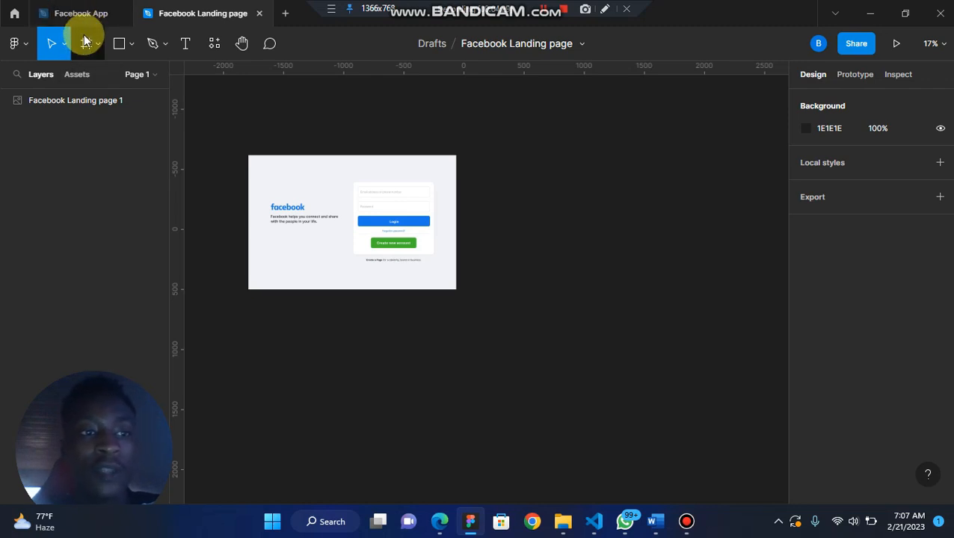
# Try out an iPhone 14 preset frame beside the reference image and delete it again
pyautogui.click(86, 44)
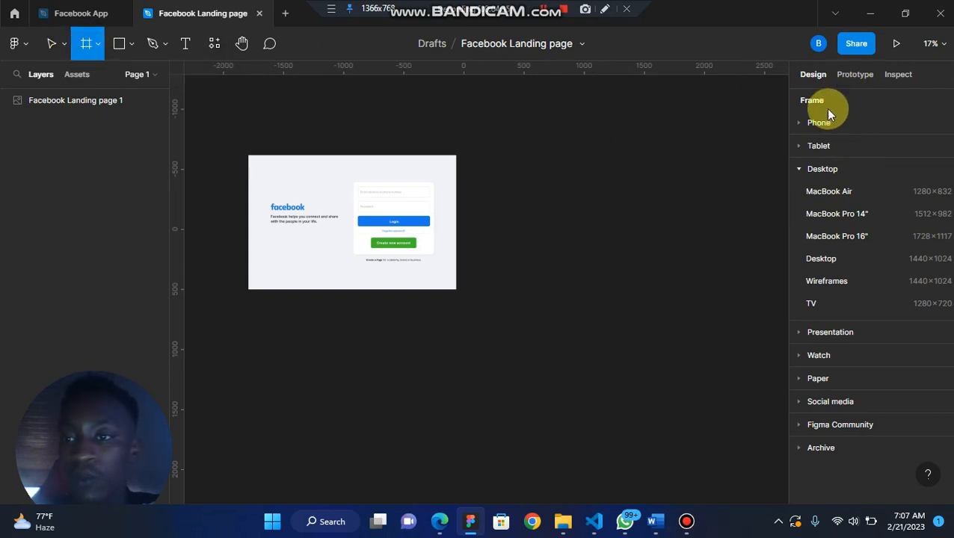
pyautogui.click(798, 171)
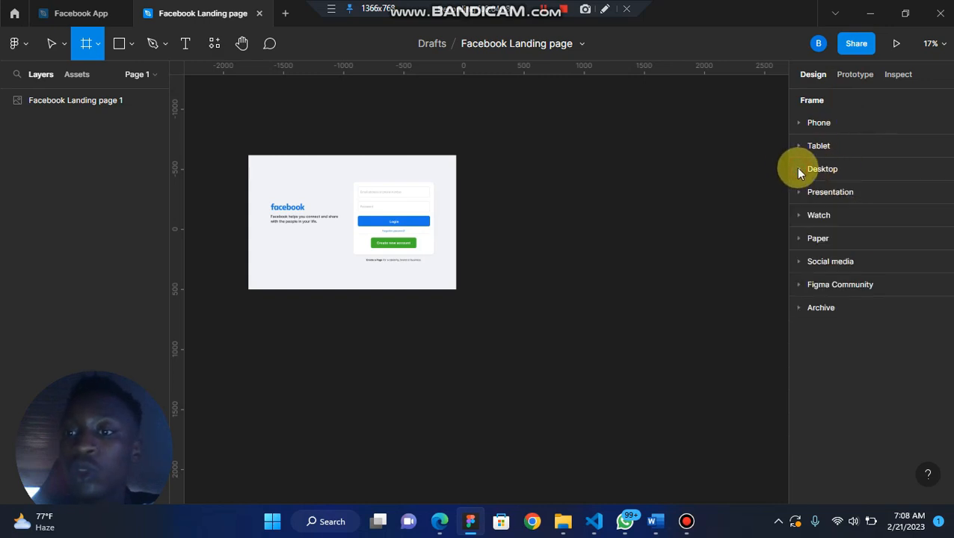
pyautogui.click(798, 122)
pyautogui.click(840, 147)
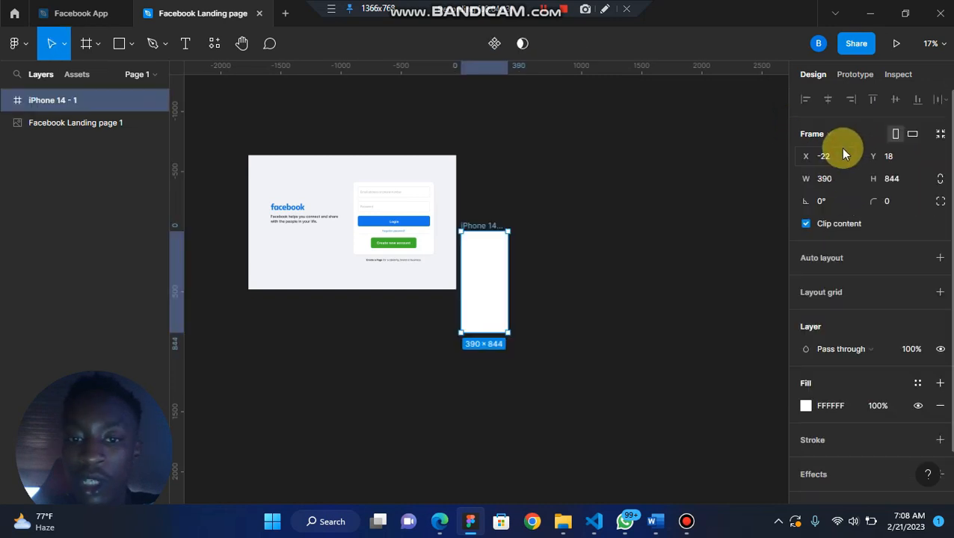
pyautogui.moveTo(477, 284); pyautogui.dragTo(531, 222)
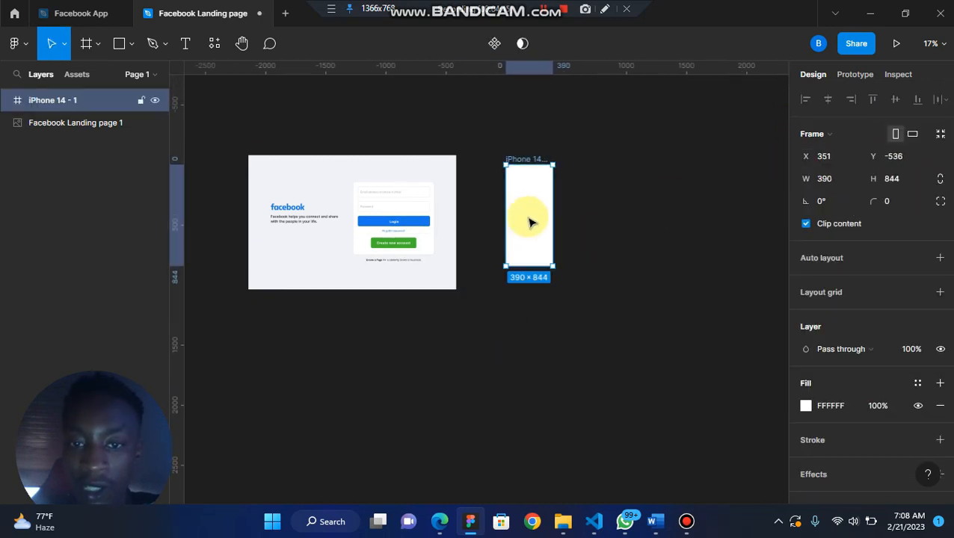
pyautogui.press('Delete')
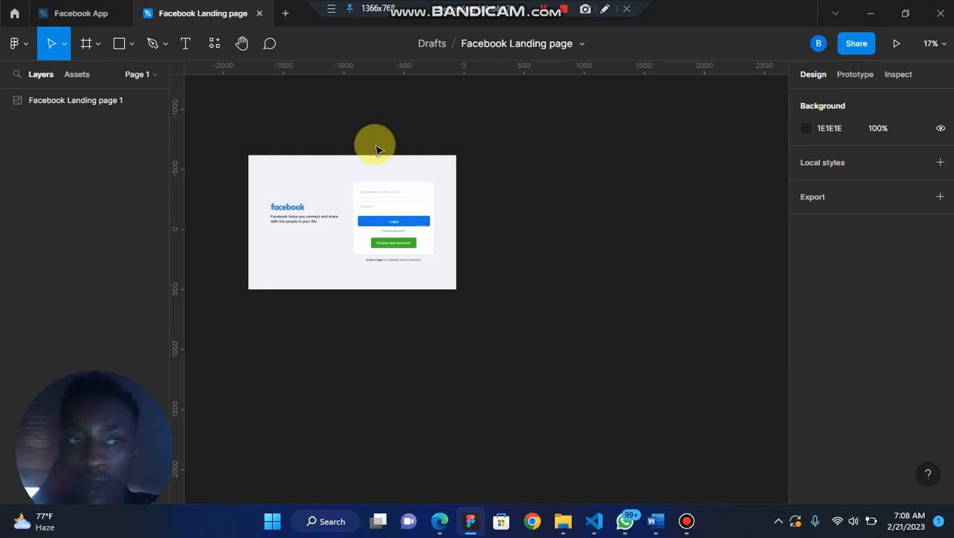
# Add a MacBook Pro 16" preset frame and align it beside the reference image at X 89, Y -615
pyautogui.click(94, 47)
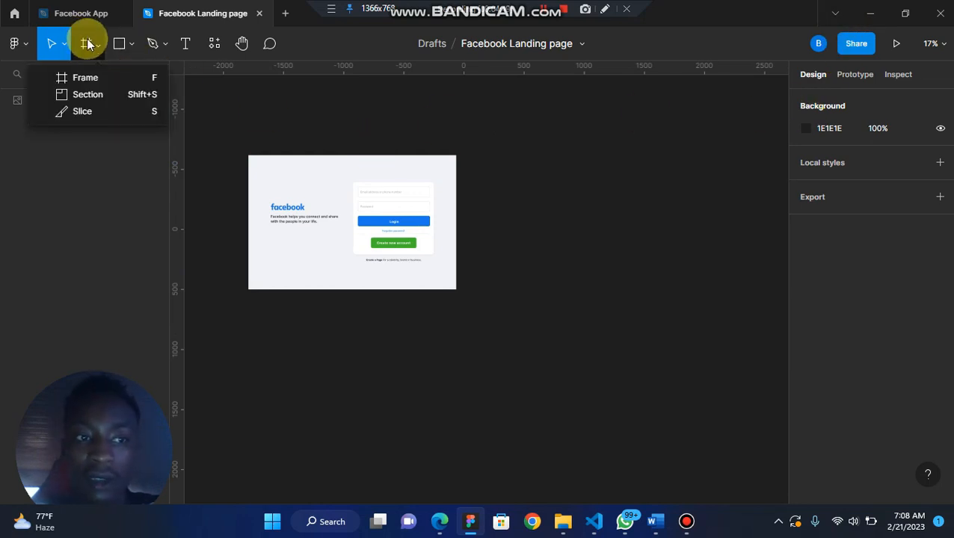
pyautogui.click(88, 43)
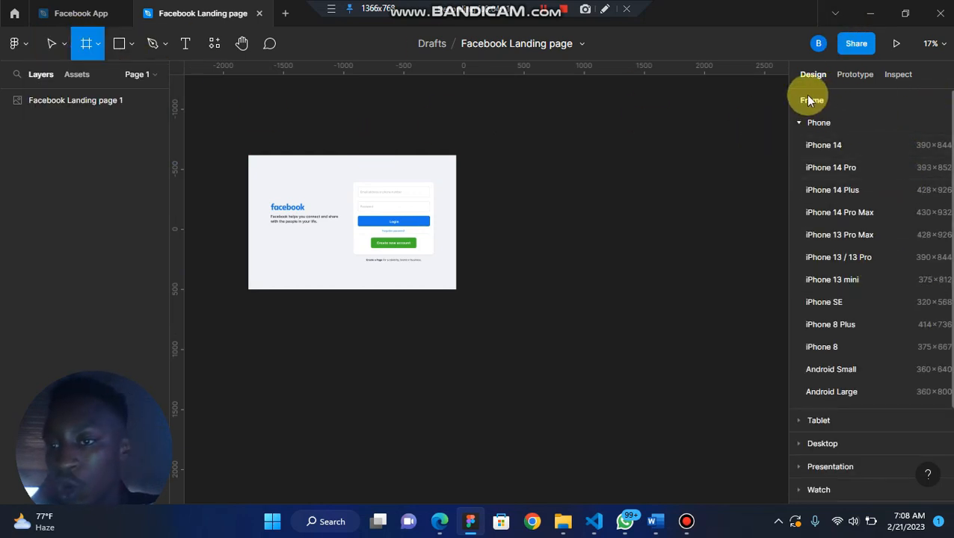
pyautogui.click(799, 123)
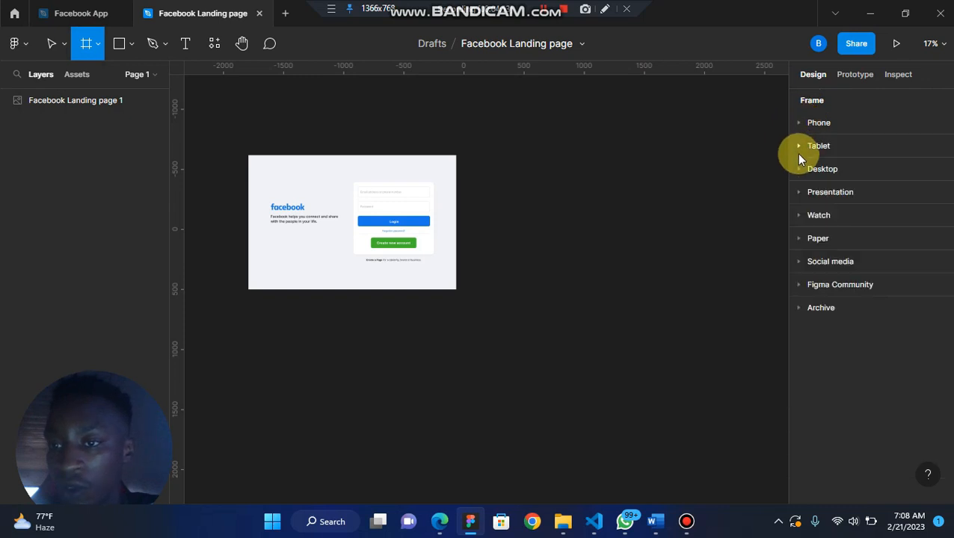
pyautogui.click(798, 146)
pyautogui.click(797, 146)
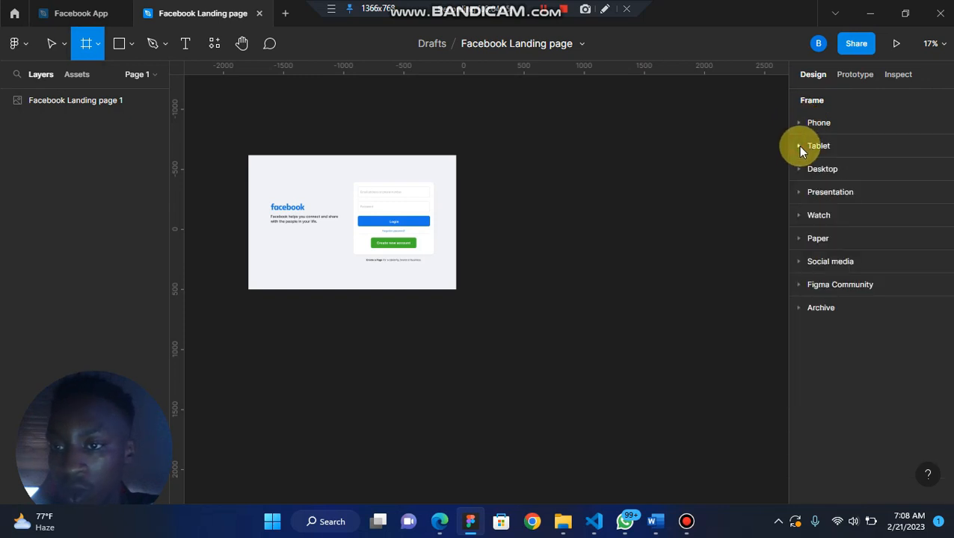
pyautogui.click(798, 170)
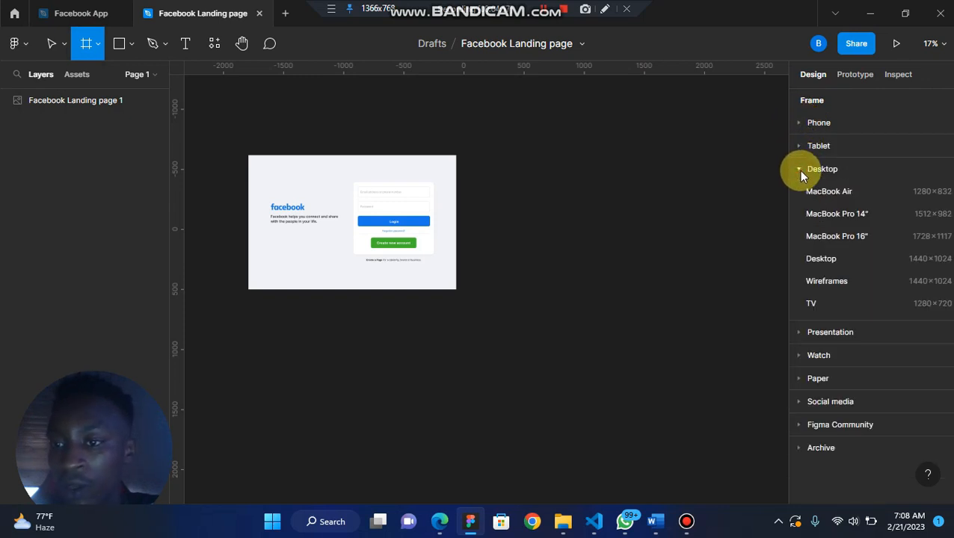
pyautogui.click(863, 234)
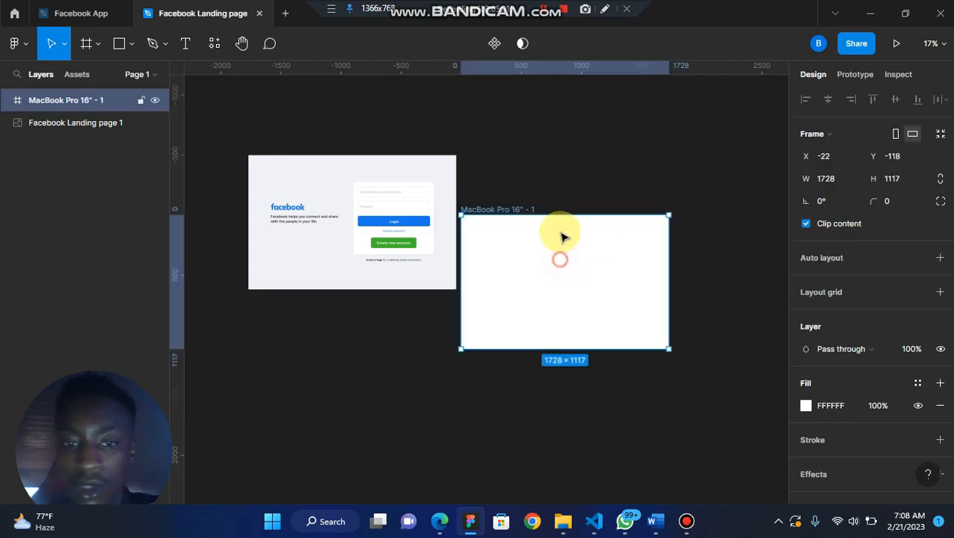
pyautogui.moveTo(563, 237); pyautogui.dragTo(575, 209)
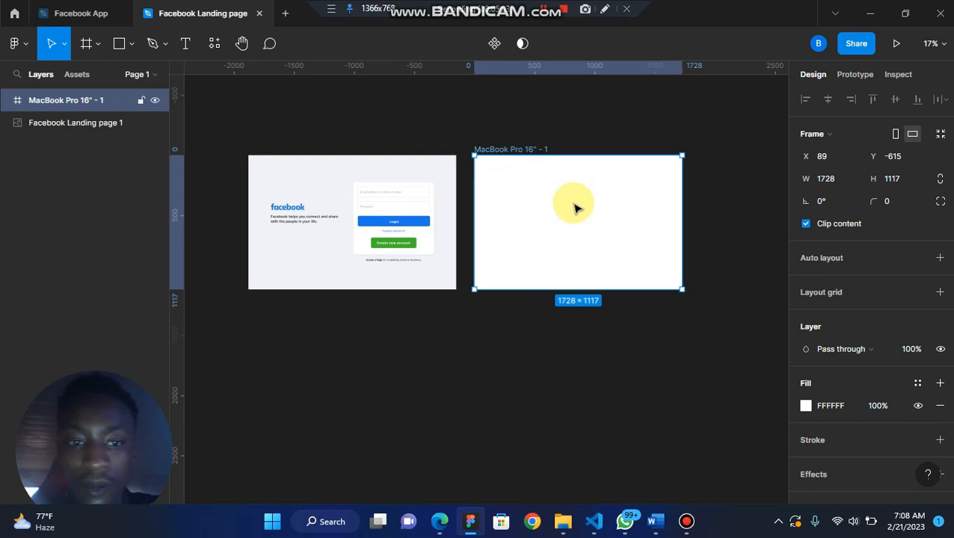
# Rename the MacBook Pro 16" frame as "Facebook Landing page"
pyautogui.doubleClick(527, 149)
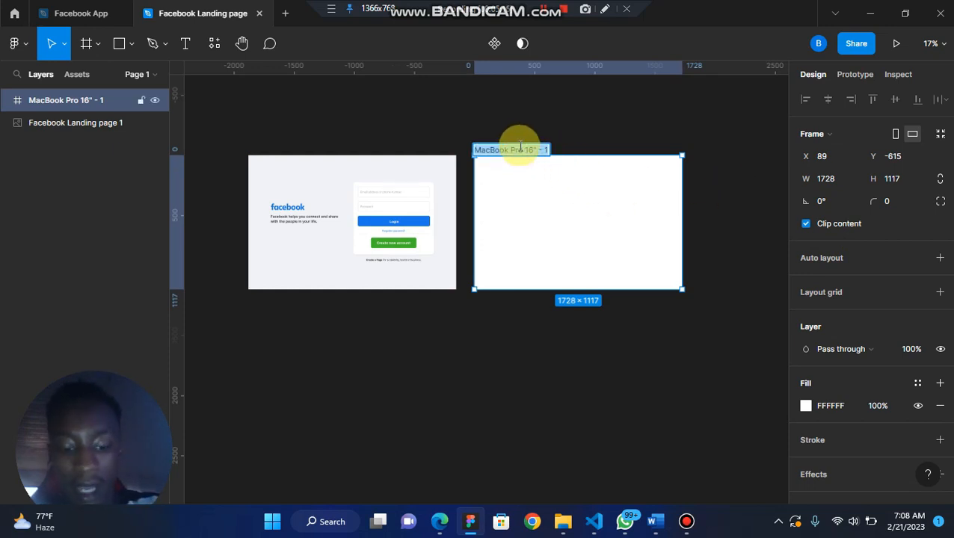
pyautogui.write('Facebook Landing page')
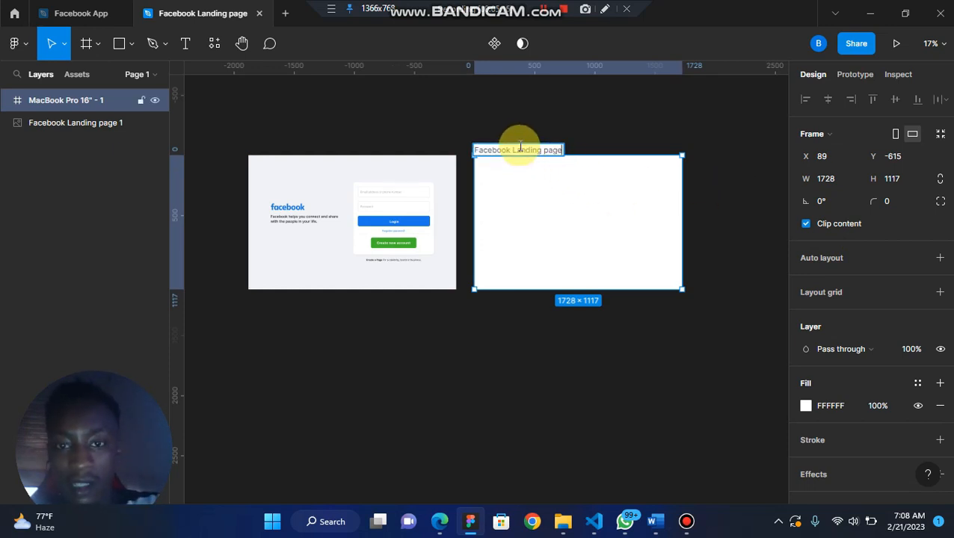
pyautogui.click(602, 140)
# Move the reference image away from the landing page frame and draw a narrow upright frame in the gap between them
pyautogui.scroll(3, 394, 217)
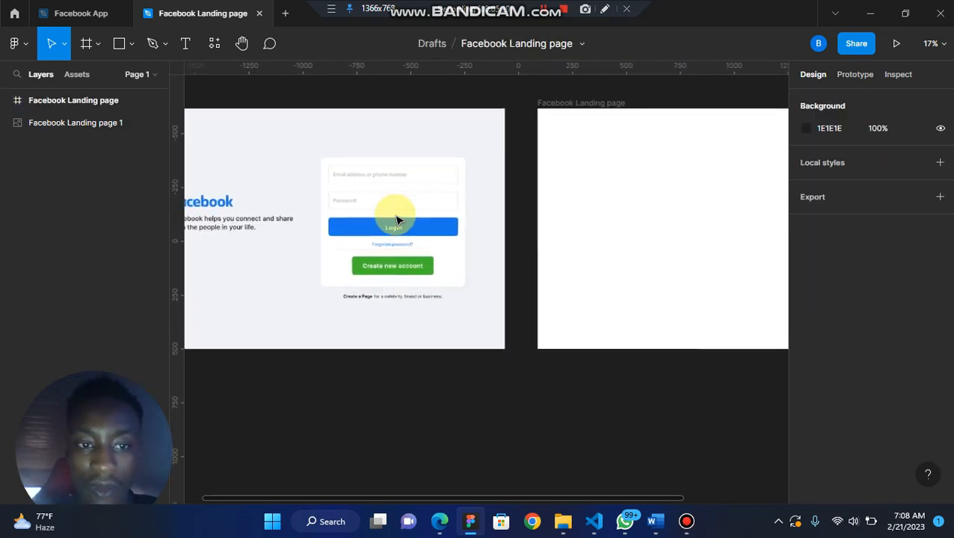
pyautogui.scroll(-3, 396, 219)
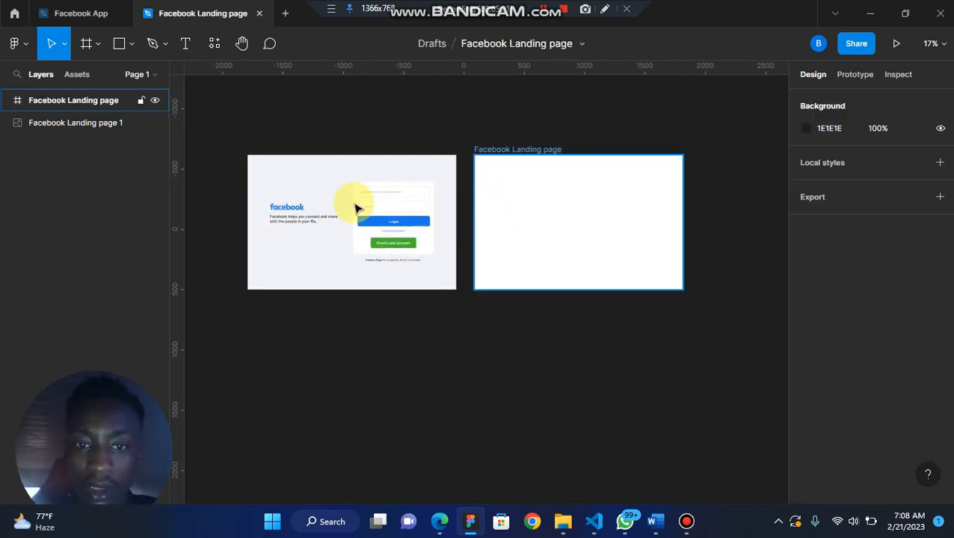
pyautogui.moveTo(444, 189); pyautogui.dragTo(377, 187)
pyautogui.click(86, 43)
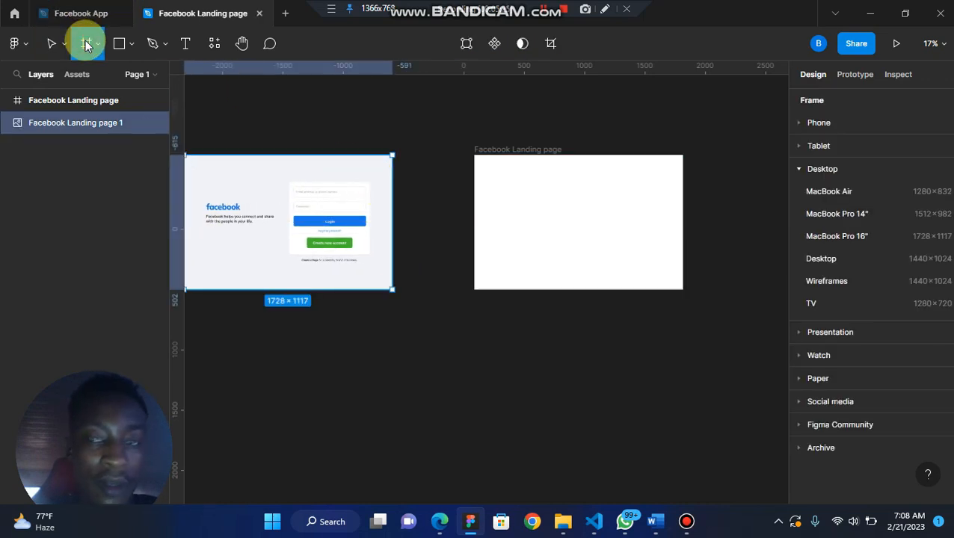
pyautogui.moveTo(410, 155); pyautogui.dragTo(416, 243)
pyautogui.click(432, 310)
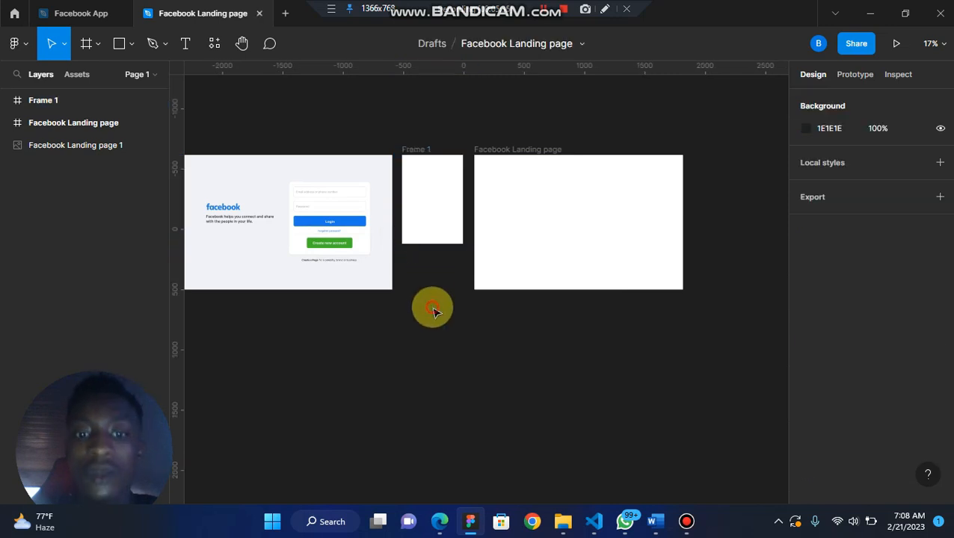
pyautogui.keyDown('ctrl'); pyautogui.scroll(2, 404, 160); pyautogui.keyUp('ctrl')
pyautogui.hscroll(3, 404, 161)
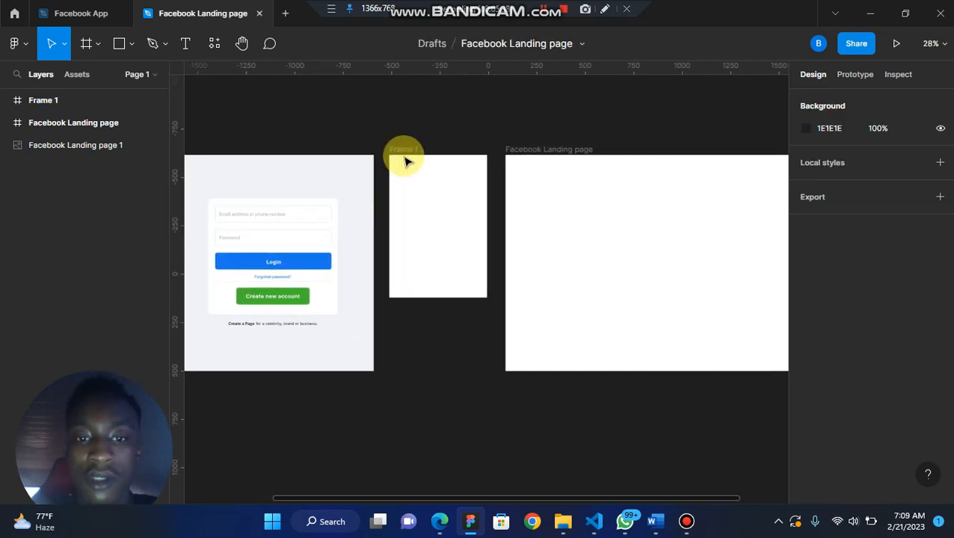
pyautogui.keyDown('ctrl'); pyautogui.scroll(4, 404, 161); pyautogui.keyUp('ctrl')
pyautogui.keyDown('ctrl'); pyautogui.scroll(2, 404, 160); pyautogui.keyUp('ctrl')
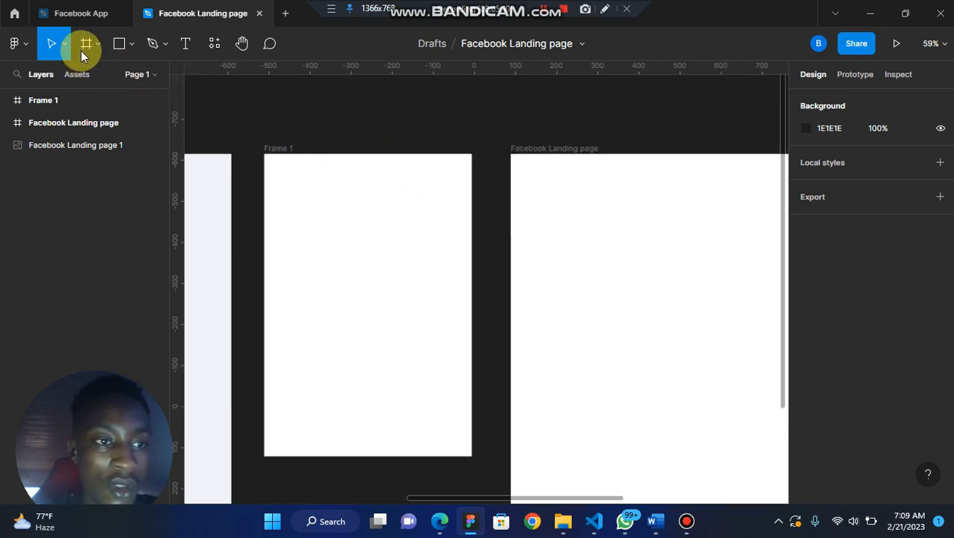
pyautogui.click(275, 147)
pyautogui.doubleClick(275, 148)
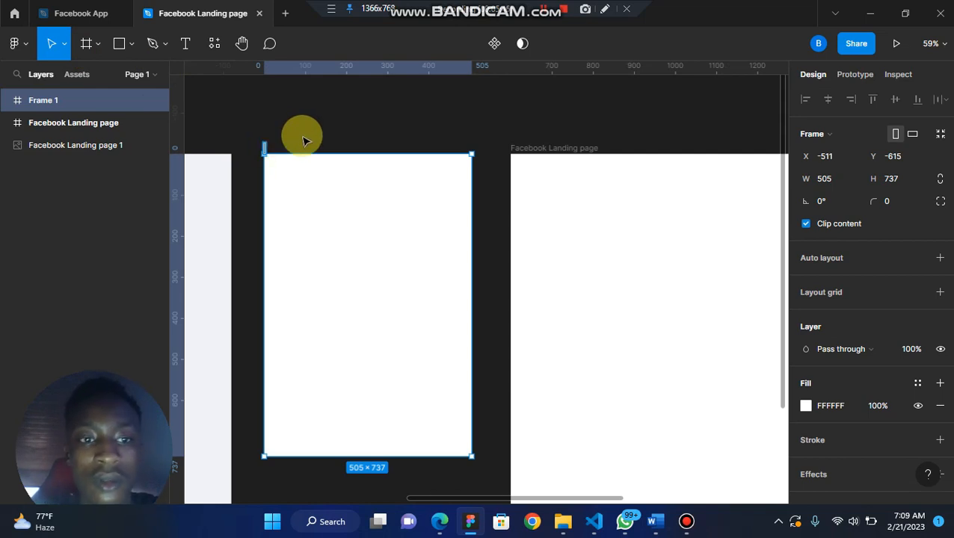
pyautogui.click(305, 141)
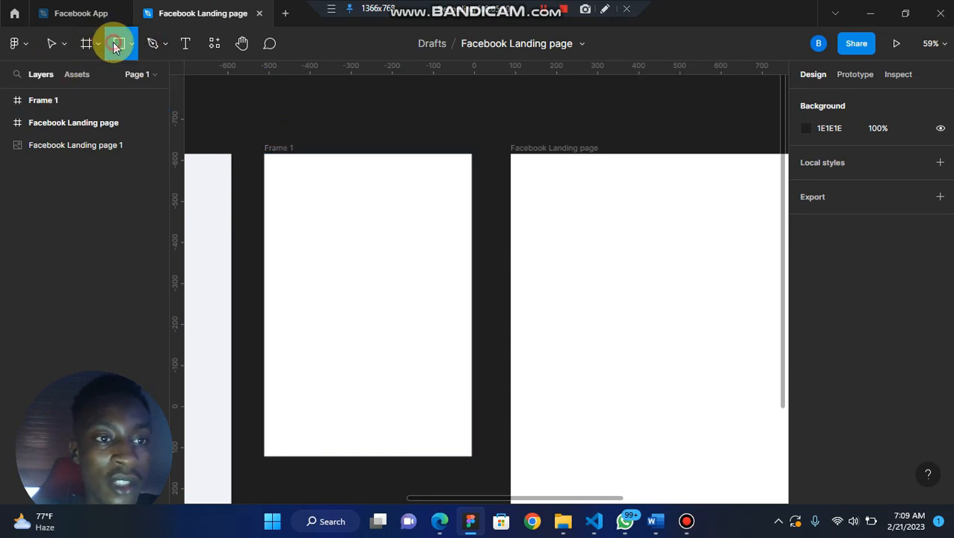
# Draw a 384 × 120 rectangle near the top of the narrow frame and duplicate it into an evenly spaced column of four
pyautogui.moveTo(286, 183); pyautogui.dragTo(444, 231)
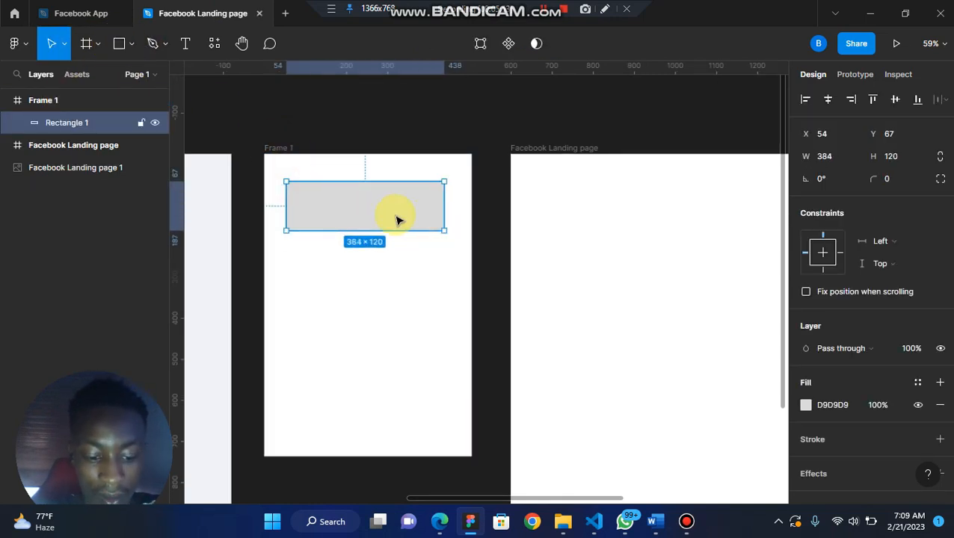
pyautogui.moveTo(397, 219); pyautogui.dragTo(397, 286)
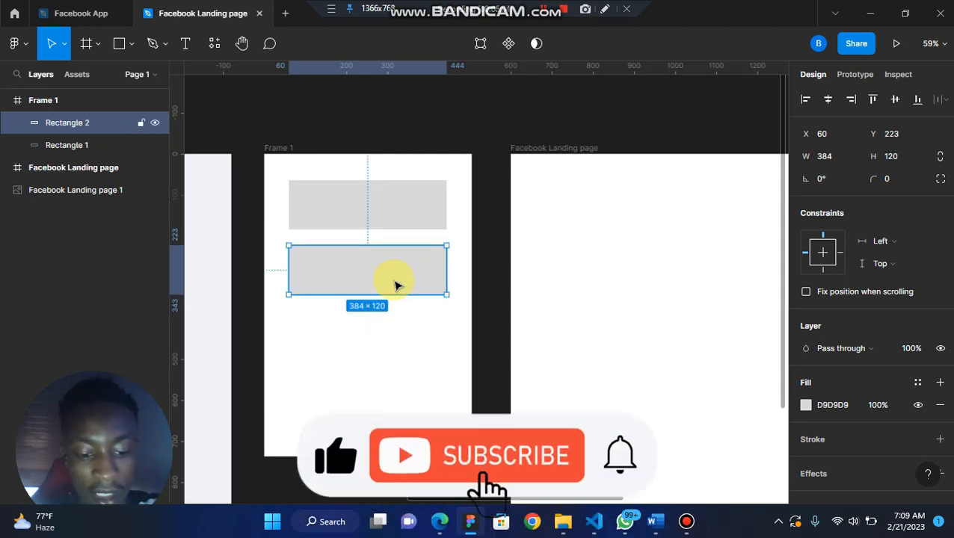
pyautogui.hotkey('ctrl', 'd')
pyautogui.hotkey('ctrl', 'd')
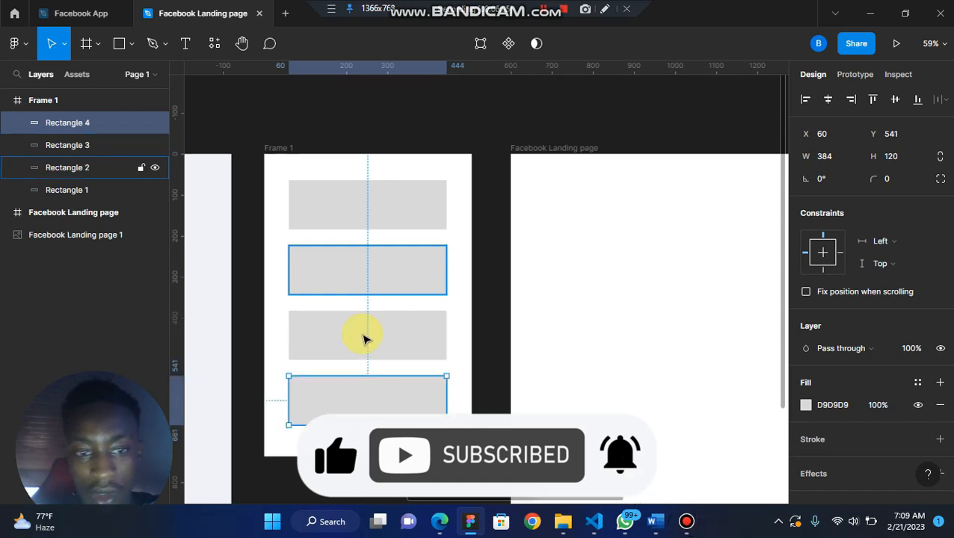
# Fill the topmost rectangle with the blue 1977F3 sampled from the reference image's Login button
pyautogui.scroll(-5, 381, 199)
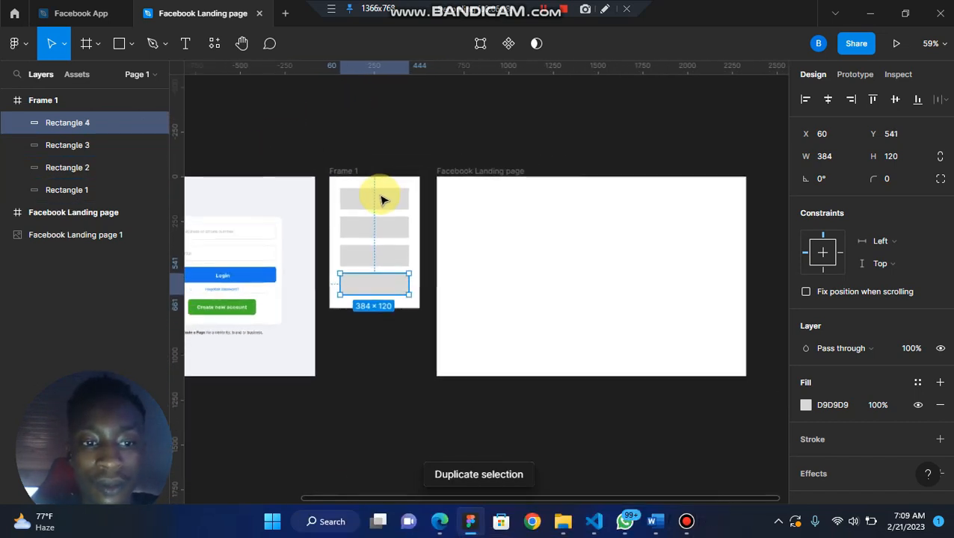
pyautogui.scroll(-2, 381, 199)
pyautogui.hscroll(-4, 277, 228)
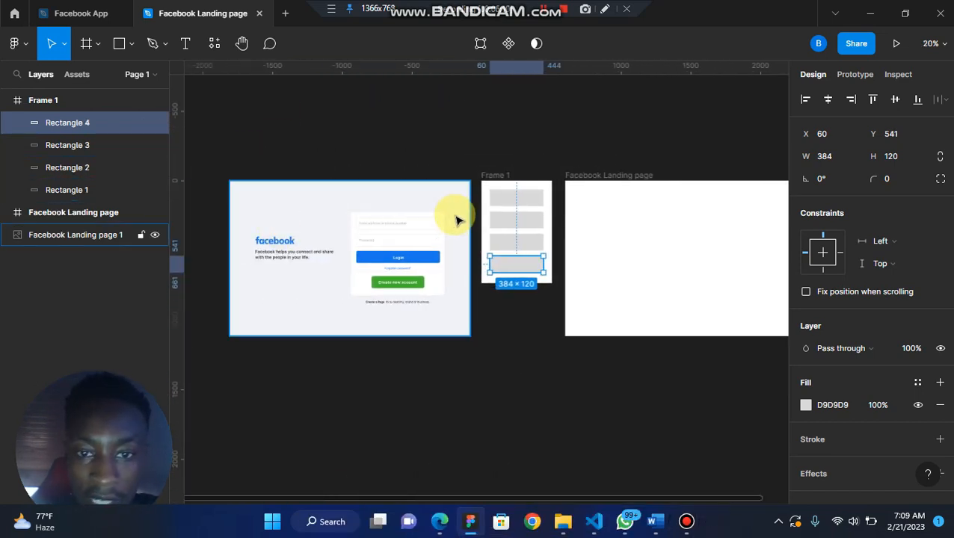
pyautogui.scroll(3, 458, 219)
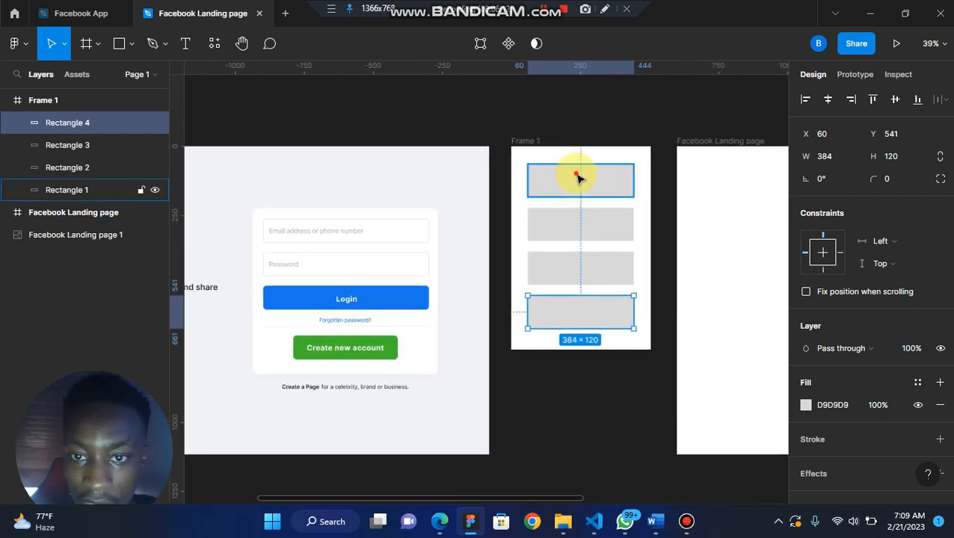
pyautogui.click(577, 177)
pyautogui.click(805, 405)
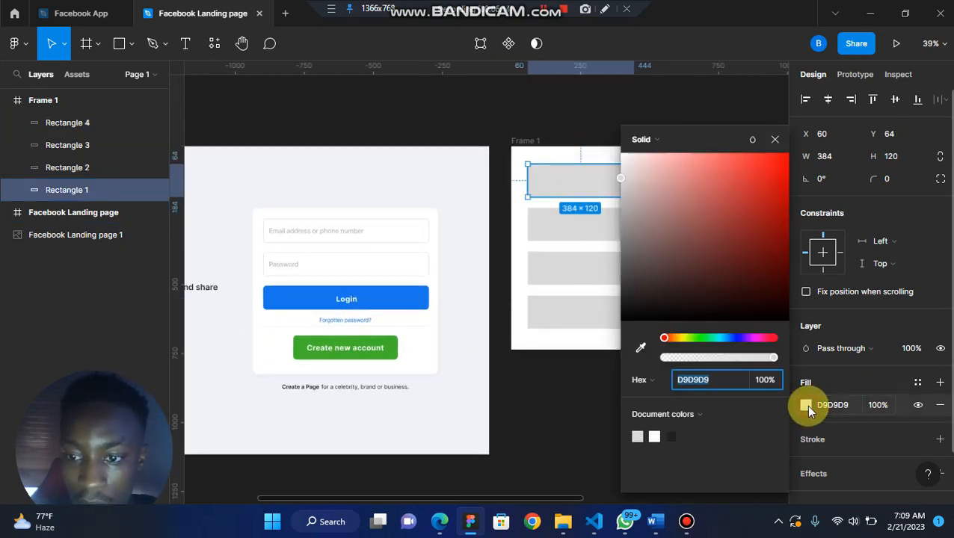
pyautogui.click(641, 349)
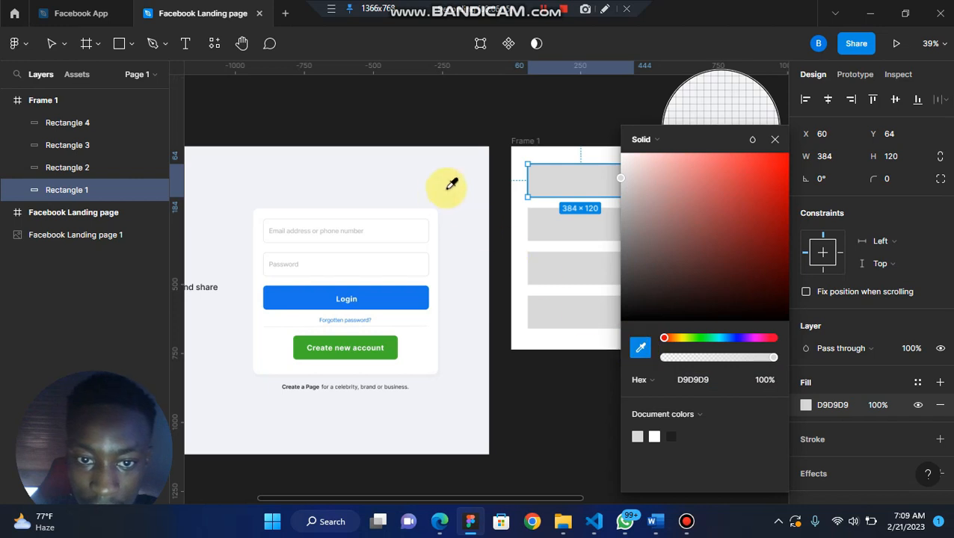
pyautogui.click(403, 290)
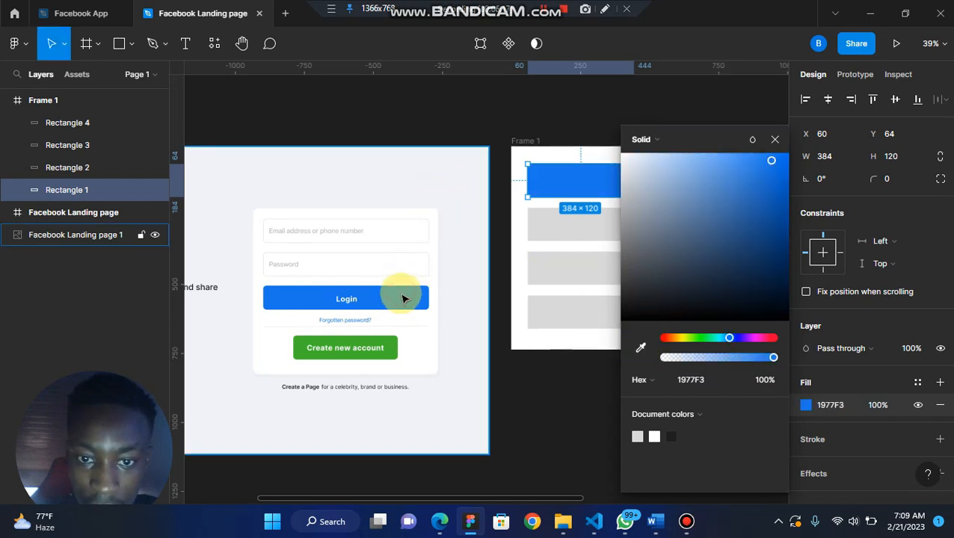
# Fill the second rectangle with the green 42B72A sampled from the reference's Create new account button
pyautogui.click(573, 218)
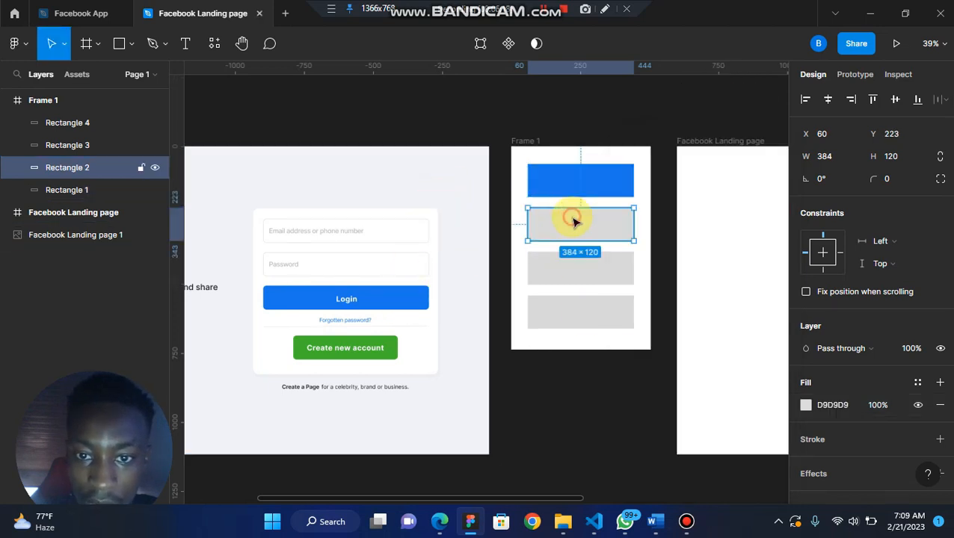
pyautogui.click(805, 405)
pyautogui.click(641, 348)
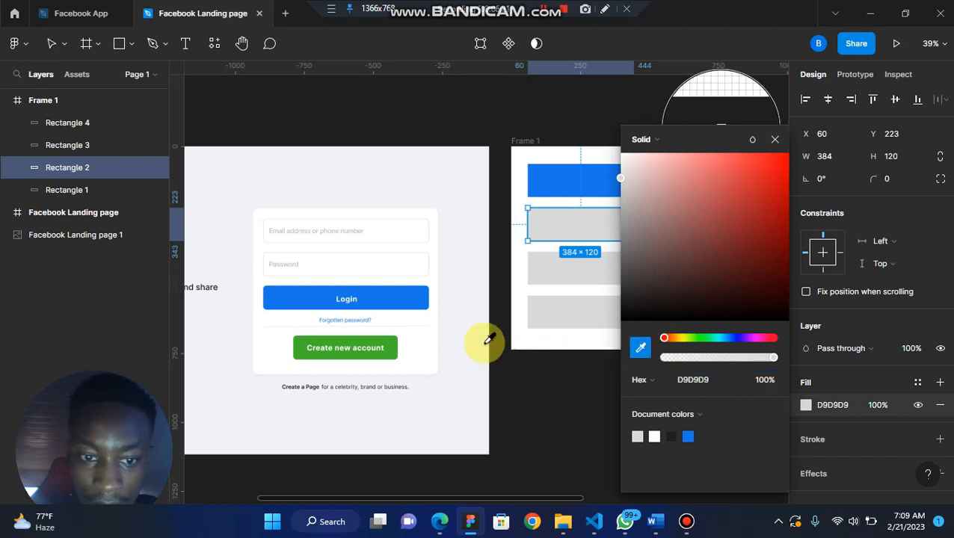
pyautogui.click(398, 342)
# Sample the dark tagline text as the third rectangle's fill, and replace it with the document colour 1E1E1E
pyautogui.hscroll(-1, 489, 329)
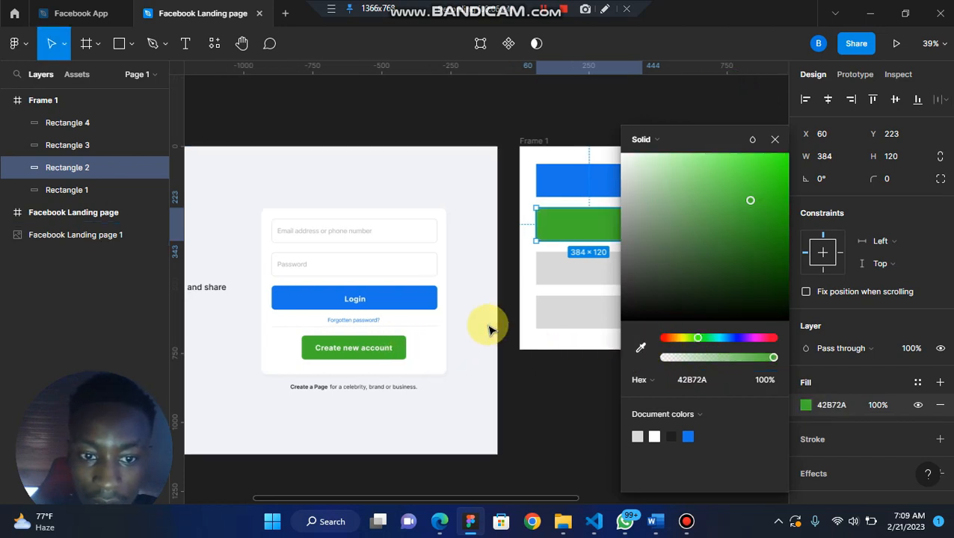
pyautogui.hscroll(-2, 490, 329)
pyautogui.hscroll(1, 490, 330)
pyautogui.hscroll(-3, 490, 330)
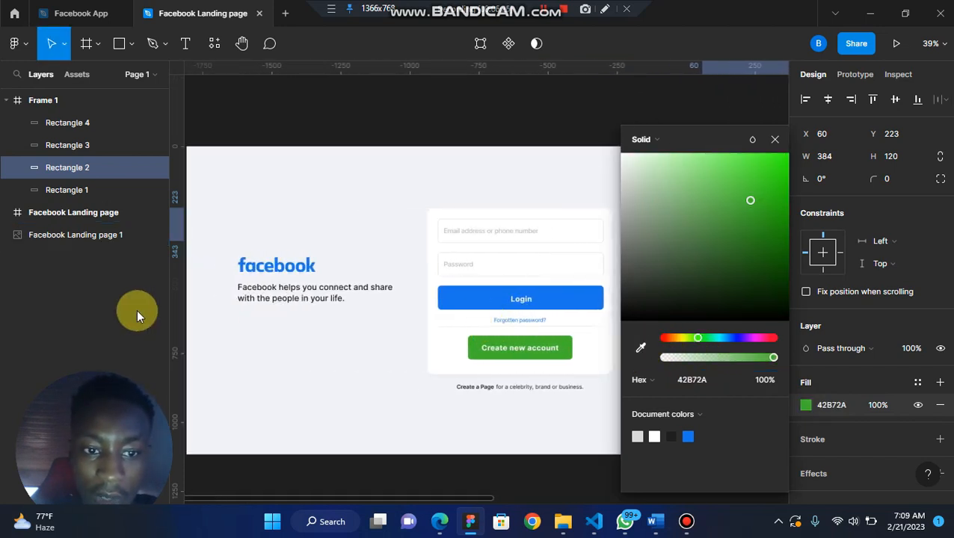
pyautogui.hscroll(3, 365, 311)
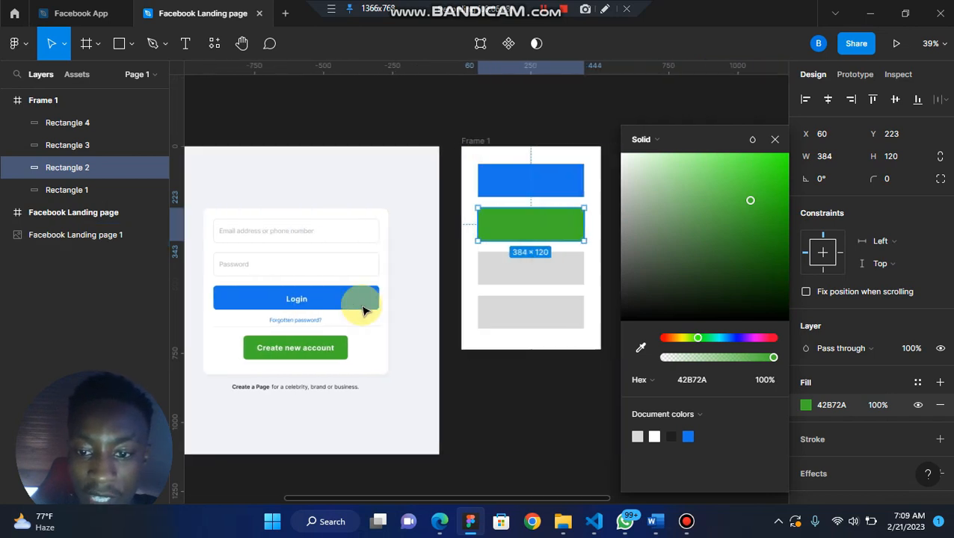
pyautogui.click(527, 268)
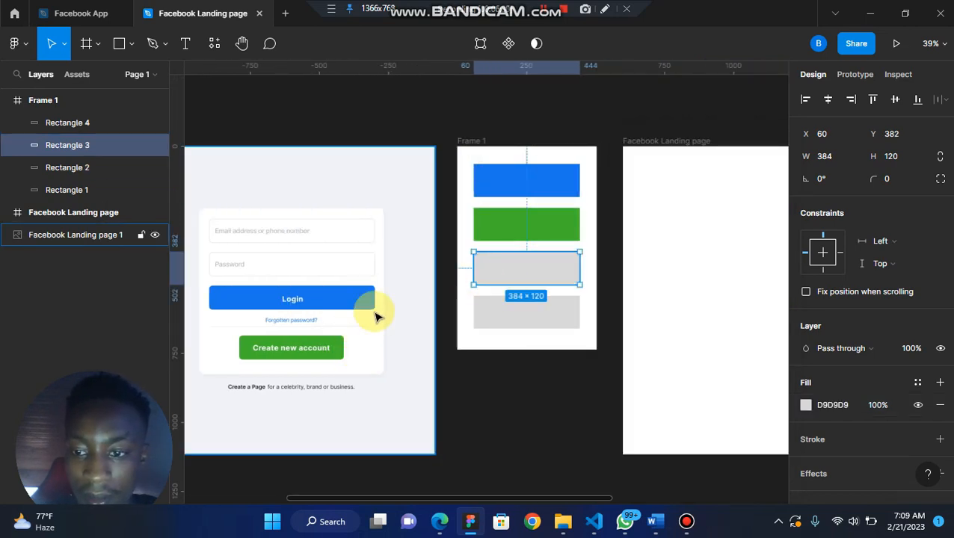
pyautogui.hscroll(-5, 377, 315)
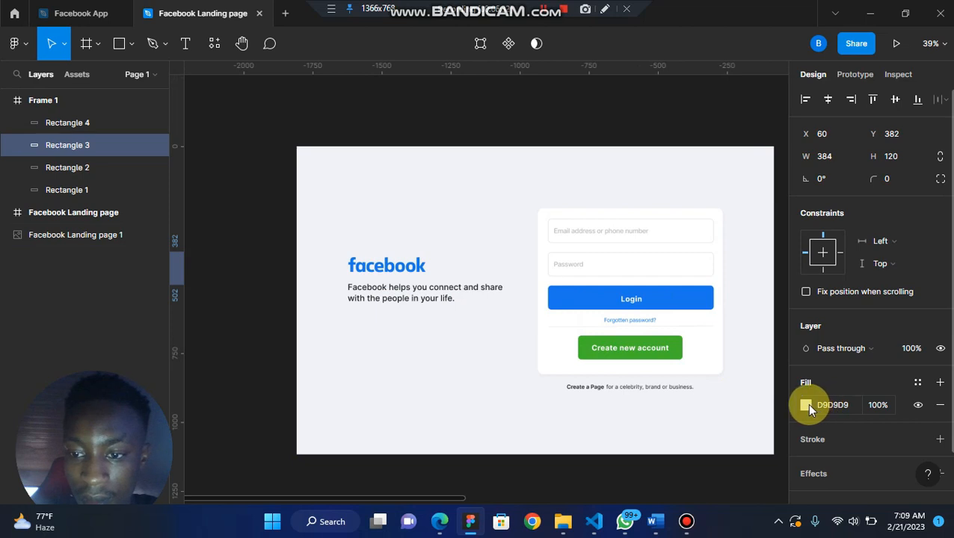
pyautogui.click(805, 404)
pyautogui.scroll(10, 437, 329)
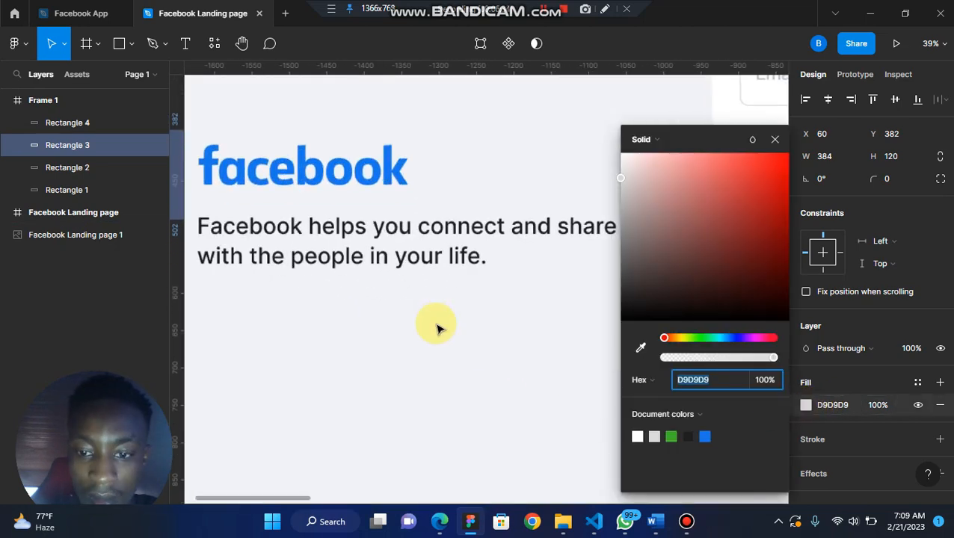
pyautogui.click(640, 347)
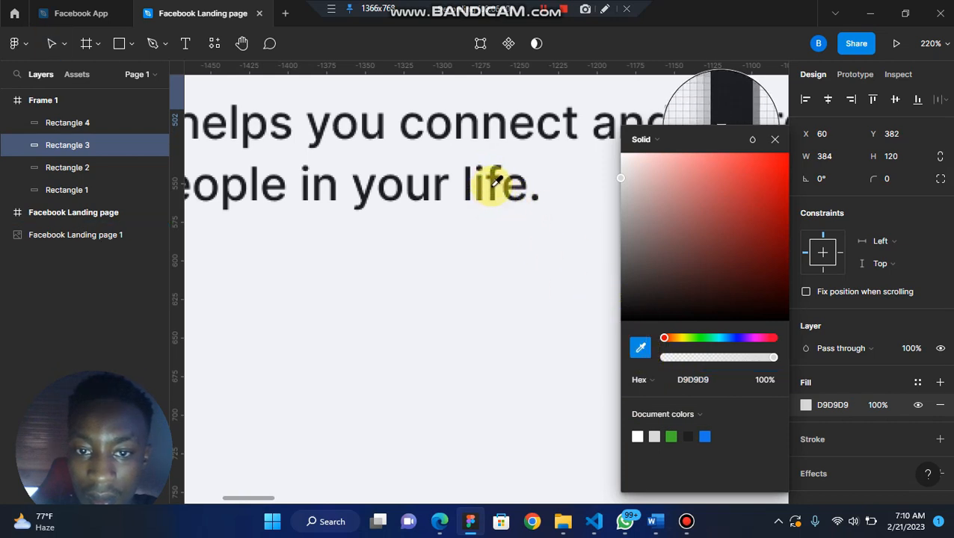
pyautogui.click(493, 190)
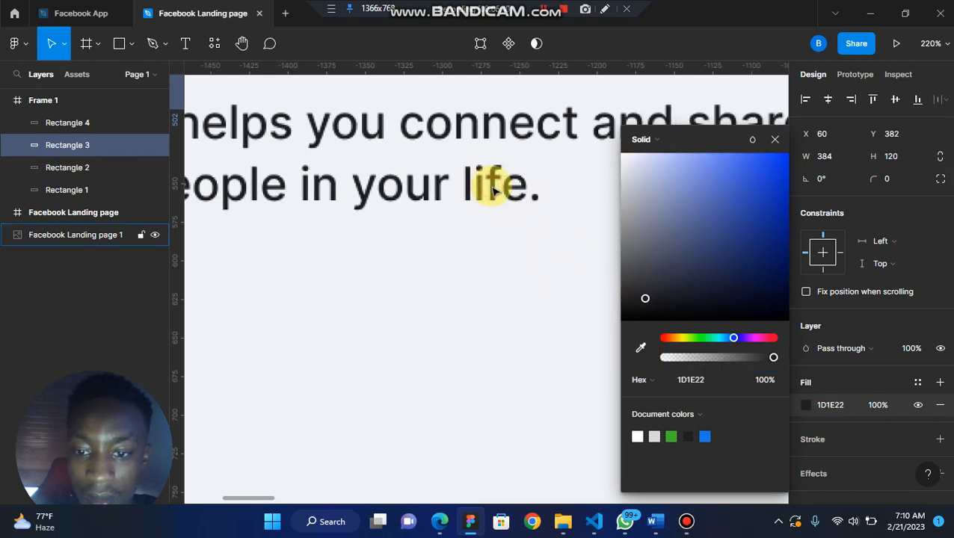
pyautogui.click(692, 435)
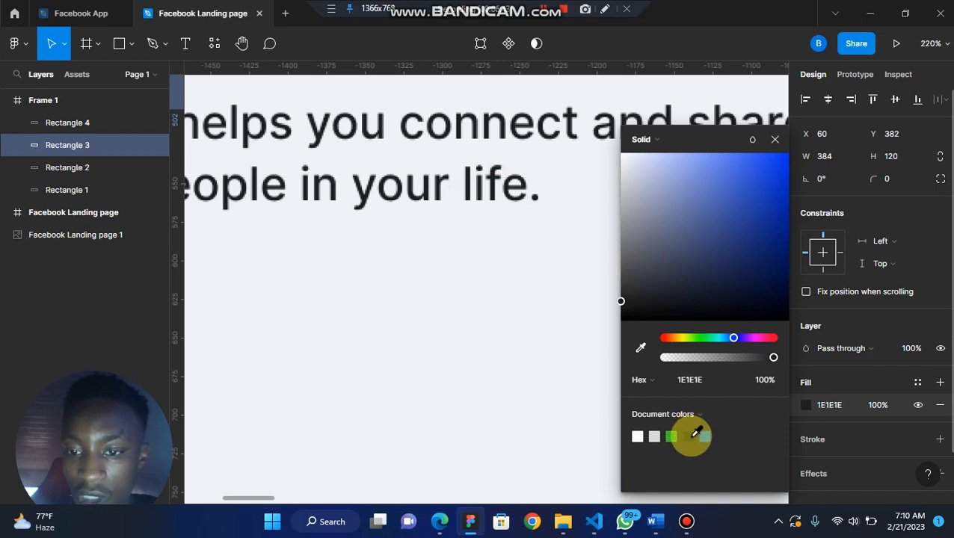
# Fill the bottommost rectangle with the pale grey F1F2F6 sampled from the reference image's background, and deselect it
pyautogui.scroll(-5, 478, 413)
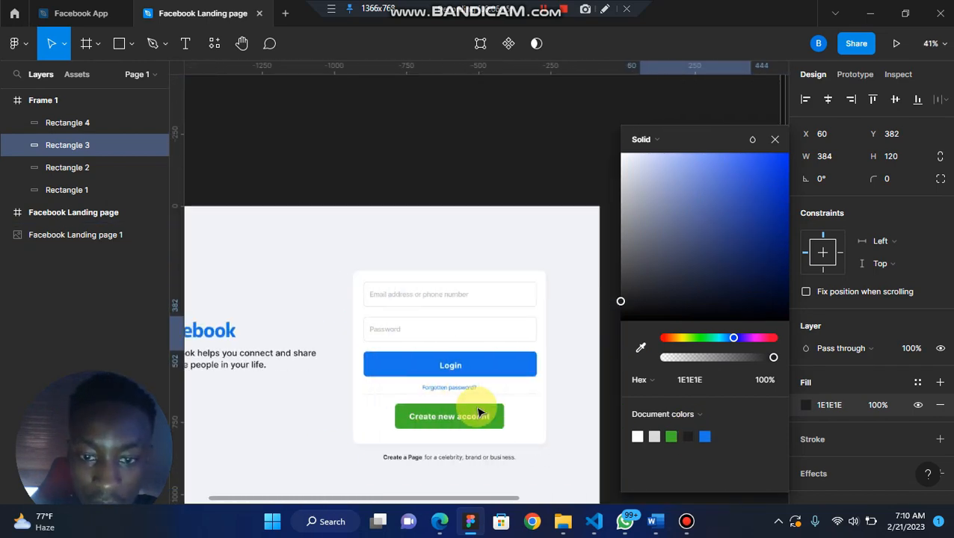
pyautogui.hscroll(2, 478, 414)
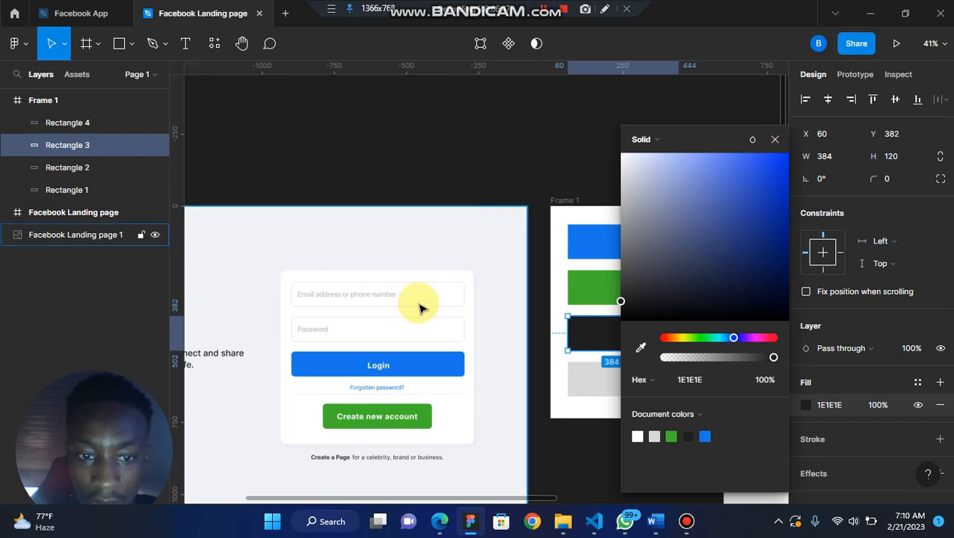
pyautogui.click(575, 382)
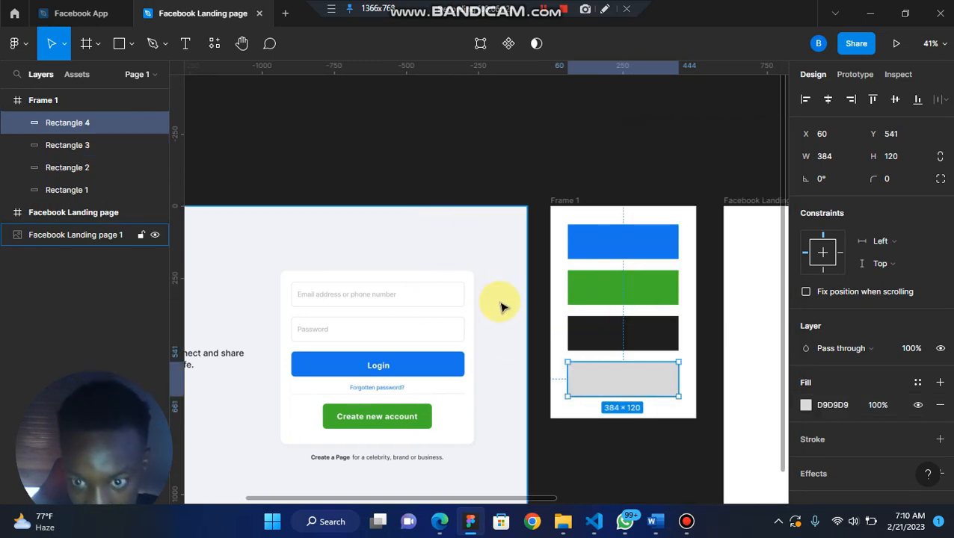
pyautogui.click(806, 405)
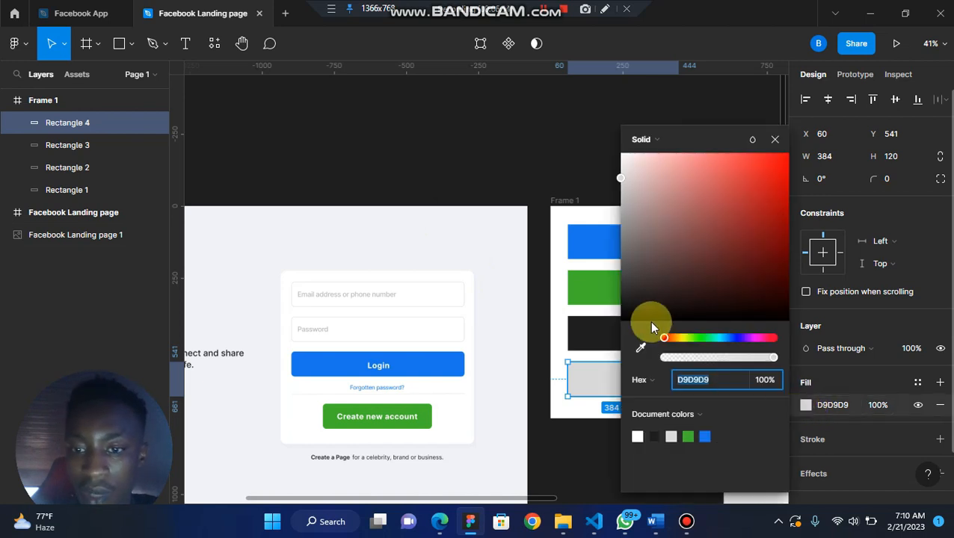
pyautogui.click(641, 346)
pyautogui.click(447, 240)
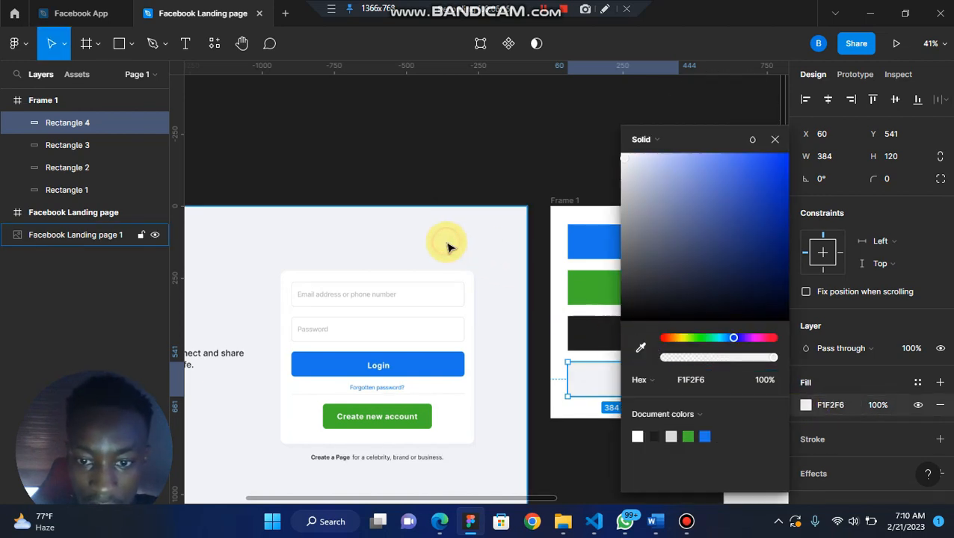
pyautogui.click(503, 149)
# Open the fill colour of the blank Facebook Landing page frame for editing
pyautogui.scroll(-5, 502, 147)
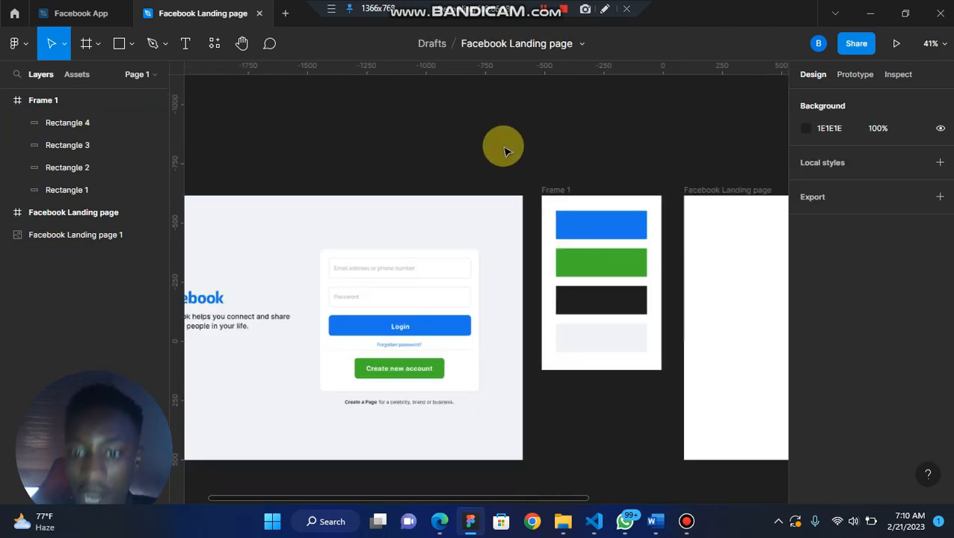
pyautogui.scroll(4, 615, 271)
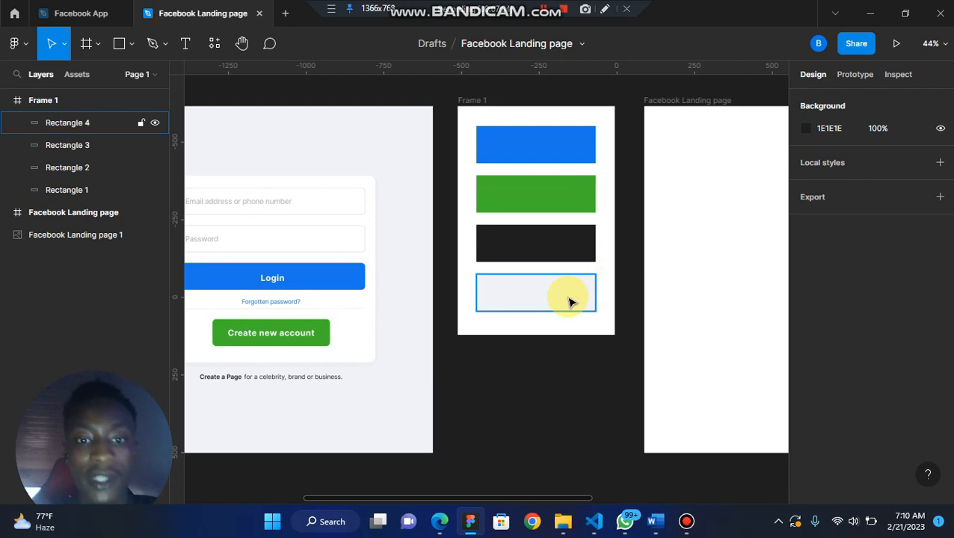
pyautogui.hscroll(3, 570, 302)
pyautogui.scroll(1, 570, 302)
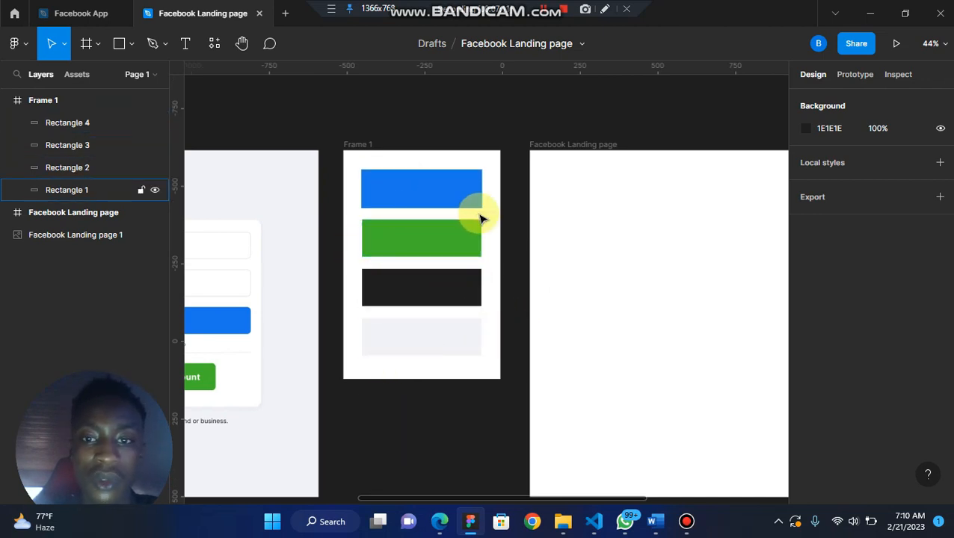
pyautogui.scroll(-3, 551, 243)
pyautogui.hscroll(3, 551, 243)
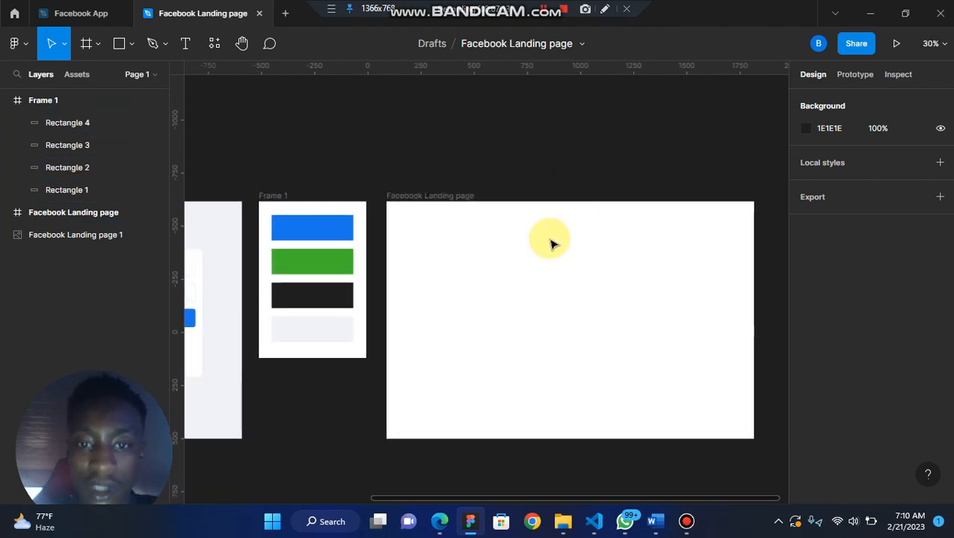
pyautogui.click(432, 202)
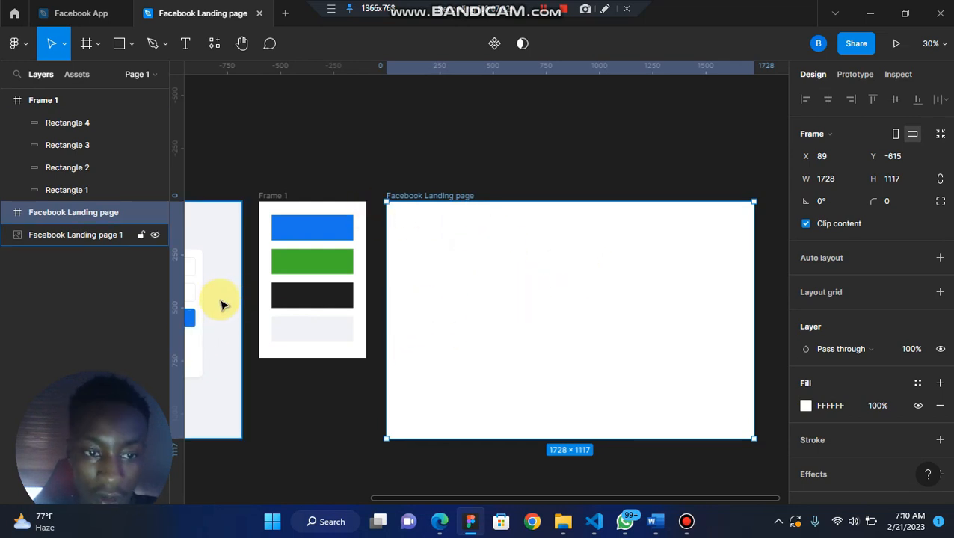
pyautogui.click(803, 408)
pyautogui.click(639, 348)
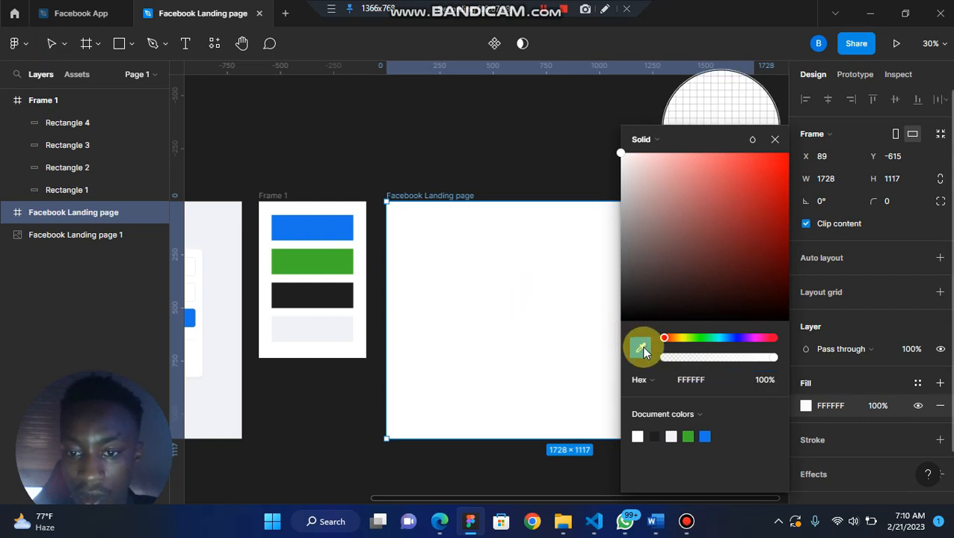
pyautogui.click(641, 348)
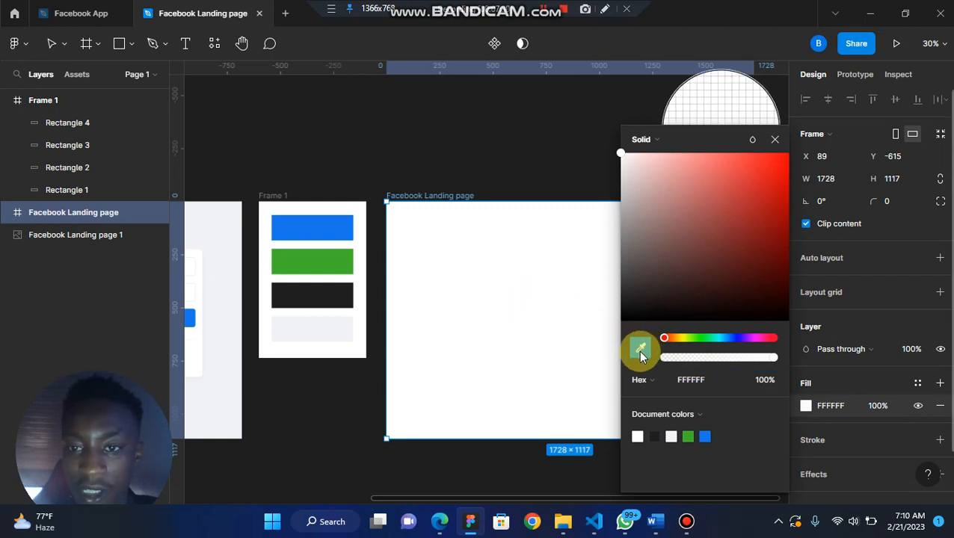
pyautogui.click(495, 336)
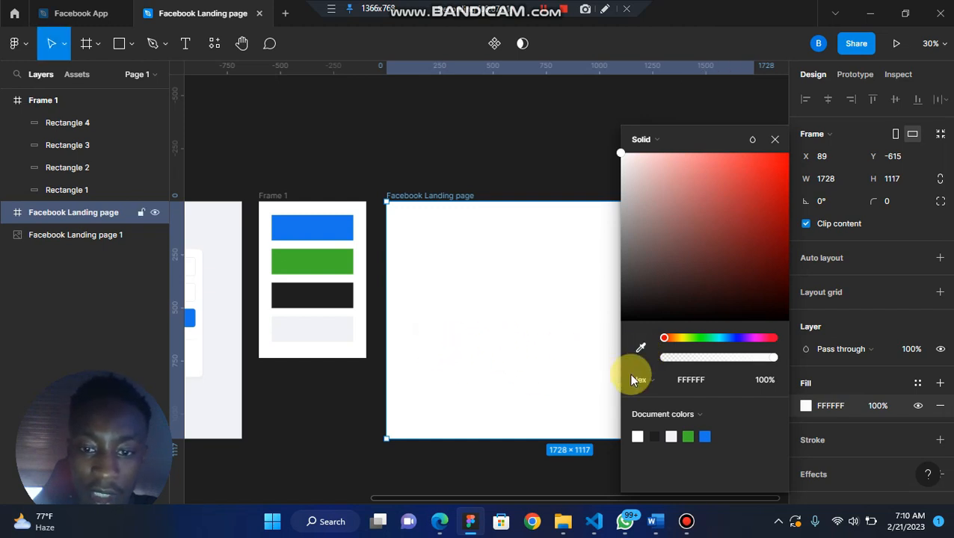
pyautogui.click(640, 348)
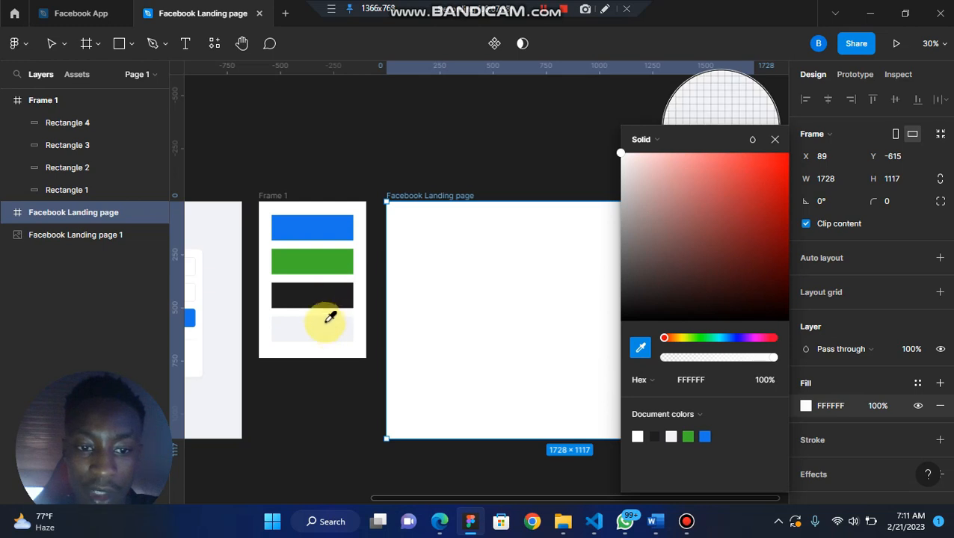
pyautogui.click(325, 296)
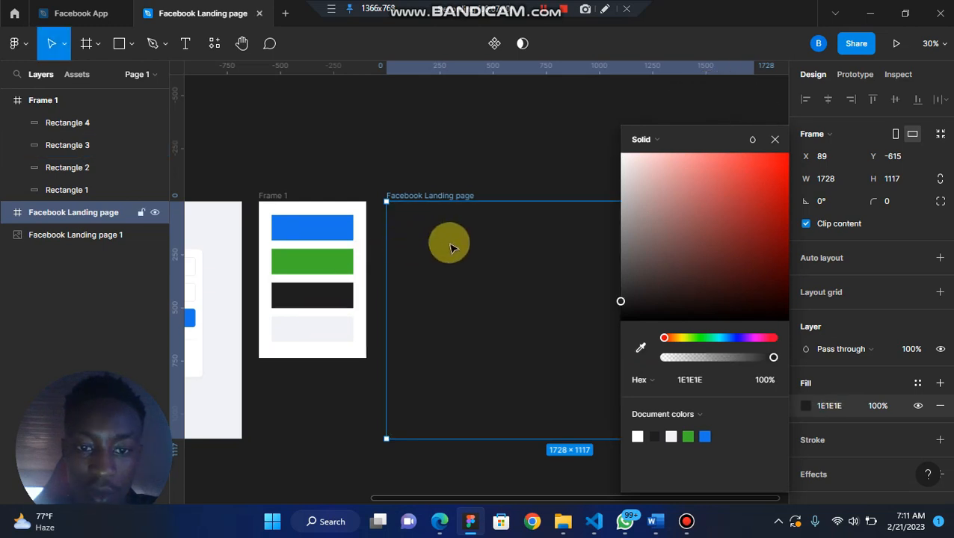
# Fill the Facebook Landing page frame with the pale grey sampled from the palette's bottommost rectangle, and deselect the frame
pyautogui.click(638, 345)
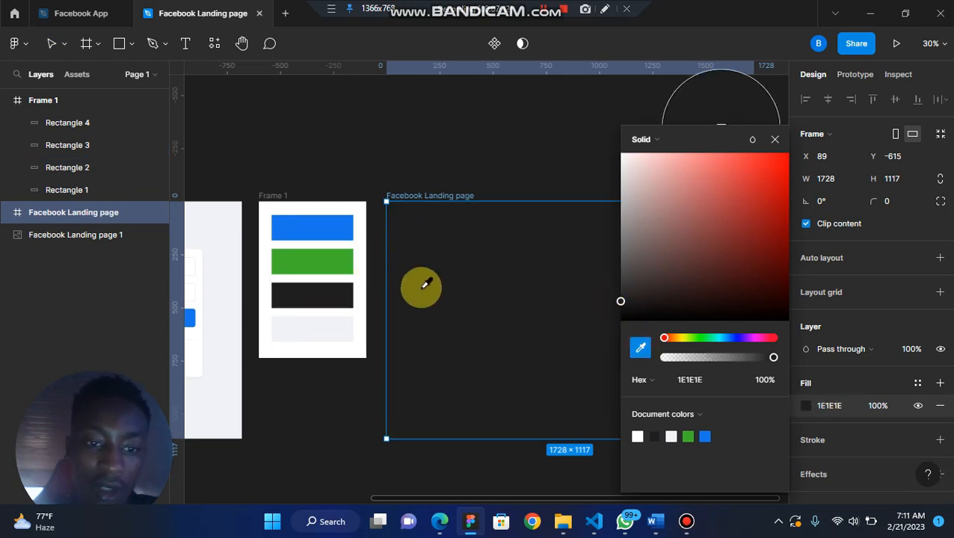
pyautogui.click(315, 323)
pyautogui.click(491, 136)
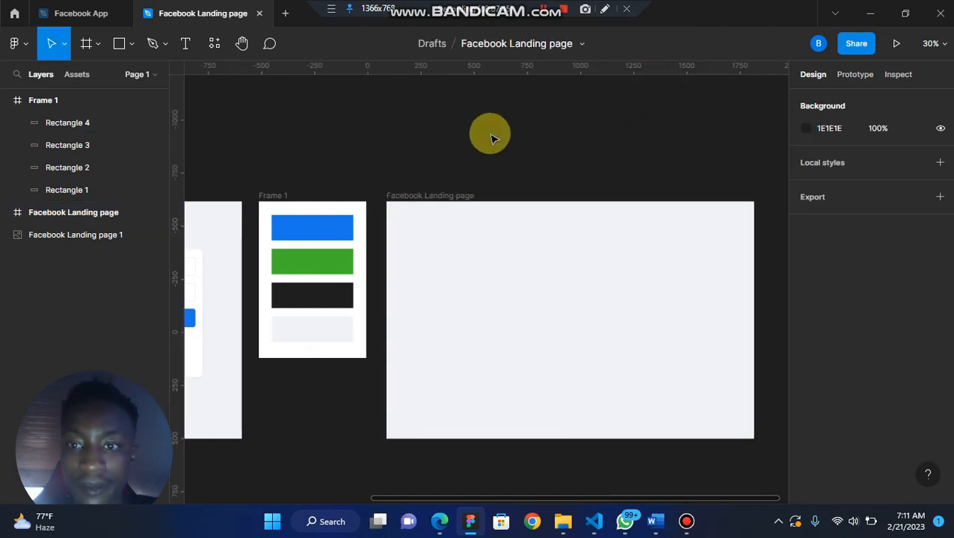
# Switch to the Edge browser and search Bing Images for "facebook text logo" in a new tab
pyautogui.scroll(-5, 491, 137)
pyautogui.click(322, 169)
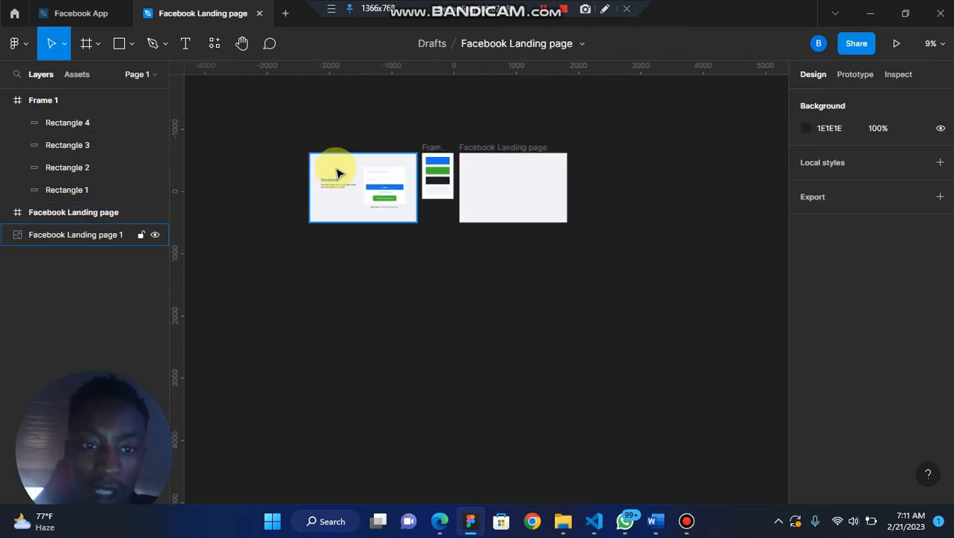
pyautogui.scroll(5, 336, 171)
pyautogui.scroll(-2, 335, 171)
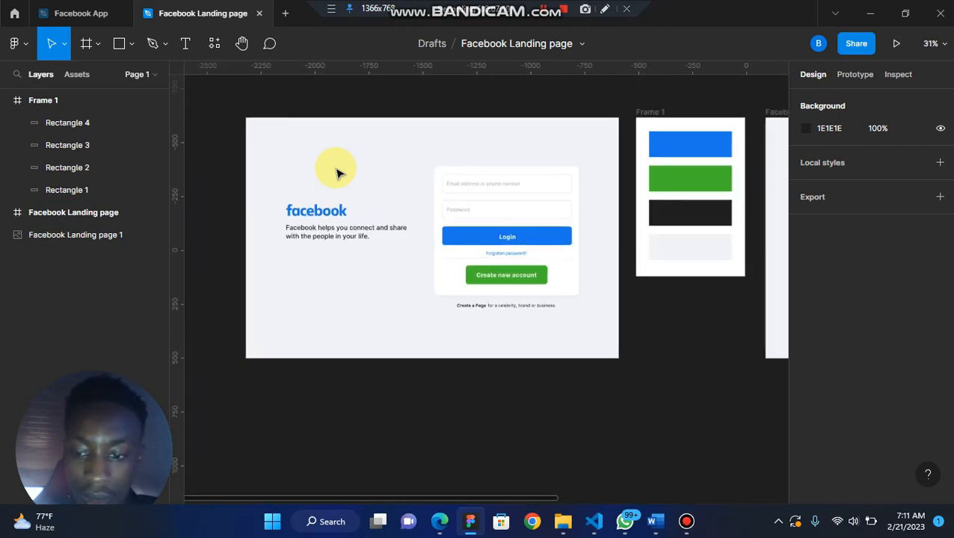
pyautogui.click(440, 523)
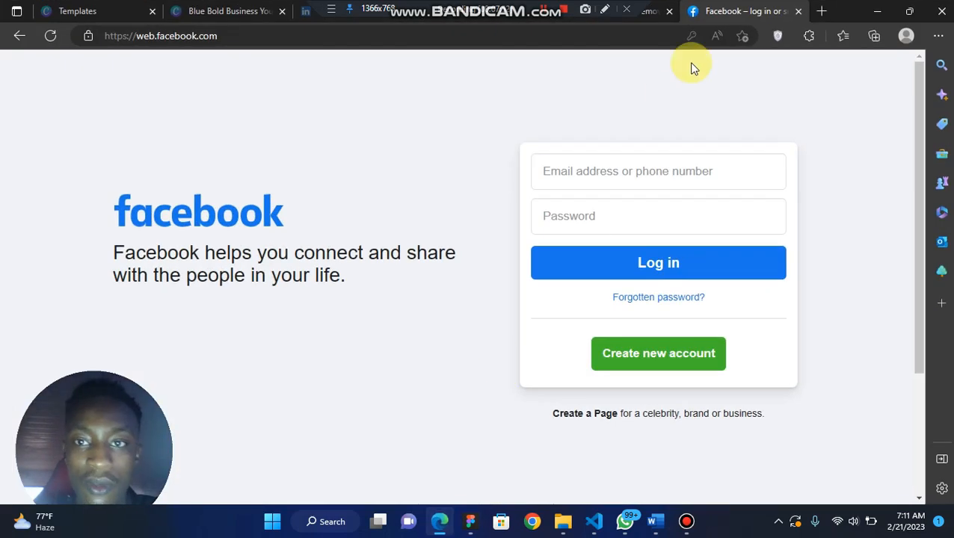
pyautogui.click(822, 12)
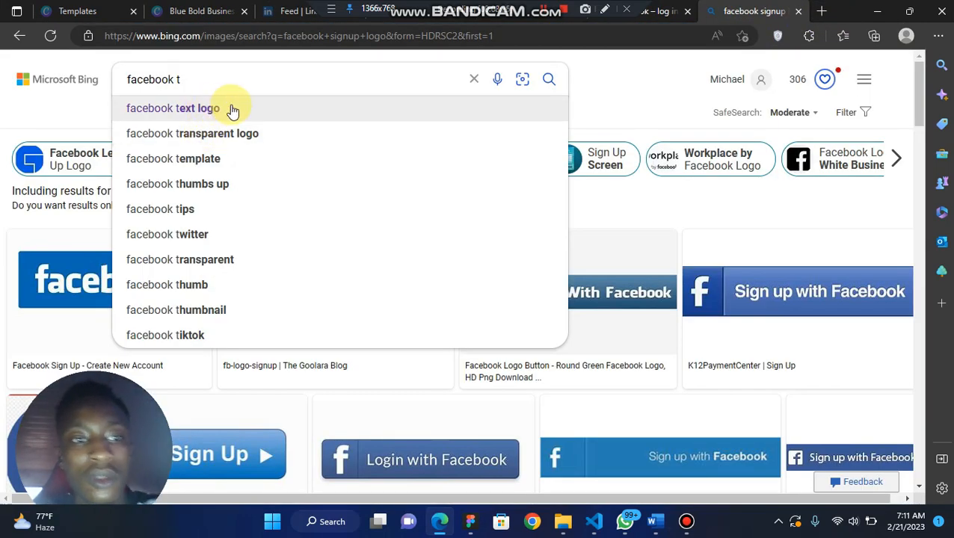
pyautogui.click(224, 109)
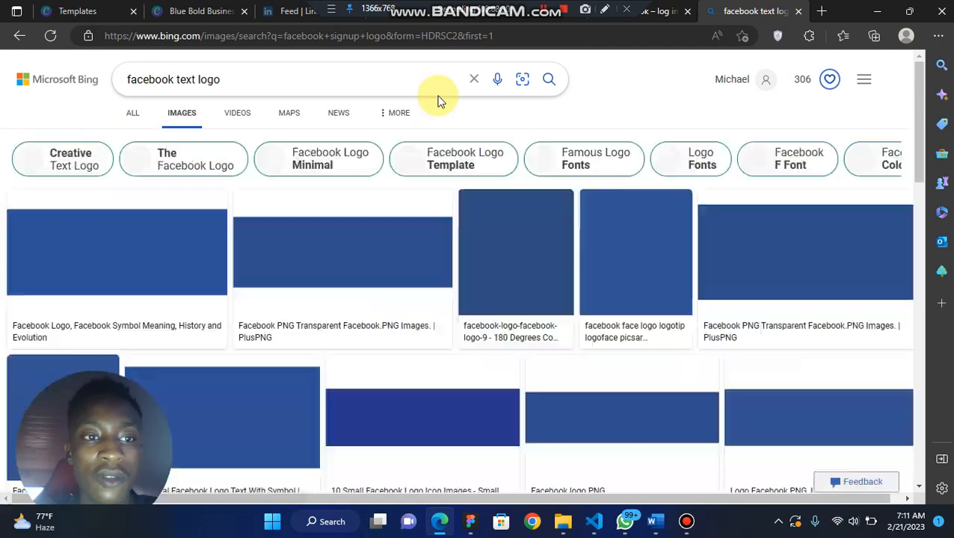
# Look through the image results for a Facebook wordmark that matches the logo on the login page
pyautogui.scroll(-2, 219, 266)
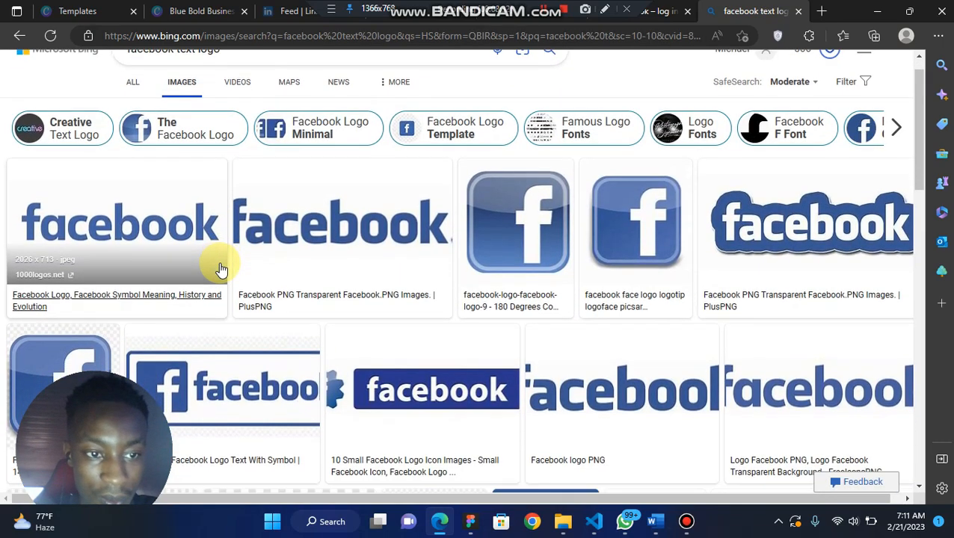
pyautogui.scroll(2, 220, 261)
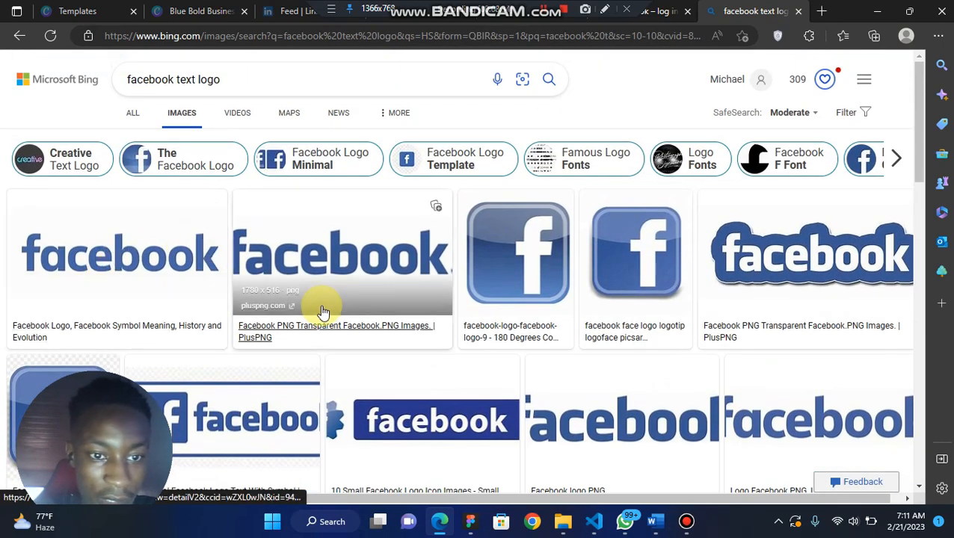
pyautogui.scroll(-4, 322, 309)
pyautogui.scroll(-2, 323, 312)
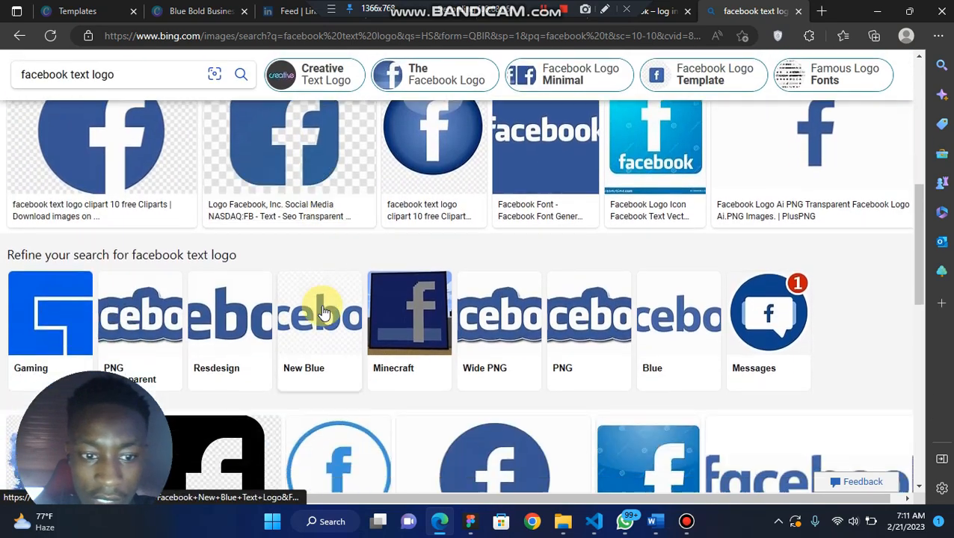
pyautogui.scroll(-2, 323, 313)
pyautogui.scroll(-4, 323, 312)
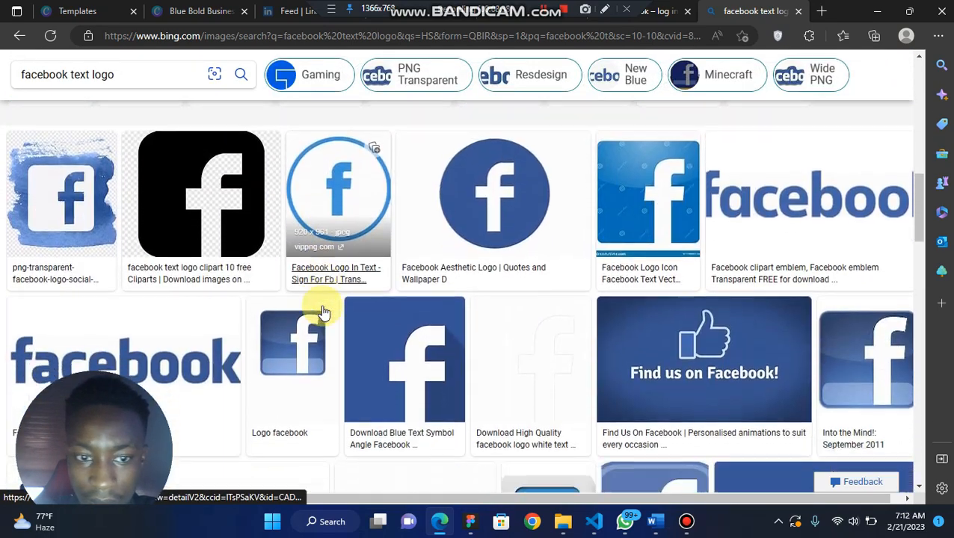
pyautogui.scroll(-3, 323, 312)
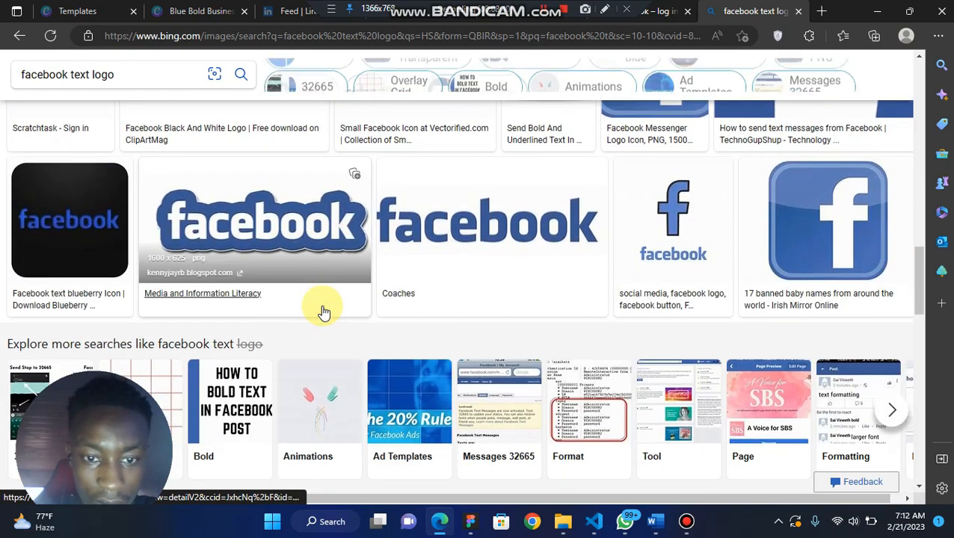
pyautogui.scroll(-4, 322, 313)
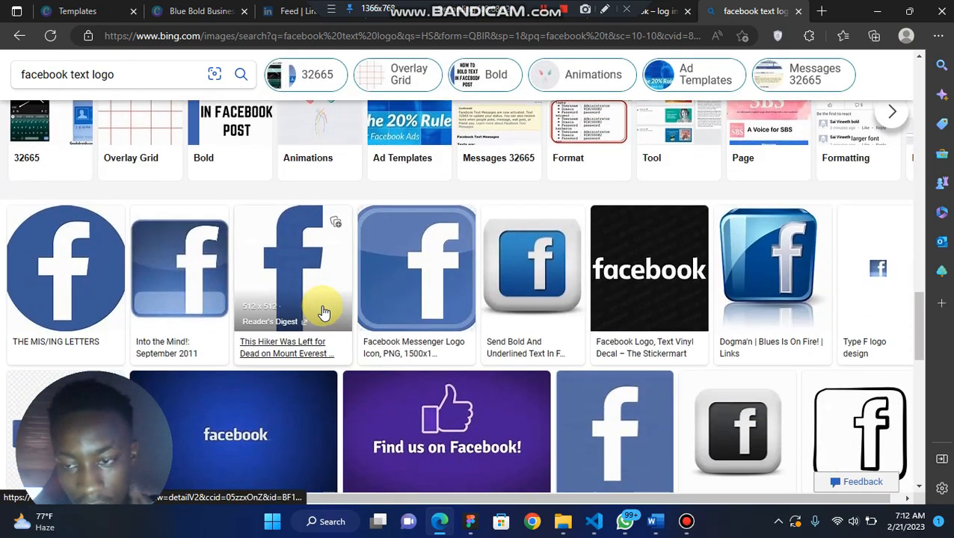
pyautogui.scroll(-10, 323, 313)
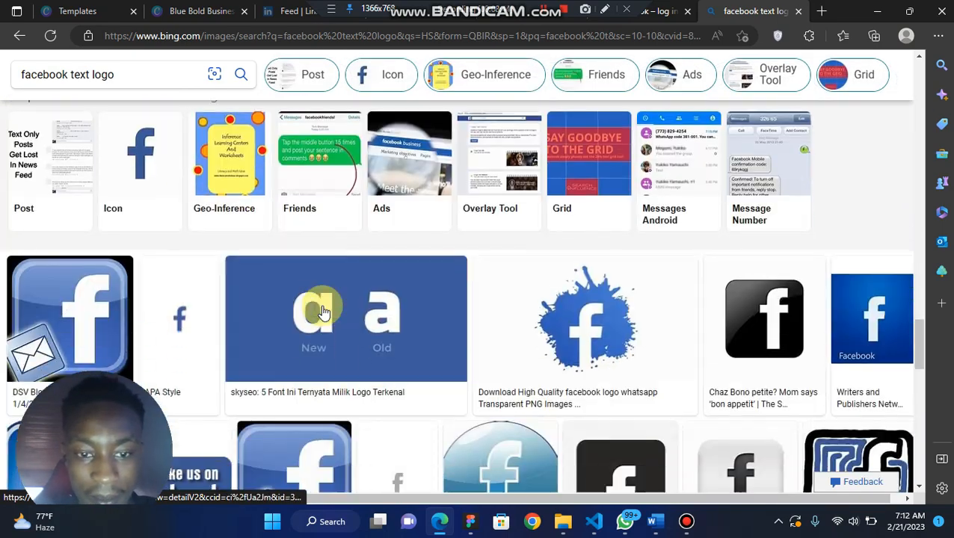
pyautogui.scroll(-2, 323, 313)
pyautogui.scroll(-6, 322, 312)
pyautogui.scroll(7, 323, 312)
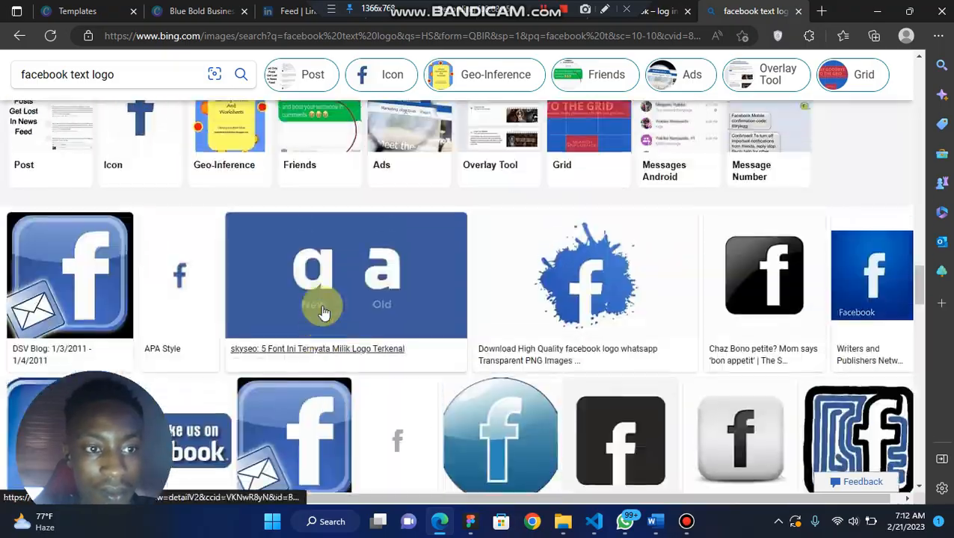
pyautogui.scroll(-5, 323, 312)
pyautogui.scroll(8, 323, 313)
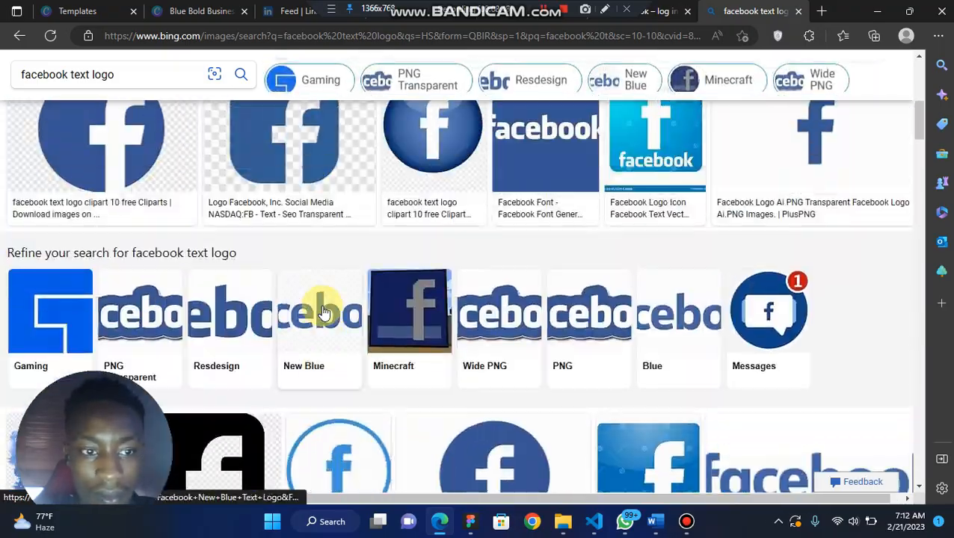
pyautogui.scroll(10, 323, 313)
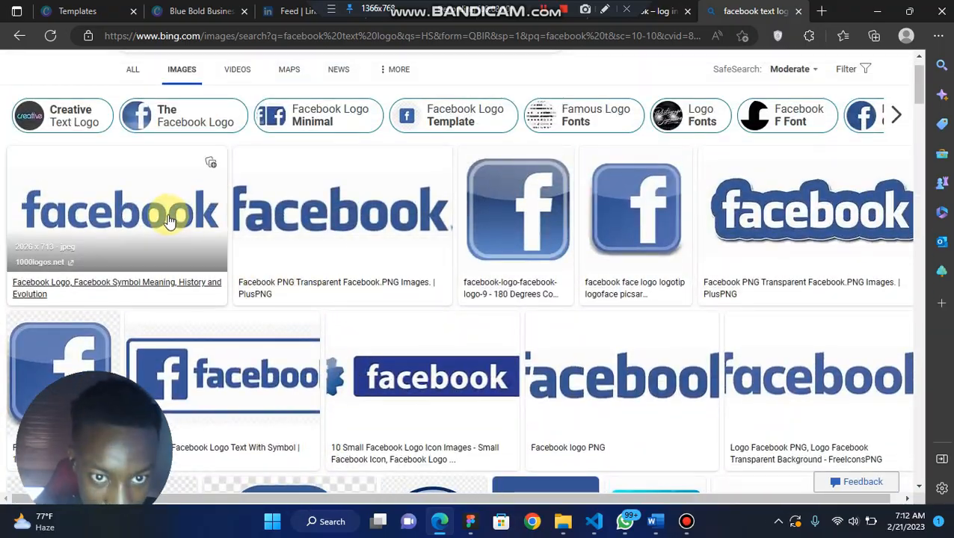
# Open the first Facebook wordmark result, and from its related images open the bright blue Facebook logo from policerecruitments.com
pyautogui.click(169, 217)
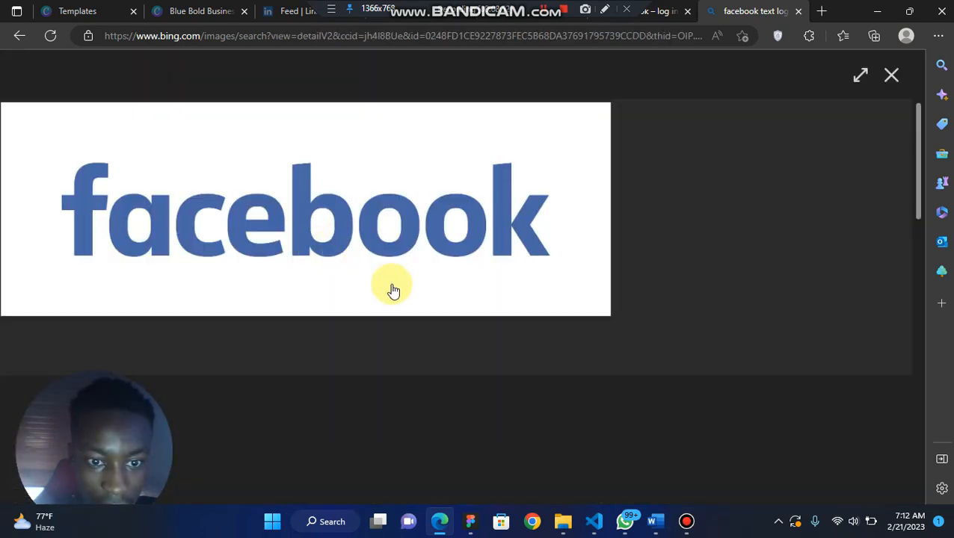
pyautogui.scroll(-3, 394, 312)
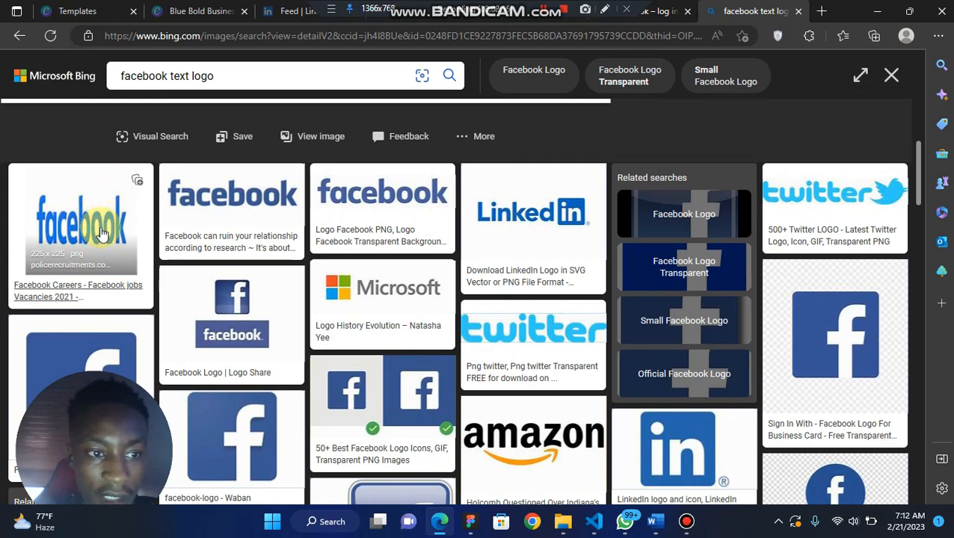
pyautogui.scroll(-10, 383, 255)
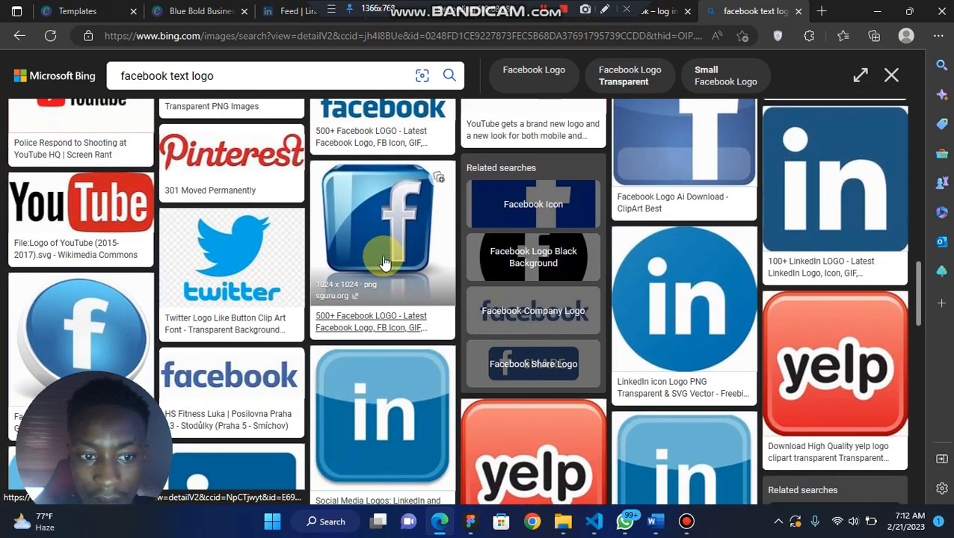
pyautogui.scroll(-10, 384, 262)
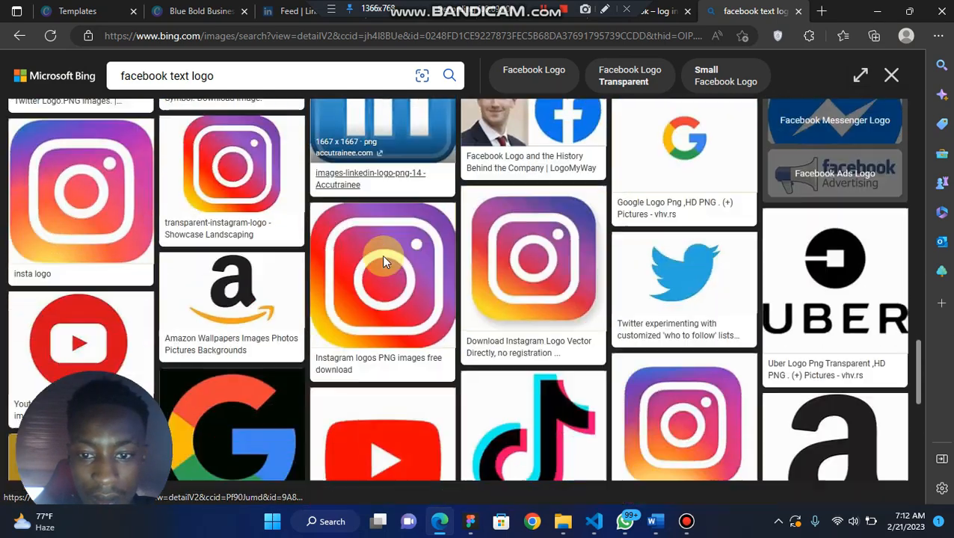
pyautogui.scroll(-10, 382, 262)
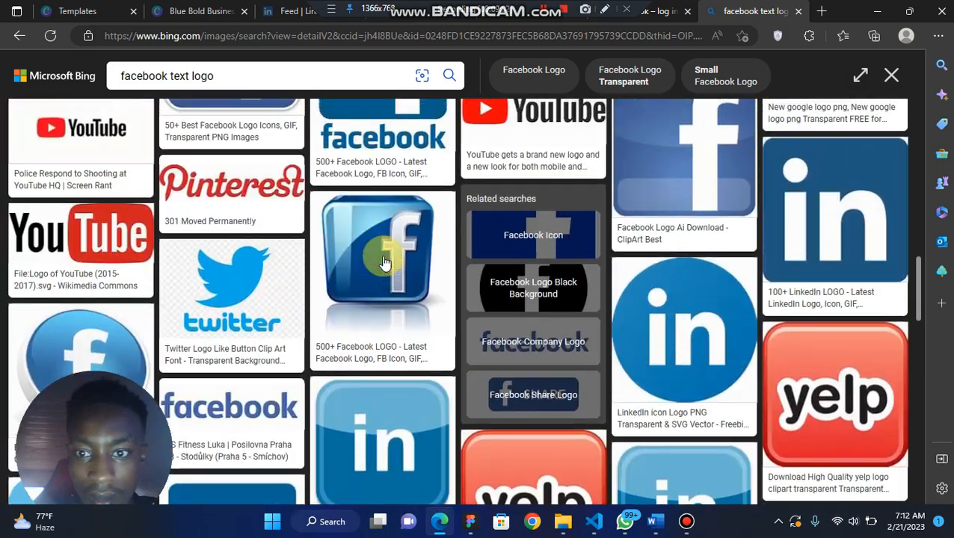
pyautogui.scroll(15, 383, 262)
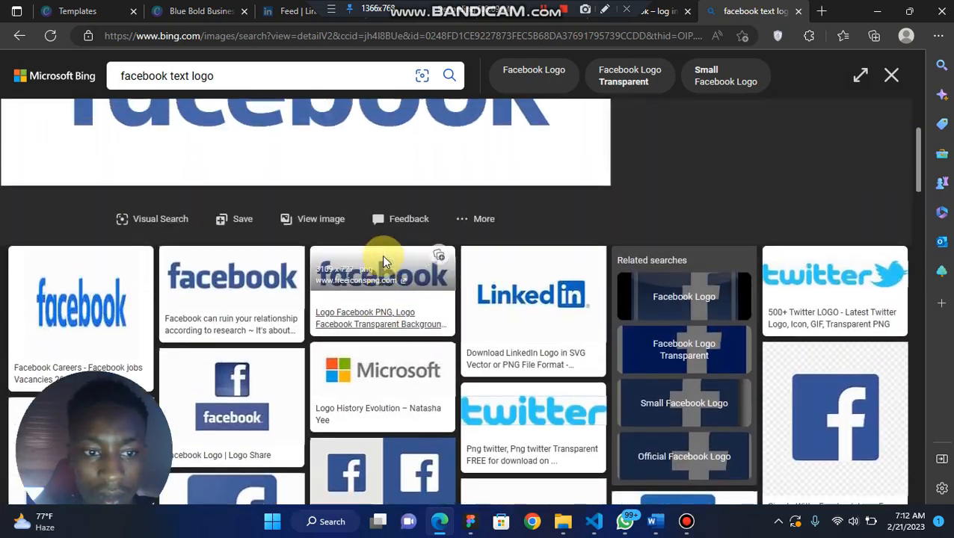
pyautogui.scroll(-1, 382, 255)
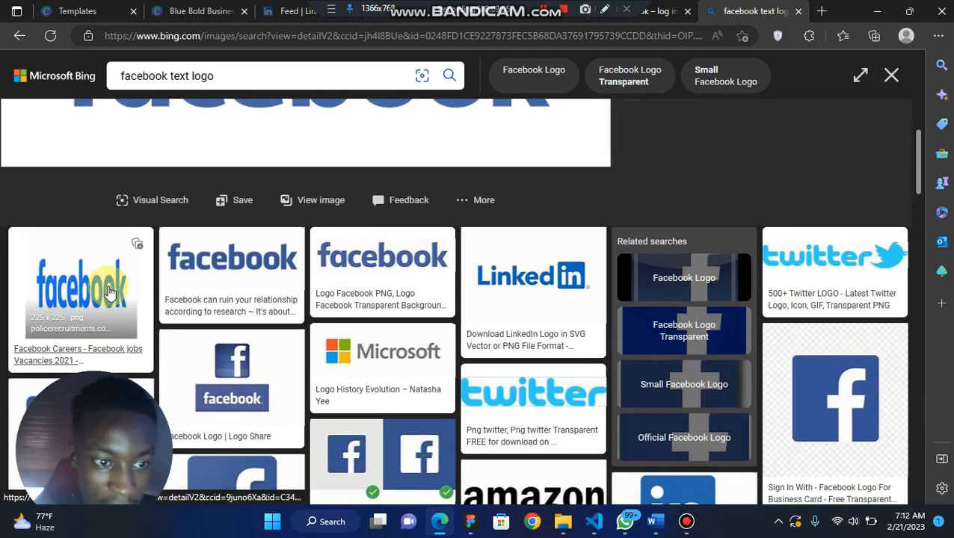
pyautogui.click(109, 292)
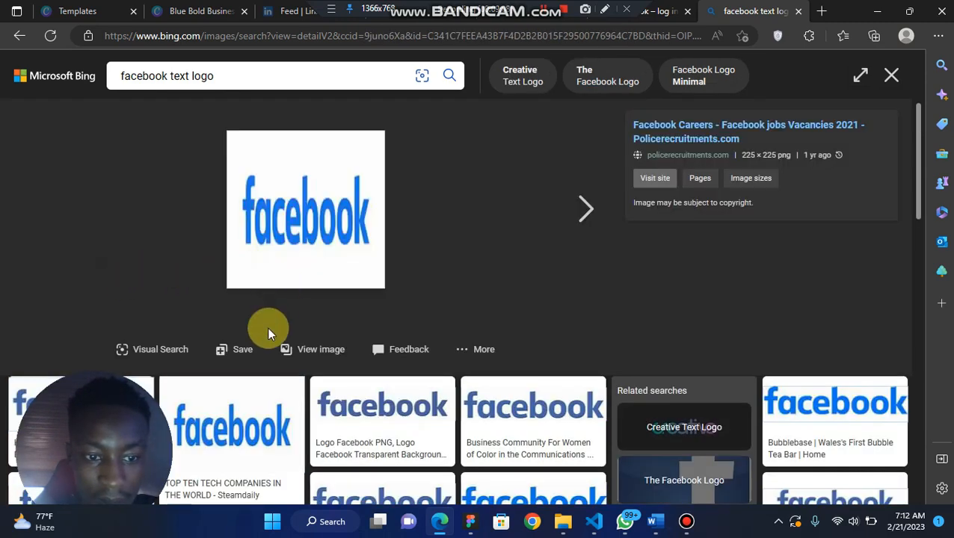
# Open the transparent blue Facebook wordmark from utsumikeiko.xii.jp among the related images, copy the image, and return to Figma
pyautogui.scroll(-3, 269, 333)
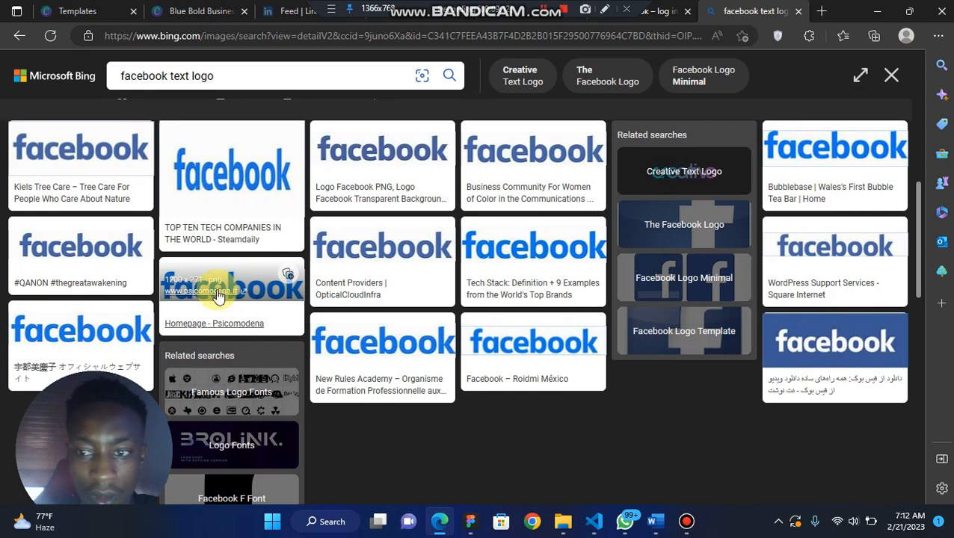
pyautogui.click(104, 329)
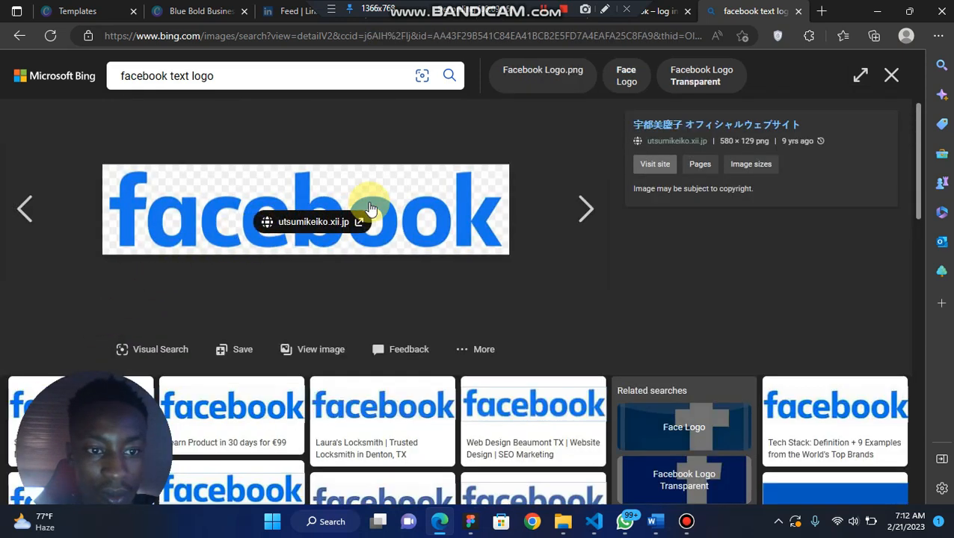
pyautogui.rightClick(430, 208)
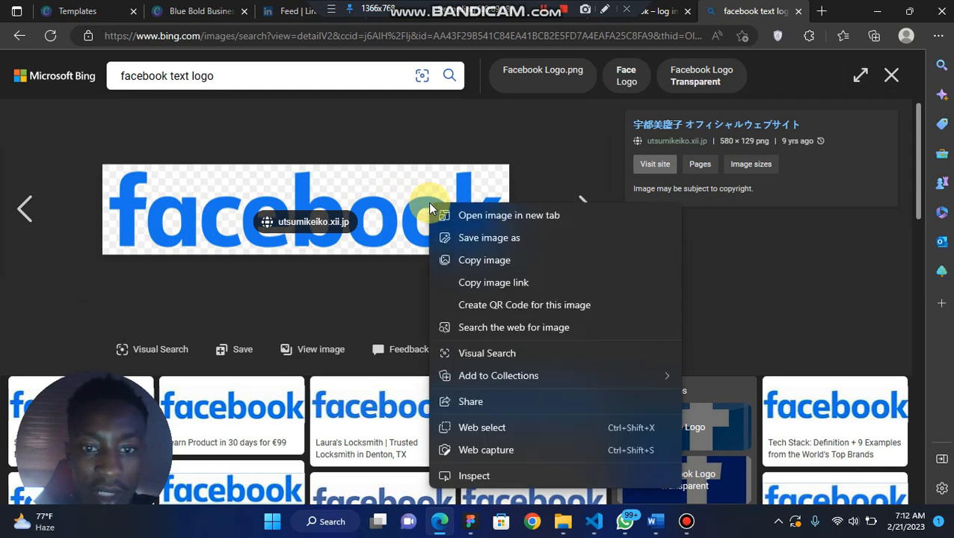
pyautogui.click(475, 259)
pyautogui.click(875, 11)
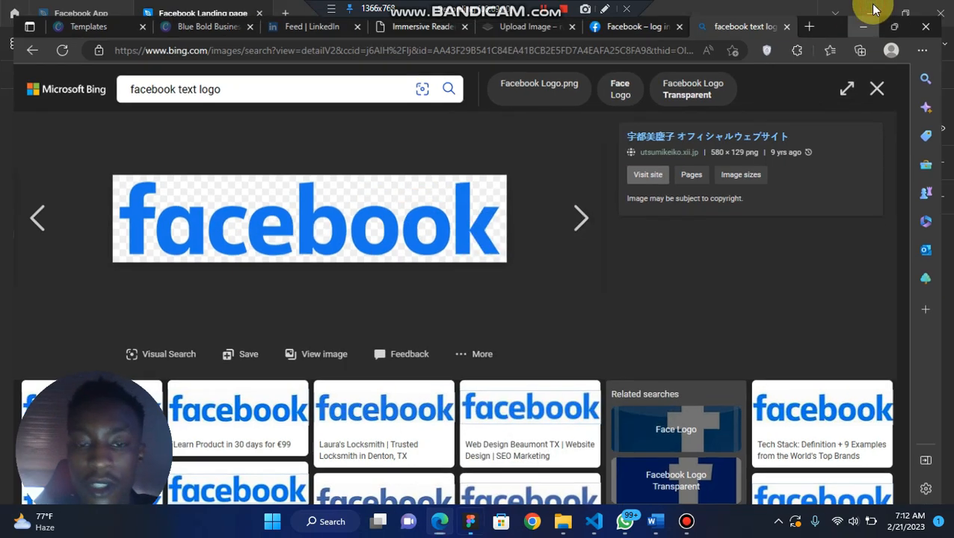
# Paste the wordmark into the Facebook Landing page frame and move it to about X 167, Y 357, comparing with the reference screenshot
pyautogui.hscroll(5, 538, 396)
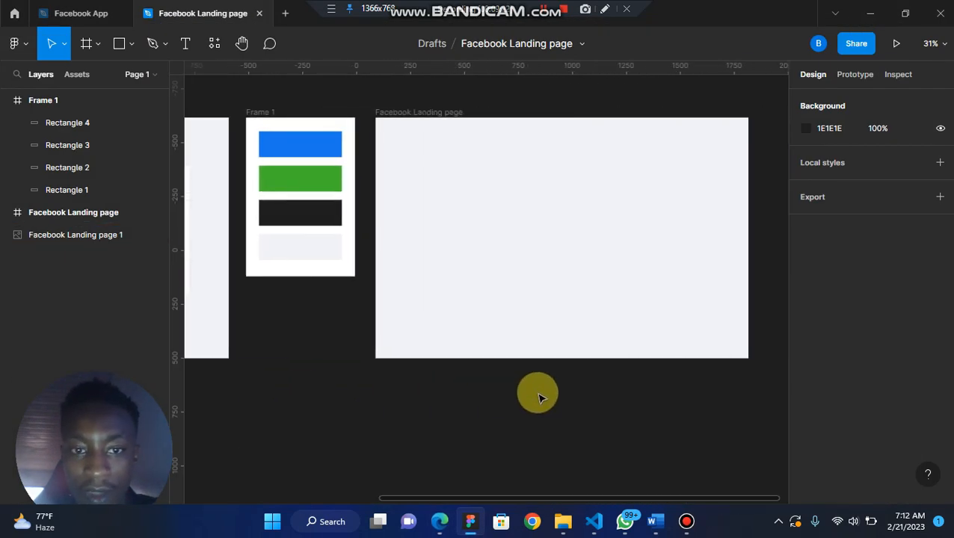
pyautogui.hotkey('ctrl', 'v')
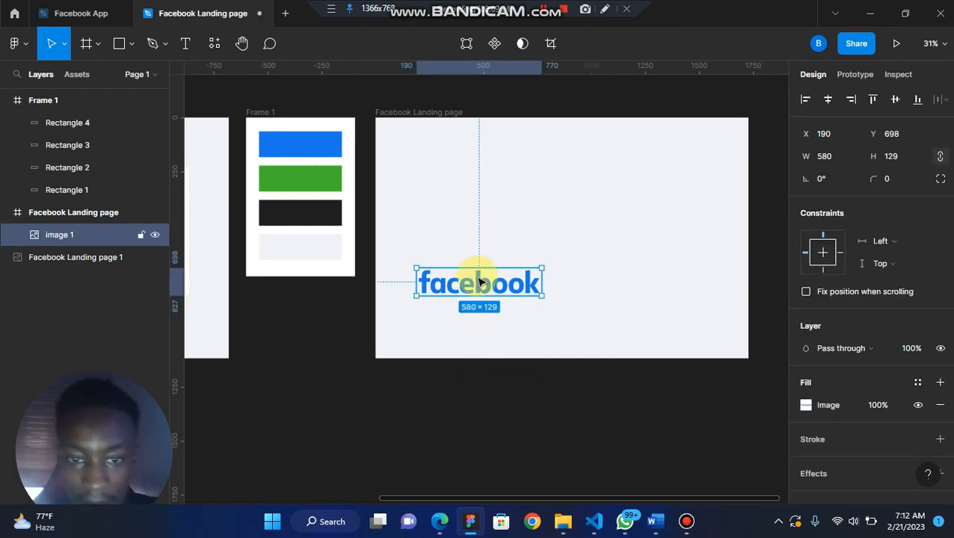
pyautogui.moveTo(478, 259); pyautogui.dragTo(473, 186)
pyautogui.hscroll(-4, 469, 212)
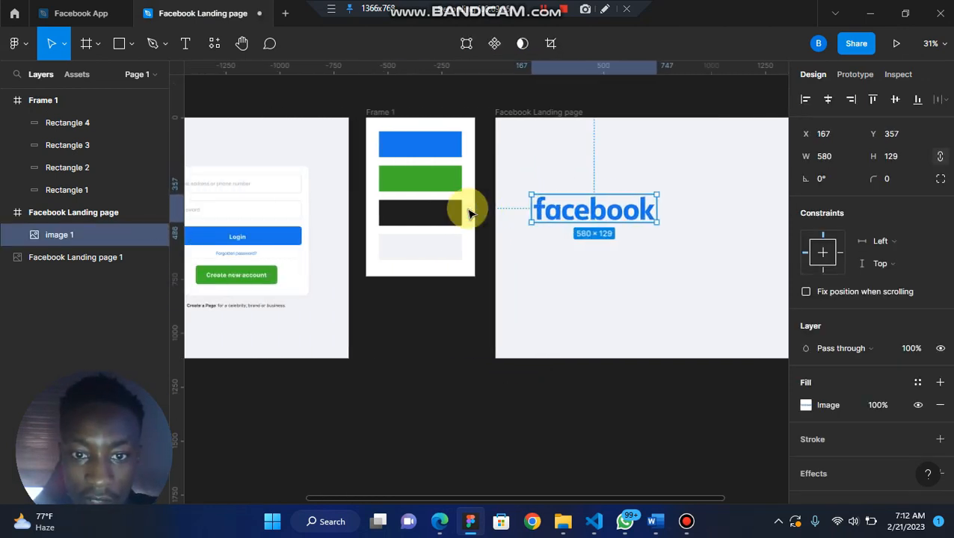
pyautogui.hscroll(3, 469, 213)
pyautogui.hscroll(-3, 469, 214)
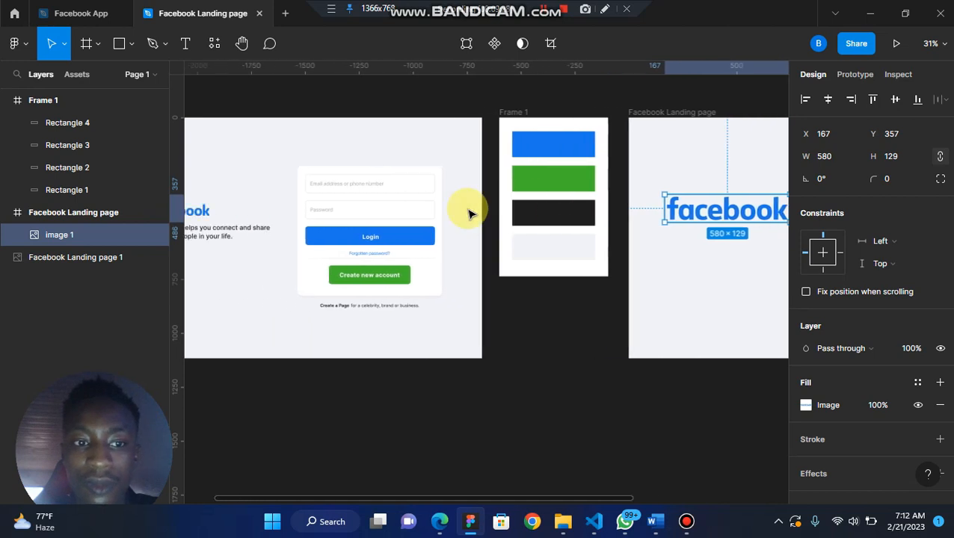
pyautogui.hscroll(-1, 470, 215)
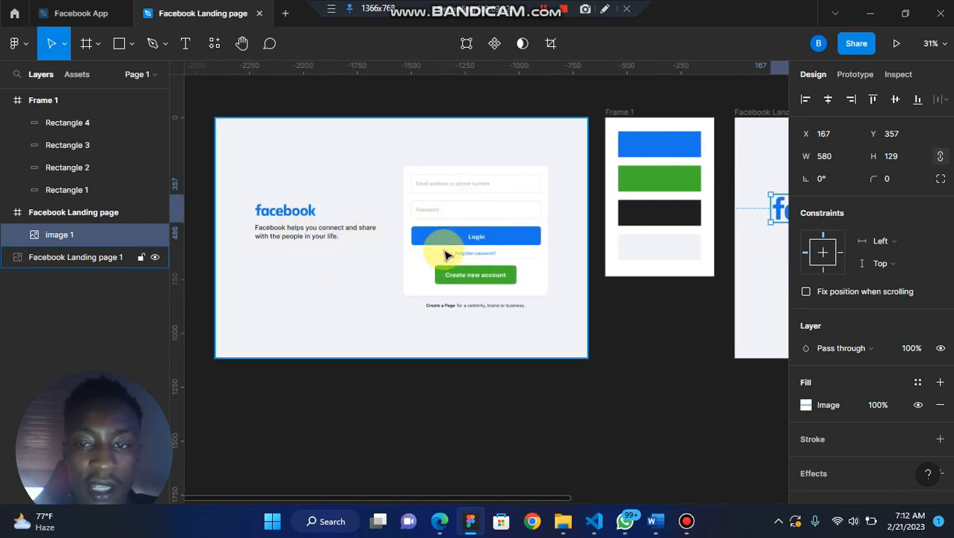
# Add a layout grid to the Facebook Landing page frame and configure it as 10 columns
pyautogui.hscroll(10, 485, 251)
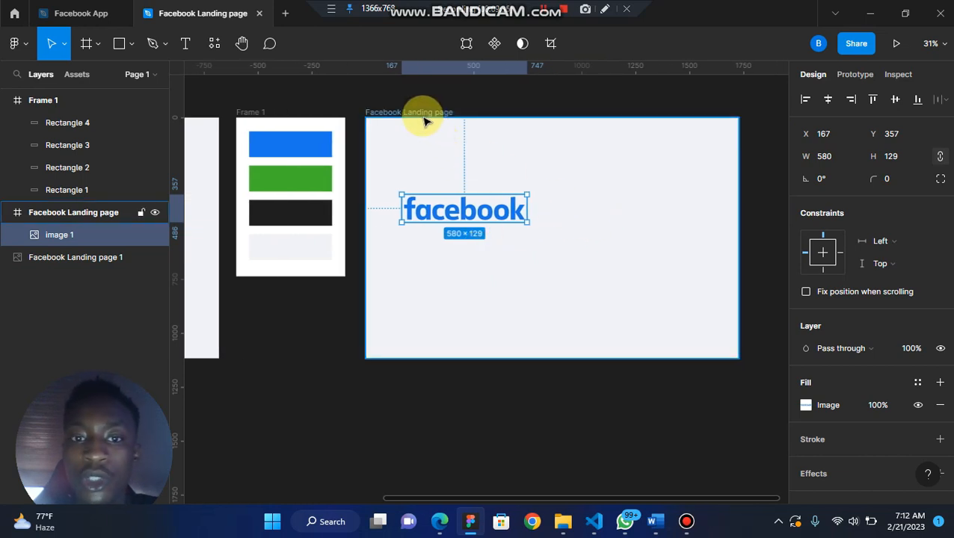
pyautogui.click(423, 116)
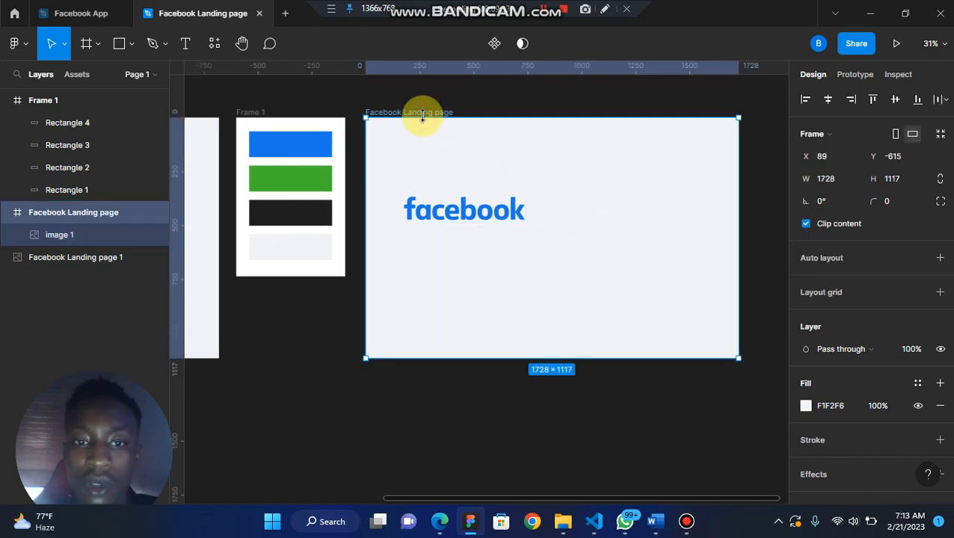
pyautogui.click(939, 291)
pyautogui.click(807, 314)
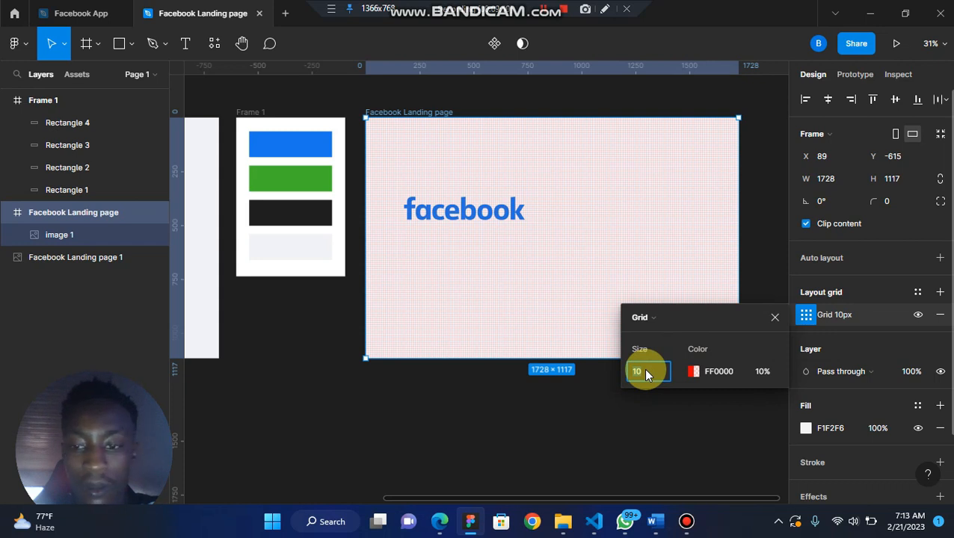
pyautogui.click(670, 320)
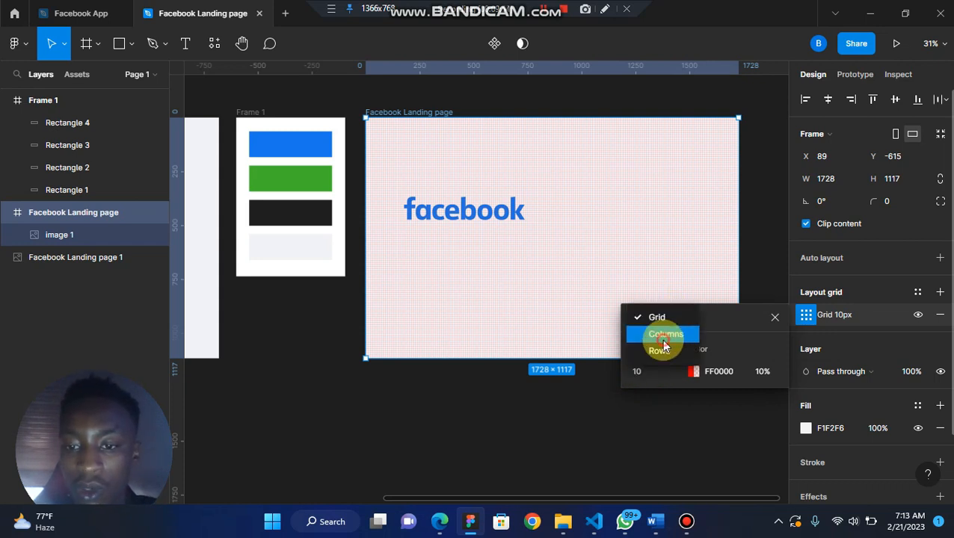
pyautogui.click(660, 337)
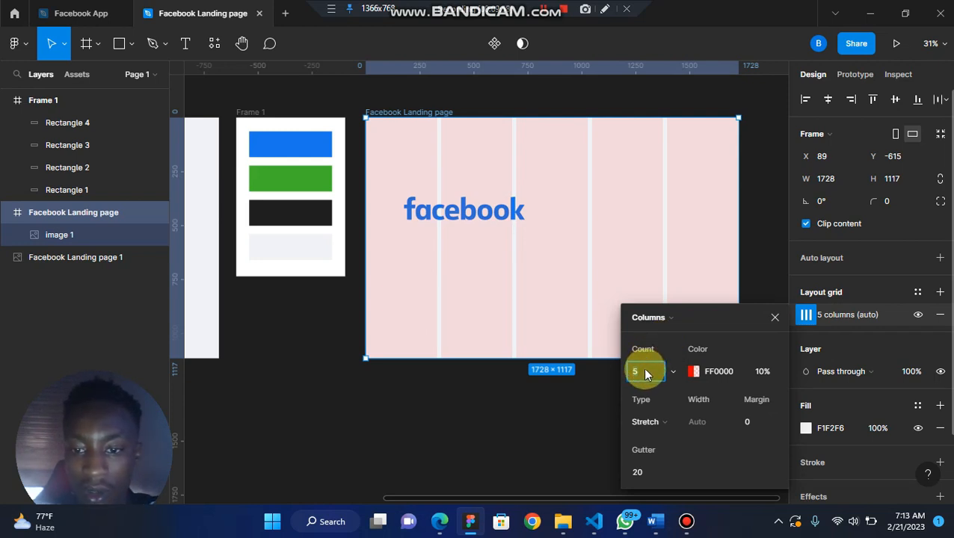
pyautogui.write('1')
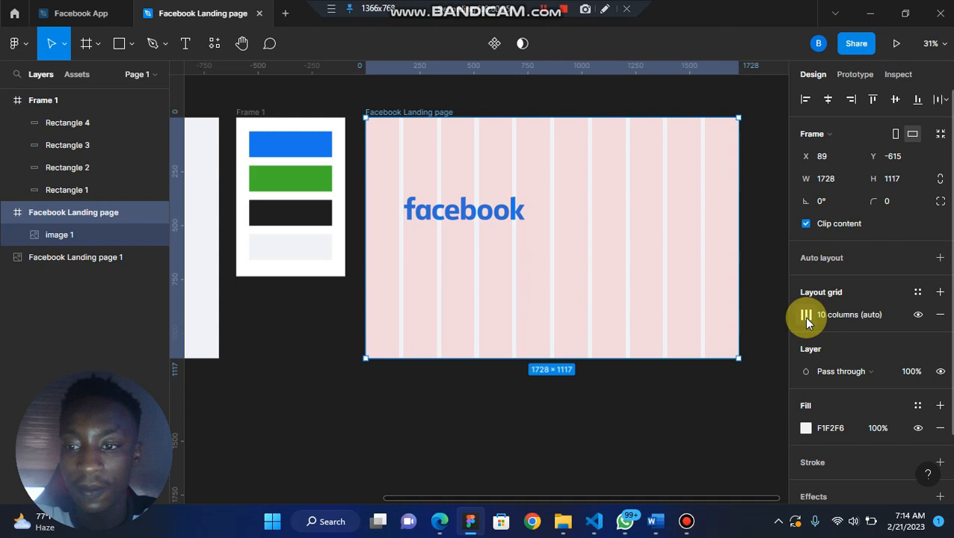
pyautogui.click(805, 318)
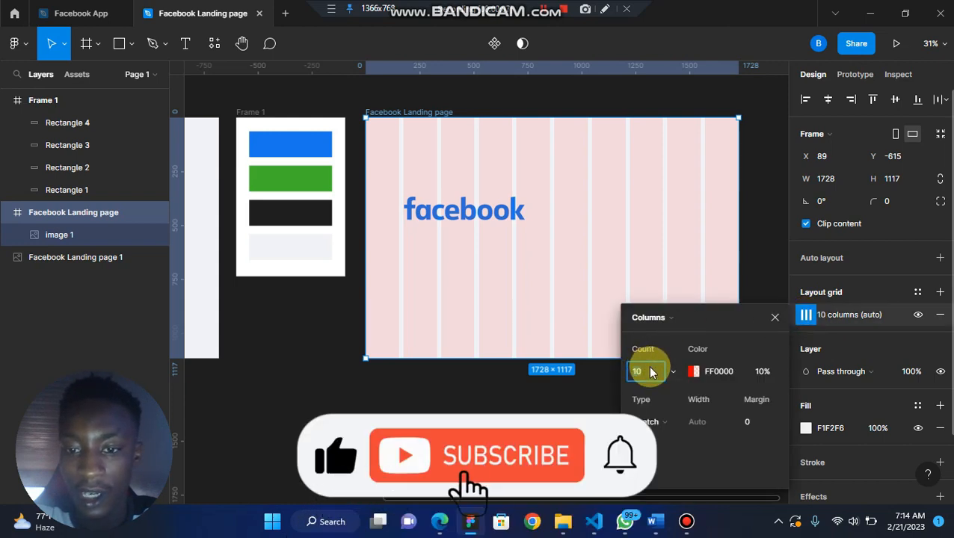
pyautogui.click(444, 295)
# Shrink the wordmark to about 381 × 85 and place it at about X 155, Y 409, near the first column gutter
pyautogui.click(472, 209)
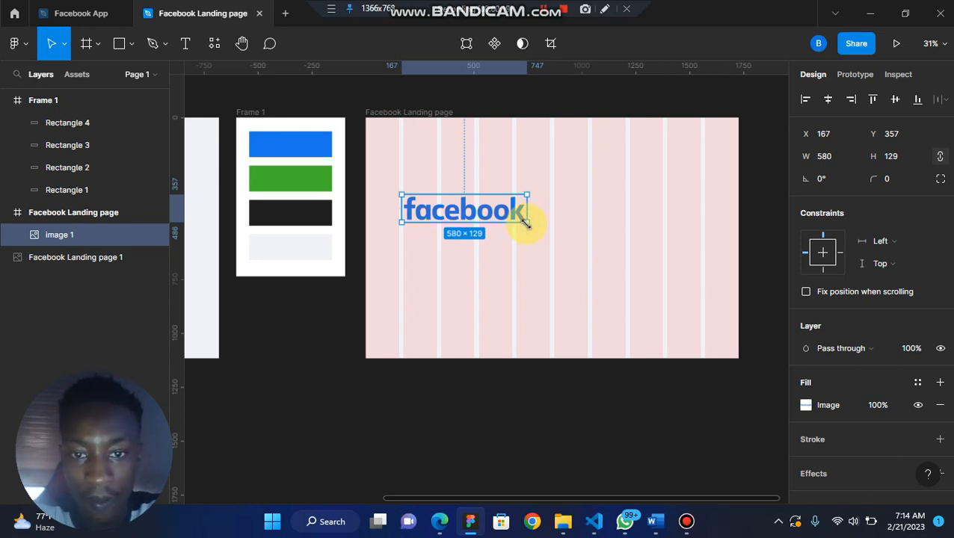
pyautogui.moveTo(526, 222); pyautogui.dragTo(459, 218)
pyautogui.scroll(5, 460, 218)
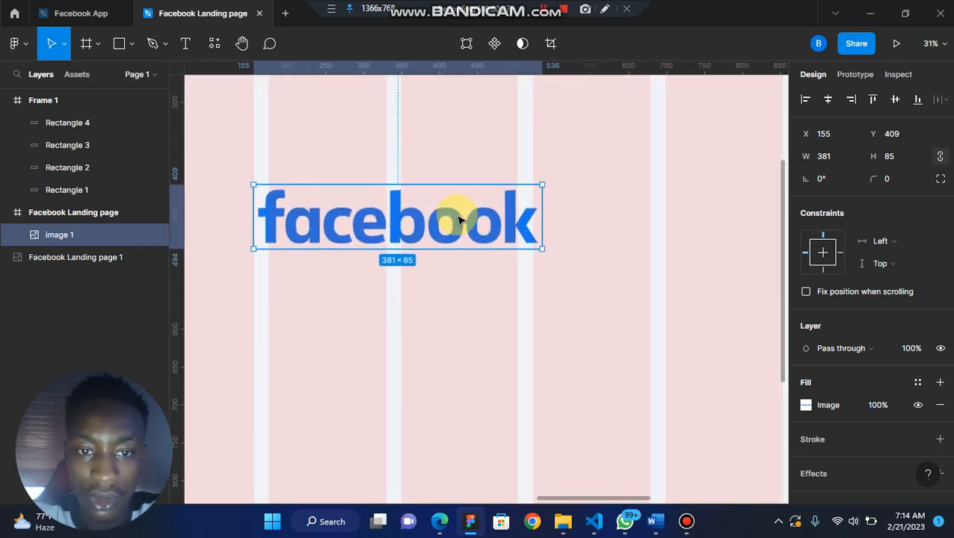
pyautogui.scroll(-5, 460, 219)
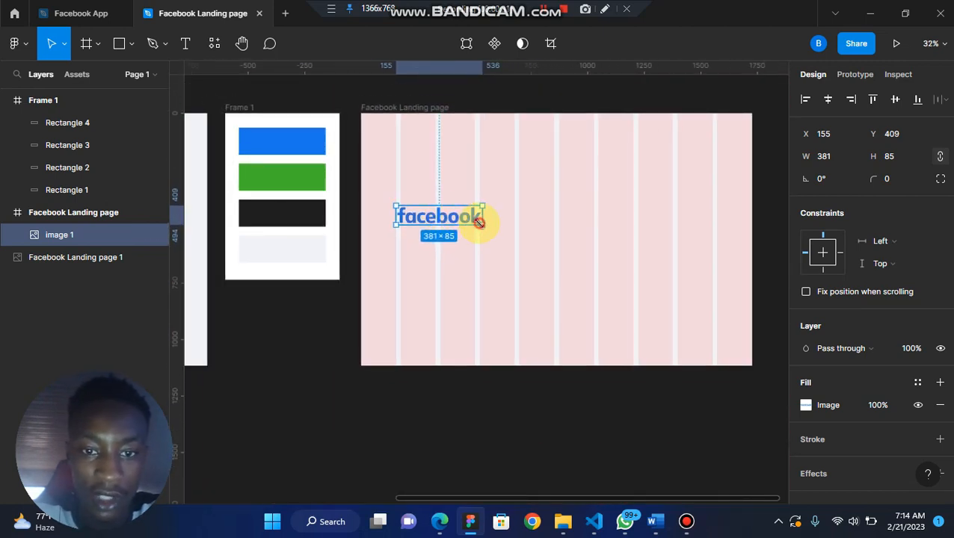
pyautogui.moveTo(478, 222); pyautogui.dragTo(451, 226)
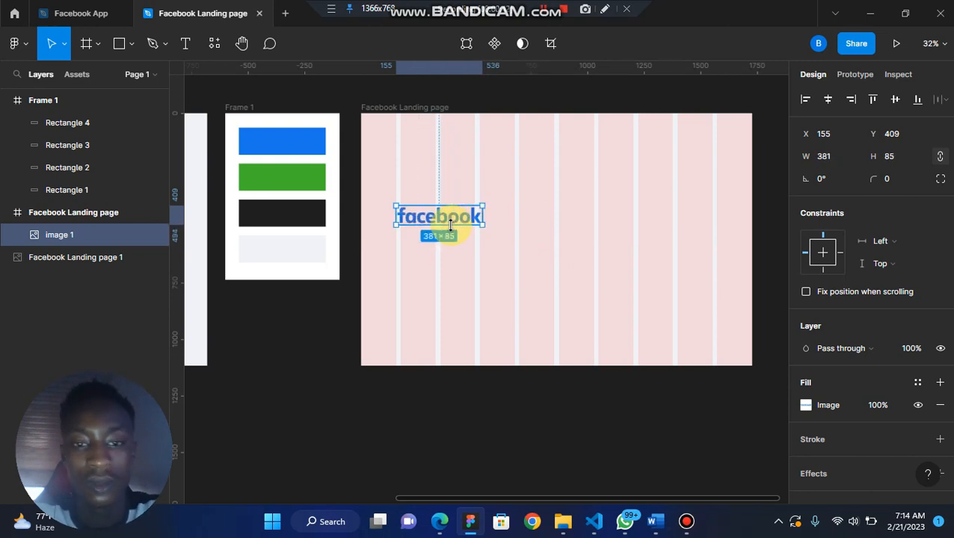
pyautogui.click(376, 146)
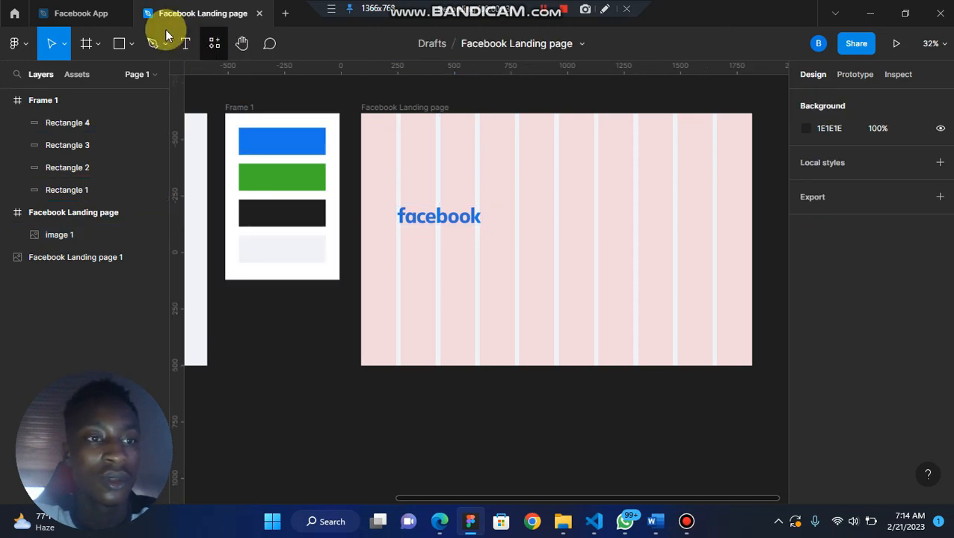
# Copy the tagline "Facebook helps you connect and share with the people in your life." from the login page in Edge and paste it as text below Figma's wordmark
pyautogui.hscroll(-6, 315, 299)
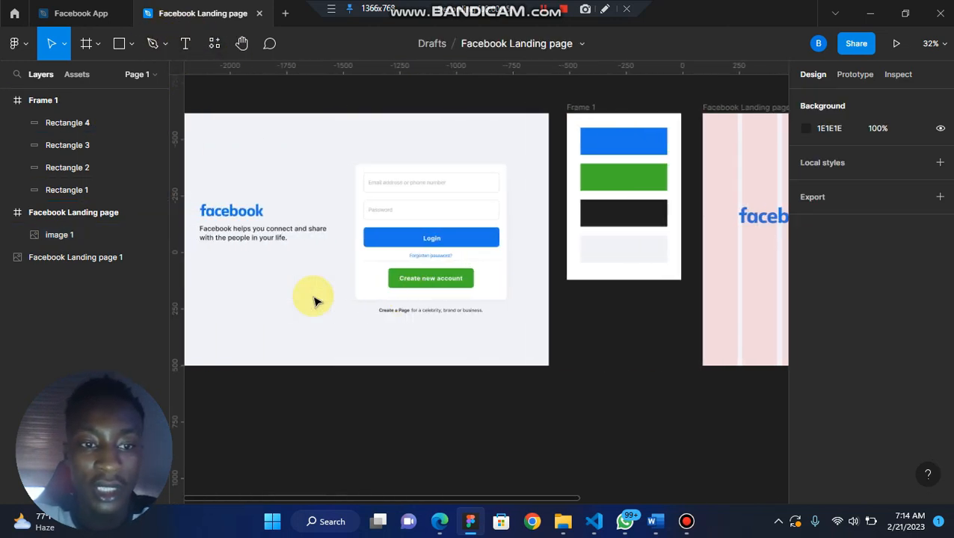
pyautogui.click(336, 279)
pyautogui.hscroll(6, 396, 233)
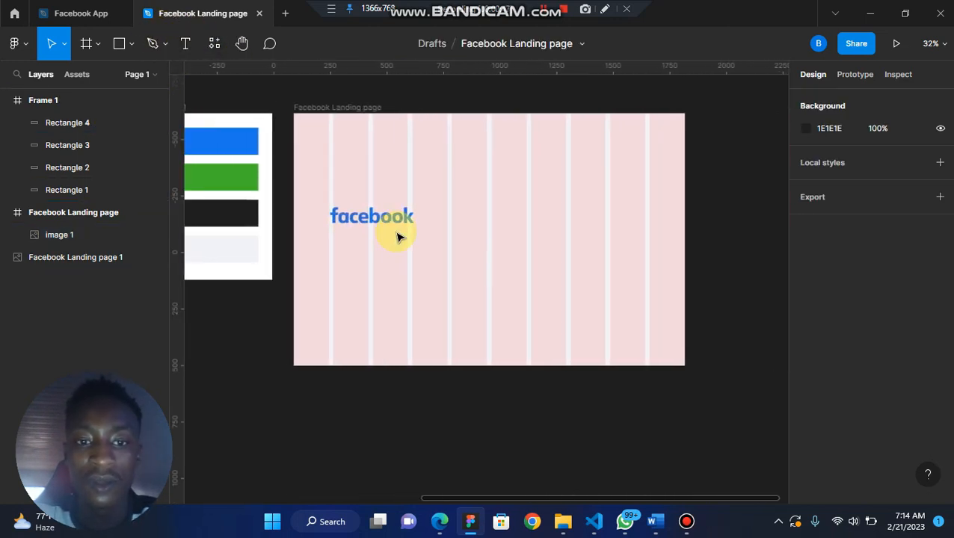
pyautogui.click(184, 47)
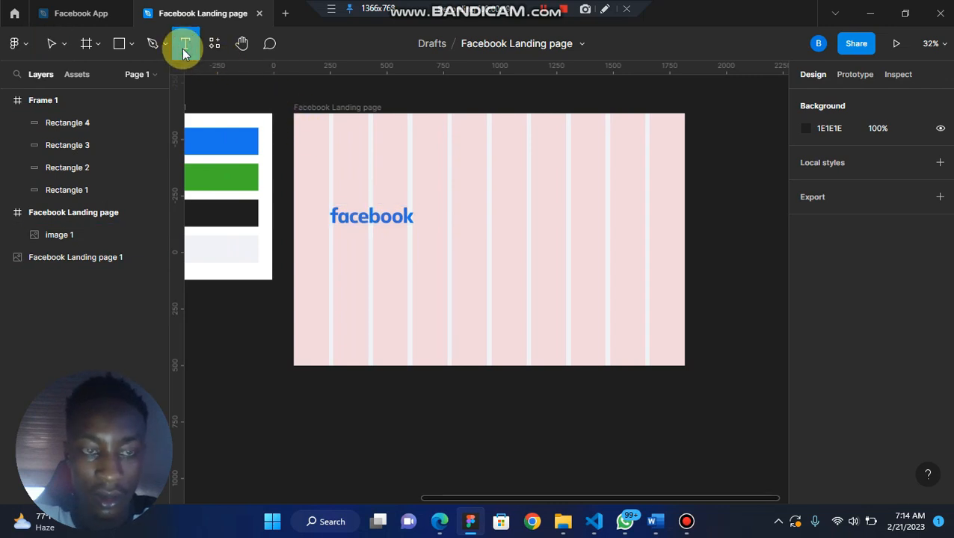
pyautogui.click(440, 521)
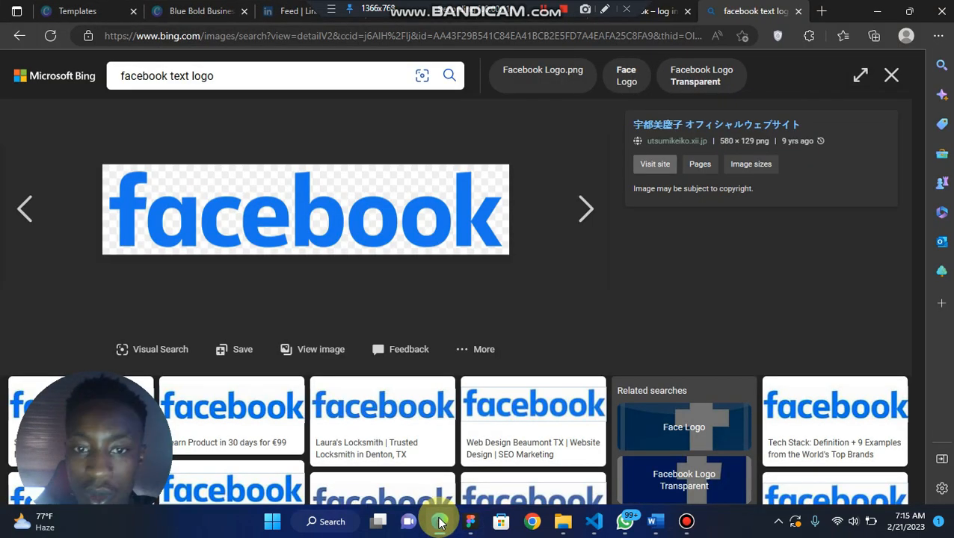
pyautogui.click(656, 12)
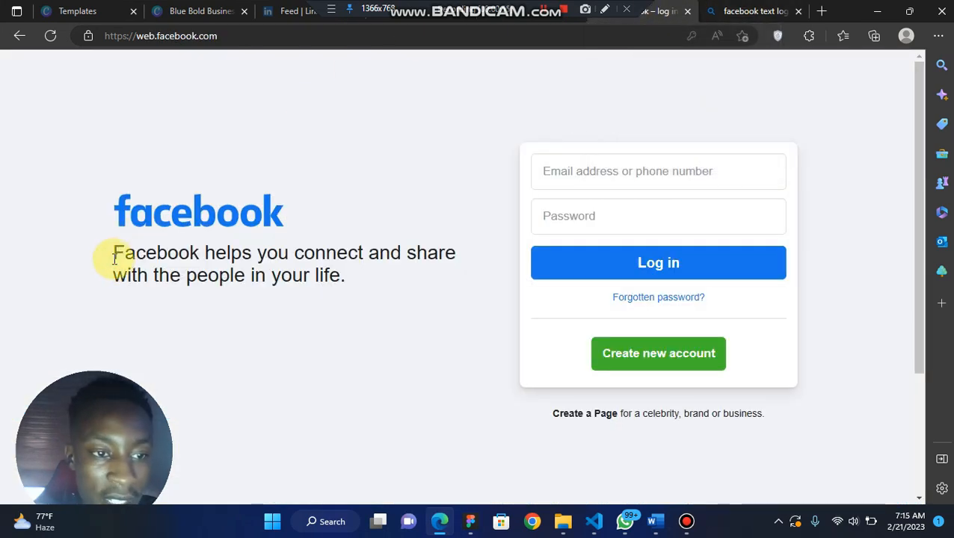
pyautogui.moveTo(114, 258); pyautogui.dragTo(354, 287)
pyautogui.hotkey('ctrl', 'c')
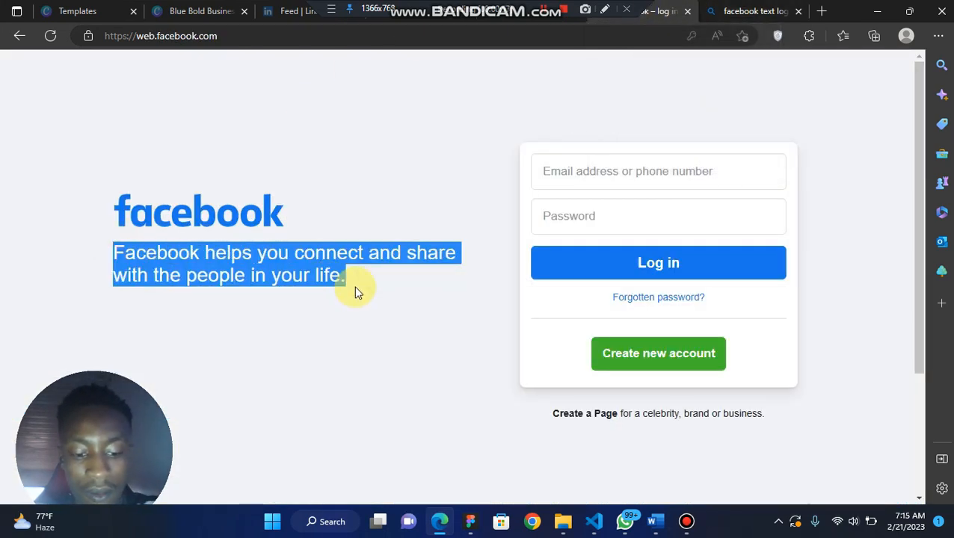
pyautogui.click(875, 11)
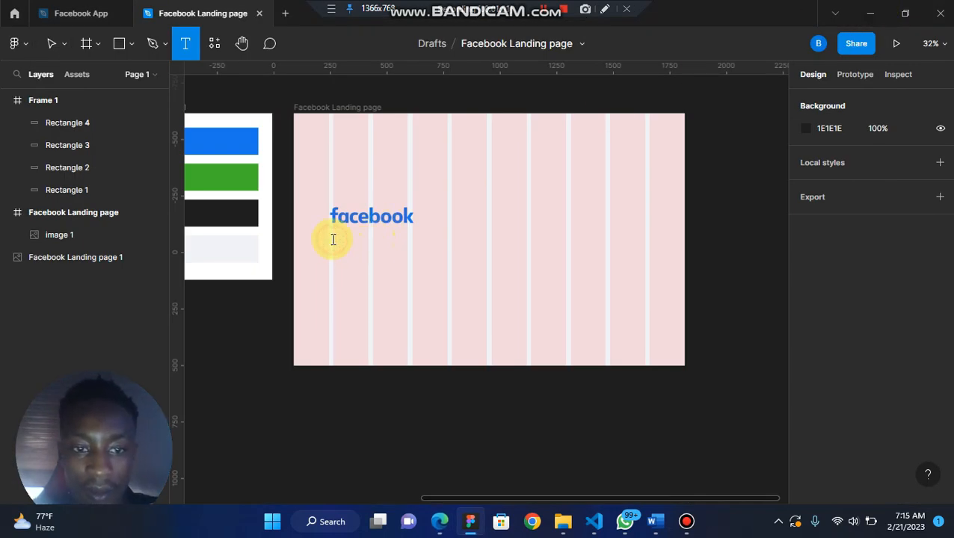
pyautogui.click(334, 239)
pyautogui.hotkey('ctrl', 'v')
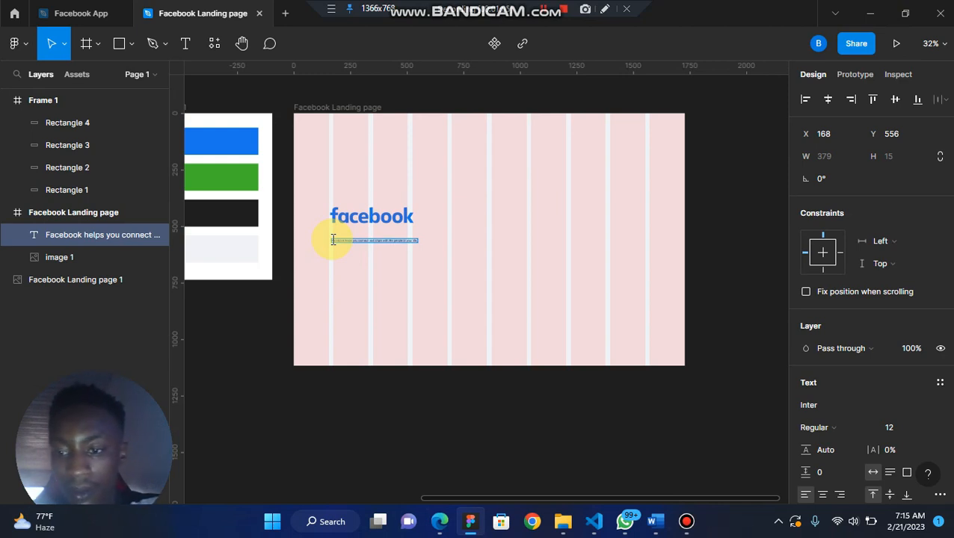
# Try font sizes of 24 and 30 on the tagline text
pyautogui.scroll(-3, 888, 430)
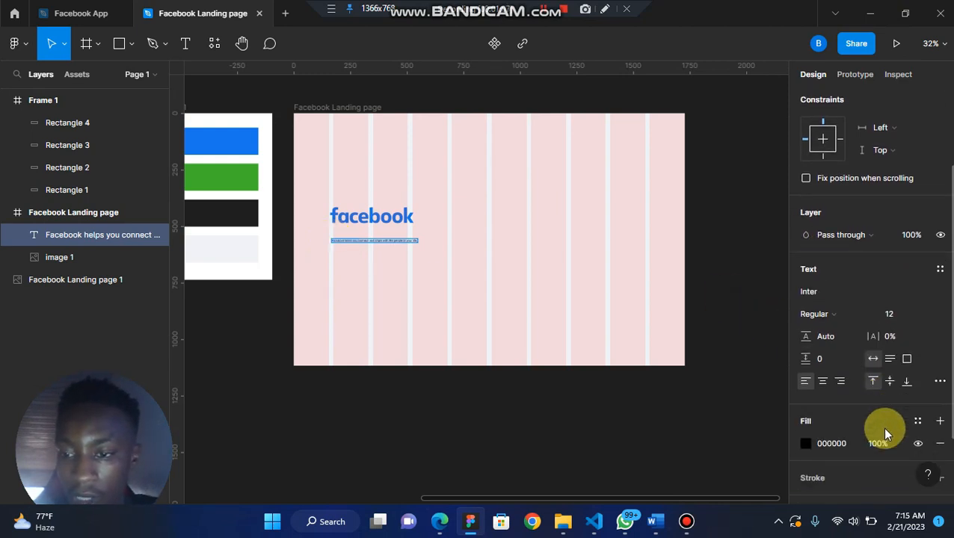
pyautogui.click(929, 317)
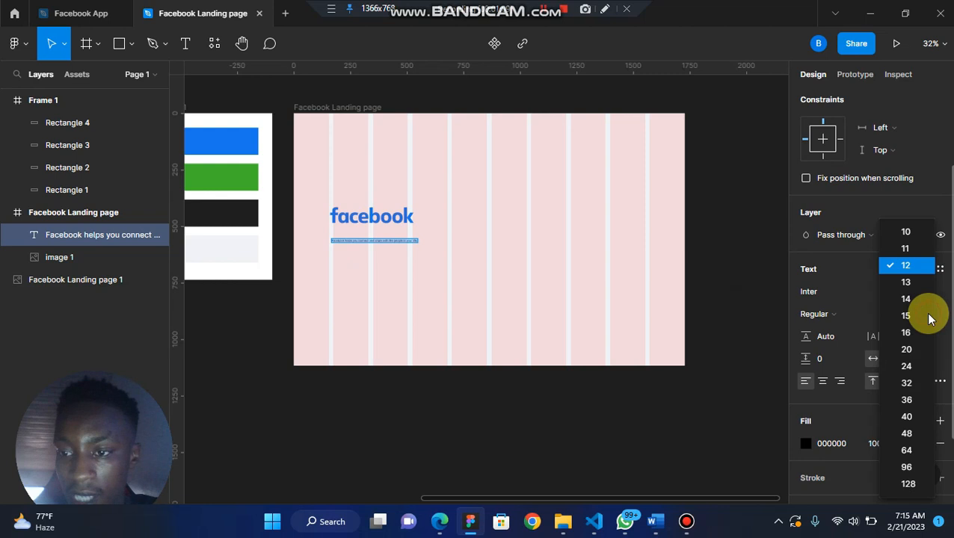
pyautogui.click(908, 368)
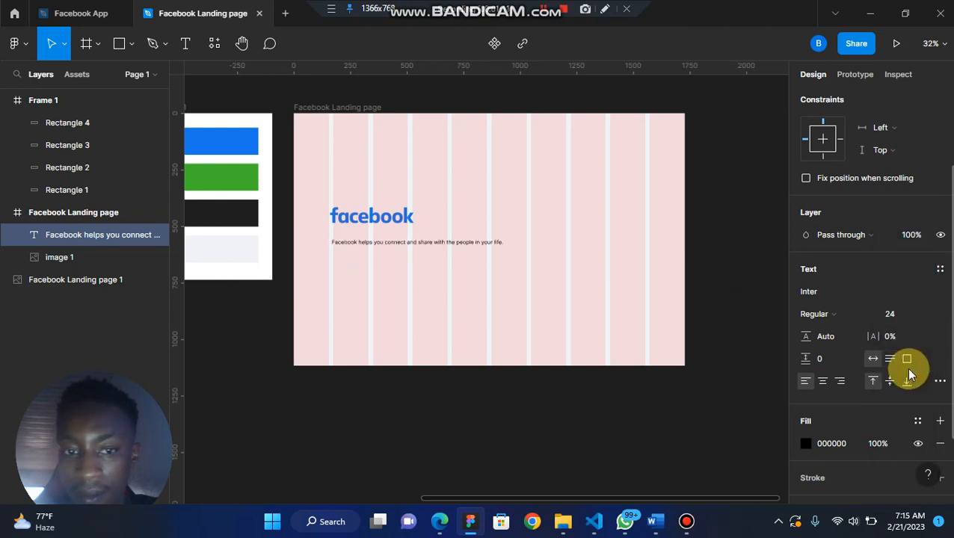
pyautogui.click(893, 314)
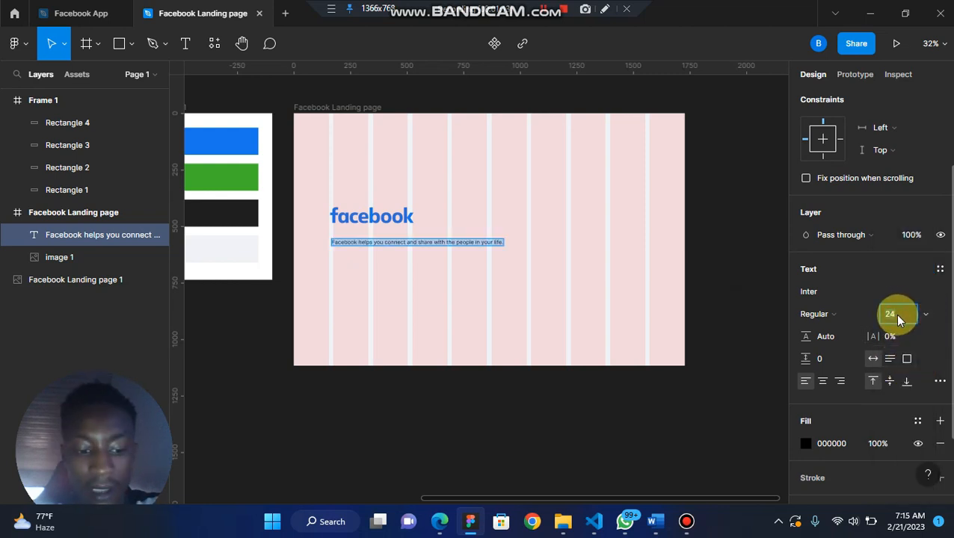
pyautogui.write('30')
pyautogui.press('Return')
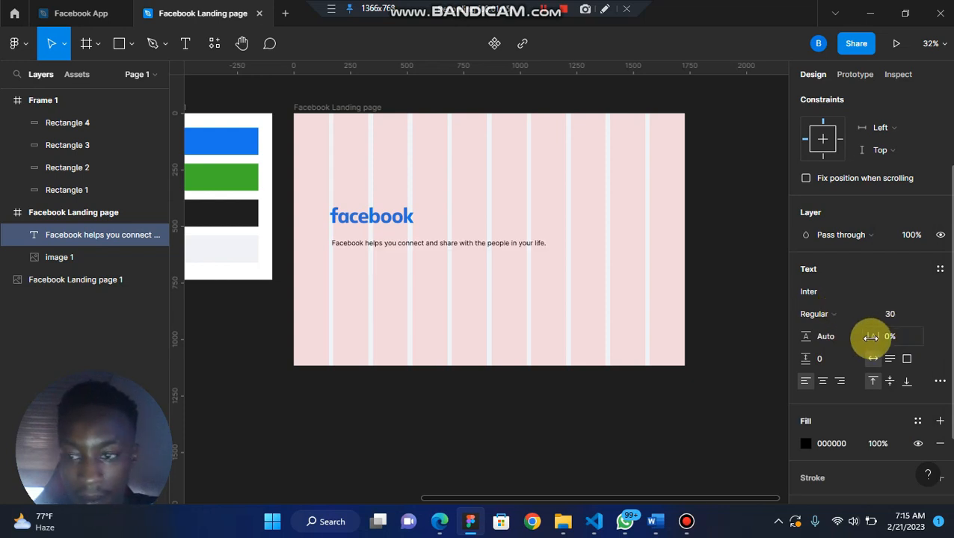
# Set the tagline's font size to 40
pyautogui.click(905, 317)
pyautogui.write('40')
pyautogui.press('Return')
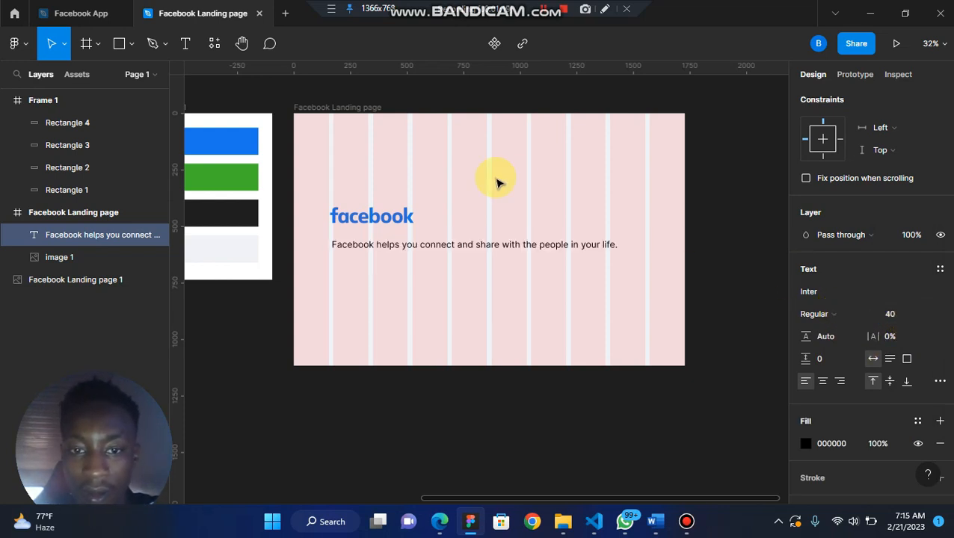
# Break the tagline into two lines after "share", matching the reference screenshot
pyautogui.hscroll(-10, 464, 381)
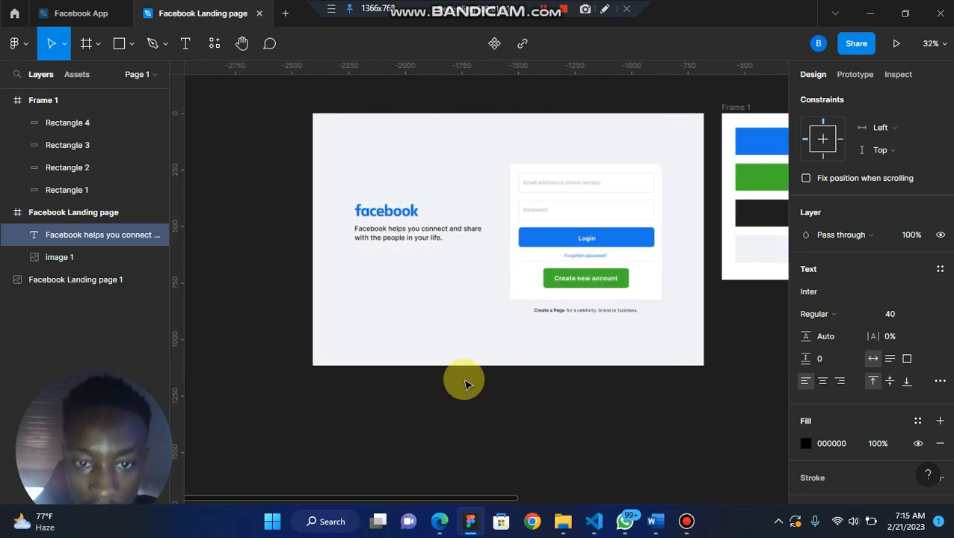
pyautogui.hscroll(7, 473, 232)
pyautogui.doubleClick(421, 245)
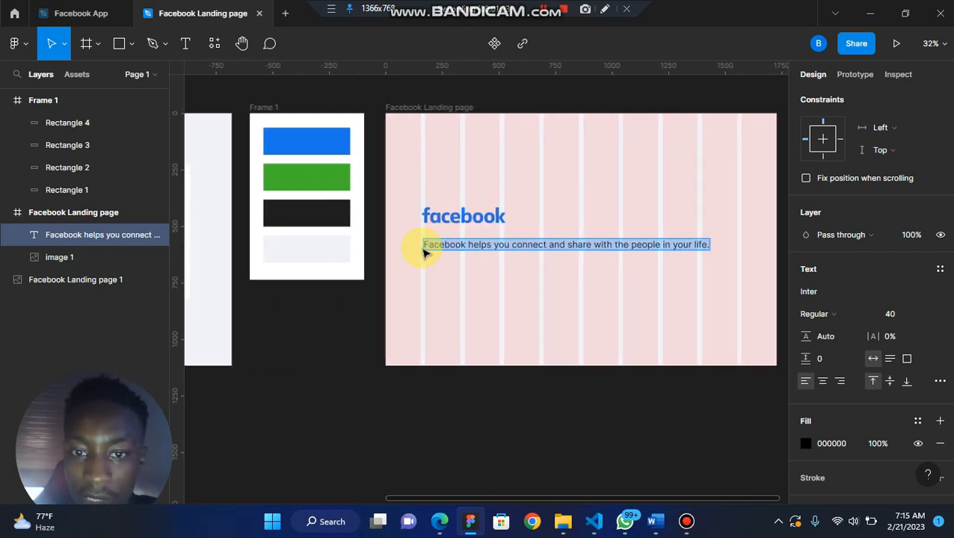
pyautogui.click(598, 247)
pyautogui.press('Return')
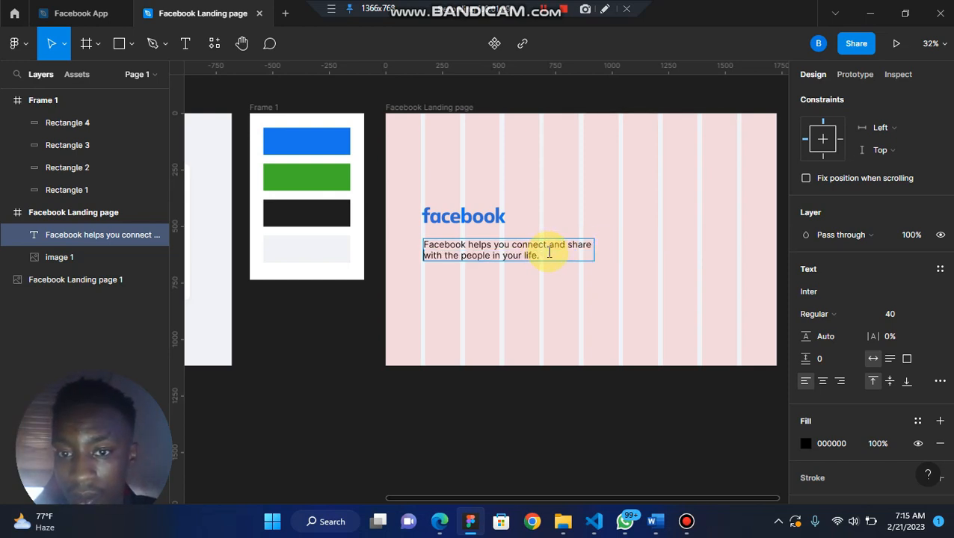
# Compare the two-line tagline with the reference and set all its text to the Medium font weight
pyautogui.hscroll(-10, 562, 337)
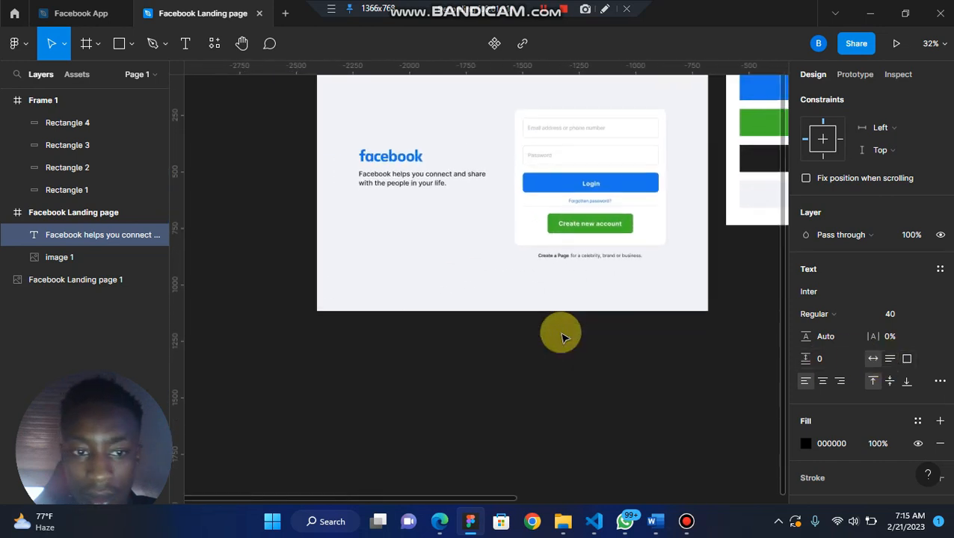
pyautogui.hscroll(10, 562, 338)
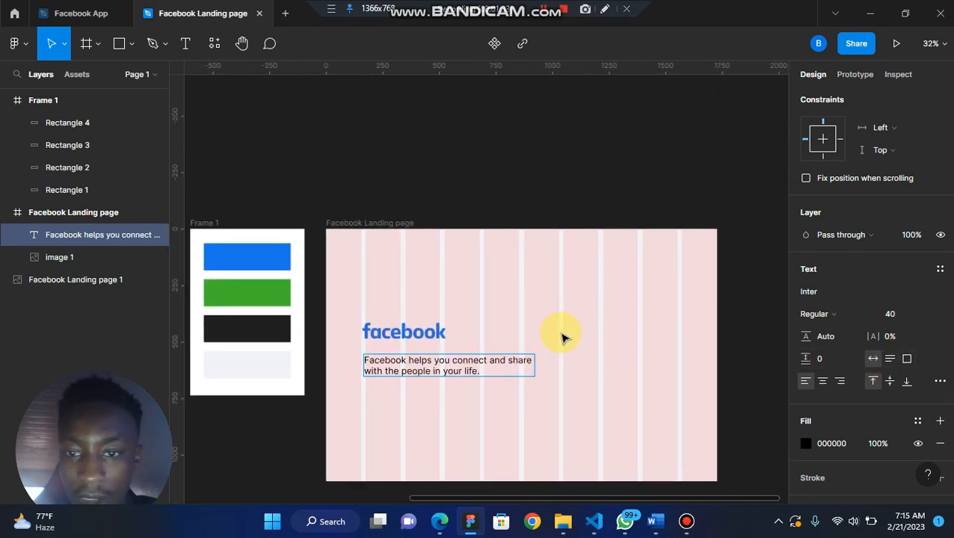
pyautogui.scroll(-3, 557, 347)
pyautogui.hscroll(-3, 557, 347)
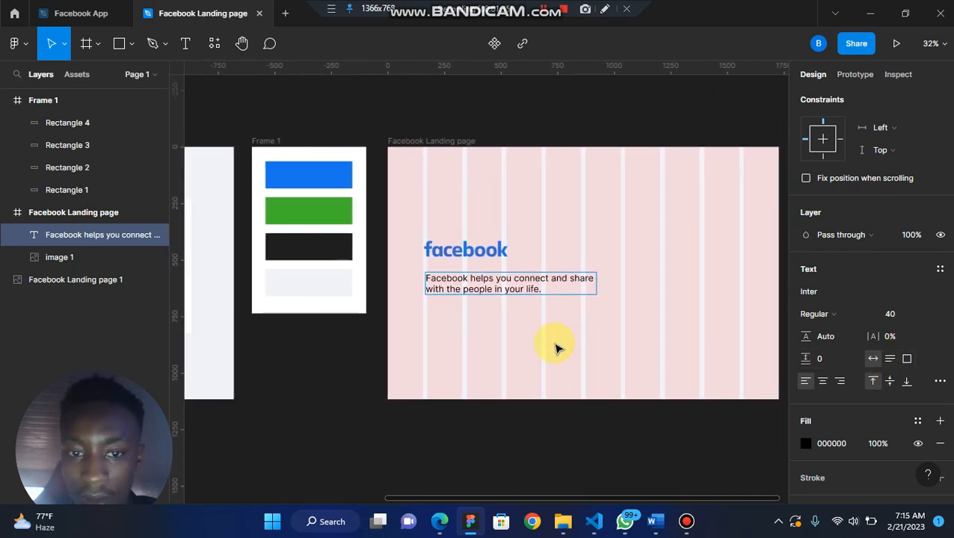
pyautogui.click(867, 312)
pyautogui.click(839, 224)
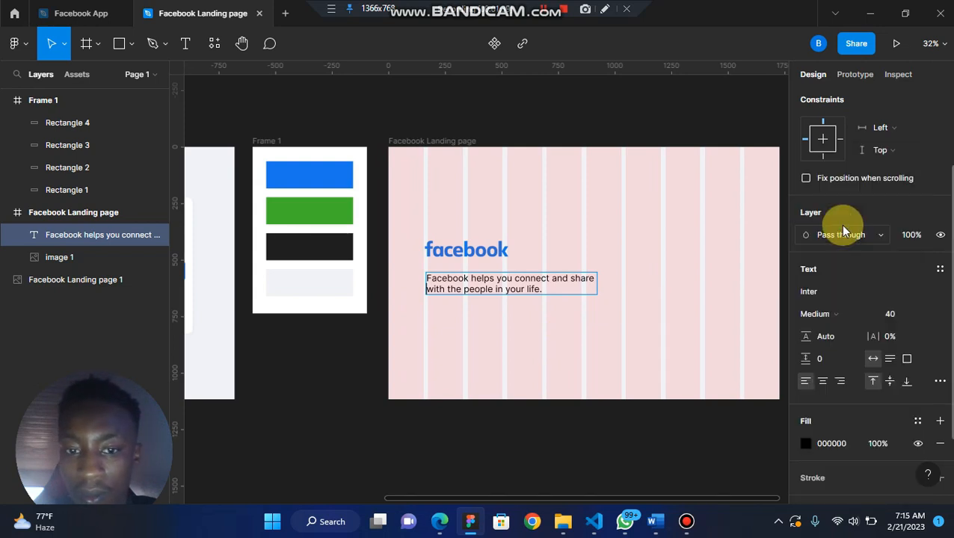
pyautogui.doubleClick(527, 284)
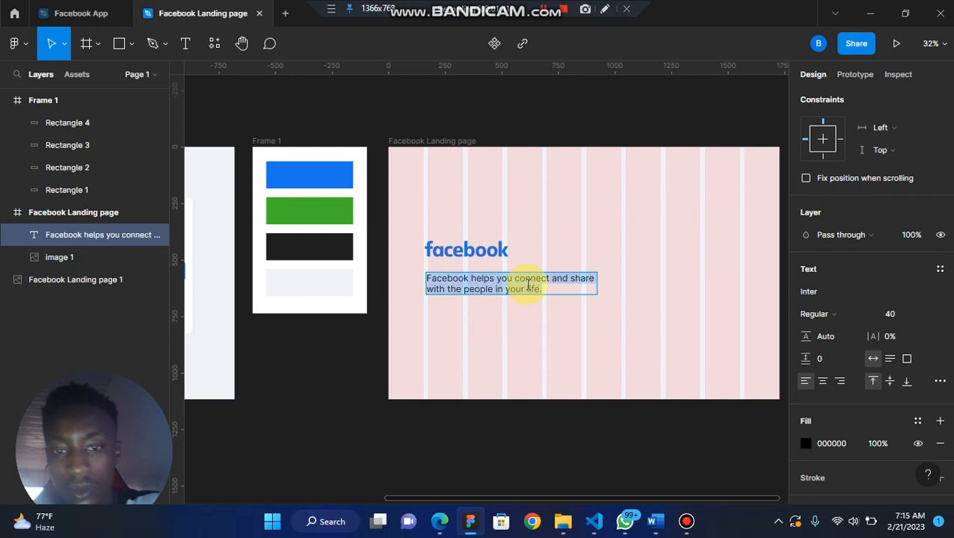
pyautogui.click(861, 311)
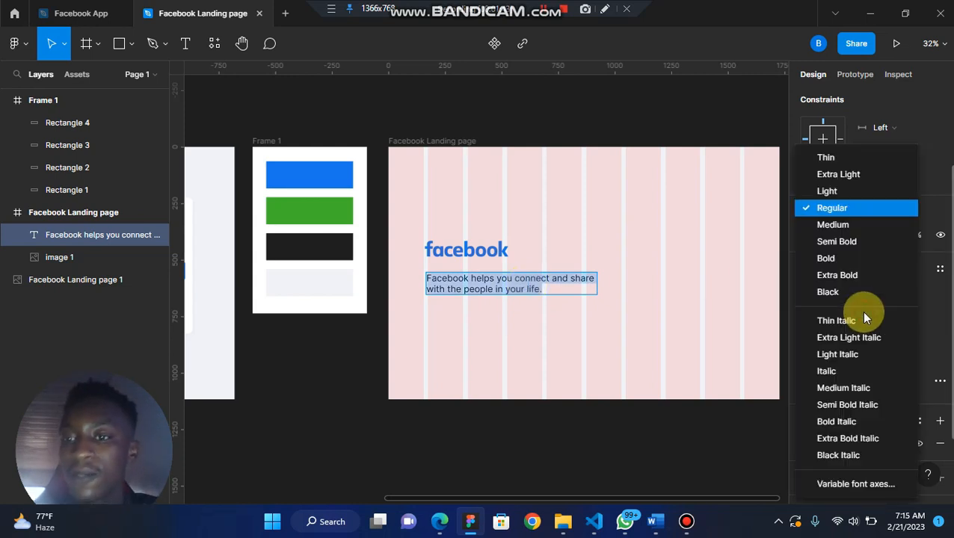
pyautogui.click(827, 225)
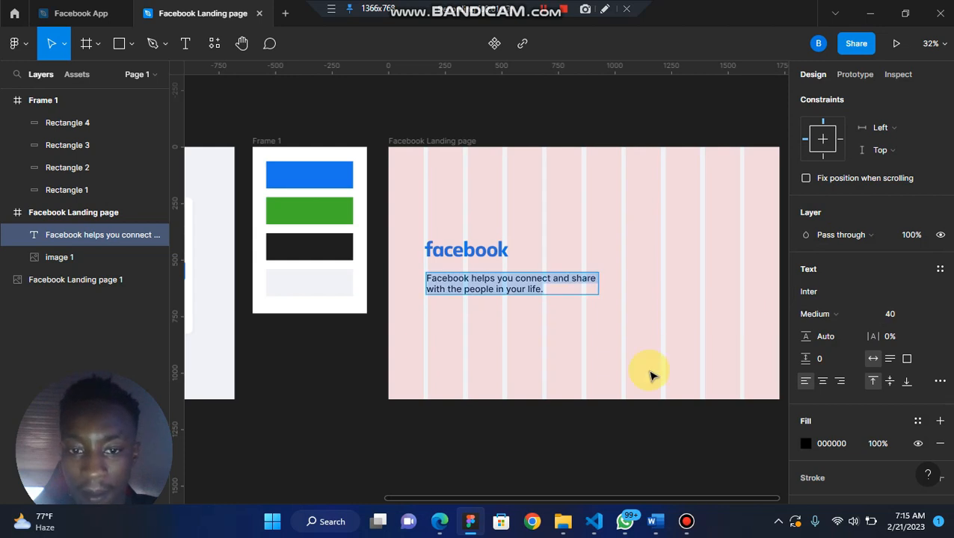
pyautogui.press('Escape')
# Move the tagline closer beneath the wordmark, to about X 155, Y 519 in the landing page frame
pyautogui.moveTo(508, 292); pyautogui.dragTo(503, 284)
pyautogui.scroll(-5, 503, 284)
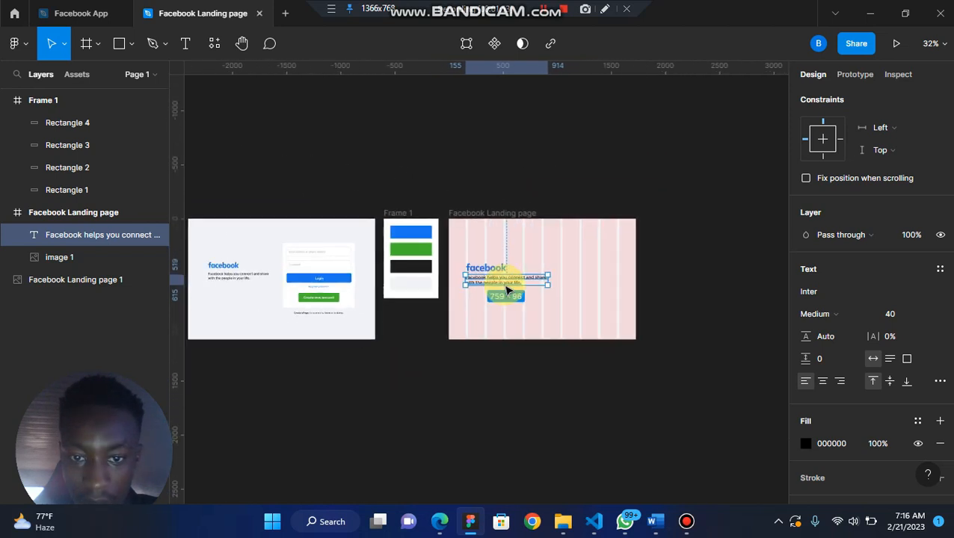
# Move the wordmark and tagline together to about X 175, lining them up with the start of the second grid column
pyautogui.click(536, 377)
pyautogui.hscroll(-3, 448, 321)
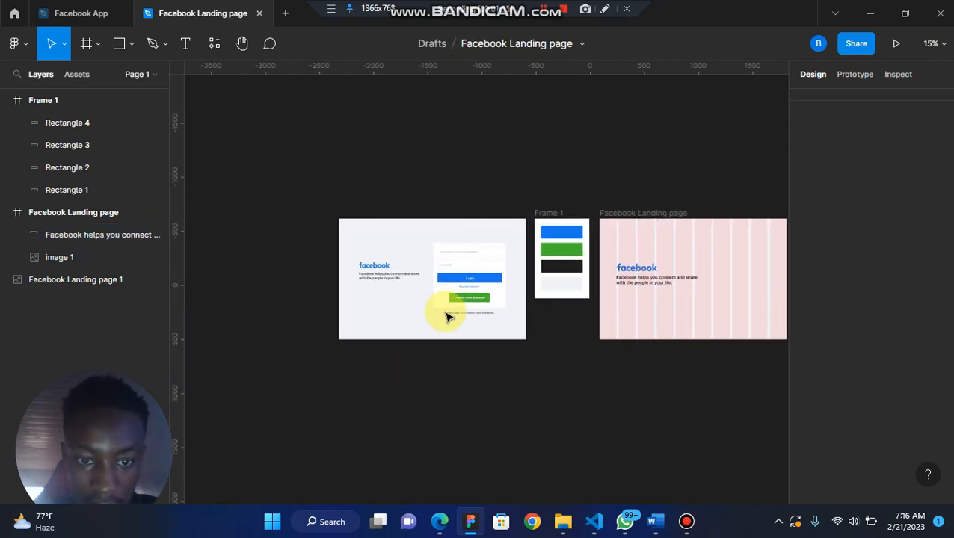
pyautogui.scroll(5, 348, 290)
pyautogui.hscroll(10, 348, 290)
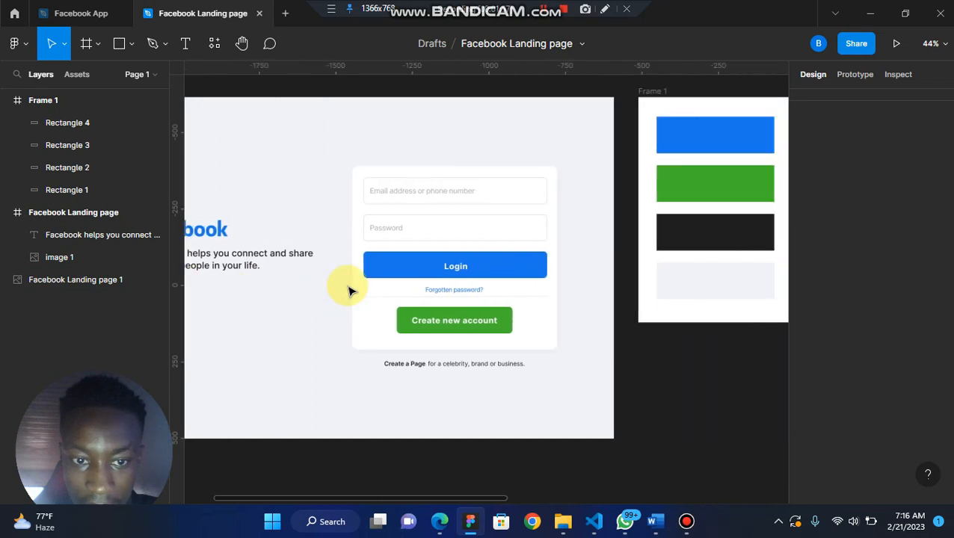
pyautogui.hscroll(4, 348, 290)
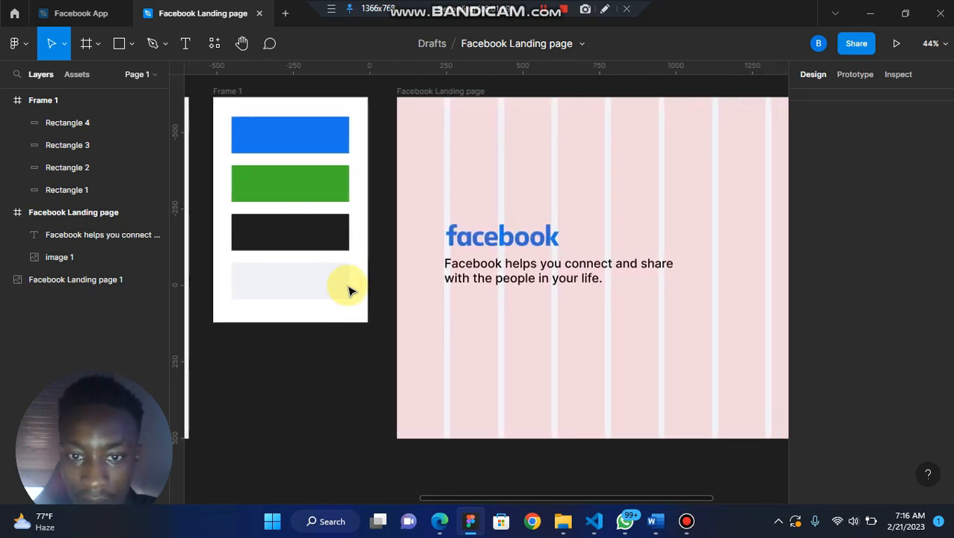
pyautogui.scroll(-3, 348, 290)
pyautogui.hscroll(2, 348, 290)
pyautogui.moveTo(384, 296); pyautogui.dragTo(435, 256)
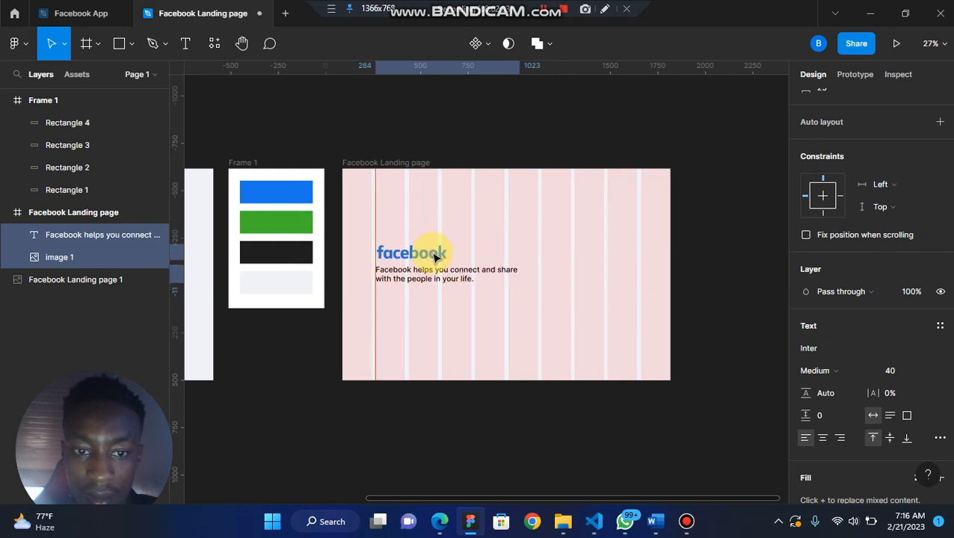
pyautogui.click(405, 314)
# Compare the position and size of the wordmark and tagline with those in the reference screenshot
pyautogui.scroll(-3, 406, 318)
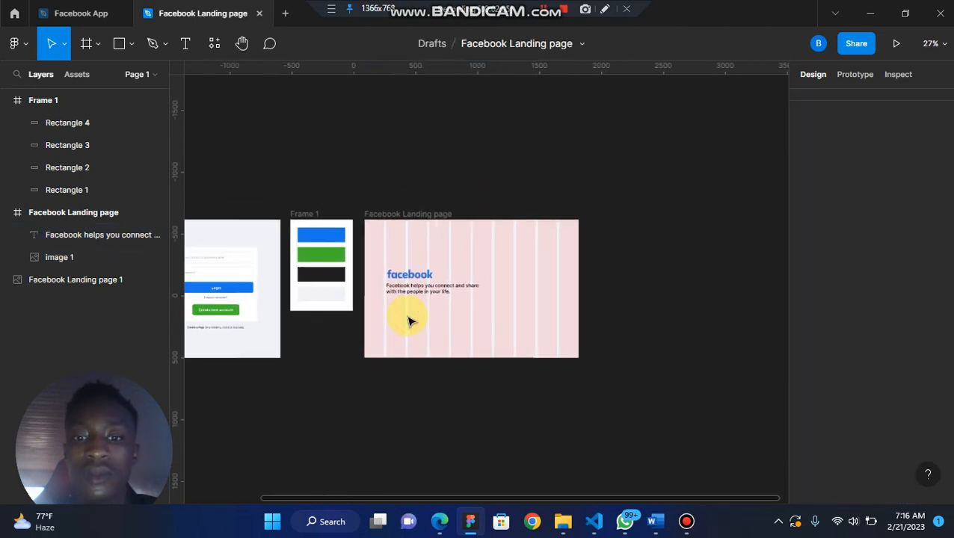
pyautogui.hscroll(-3, 408, 320)
pyautogui.scroll(5, 408, 321)
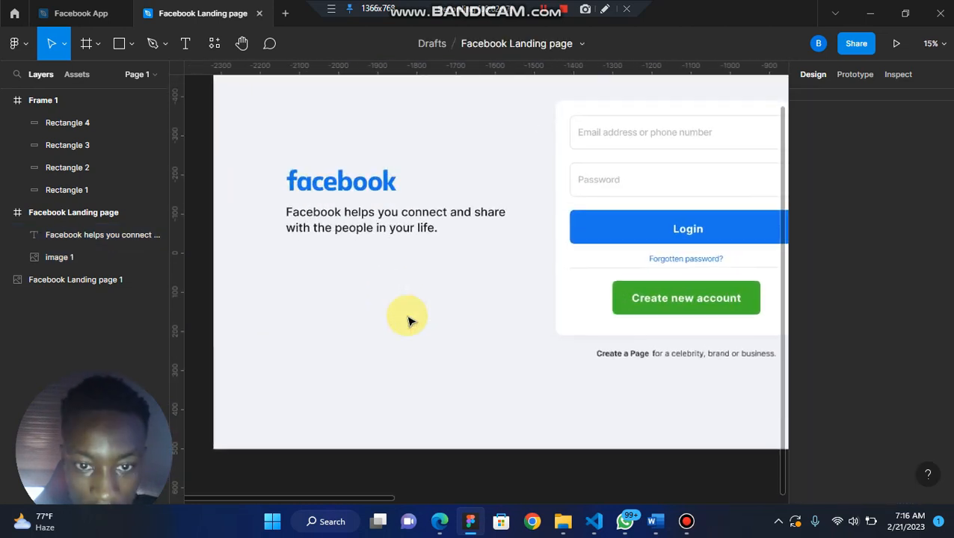
pyautogui.hscroll(10, 409, 321)
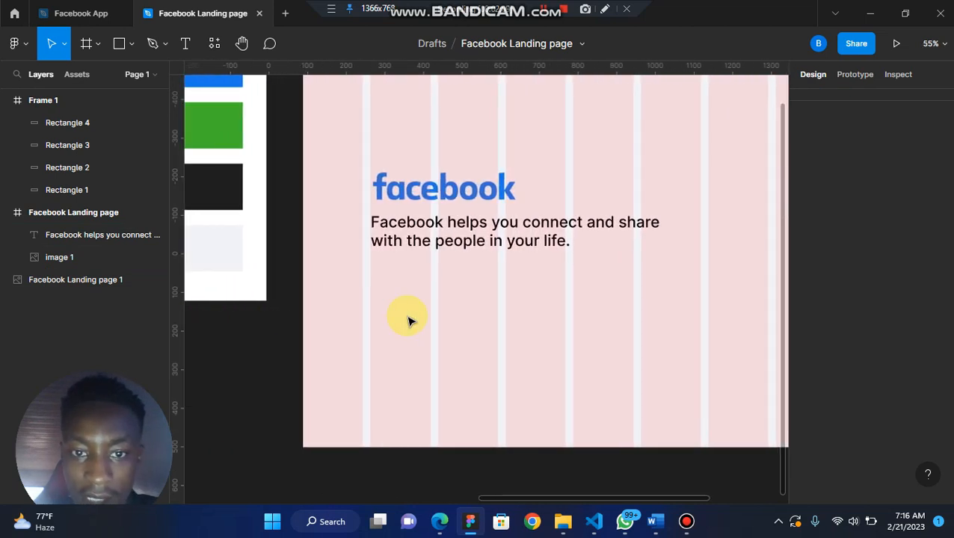
pyautogui.scroll(3, 409, 321)
pyautogui.click(409, 321)
pyautogui.scroll(-3, 400, 323)
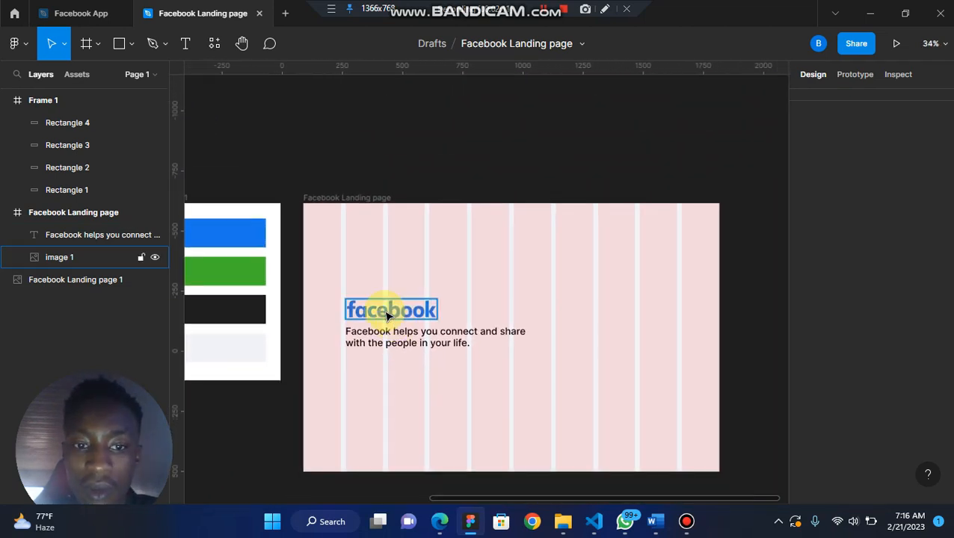
# Hide the landing page frame's 10-column layout grid to preview the design, and show it again
pyautogui.click(327, 200)
pyautogui.click(326, 200)
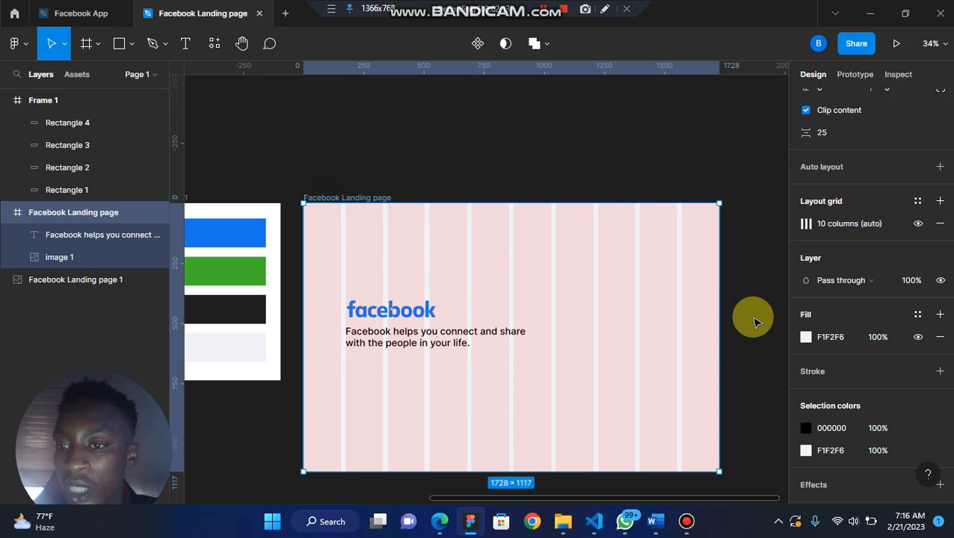
pyautogui.click(918, 226)
pyautogui.click(918, 225)
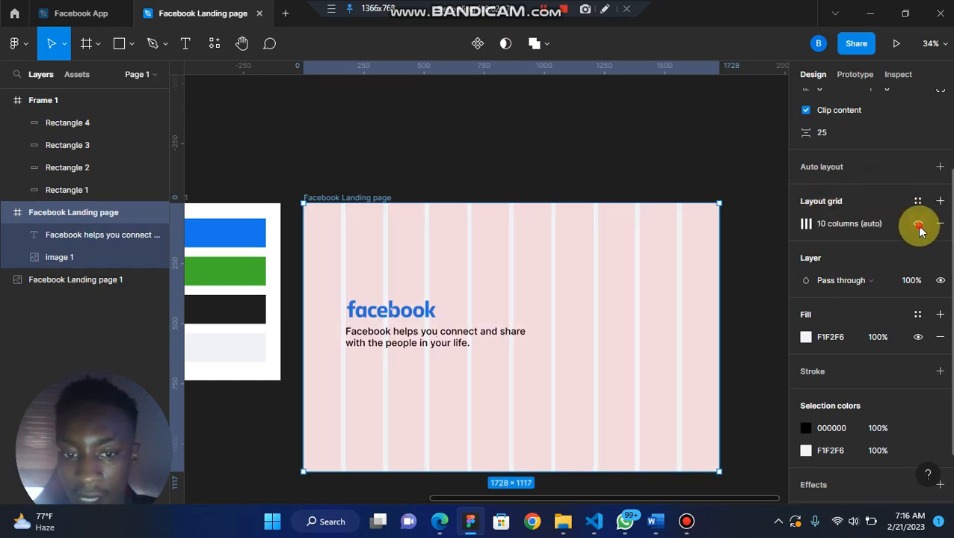
pyautogui.click(918, 225)
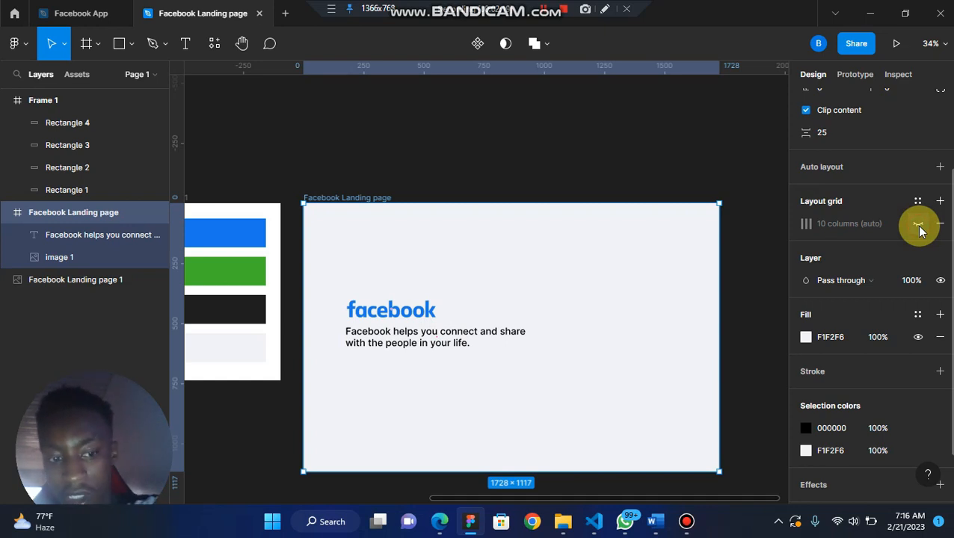
pyautogui.click(919, 226)
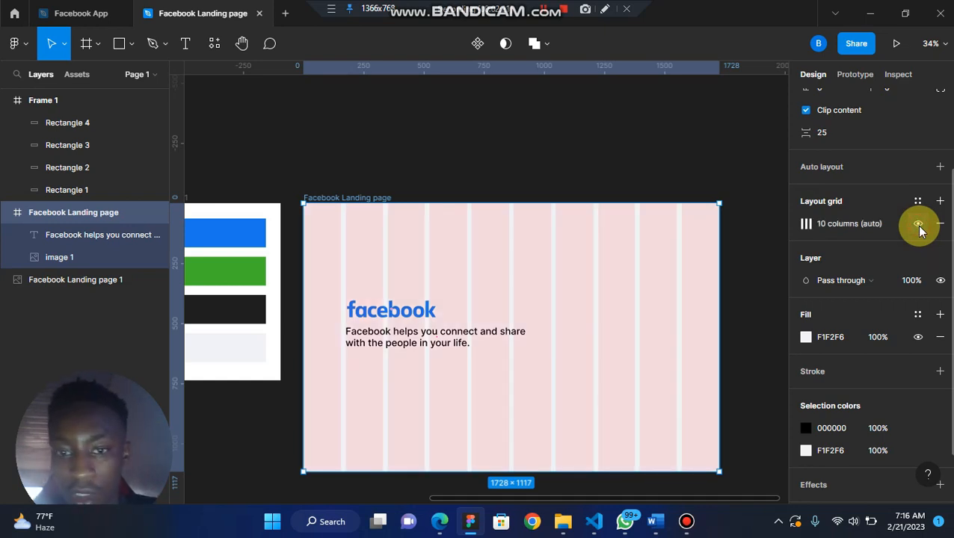
# Draw a rectangle of about 677 × 598 over the reference's login card and move it into the landing page frame at about X 896, Y 248
pyautogui.hscroll(-5, 515, 243)
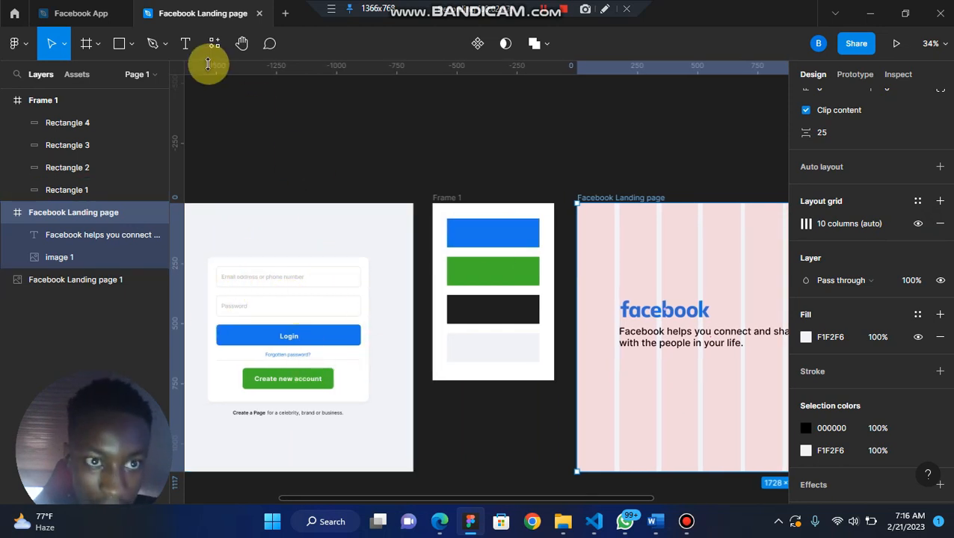
pyautogui.click(118, 43)
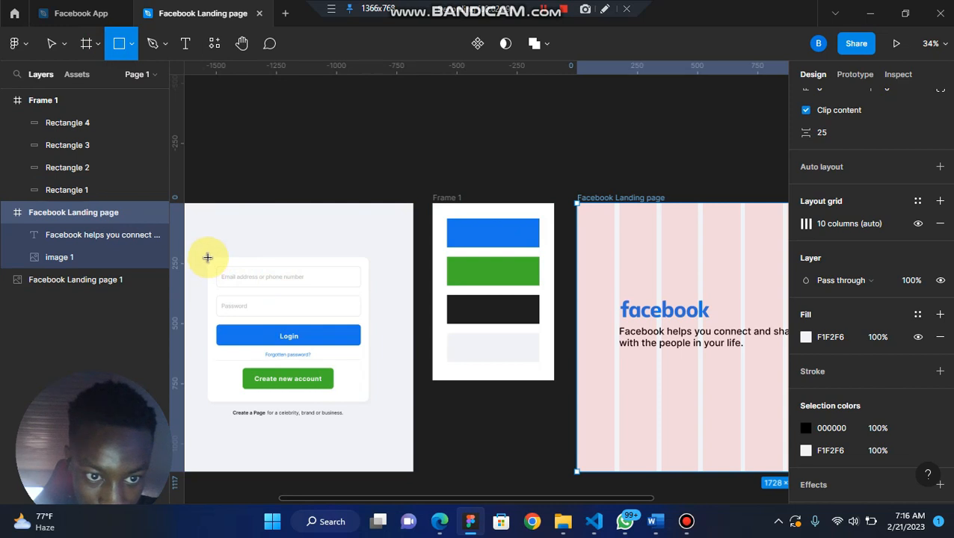
pyautogui.moveTo(208, 257)
pyautogui.mouseDown()
pyautogui.moveTo(289, 364)
pyautogui.moveTo(371, 409)
pyautogui.moveTo(369, 400)
pyautogui.mouseUp()
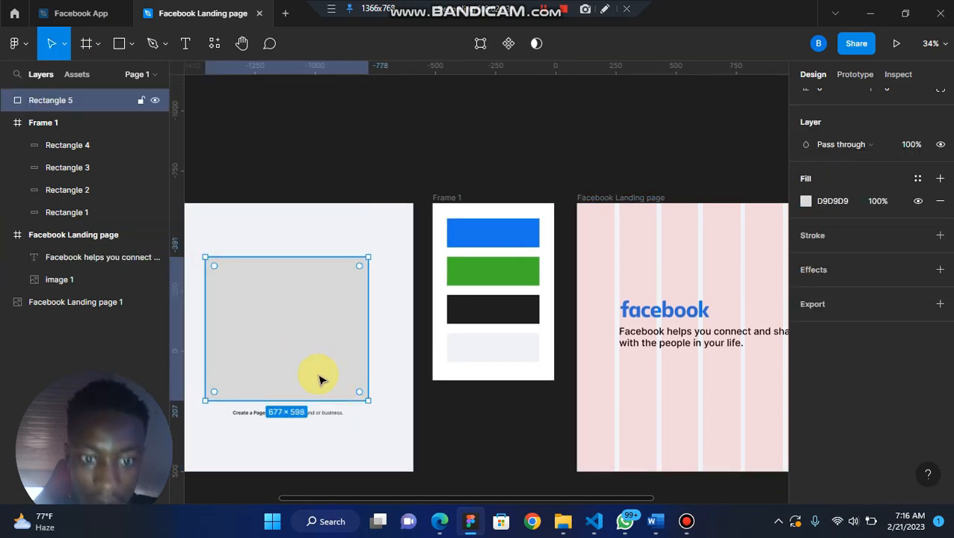
pyautogui.moveTo(321, 379)
pyautogui.mouseDown()
pyautogui.moveTo(821, 376)
pyautogui.moveTo(568, 379)
pyautogui.mouseUp()
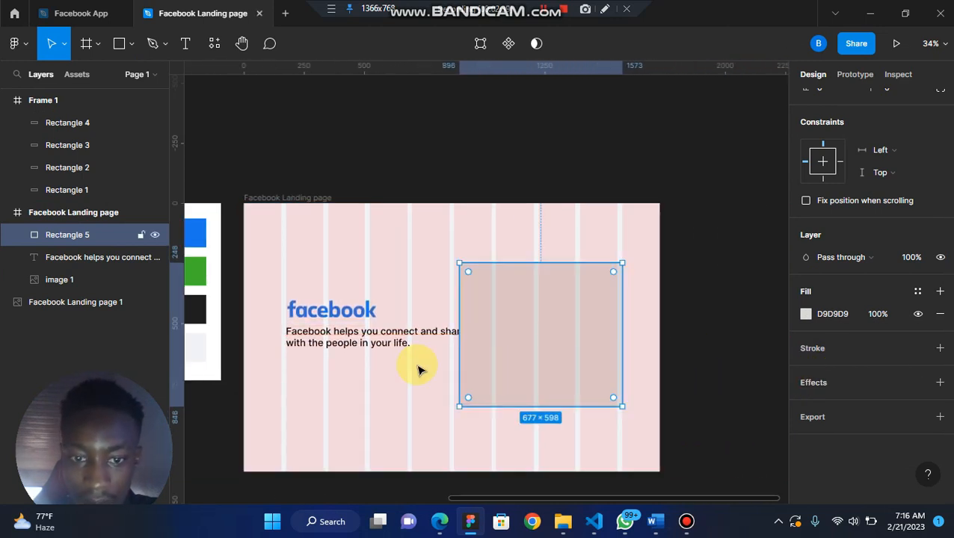
# Try font sizes of 30 and 35 on the two-line tagline
pyautogui.click(388, 353)
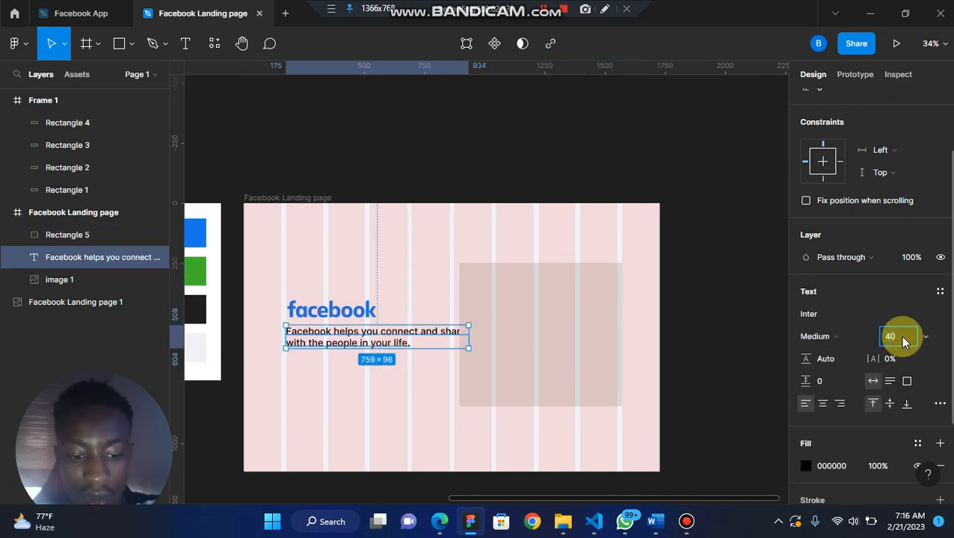
pyautogui.write('30')
pyautogui.press('Return')
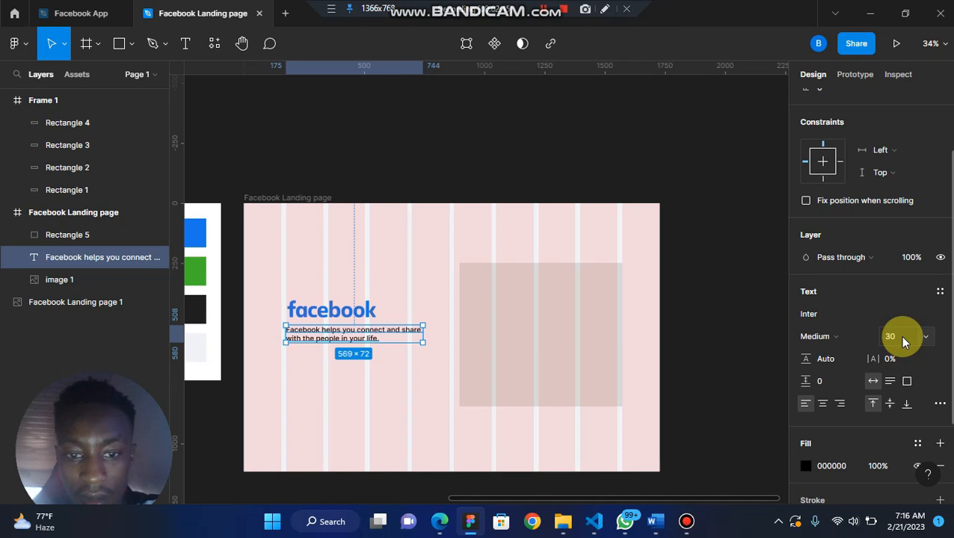
pyautogui.click(899, 335)
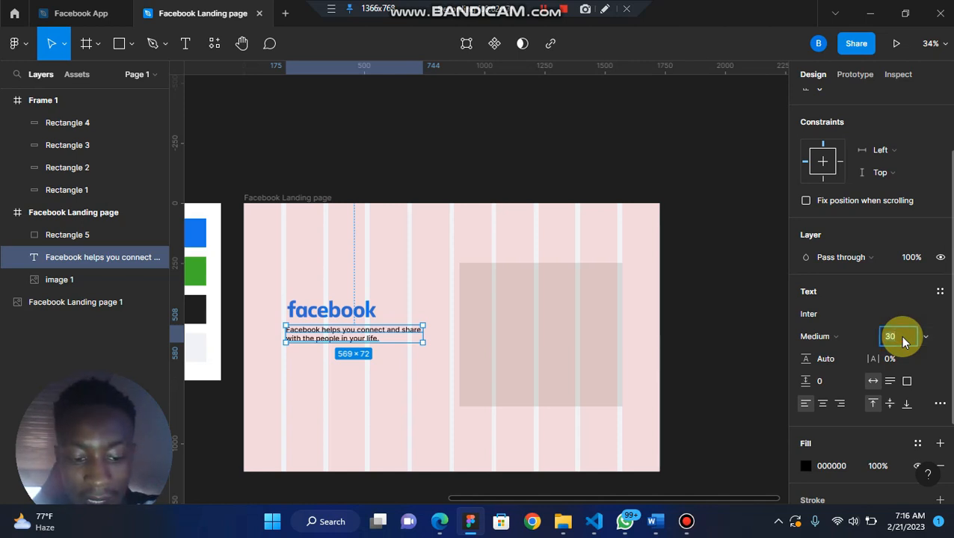
pyautogui.write('35')
pyautogui.press('Return')
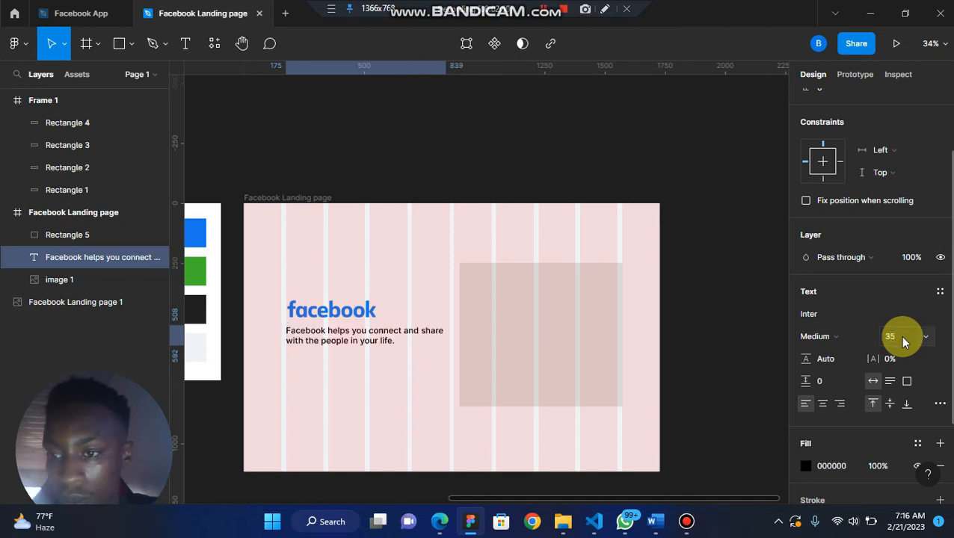
# Set the tagline's font size to 32 and deselect it
pyautogui.click(899, 336)
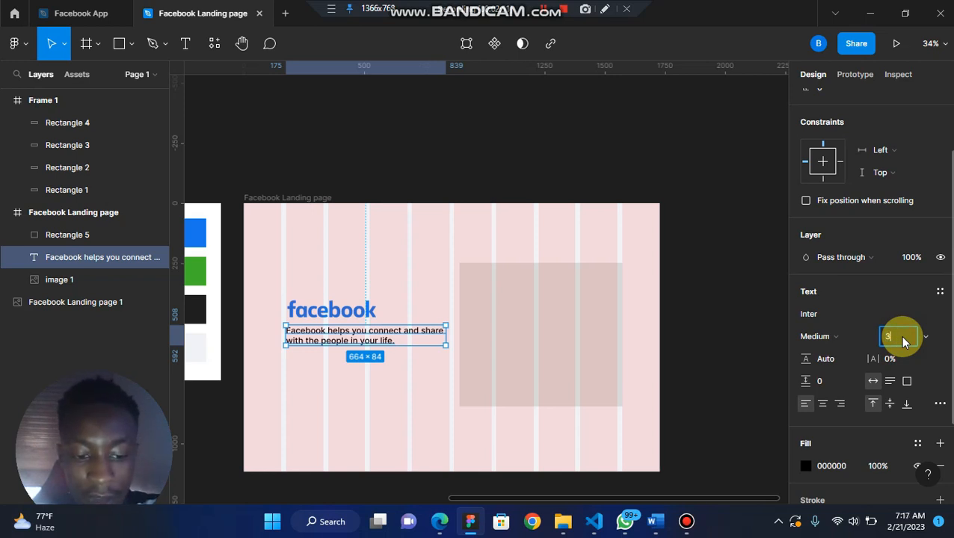
pyautogui.write('32')
pyautogui.press('Return')
pyautogui.click(695, 309)
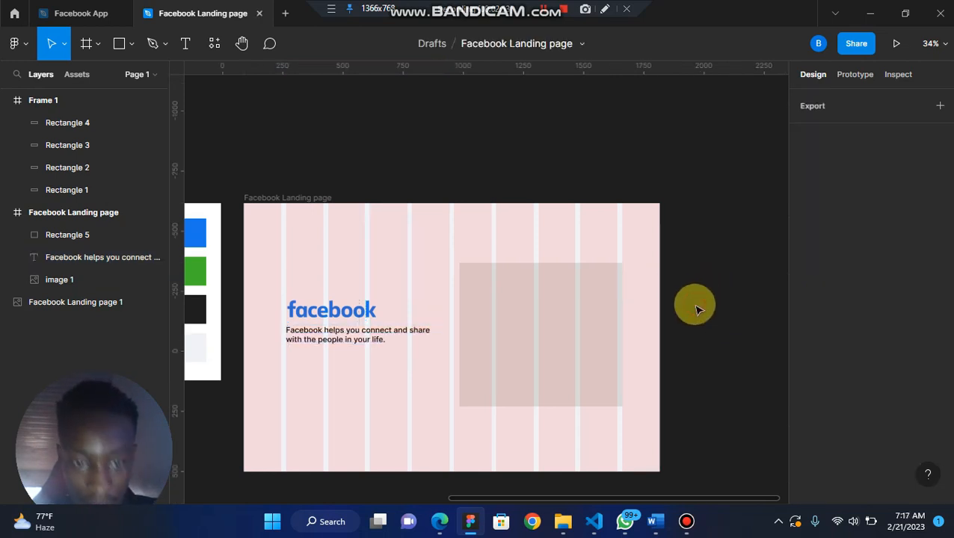
# Move the facebook wordmark image to about X 169 so its lettering lines up with the tagline's starting edge, and deselect it
pyautogui.scroll(5, 347, 336)
pyautogui.scroll(-3, 348, 336)
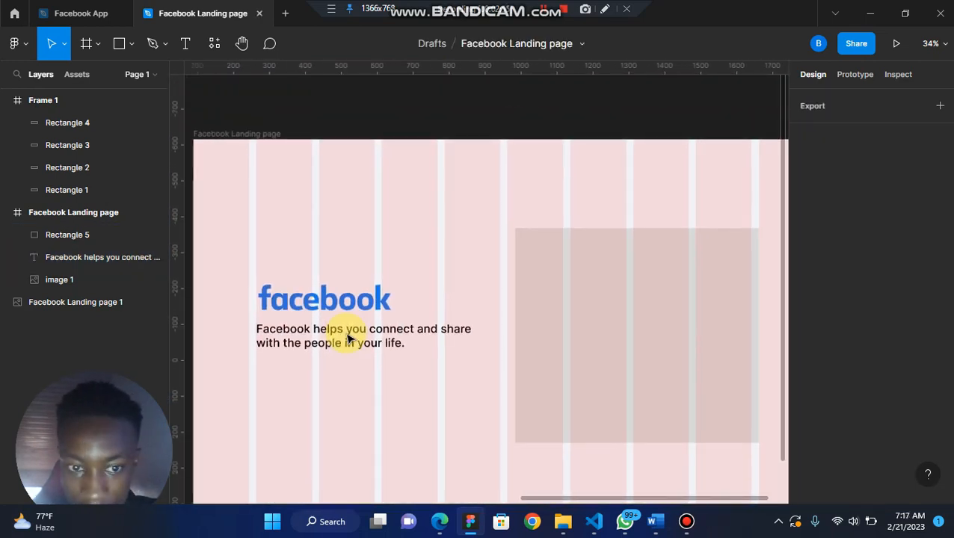
pyautogui.scroll(2, 281, 314)
pyautogui.scroll(5, 281, 315)
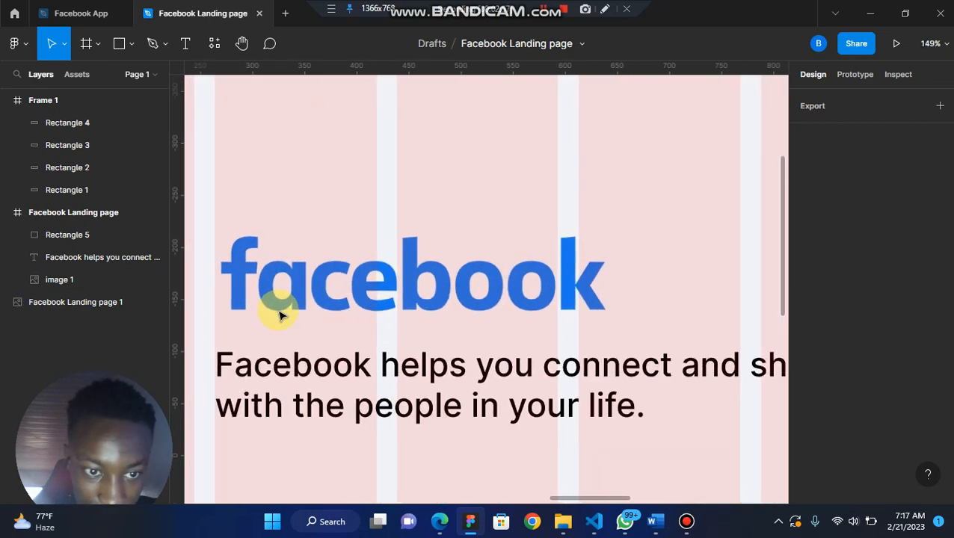
pyautogui.click(347, 302)
pyautogui.moveTo(347, 302); pyautogui.dragTo(353, 303)
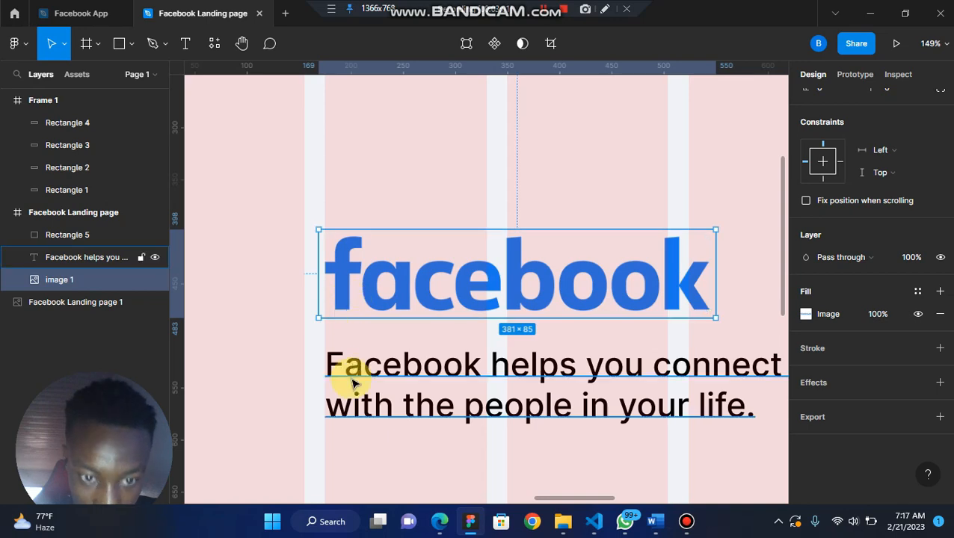
pyautogui.scroll(-6, 353, 378)
pyautogui.click(564, 269)
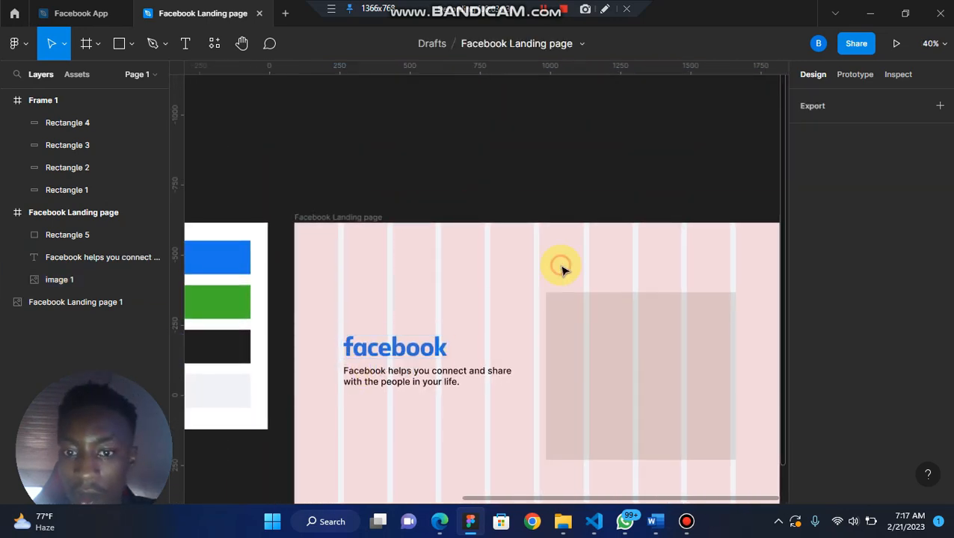
# Set the corner radius of the login card rectangle to 20 and deselect it
pyautogui.hscroll(1, 563, 269)
pyautogui.scroll(-1, 563, 270)
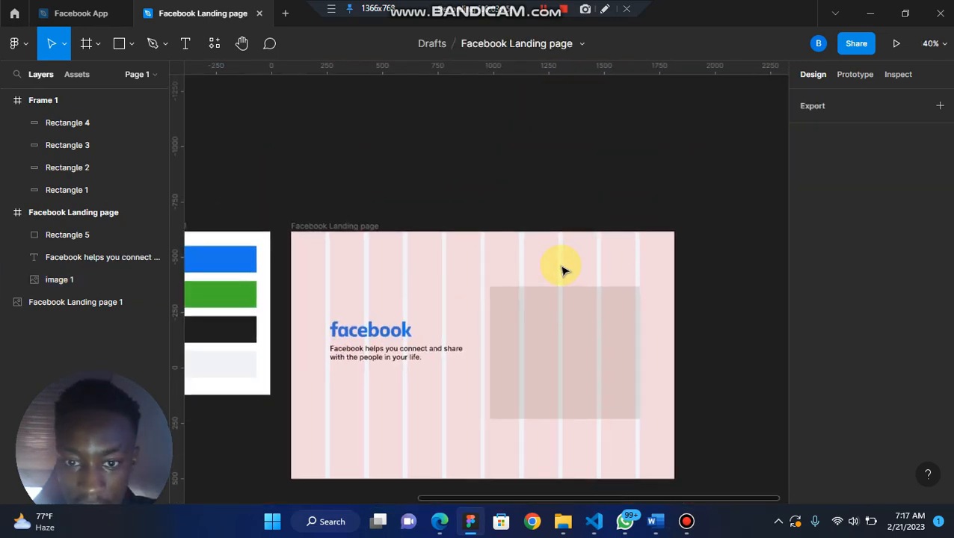
pyautogui.click(562, 334)
pyautogui.hscroll(-4, 582, 329)
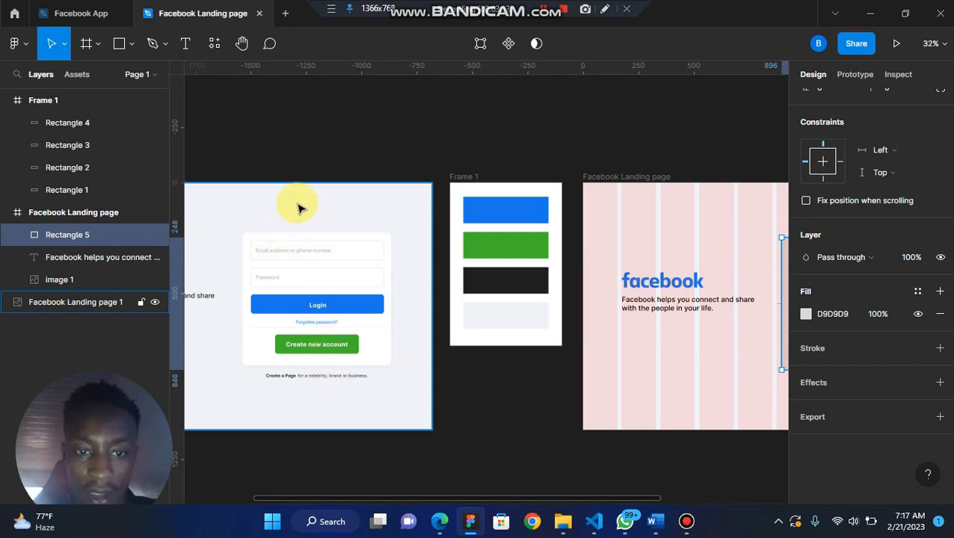
pyautogui.hscroll(3, 538, 262)
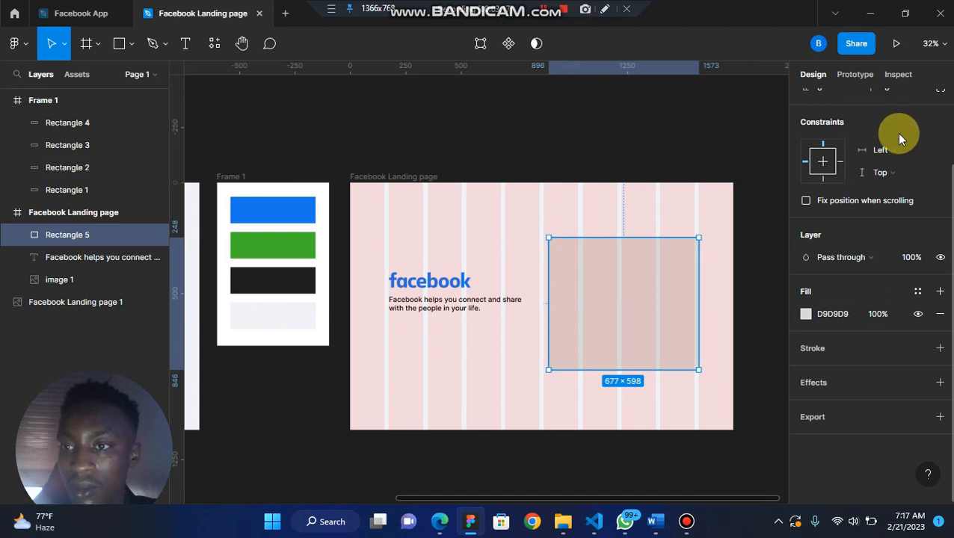
pyautogui.scroll(2, 899, 137)
pyautogui.click(892, 152)
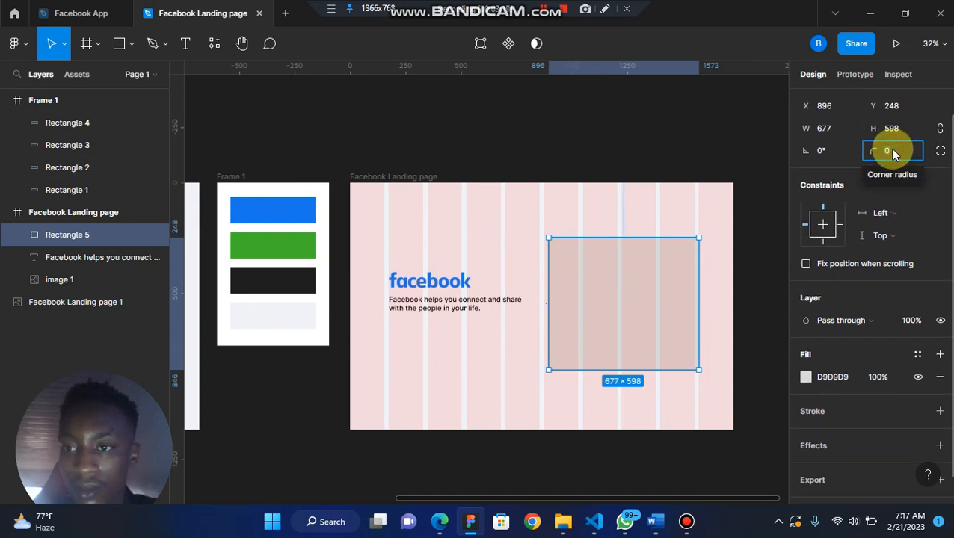
pyautogui.write('2')
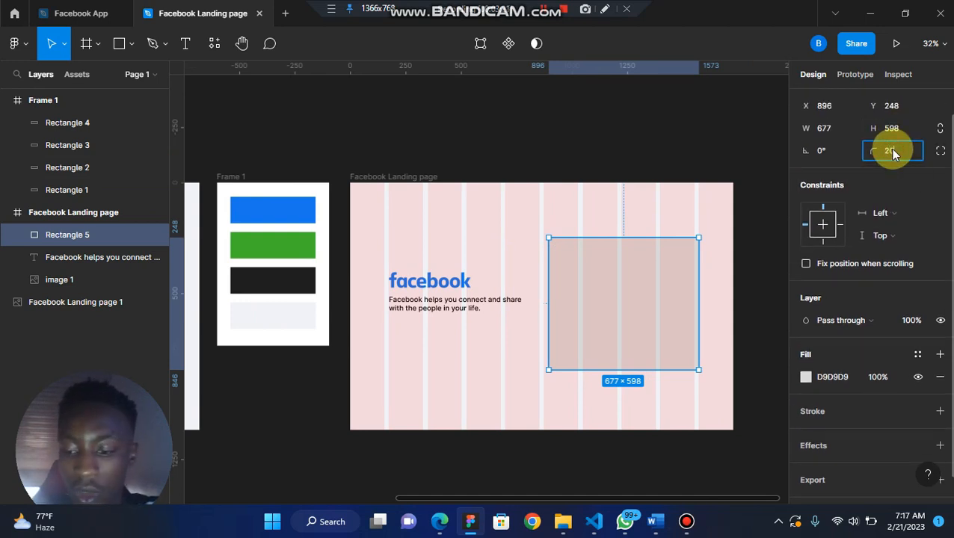
pyautogui.click(634, 187)
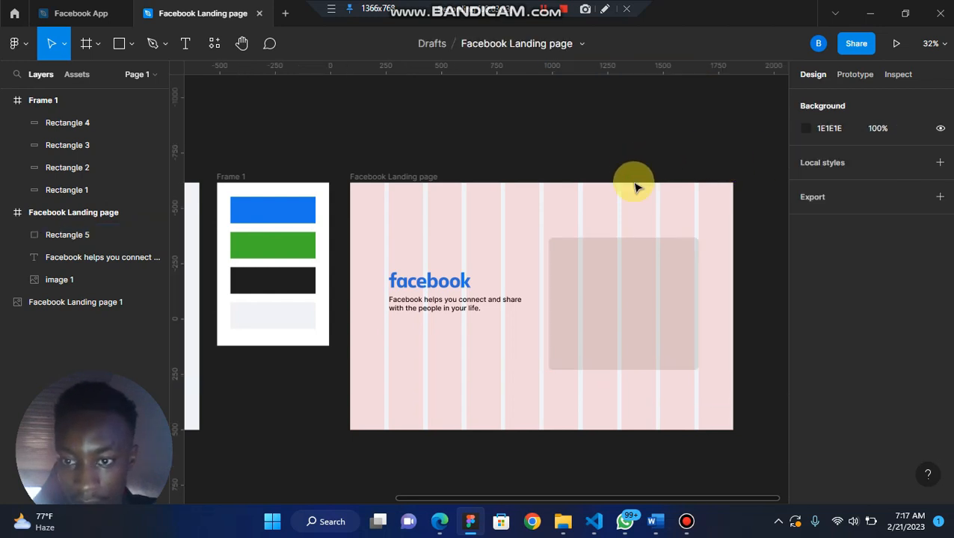
# Hide the 10-column layout grid on the Facebook Landing page frame and compare the design with the reference
pyautogui.click(432, 180)
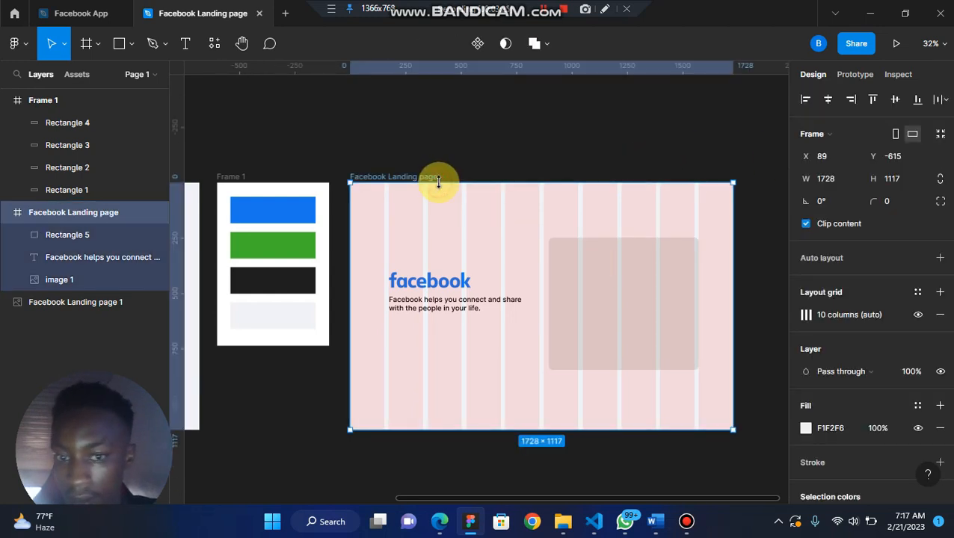
pyautogui.click(917, 314)
pyautogui.hscroll(-3, 598, 164)
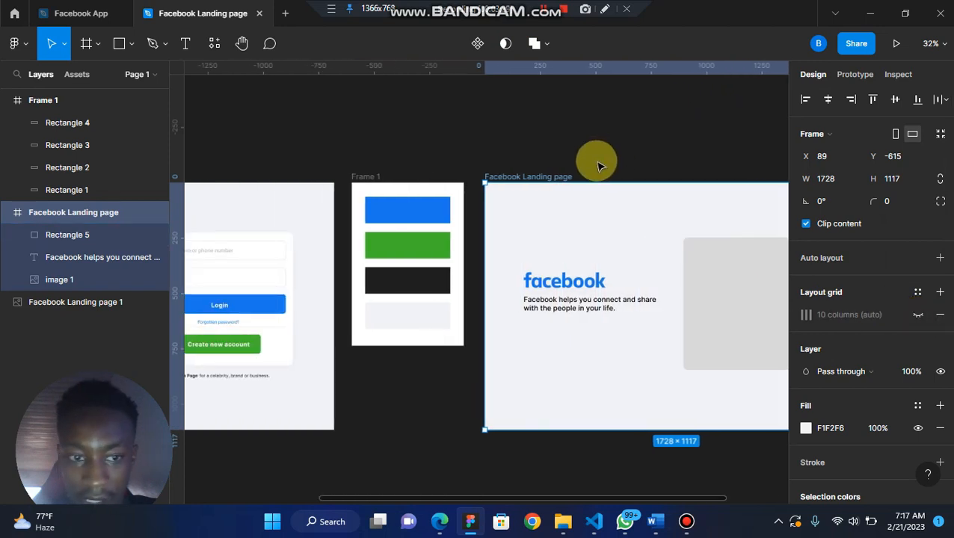
pyautogui.hscroll(-2, 598, 163)
pyautogui.hscroll(3, 596, 161)
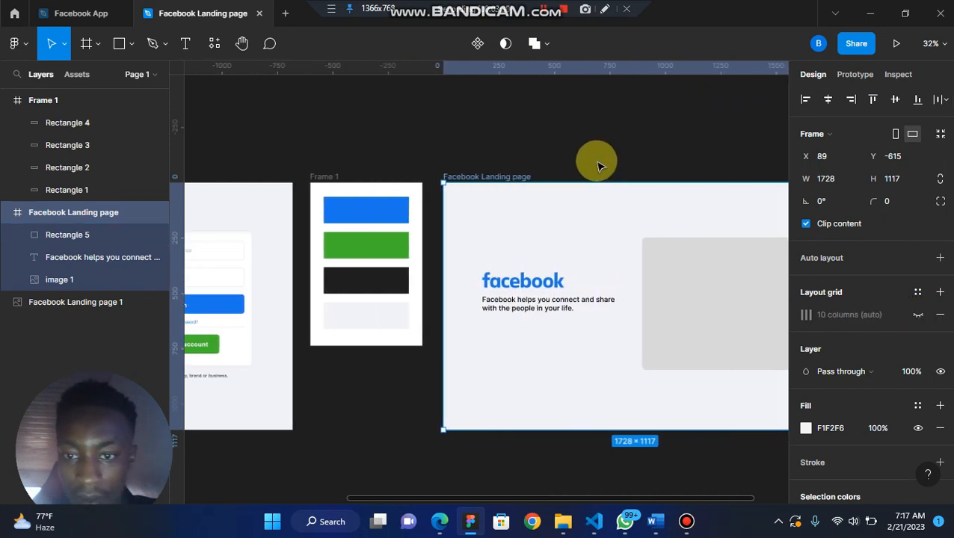
# Fill the login card rectangle with the white sampled from the reference's login card
pyautogui.click(694, 288)
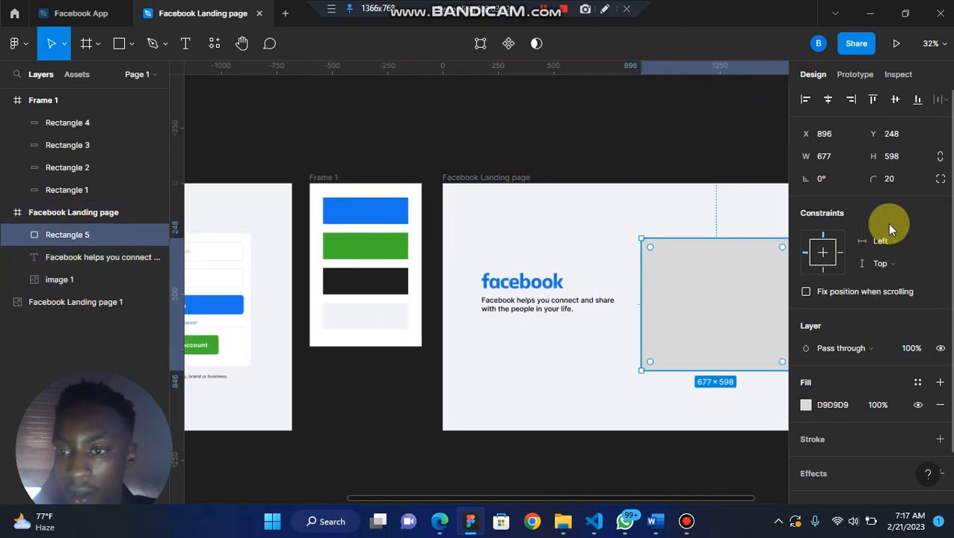
pyautogui.click(805, 405)
pyautogui.click(641, 347)
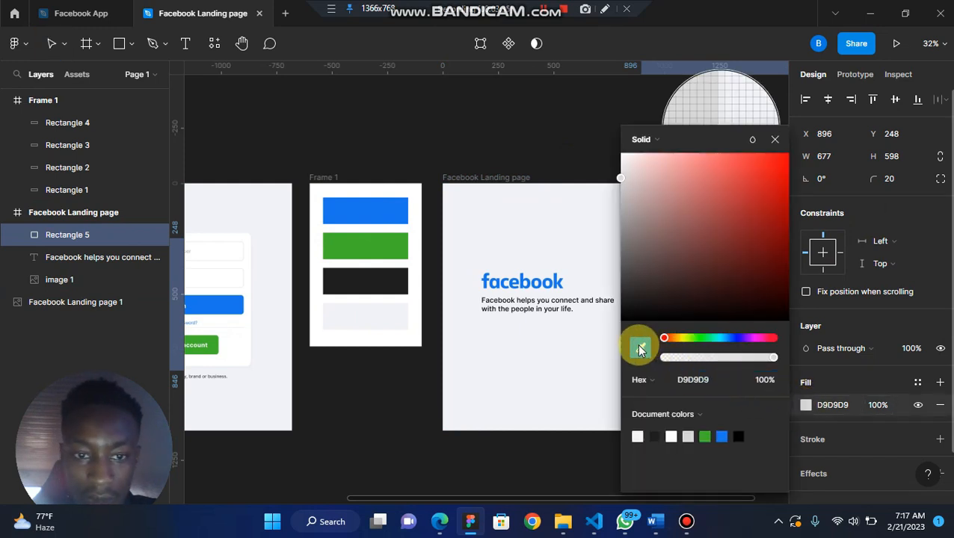
pyautogui.click(249, 260)
pyautogui.click(544, 192)
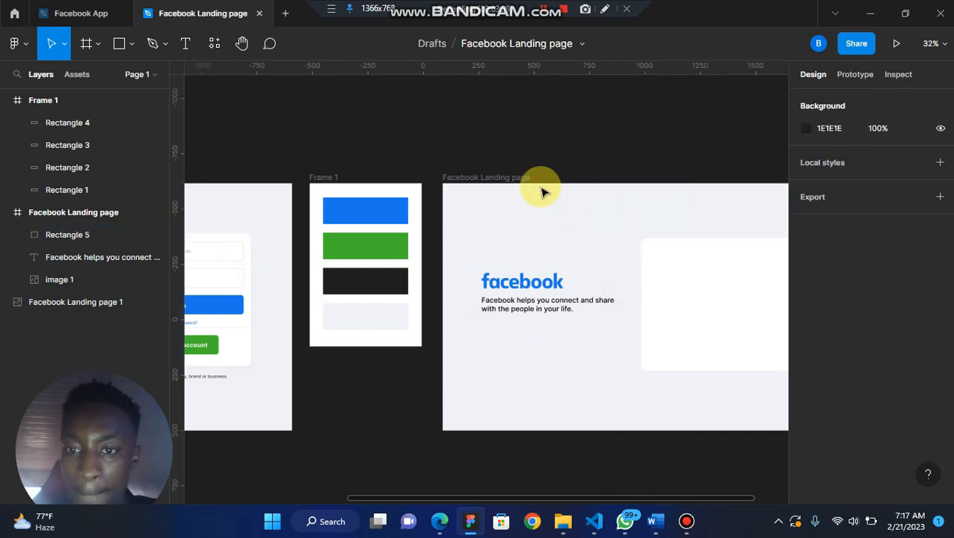
# Draw a rectangle of about 559 × 128 near the upper edge of the white login card as the first input field
pyautogui.scroll(-2, 543, 193)
pyautogui.scroll(-3, 544, 192)
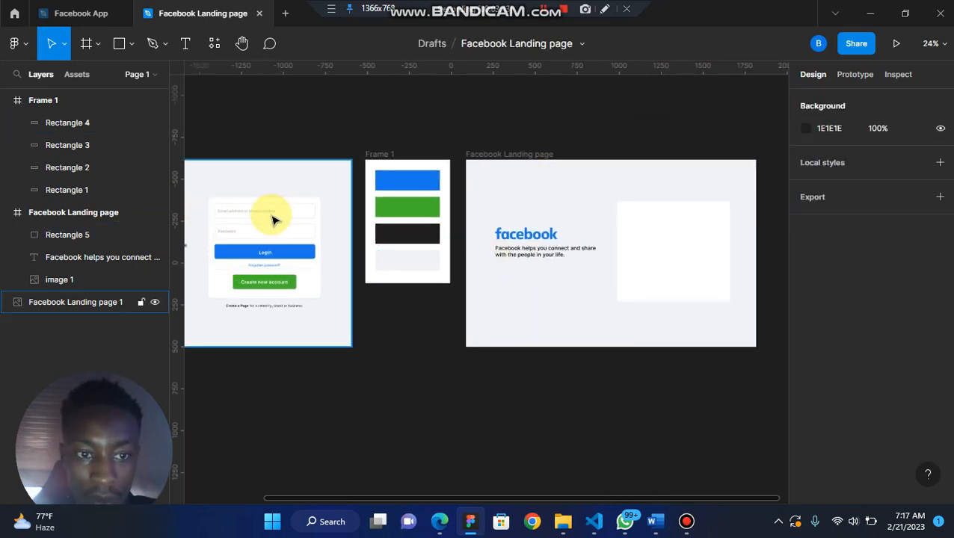
pyautogui.scroll(5, 244, 221)
pyautogui.hscroll(-3, 239, 222)
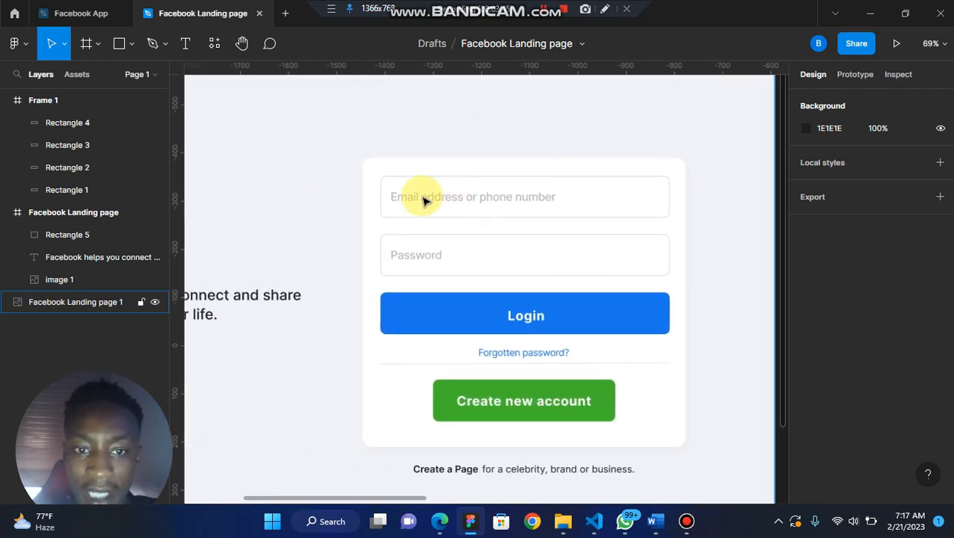
pyautogui.hscroll(6, 402, 278)
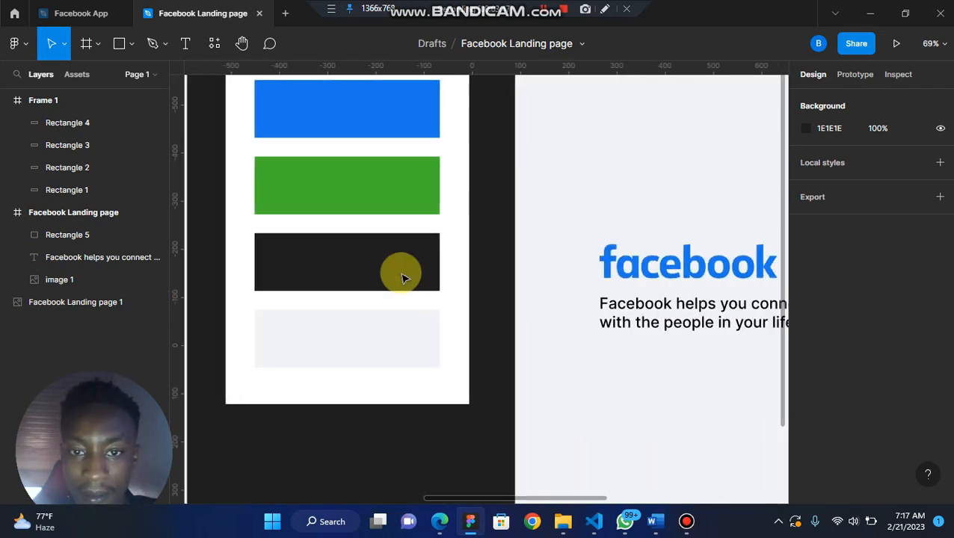
pyautogui.scroll(-4, 402, 277)
pyautogui.hscroll(2, 402, 278)
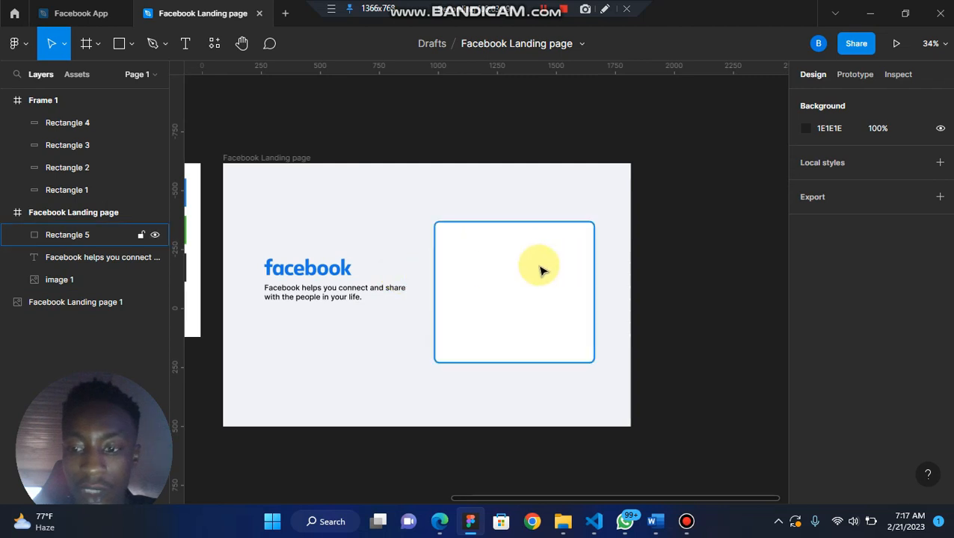
pyautogui.click(119, 43)
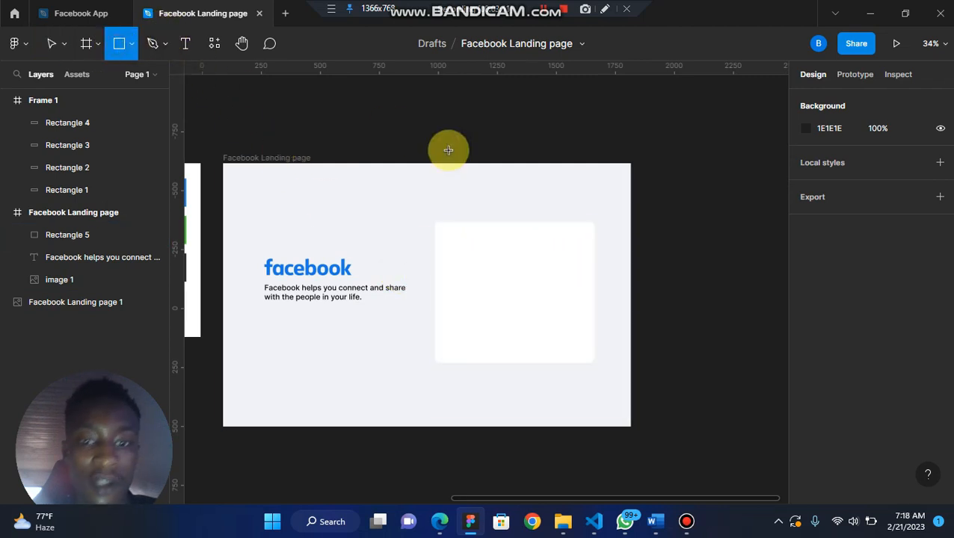
pyautogui.moveTo(447, 231); pyautogui.dragTo(548, 252)
pyautogui.keyDown('ctrl'); pyautogui.scroll(5, 546, 253); pyautogui.keyUp('ctrl')
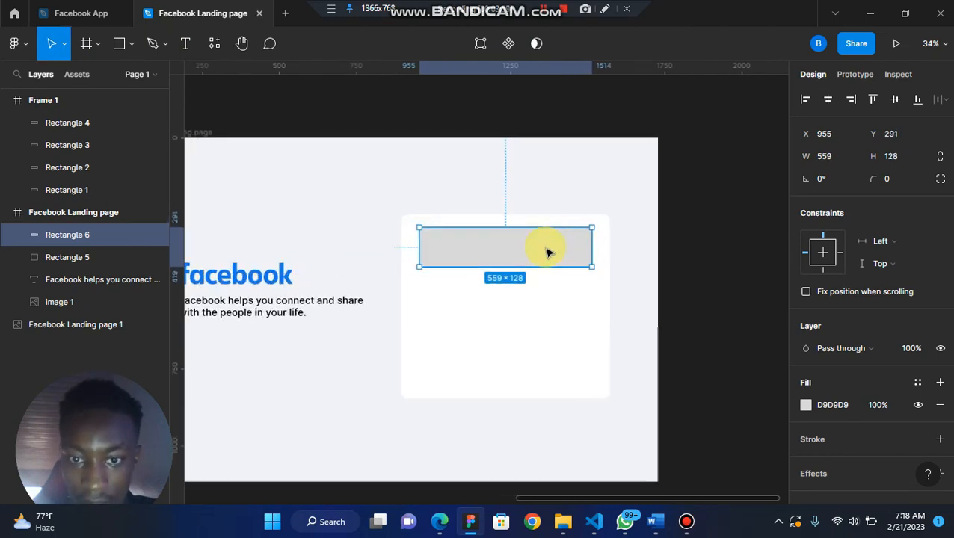
# Widen the input field rectangle to about 600 starting at X 932, and set its corner radius to 20
pyautogui.moveTo(362, 247); pyautogui.dragTo(351, 245)
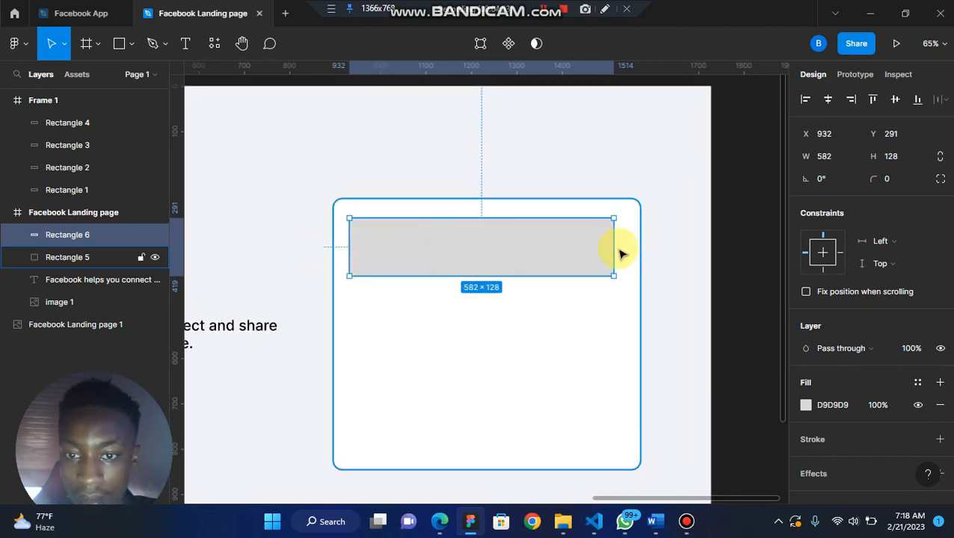
pyautogui.moveTo(613, 247); pyautogui.dragTo(622, 249)
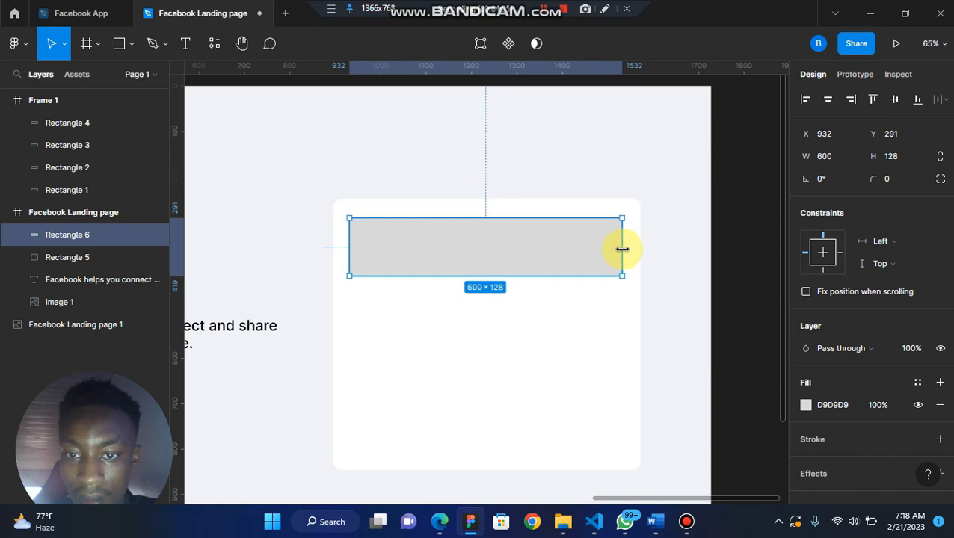
pyautogui.click(890, 180)
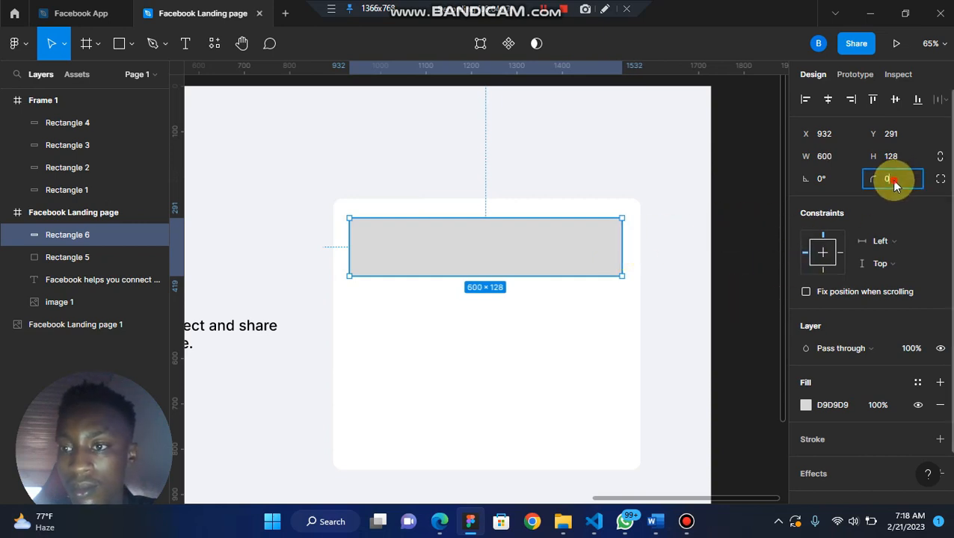
pyautogui.write('20')
pyautogui.press('Return')
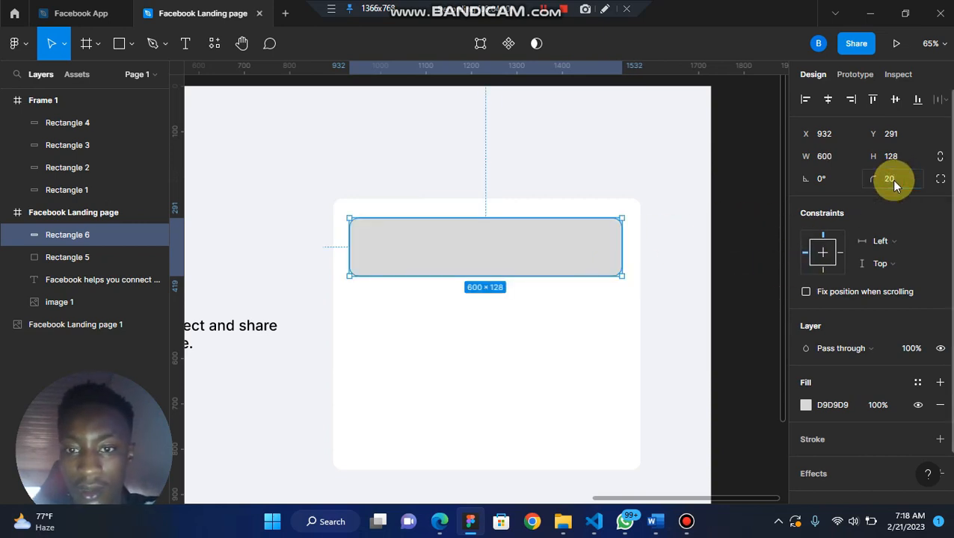
pyautogui.click(721, 225)
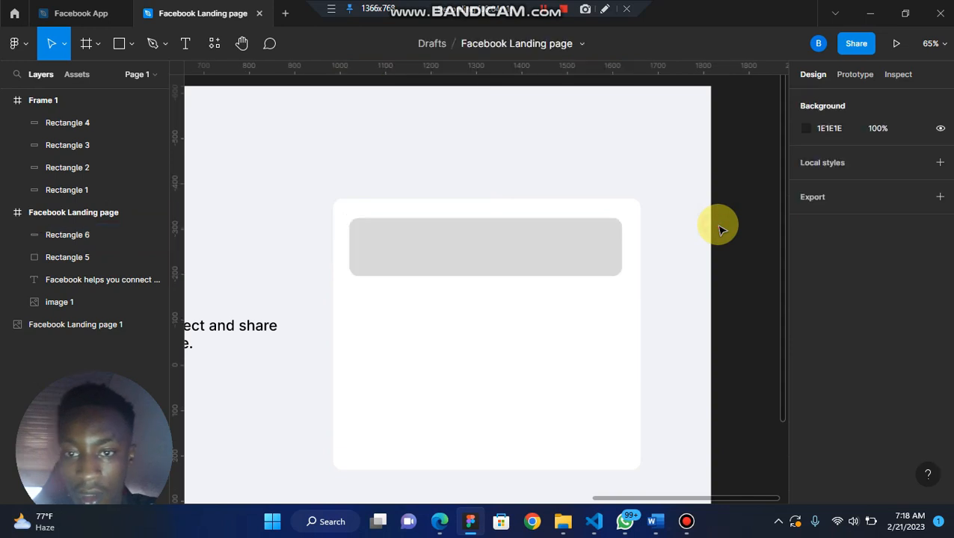
# Resize the input field rectangle to about 608 × 83 at X 931, Y 290, using the reference's email field as a guide
pyautogui.click(543, 240)
pyautogui.keyDown('ctrl'); pyautogui.scroll(-5, 543, 239); pyautogui.keyUp('ctrl')
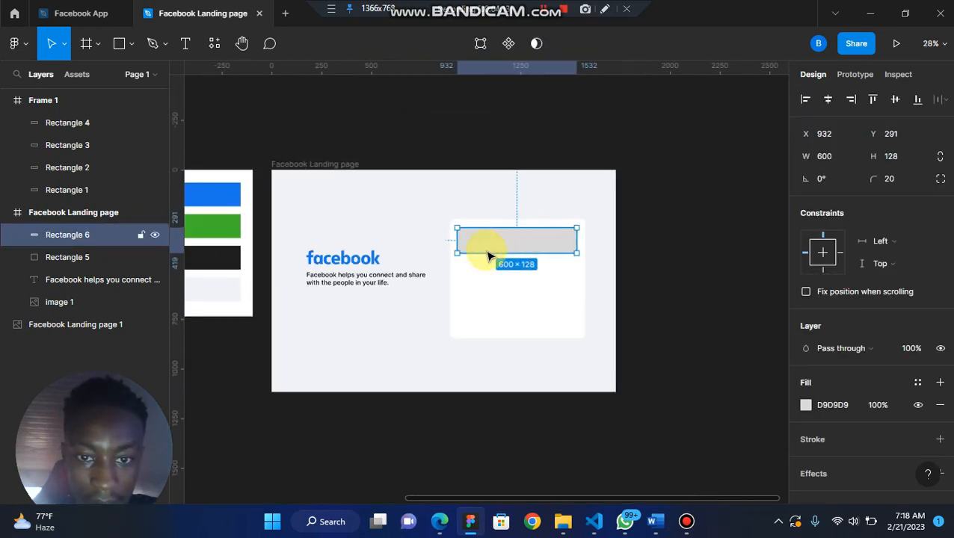
pyautogui.hscroll(-2, 463, 256)
pyautogui.hscroll(-5, 441, 259)
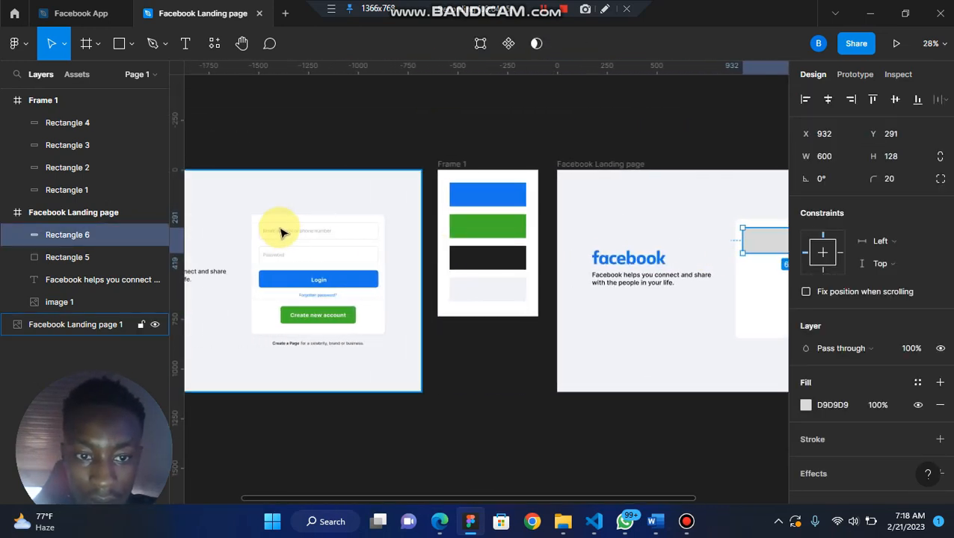
pyautogui.keyDown('ctrl'); pyautogui.scroll(2, 282, 234); pyautogui.keyUp('ctrl')
pyautogui.keyDown('ctrl'); pyautogui.scroll(5, 282, 234); pyautogui.keyUp('ctrl')
pyautogui.hscroll(10, 280, 234)
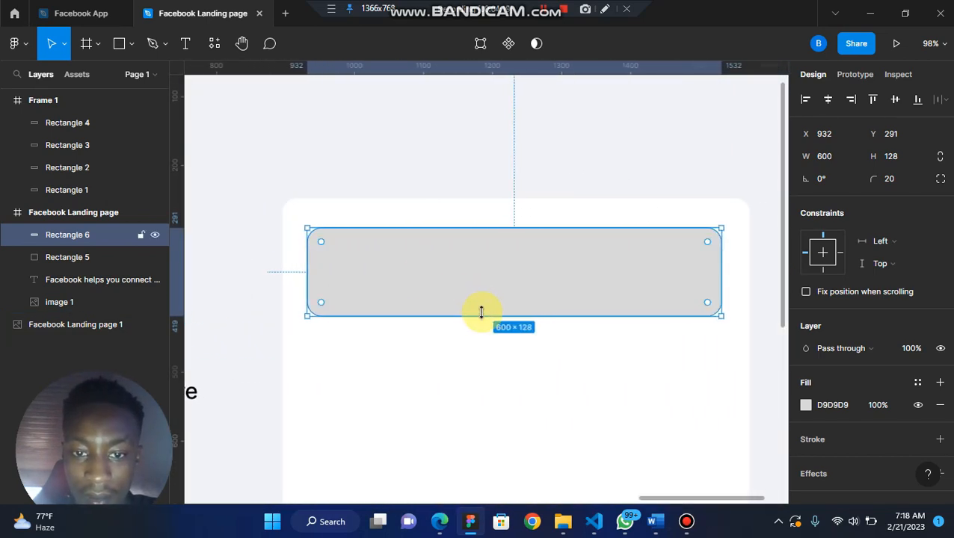
pyautogui.moveTo(481, 313); pyautogui.dragTo(564, 272)
pyautogui.moveTo(723, 257); pyautogui.dragTo(703, 260)
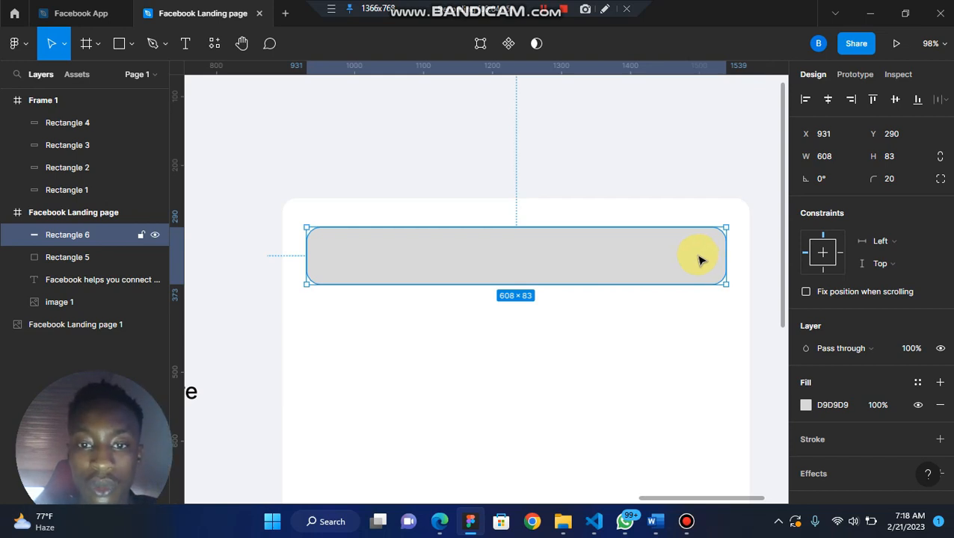
pyautogui.click(568, 142)
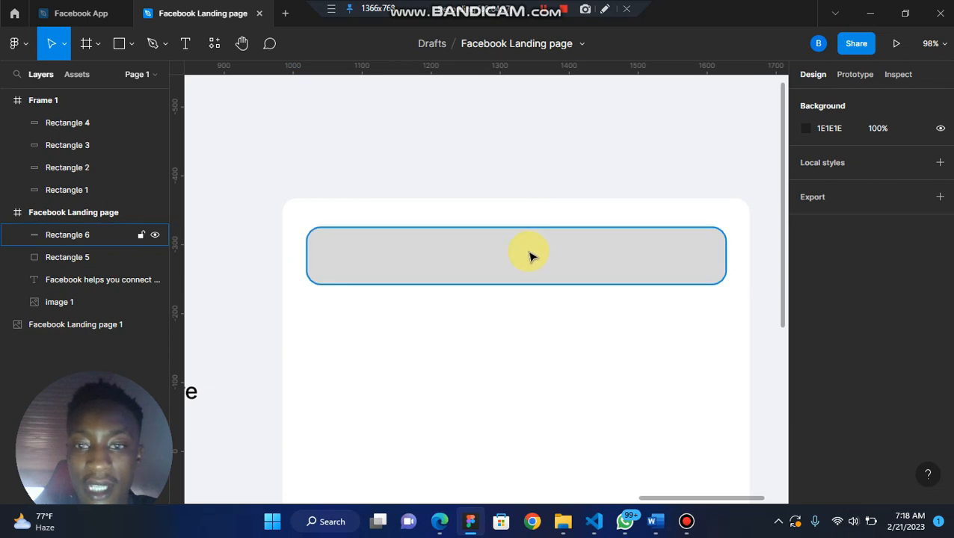
# Remove the input field rectangle's fill and add a black inside stroke of weight 1
pyautogui.click(558, 254)
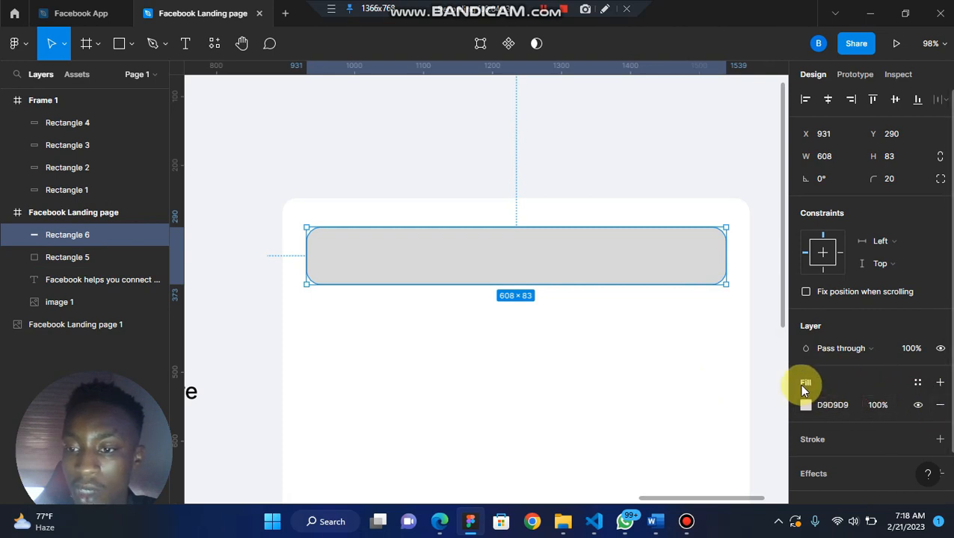
pyautogui.click(940, 407)
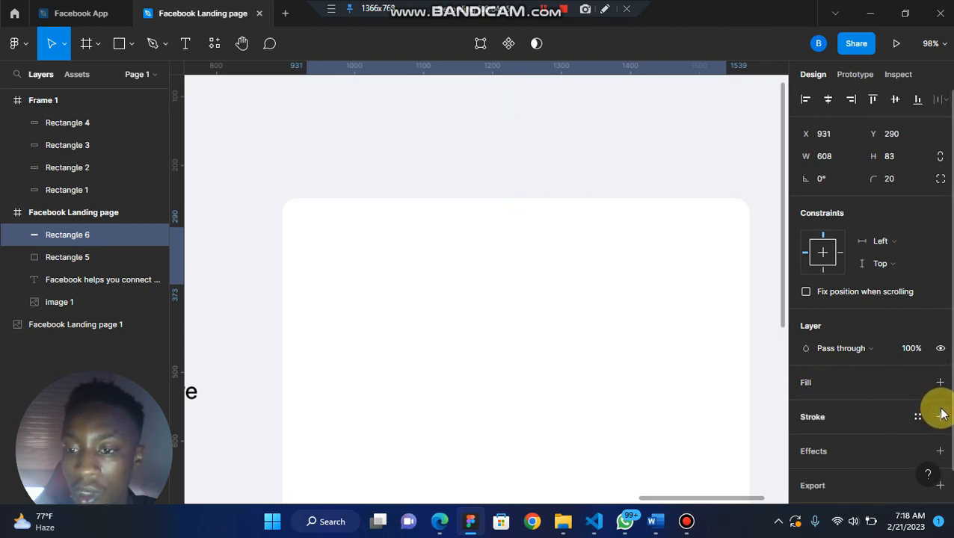
pyautogui.click(940, 417)
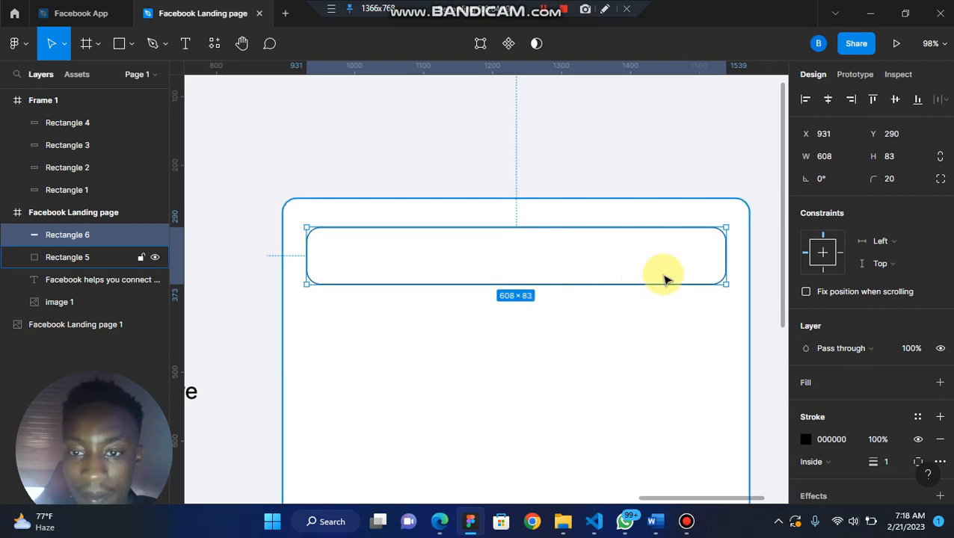
# Recolour the input field's stroke to F1F2F6 by sampling the light grey swatch in the palette frame
pyautogui.scroll(-5, 665, 276)
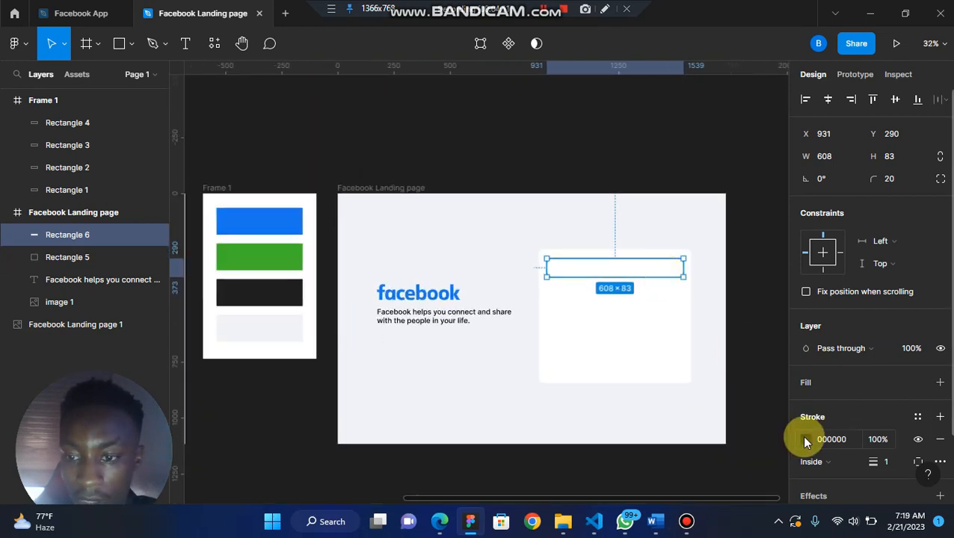
pyautogui.click(804, 438)
pyautogui.click(640, 347)
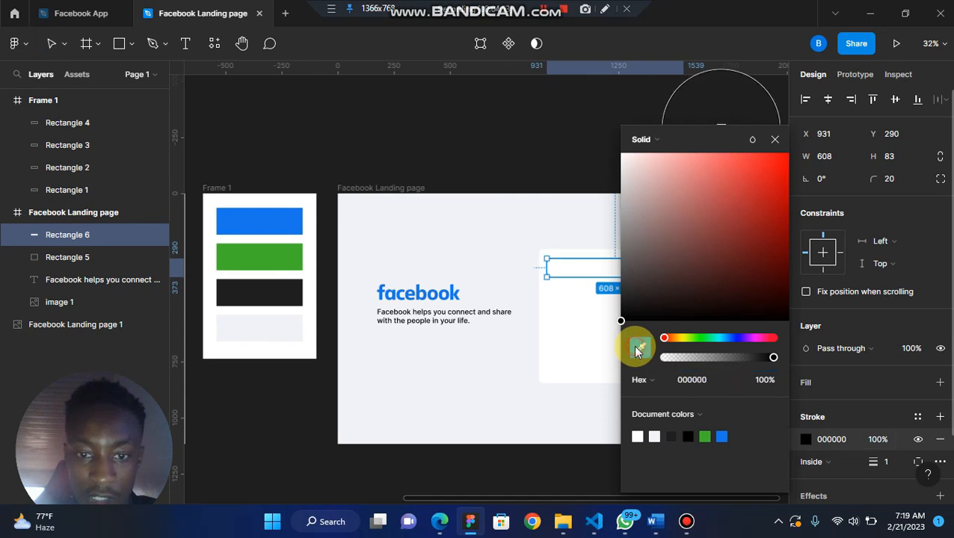
pyautogui.click(276, 328)
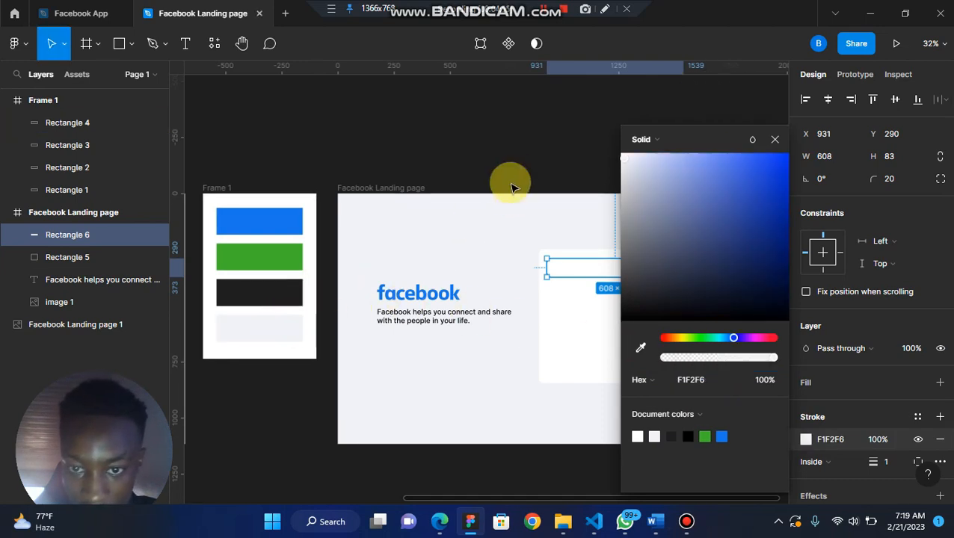
pyautogui.click(514, 180)
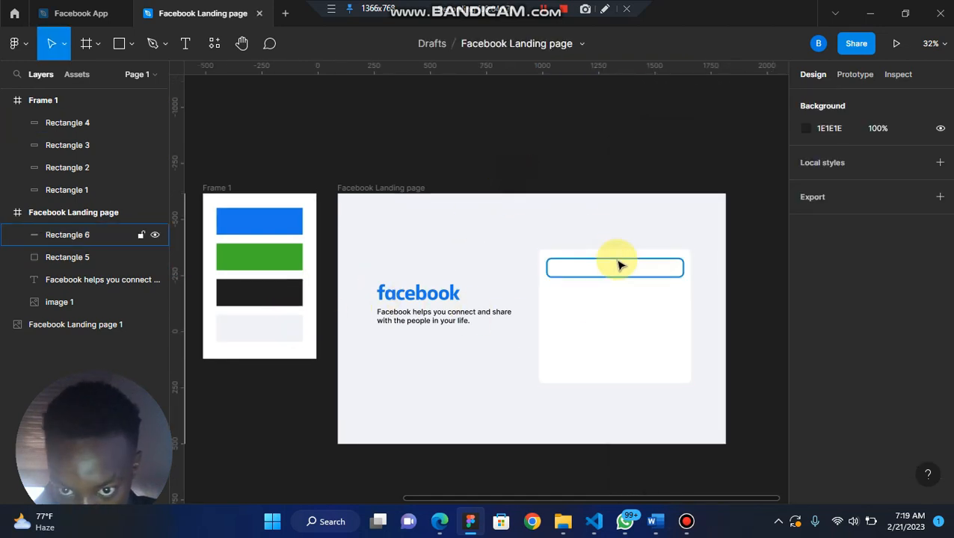
# Set the input field outline's stroke weight to 2
pyautogui.scroll(6, 617, 267)
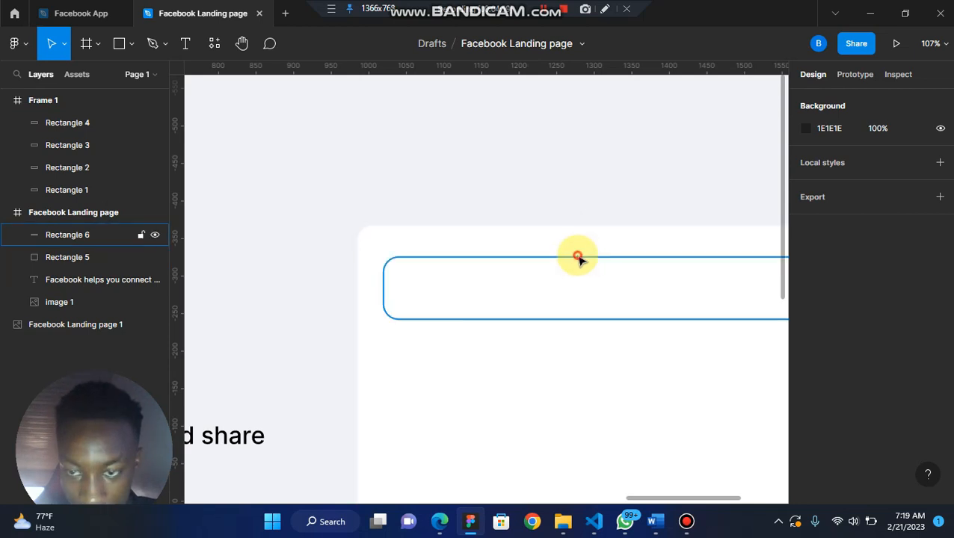
pyautogui.click(578, 257)
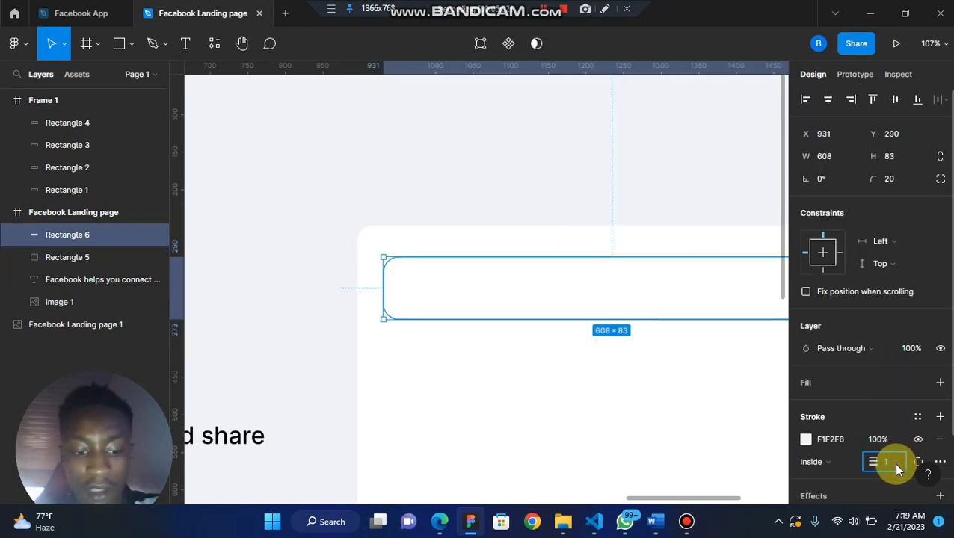
pyautogui.press('Return')
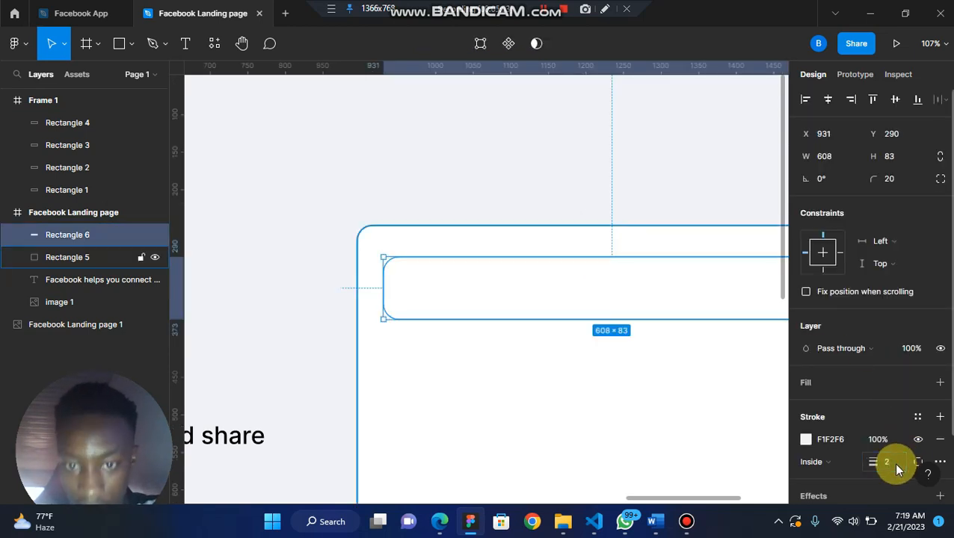
pyautogui.click(413, 180)
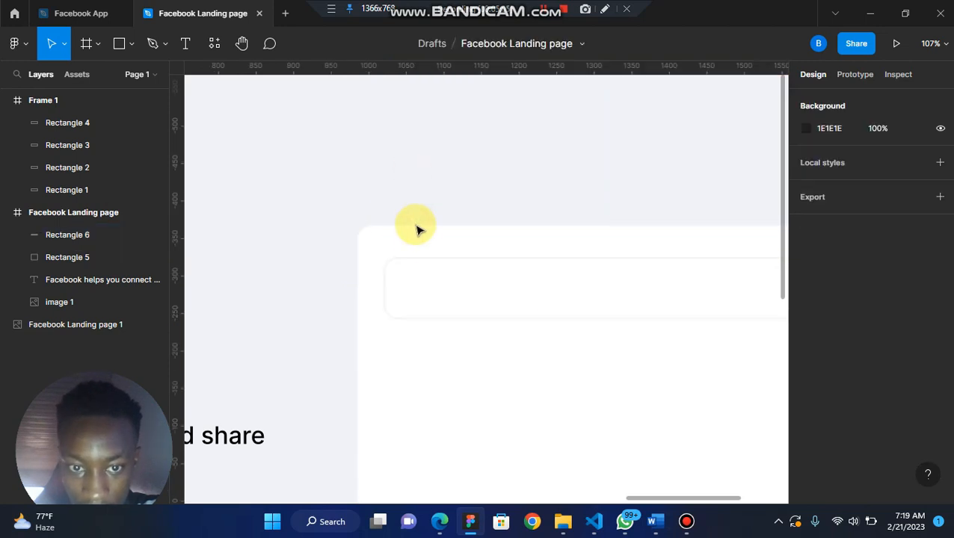
# Darken the input field's stroke colour to the neutral light grey E1E1E1
pyautogui.click(426, 262)
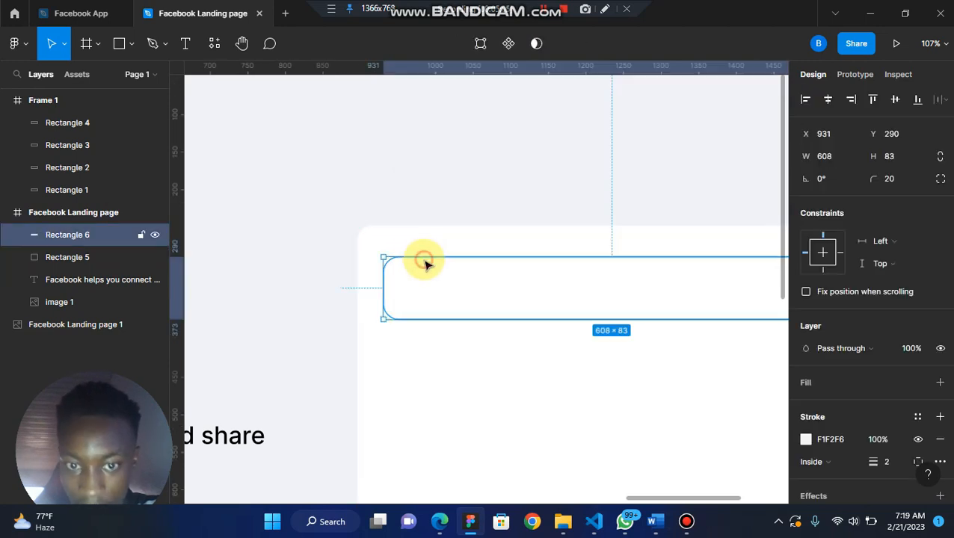
pyautogui.click(806, 439)
pyautogui.moveTo(626, 177); pyautogui.dragTo(620, 177)
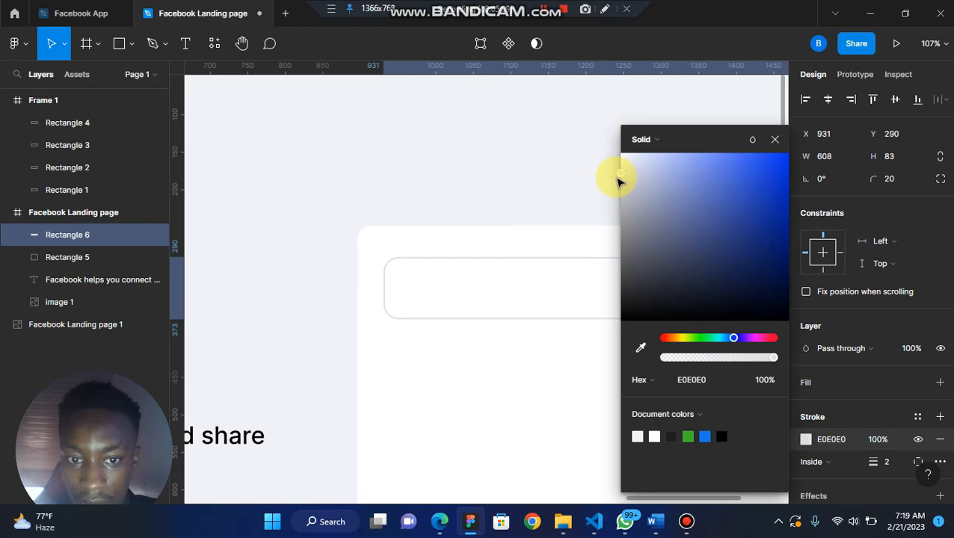
pyautogui.click(559, 181)
pyautogui.scroll(-5, 560, 181)
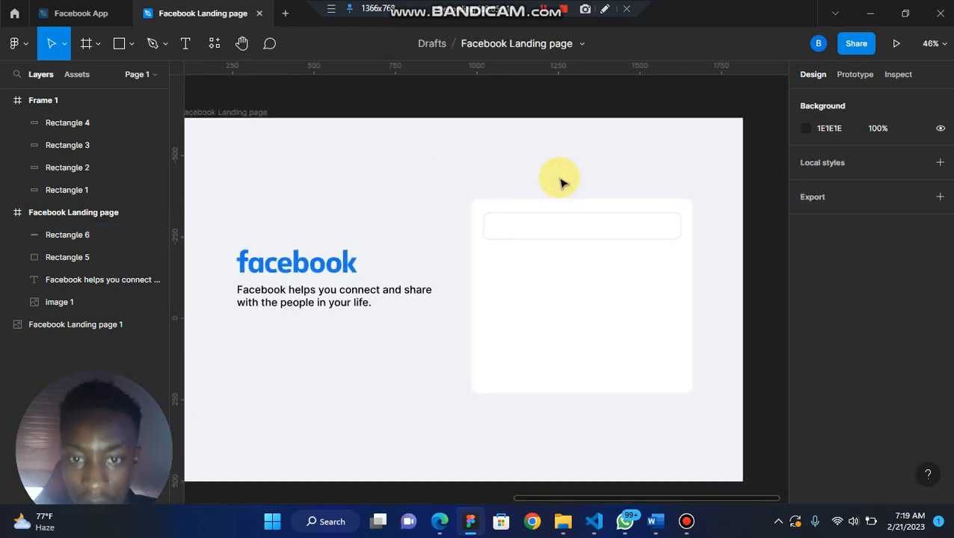
pyautogui.scroll(-4, 560, 181)
pyautogui.hscroll(-3, 560, 181)
pyautogui.hscroll(5, 560, 181)
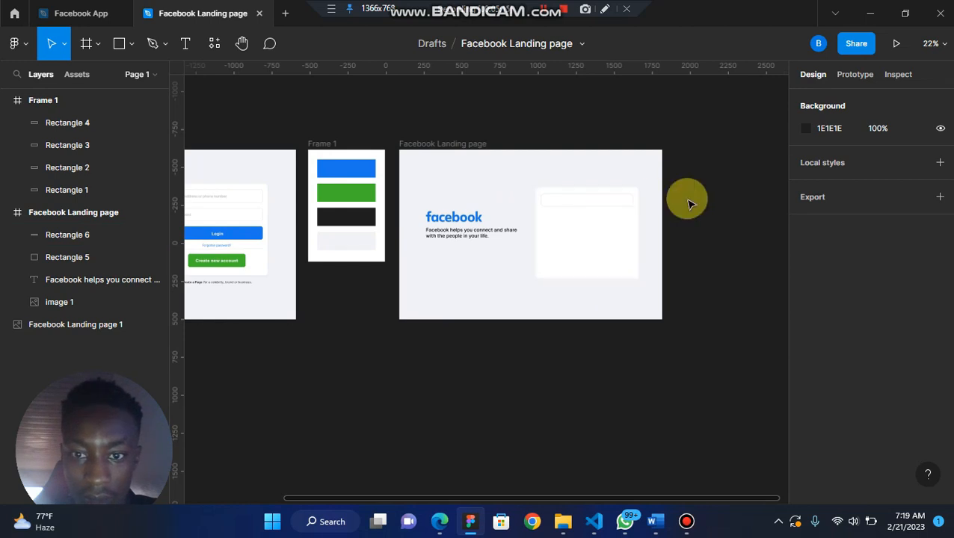
# Duplicate the input field and place the copy straight below the original at X 931, Y 392
pyautogui.scroll(3, 686, 198)
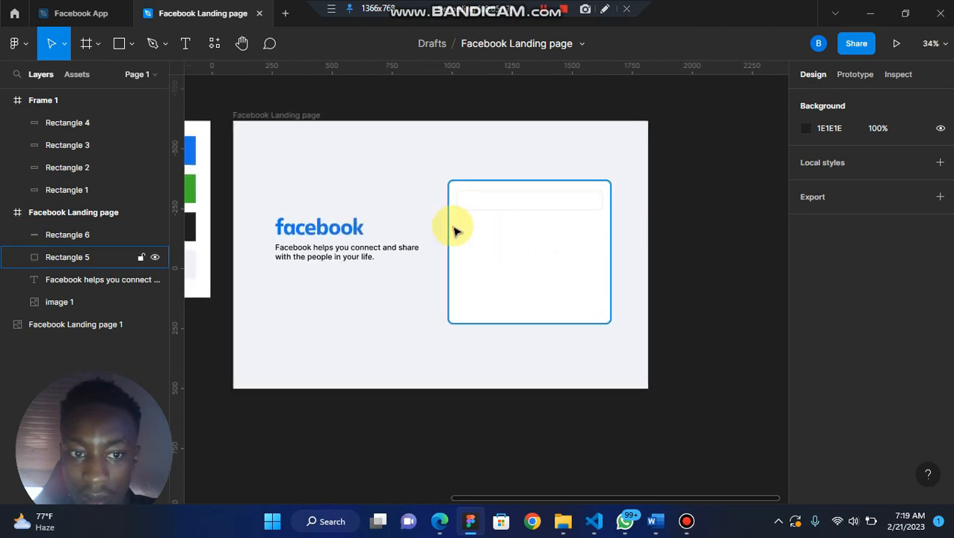
pyautogui.hscroll(-3, 453, 230)
pyautogui.hscroll(-2, 454, 228)
pyautogui.hscroll(5, 454, 223)
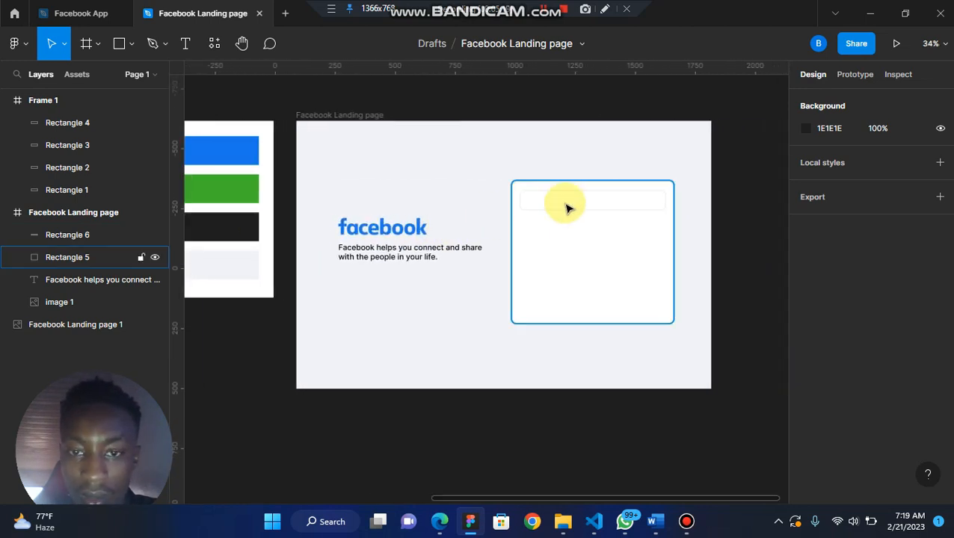
pyautogui.scroll(4, 566, 208)
pyautogui.scroll(4, 566, 208)
pyautogui.click(560, 216)
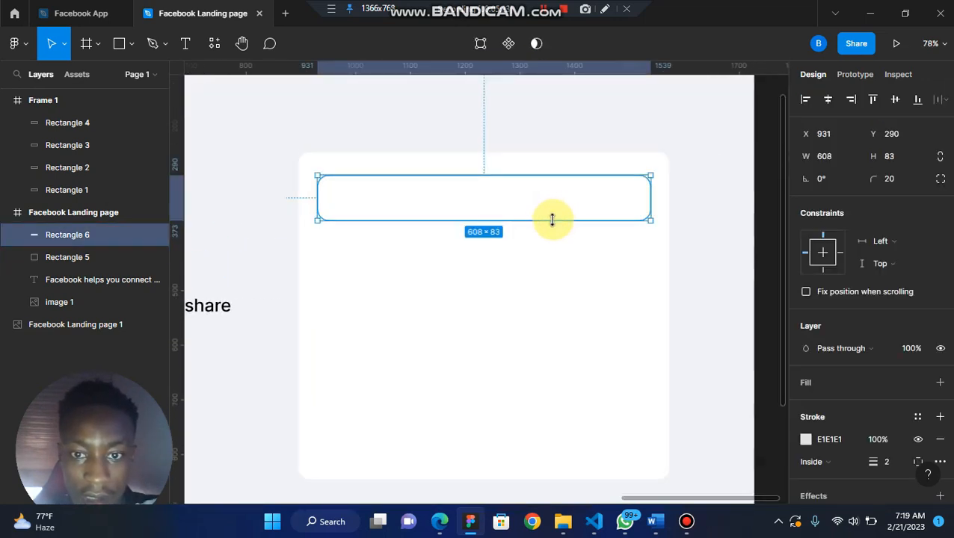
pyautogui.hotkey('ctrl', 'd')
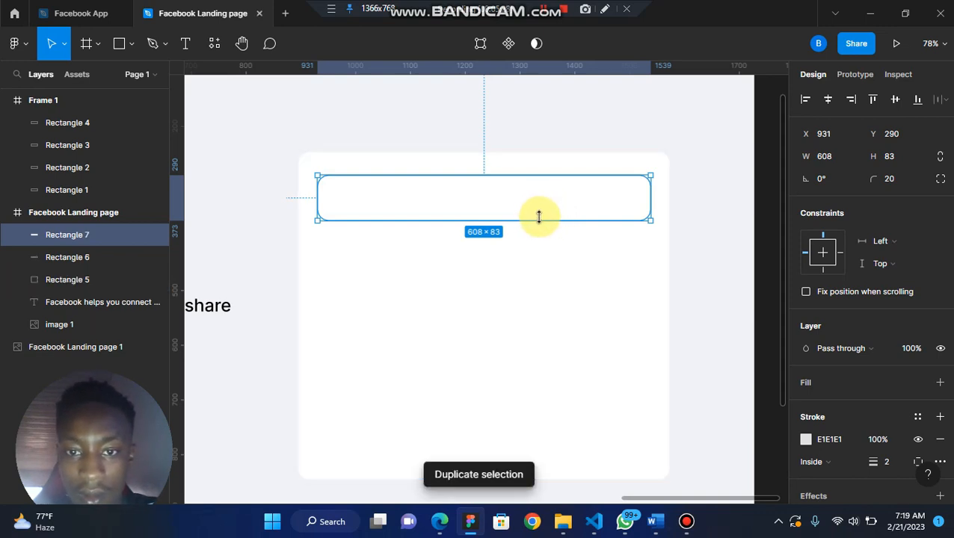
pyautogui.moveTo(543, 218); pyautogui.dragTo(548, 272)
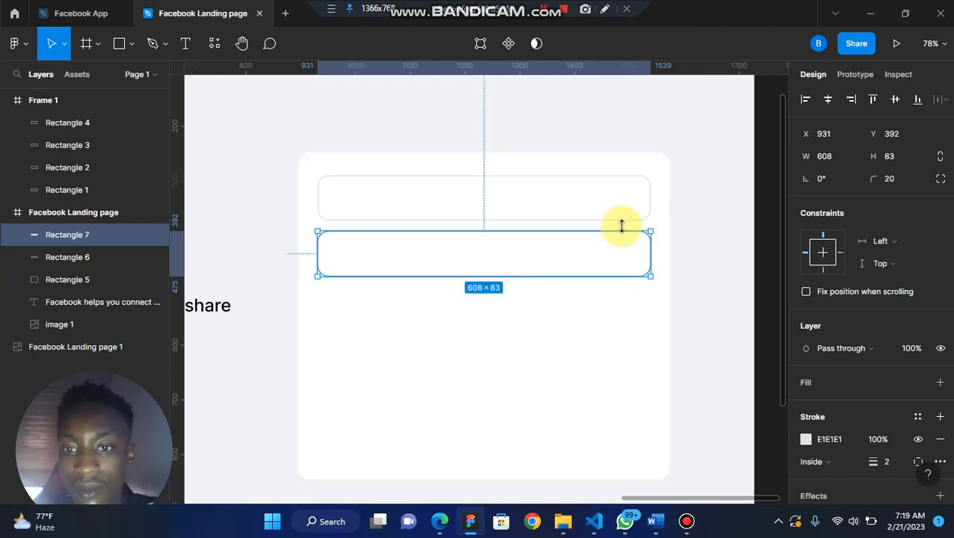
# Move the second input field down to Y 404, using the spacing between the reference's fields as a guide
pyautogui.click(695, 236)
pyautogui.hscroll(-10, 501, 234)
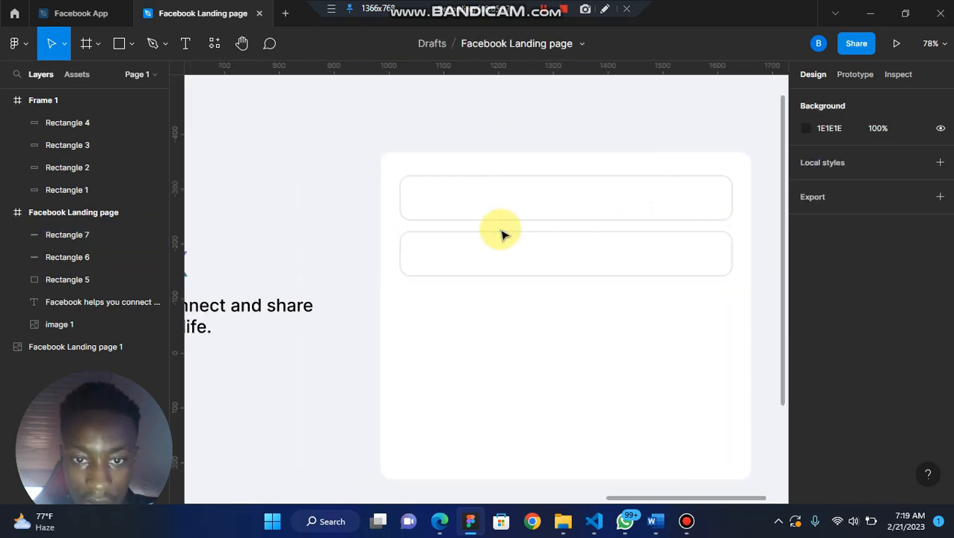
pyautogui.hscroll(-10, 501, 234)
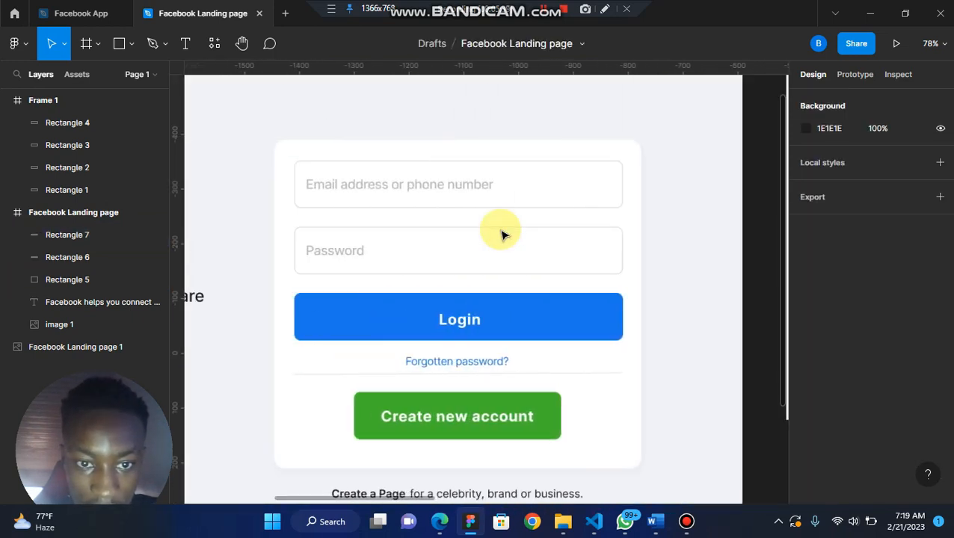
pyautogui.hscroll(20, 500, 234)
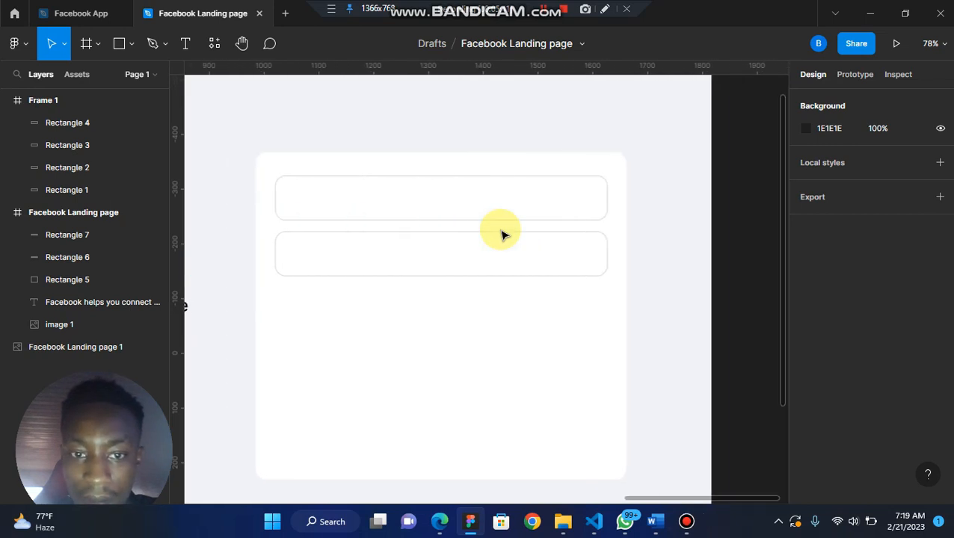
pyautogui.moveTo(502, 238); pyautogui.dragTo(500, 251)
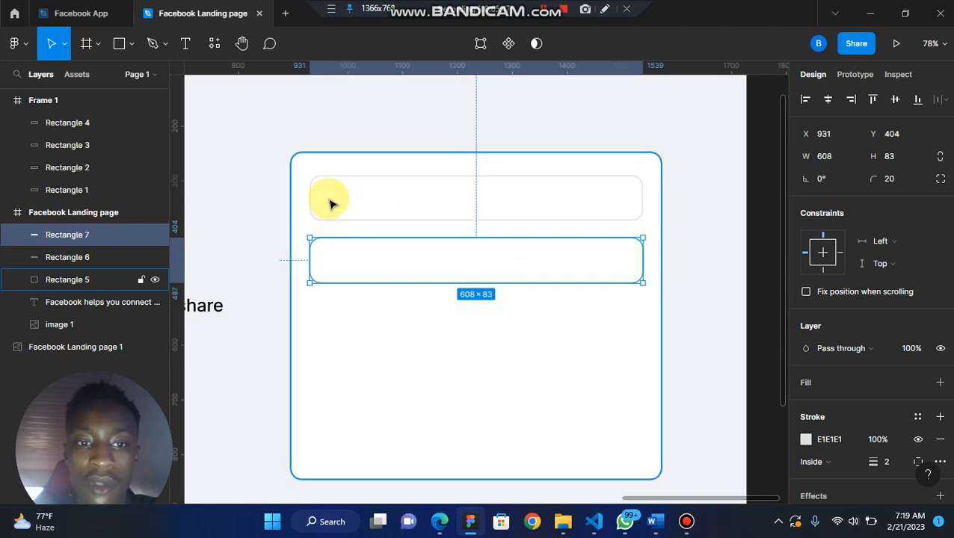
pyautogui.click(334, 264)
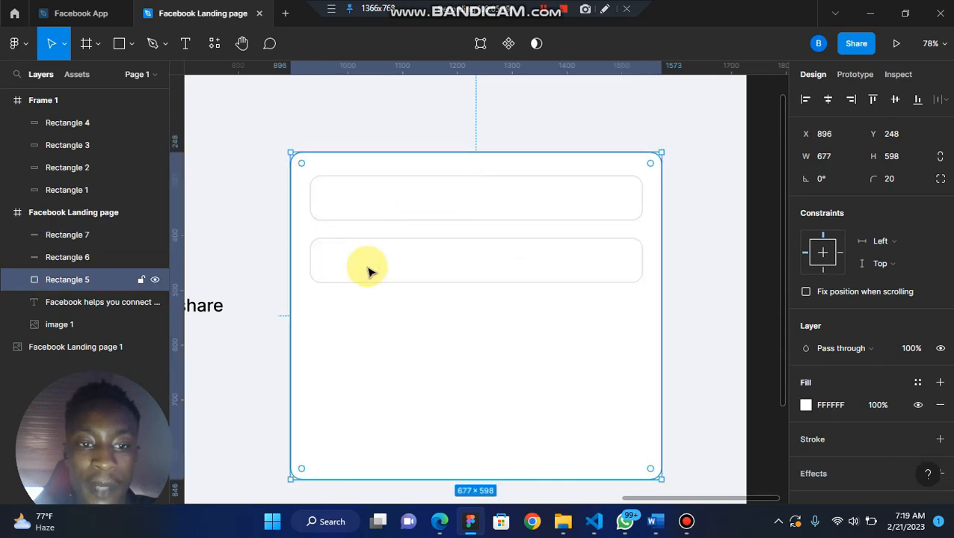
# Add the placeholder text "Email address or phone number" inside the first input field at X 960, Y 331
pyautogui.click(188, 46)
pyautogui.hscroll(-15, 334, 204)
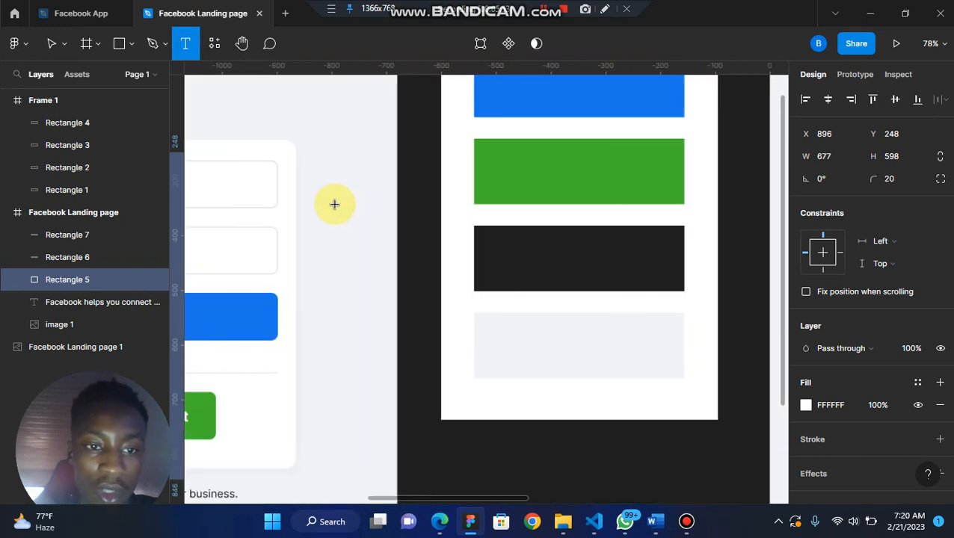
pyautogui.hscroll(-10, 334, 203)
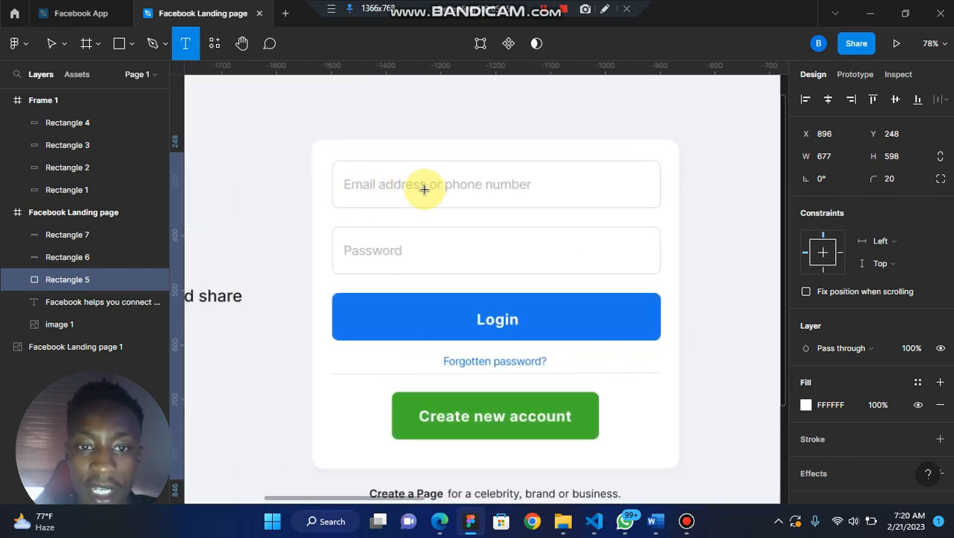
pyautogui.hscroll(20, 490, 183)
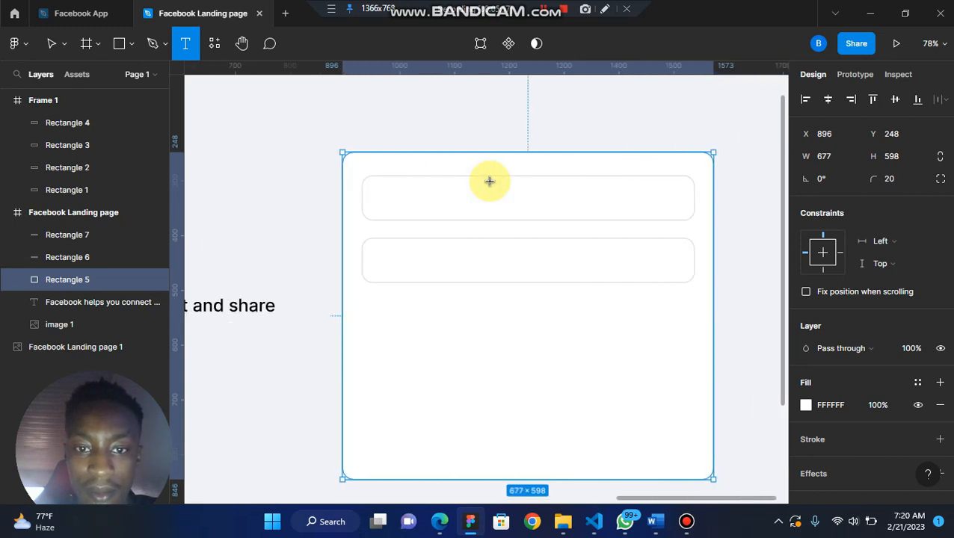
pyautogui.click(375, 198)
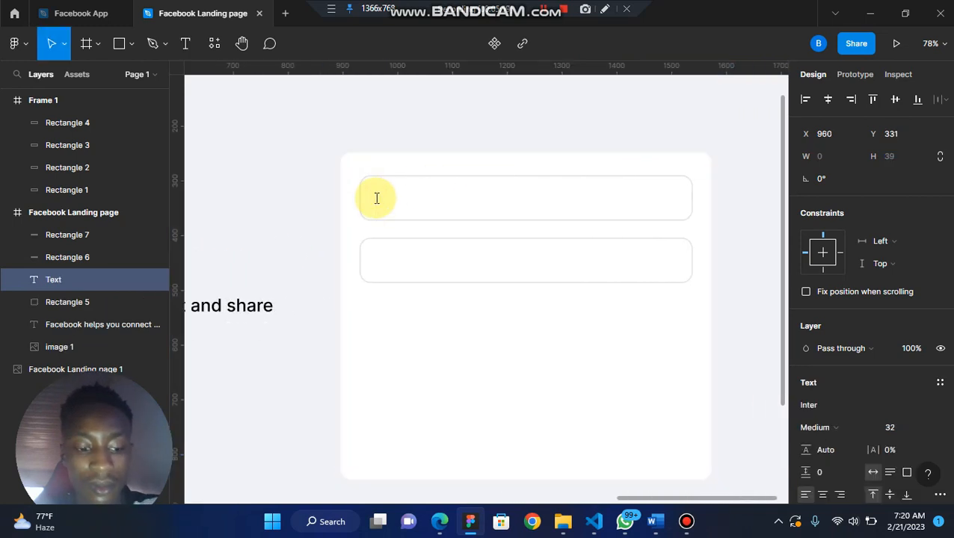
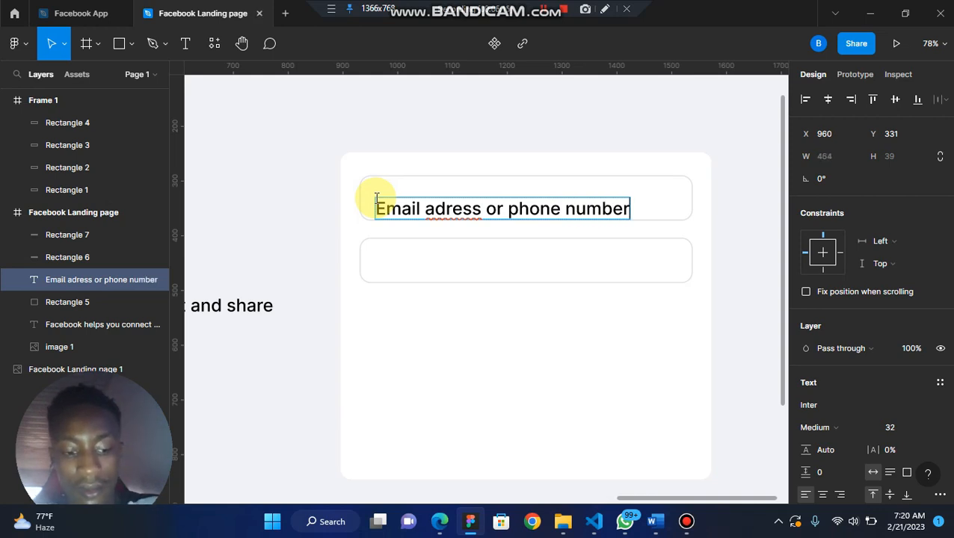
pyautogui.doubleClick(376, 198)
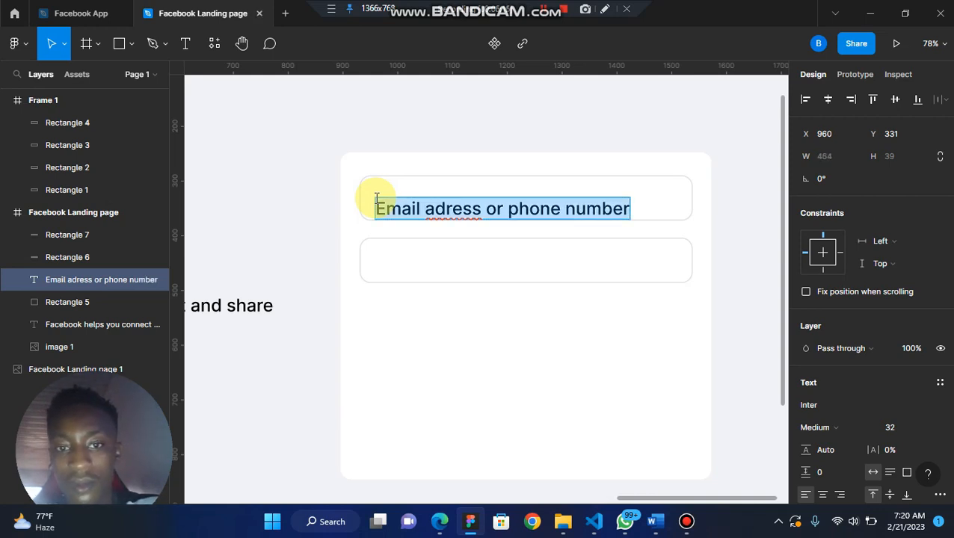
pyautogui.click(446, 210)
pyautogui.write('d')
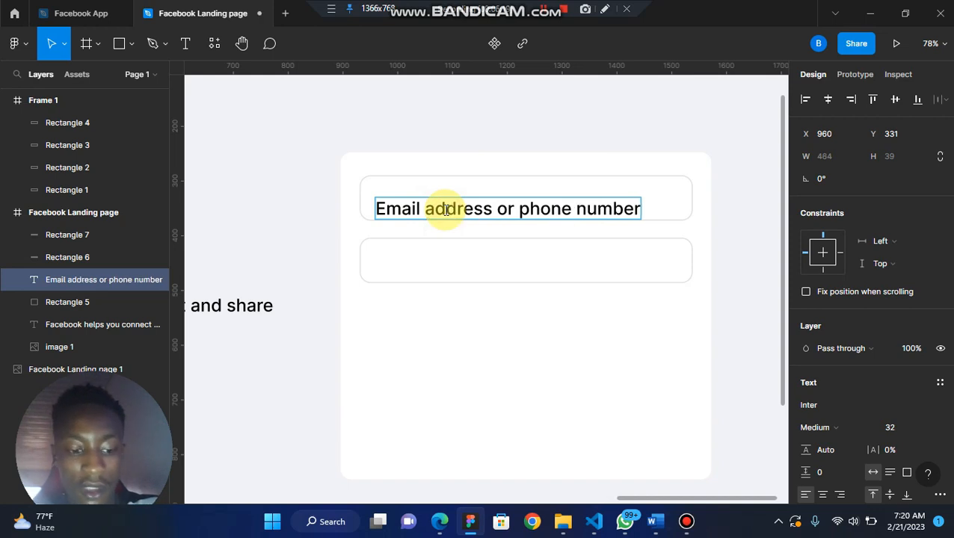
# Set the email placeholder text to Regular weight and font size 20
pyautogui.hotkey('ctrl', 'a')
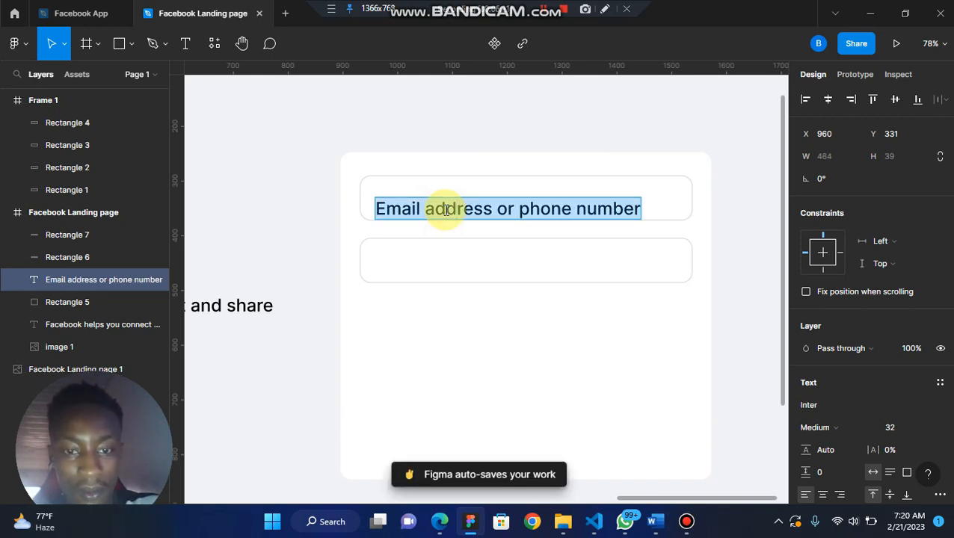
pyautogui.click(862, 428)
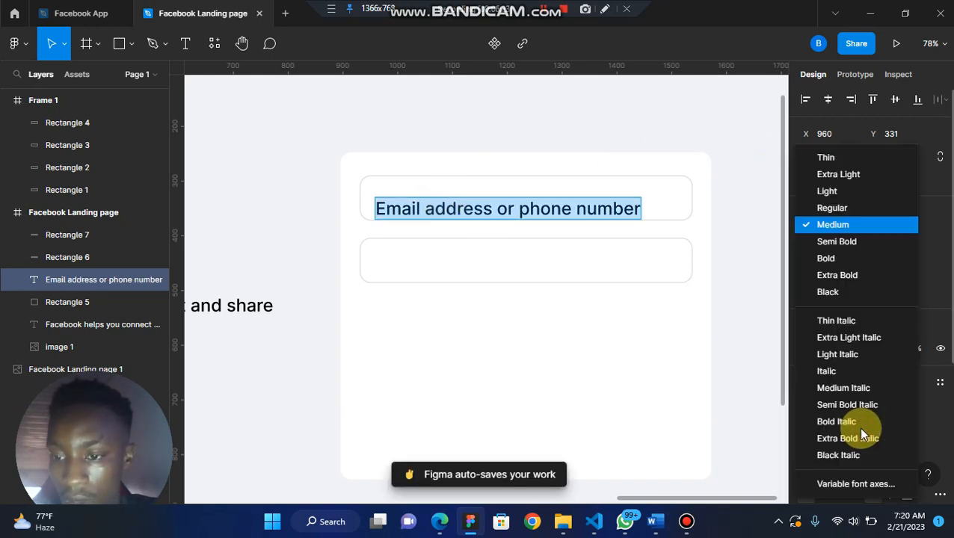
pyautogui.click(845, 206)
pyautogui.click(922, 429)
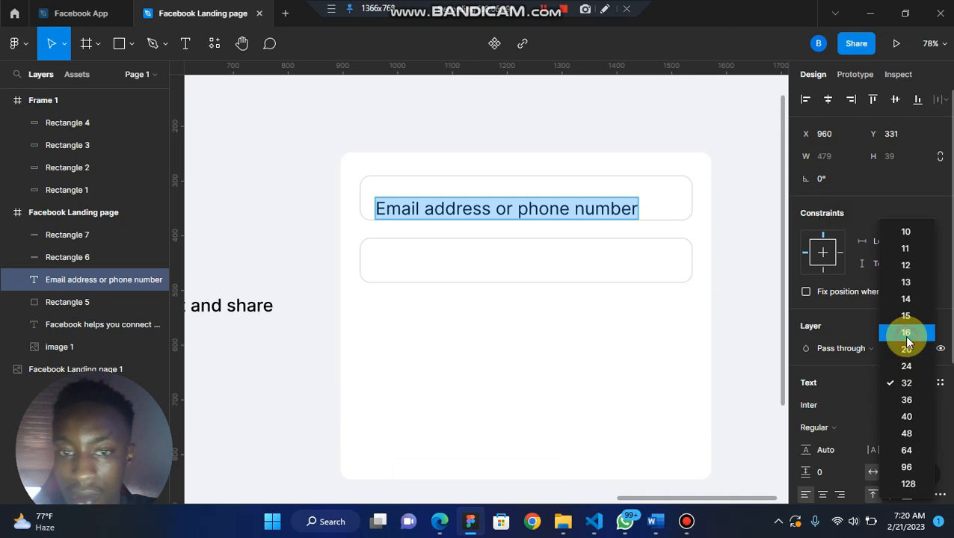
pyautogui.click(906, 333)
pyautogui.click(934, 425)
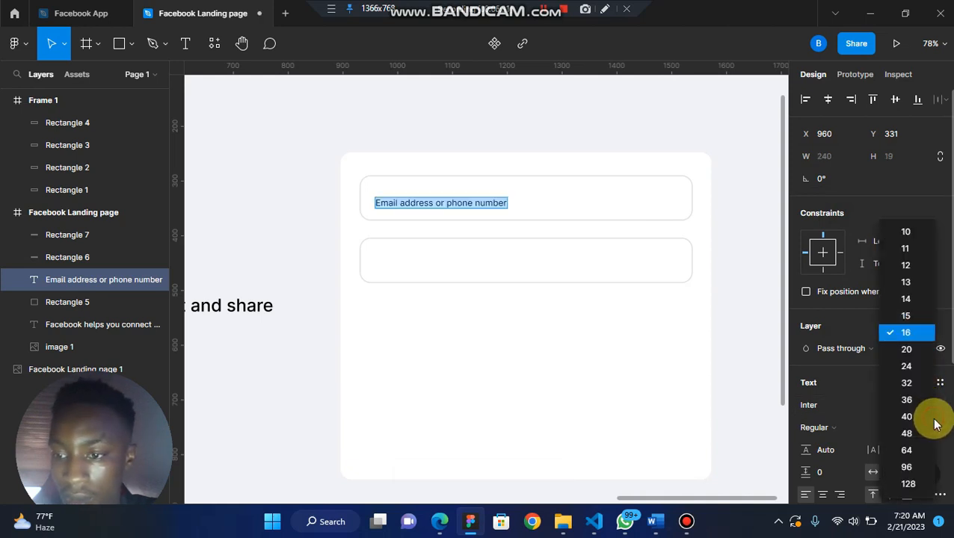
pyautogui.click(903, 353)
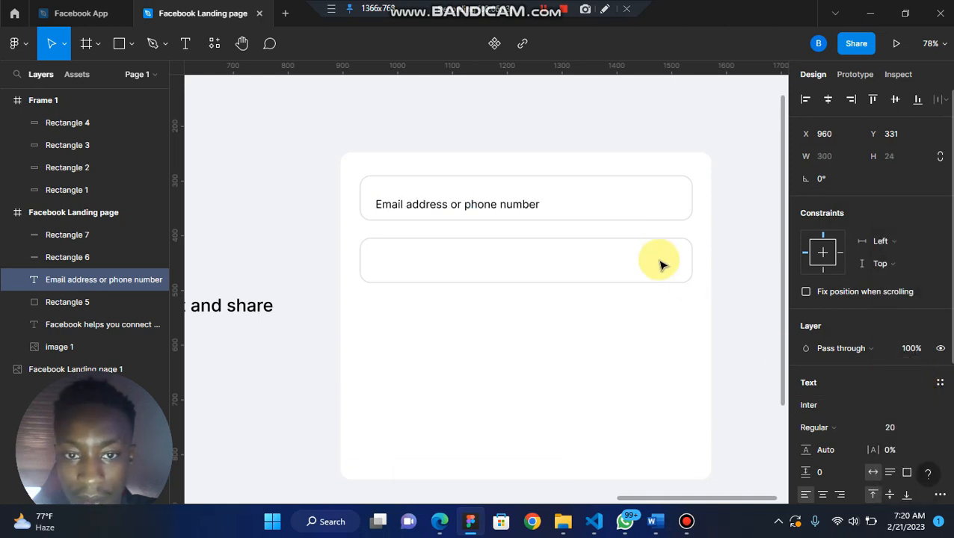
# Open the email placeholder text's fill colour for editing
pyautogui.press('Return')
pyautogui.scroll(-3, 844, 445)
pyautogui.scroll(-1, 846, 446)
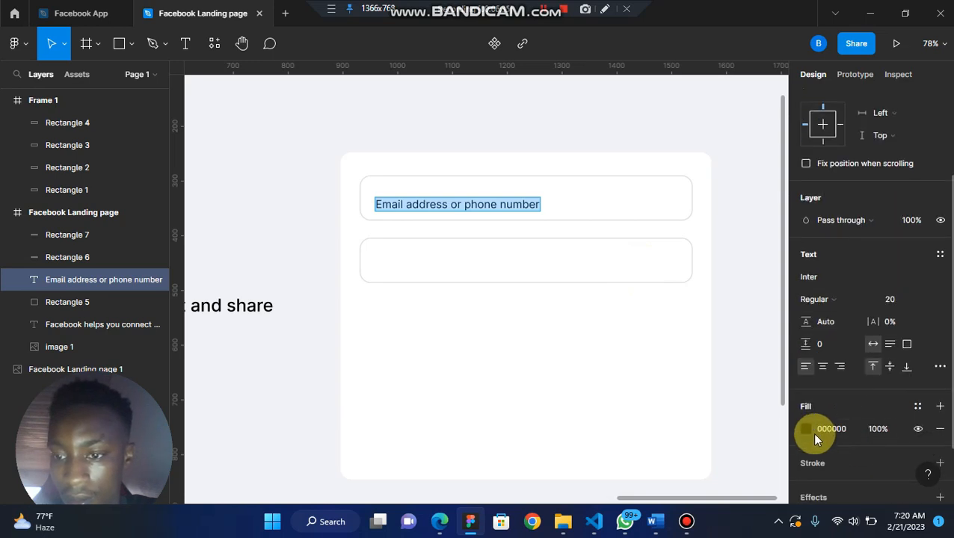
pyautogui.click(806, 429)
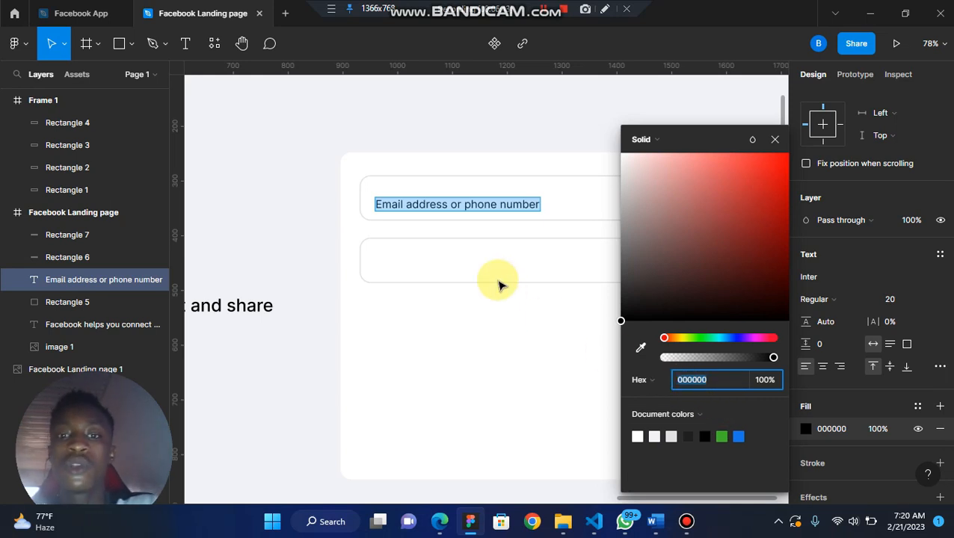
pyautogui.scroll(-4, 499, 284)
pyautogui.scroll(2, 499, 284)
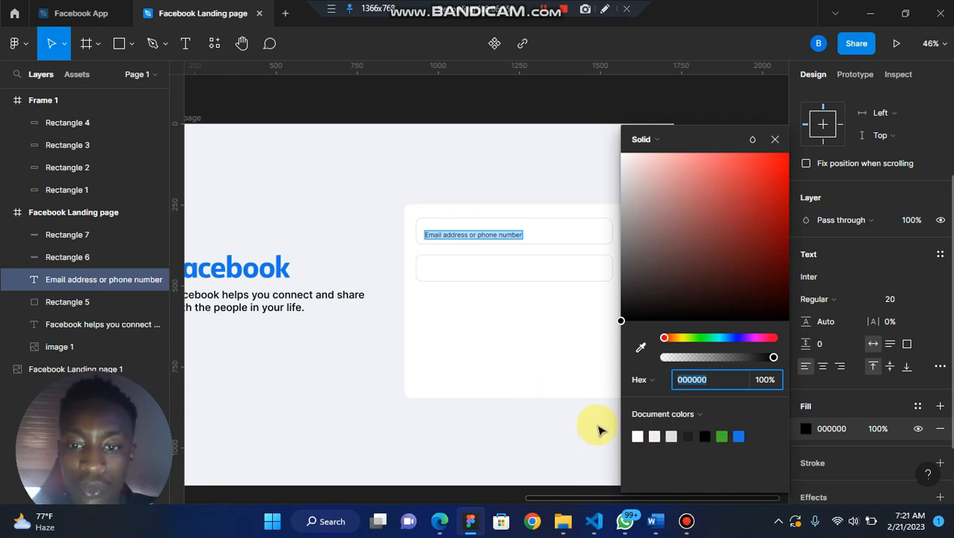
pyautogui.hscroll(-3, 430, 424)
pyautogui.hscroll(2, 430, 425)
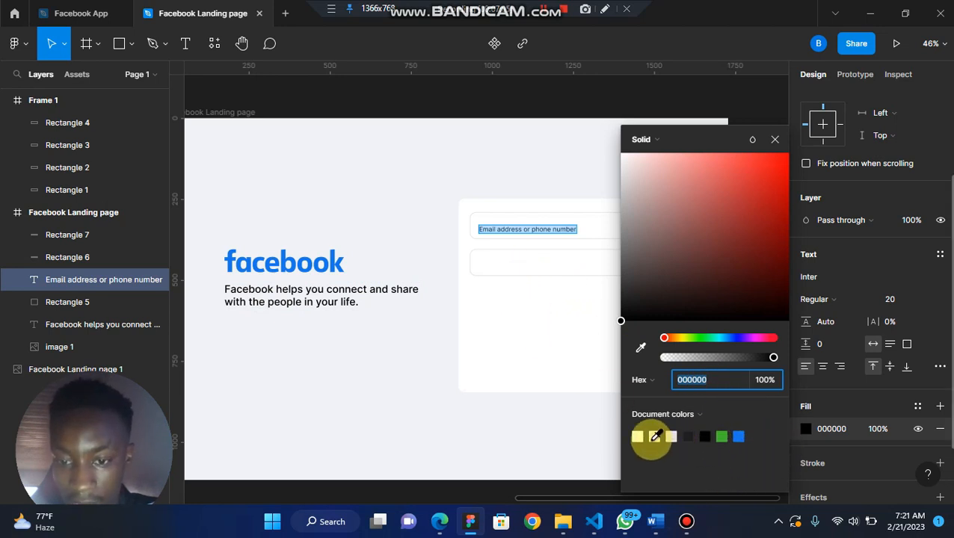
pyautogui.scroll(5, 447, 284)
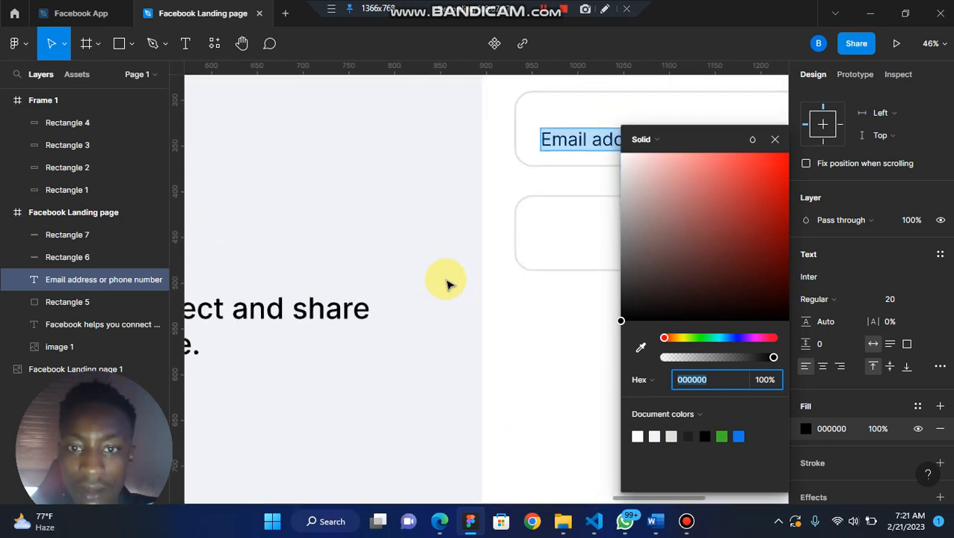
# Set the fill of the "Email address or phone number" text to grey 959597, comparing it with the reference design's placeholder
pyautogui.click(640, 347)
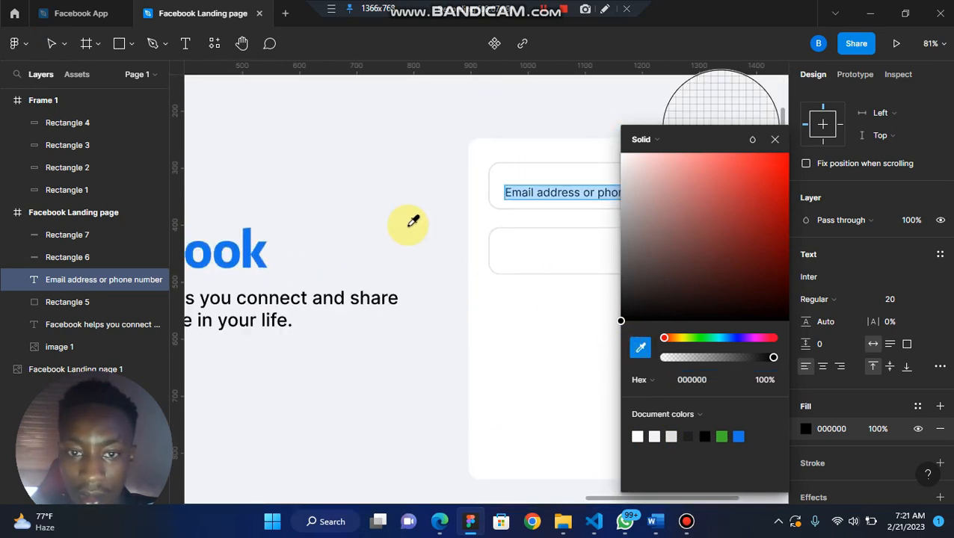
pyautogui.click(408, 229)
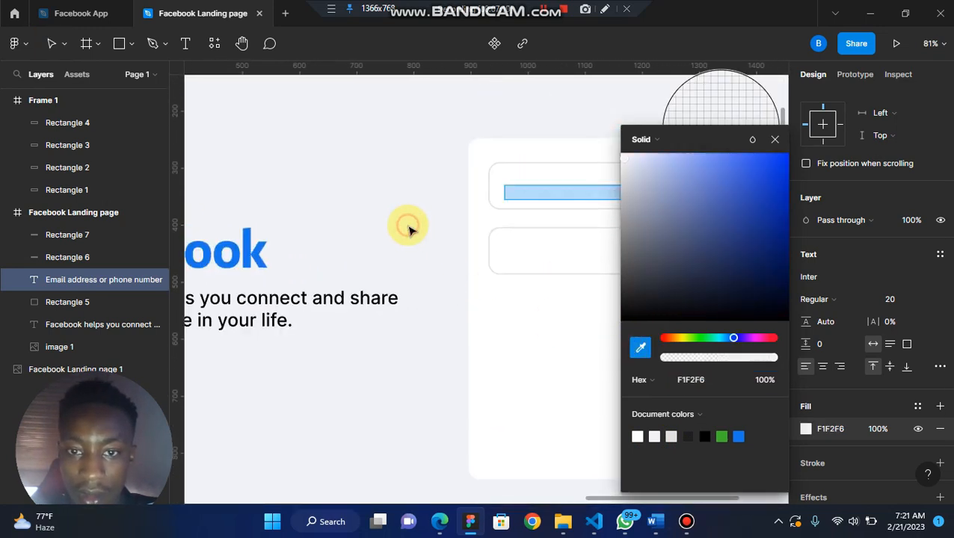
pyautogui.click(688, 437)
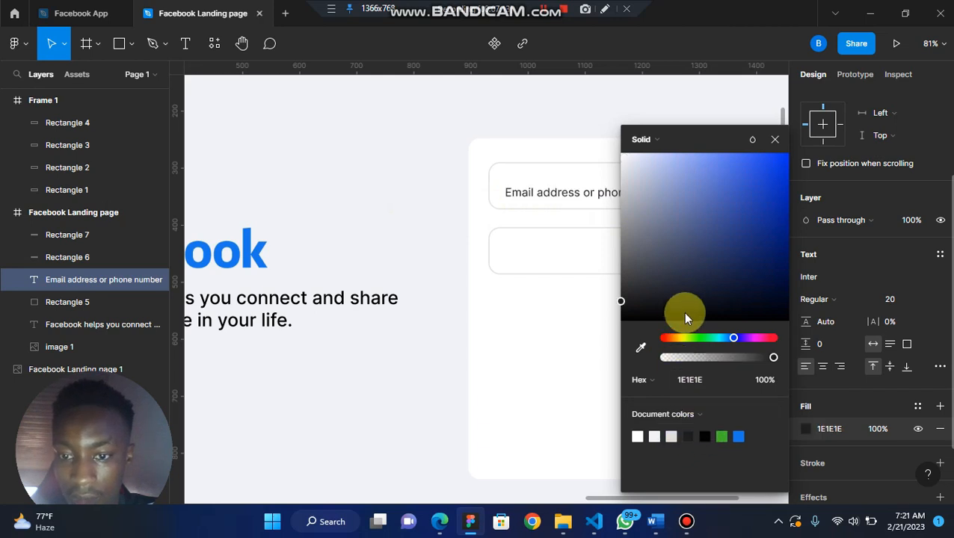
pyautogui.moveTo(626, 272); pyautogui.dragTo(613, 244)
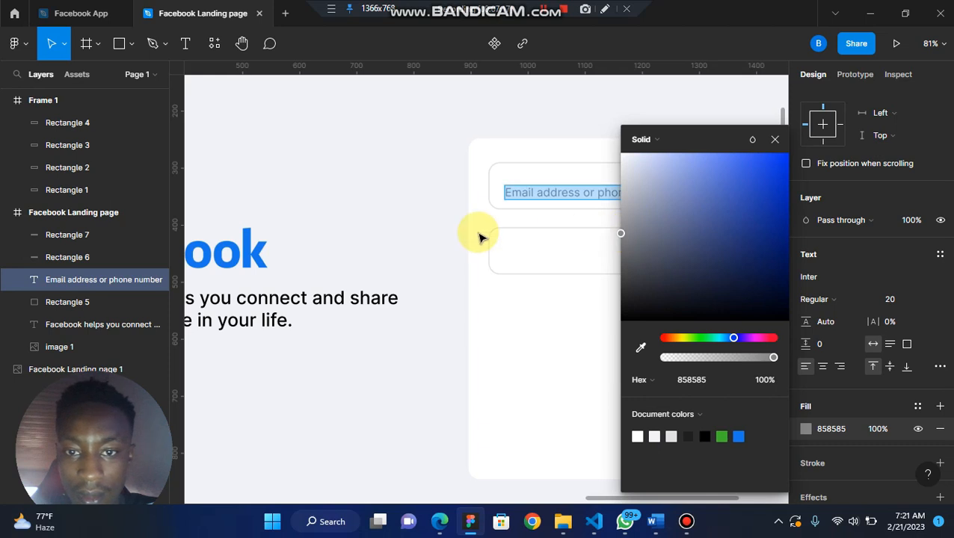
pyautogui.hscroll(-15, 480, 237)
pyautogui.hscroll(-2, 480, 237)
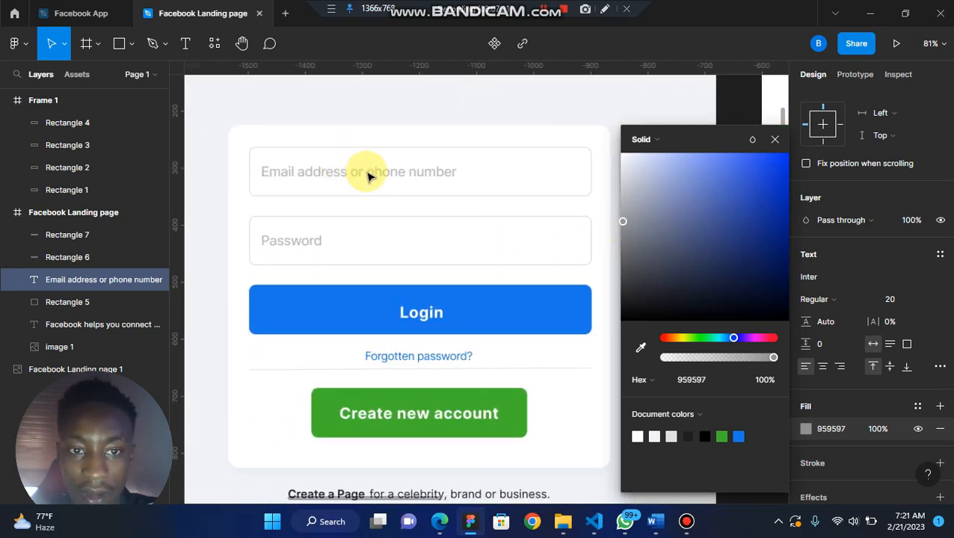
pyautogui.hscroll(15, 369, 177)
pyautogui.hscroll(6, 369, 176)
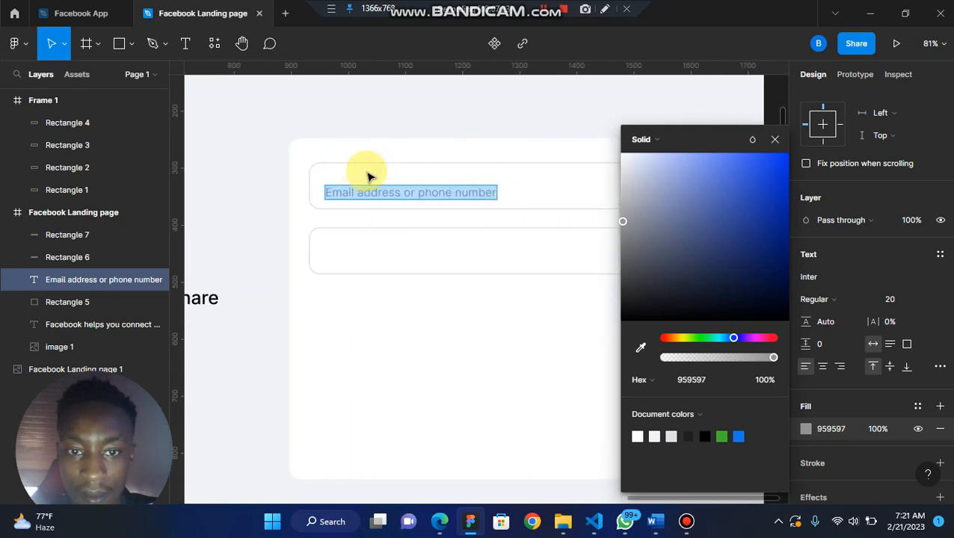
# Set the "Email address or phone number" text to Medium weight and size 25
pyautogui.click(870, 299)
pyautogui.click(865, 223)
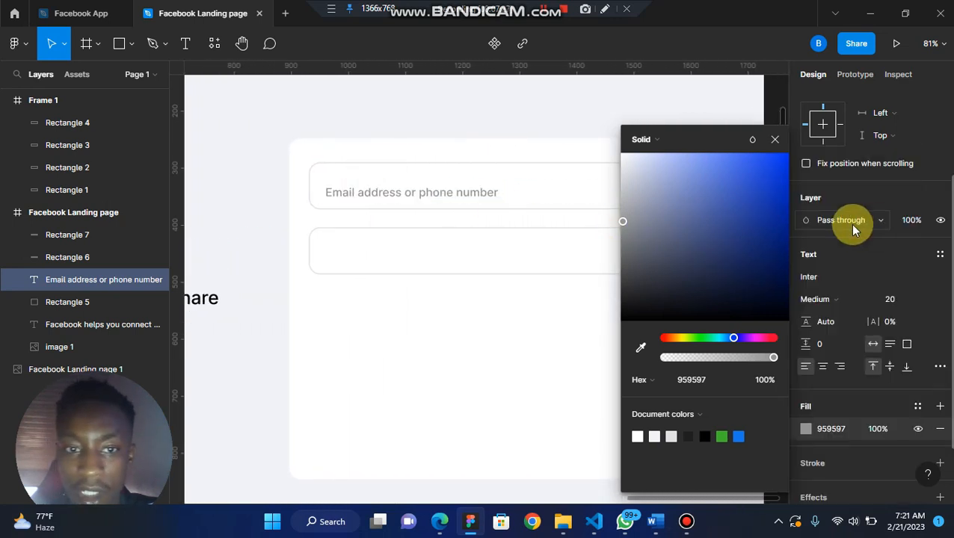
pyautogui.click(901, 299)
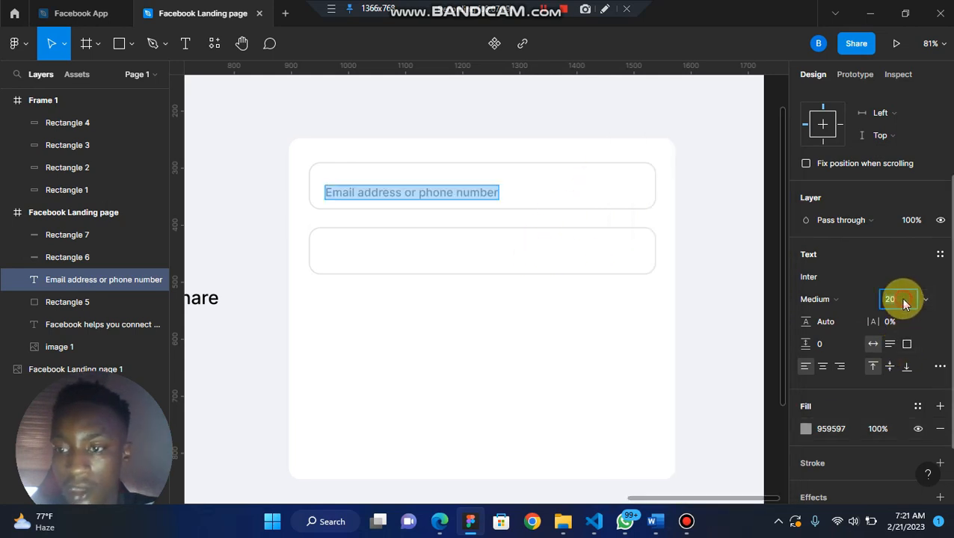
pyautogui.write('25')
pyautogui.press('Return')
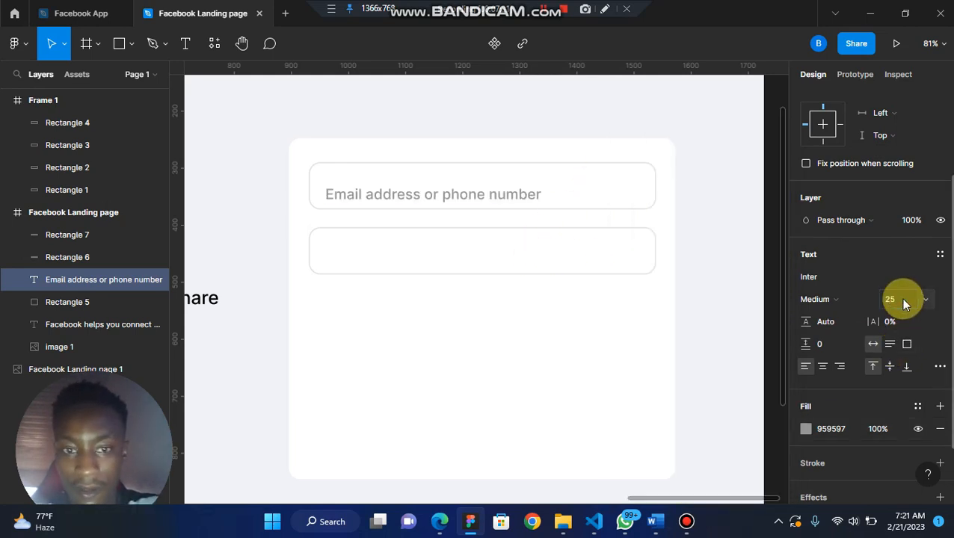
# Lighten the email placeholder text's fill to BBBBBB and move it up to about X 959, Y 316, centred vertically in its field
pyautogui.click(806, 428)
pyautogui.moveTo(634, 216); pyautogui.dragTo(613, 208)
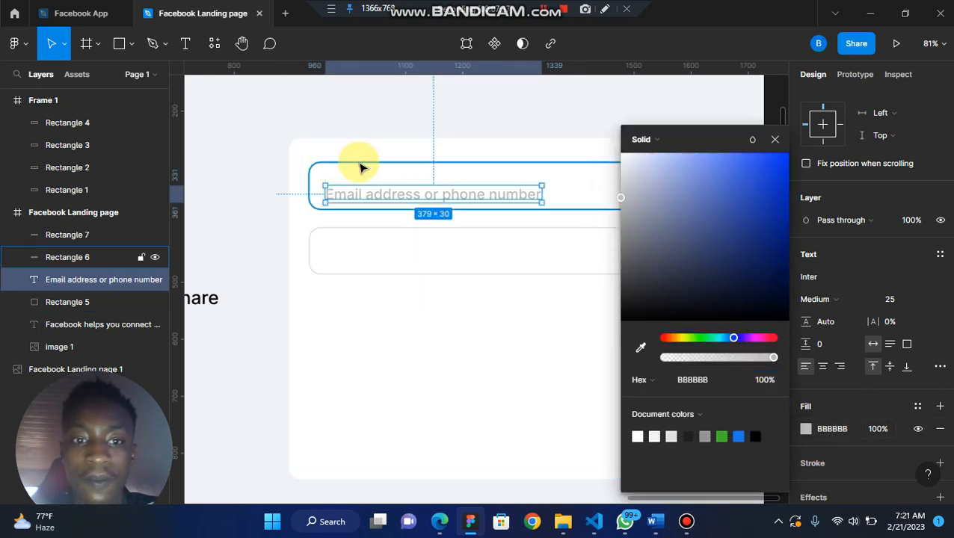
pyautogui.moveTo(386, 196); pyautogui.dragTo(383, 192)
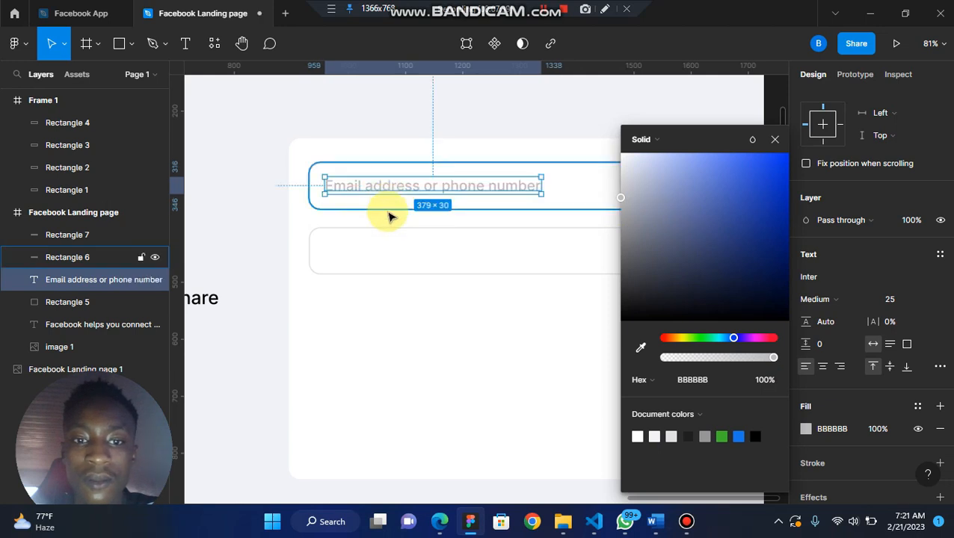
pyautogui.click(409, 376)
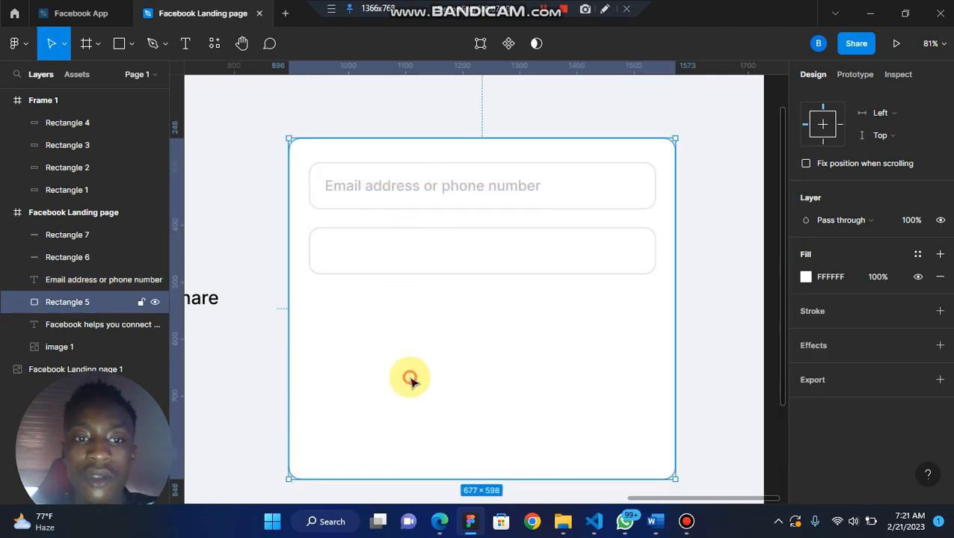
# Duplicate the email placeholder text into the second input field and change the copy's wording to "Password"
pyautogui.click(449, 194)
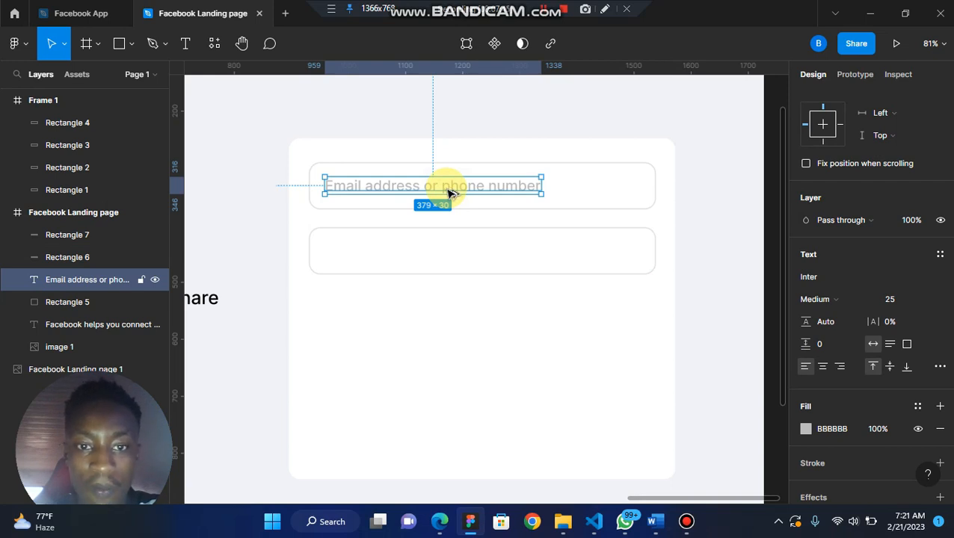
pyautogui.moveTo(448, 193); pyautogui.dragTo(447, 257)
pyautogui.doubleClick(447, 258)
pyautogui.write('Password')
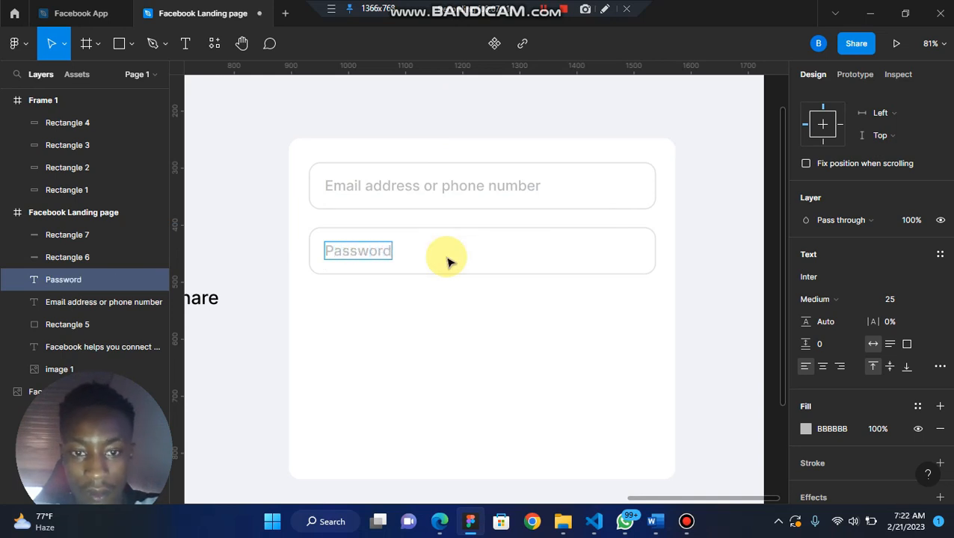
pyautogui.press('Escape')
pyautogui.click(709, 258)
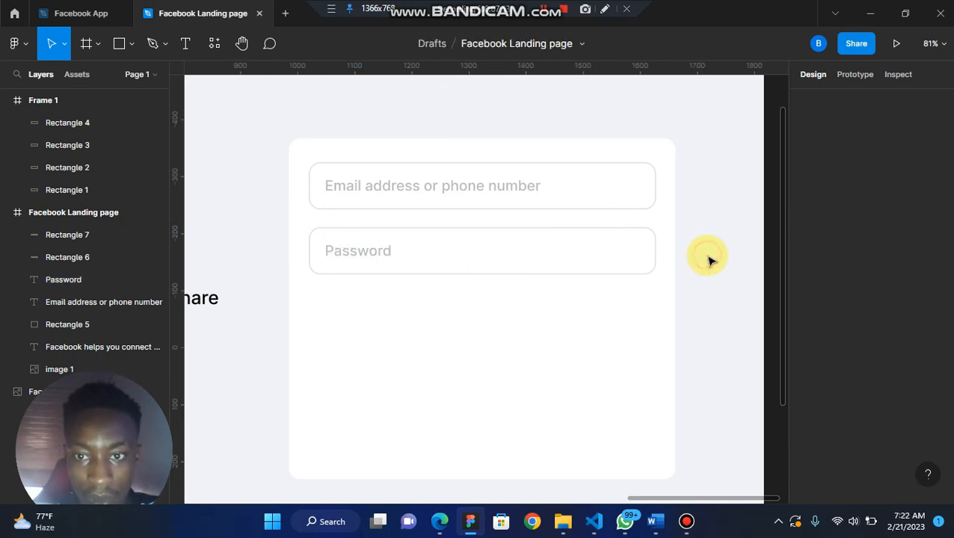
# Examine the reference design's login card below the password field and compare it with the card being built
pyautogui.scroll(-3, 607, 313)
pyautogui.click(591, 353)
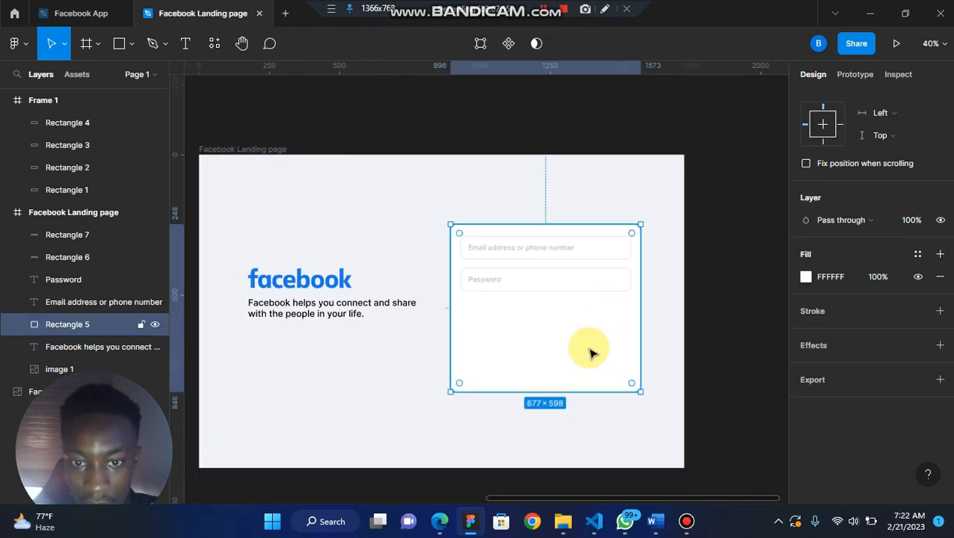
pyautogui.hscroll(-10, 591, 353)
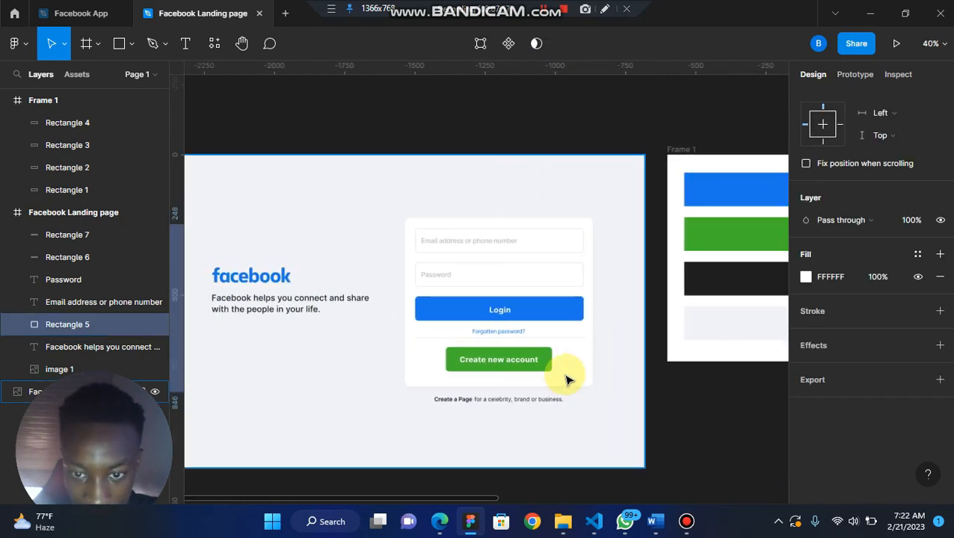
pyautogui.scroll(5, 566, 380)
pyautogui.scroll(-5, 566, 380)
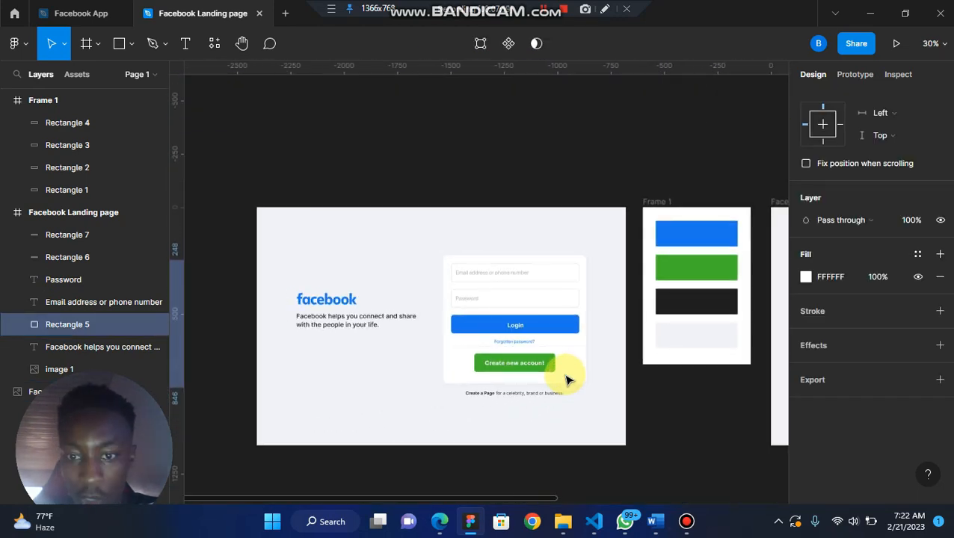
pyautogui.scroll(5, 565, 384)
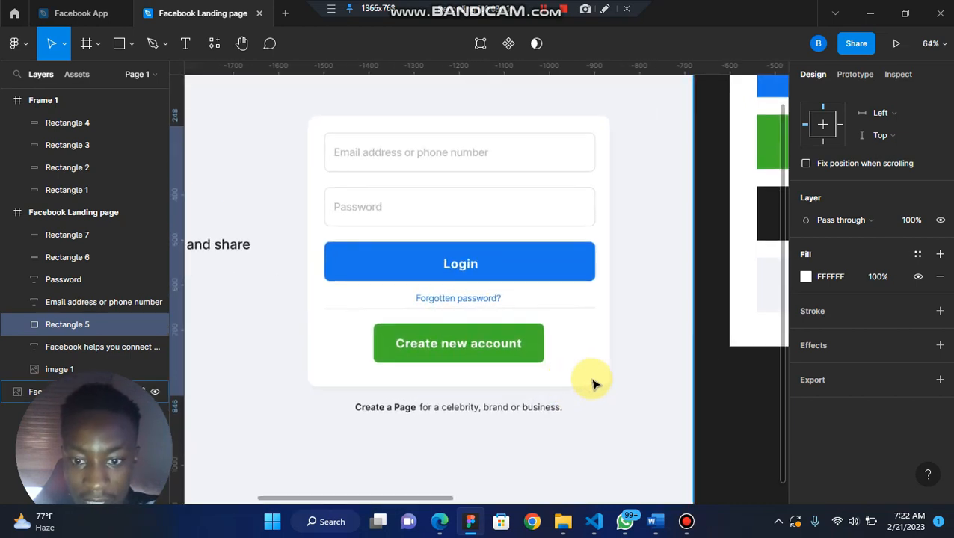
pyautogui.hscroll(15, 613, 381)
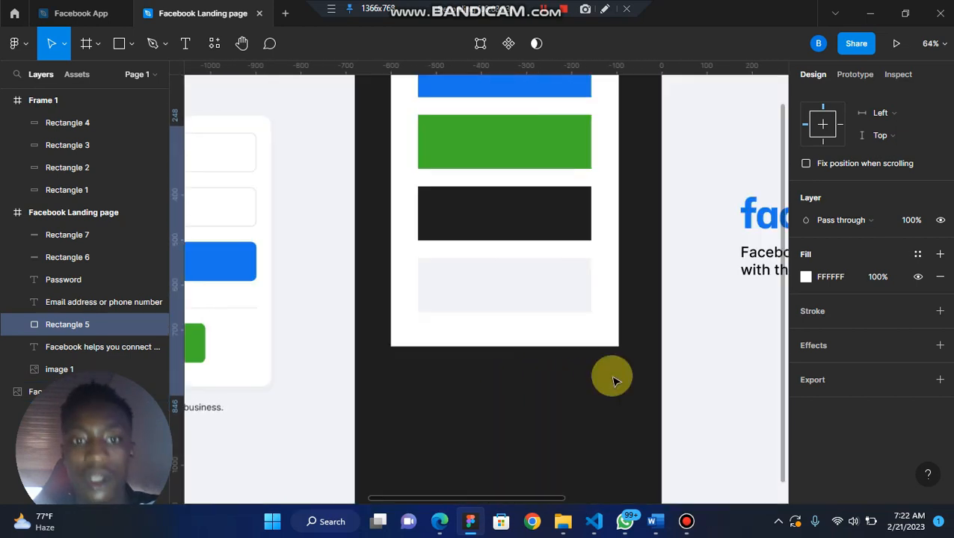
pyautogui.hscroll(-5, 597, 381)
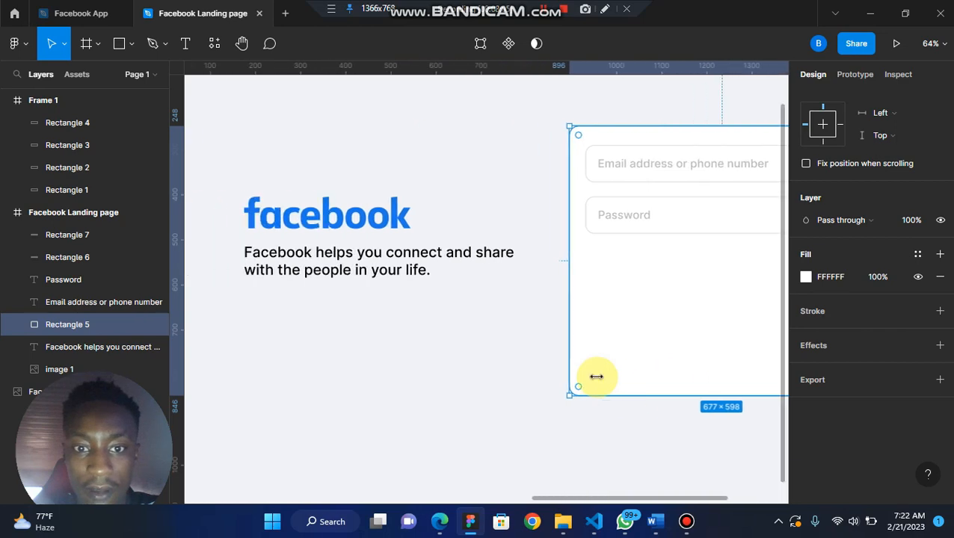
pyautogui.scroll(-3, 598, 381)
pyautogui.hscroll(-10, 602, 383)
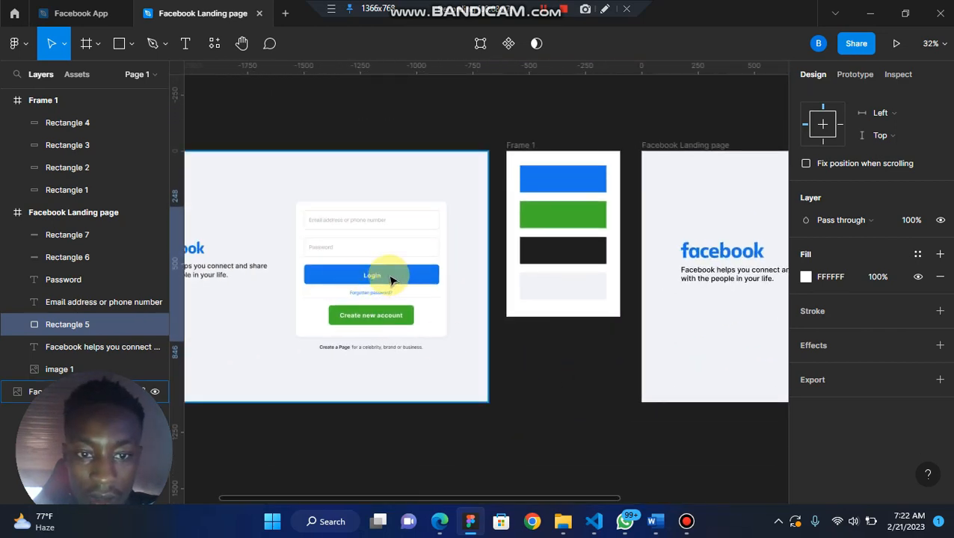
pyautogui.hscroll(5, 305, 309)
pyautogui.scroll(10, 497, 331)
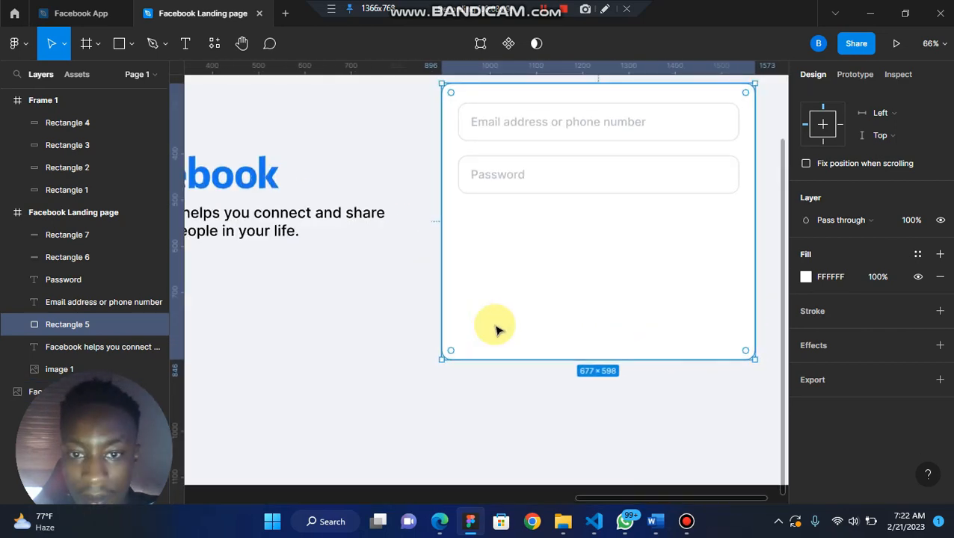
pyautogui.scroll(2, 493, 331)
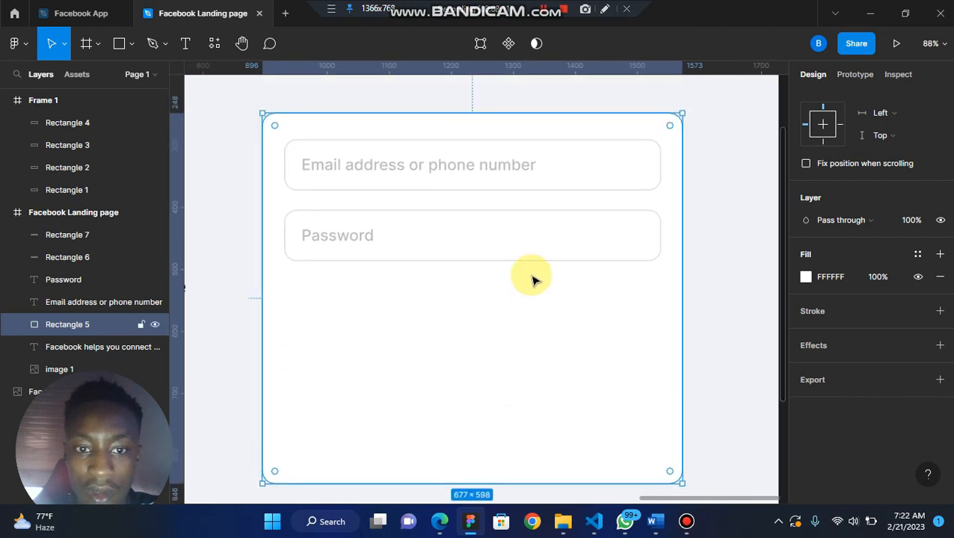
# Duplicate the password field's rectangle about 20 px below it, add a solid fill to the copy and remove its stroke
pyautogui.click(532, 261)
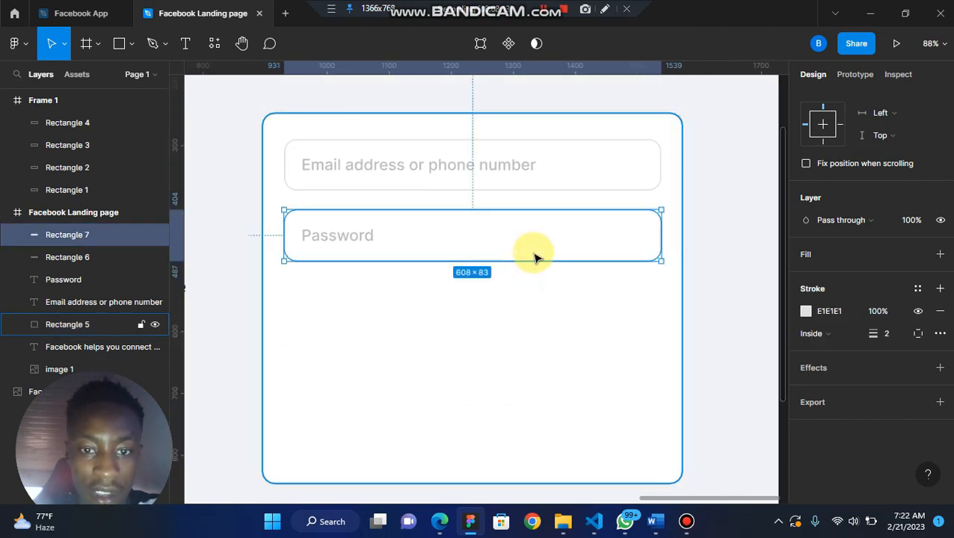
pyautogui.moveTo(534, 257)
pyautogui.mouseDown()
pyautogui.moveTo(542, 323)
pyautogui.moveTo(532, 319)
pyautogui.mouseUp()
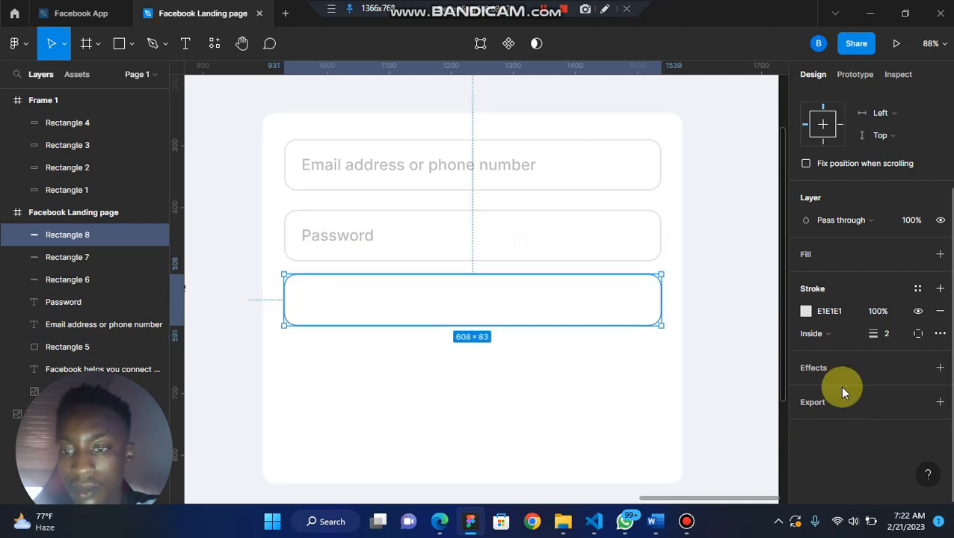
pyautogui.click(941, 255)
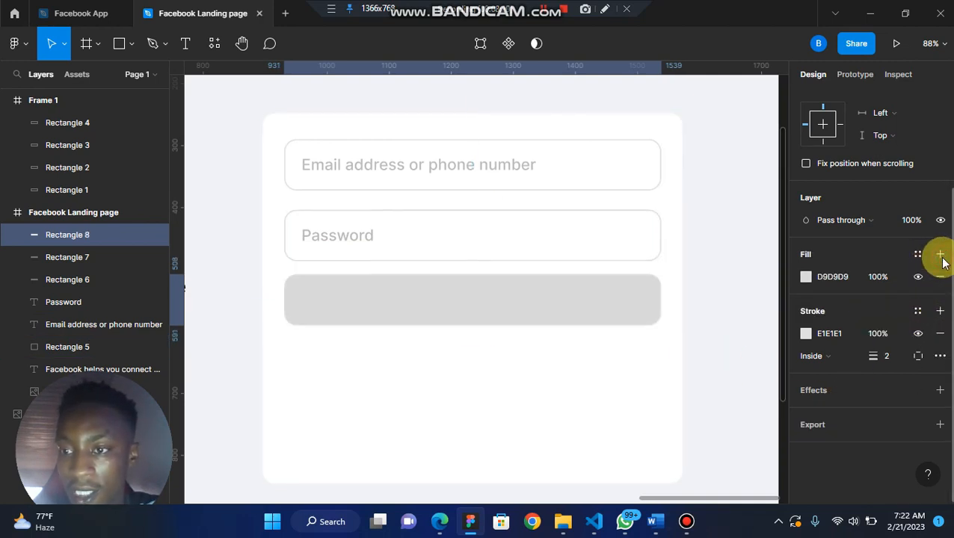
pyautogui.click(939, 334)
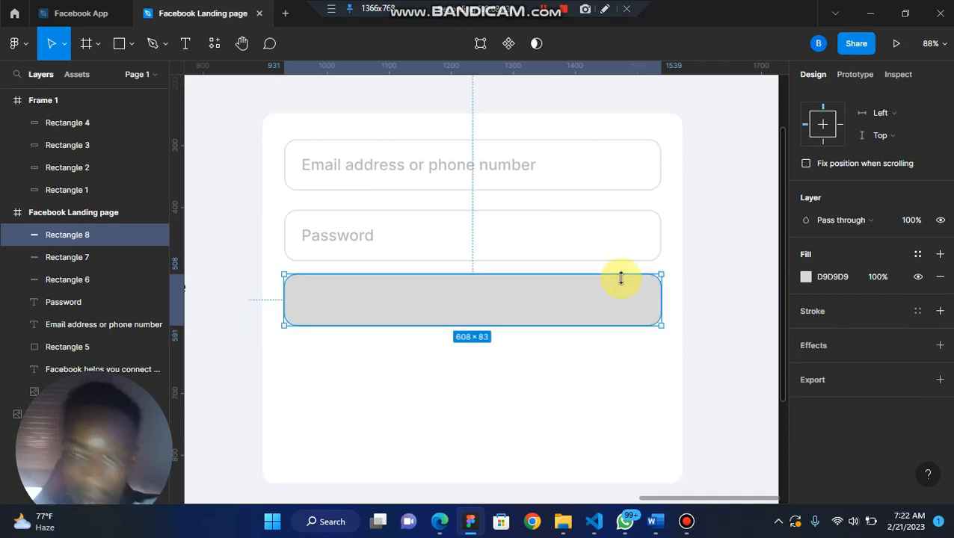
# Set the fill of the new button rectangle below the password field to the document's blue, 1977F3
pyautogui.hscroll(-5, 620, 277)
pyautogui.hscroll(2, 620, 276)
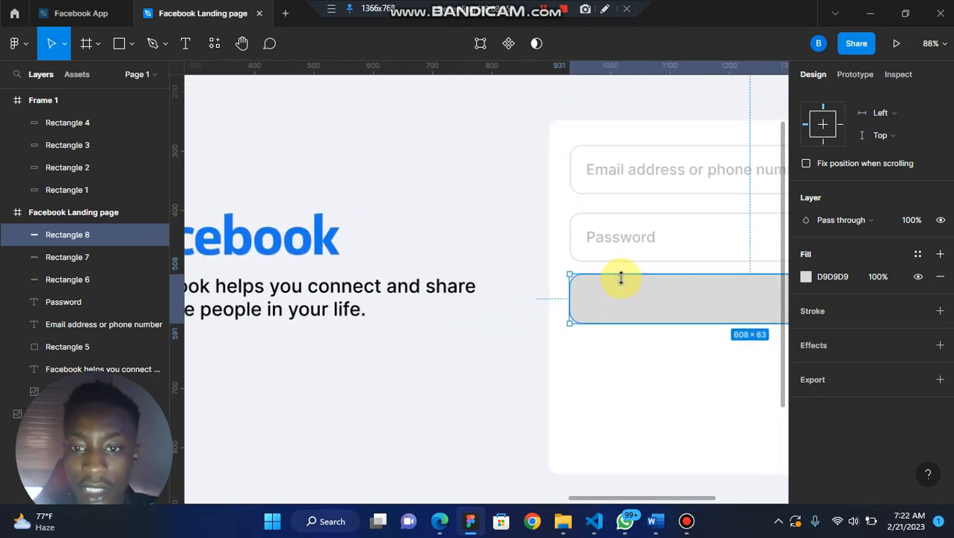
pyautogui.scroll(-5, 621, 280)
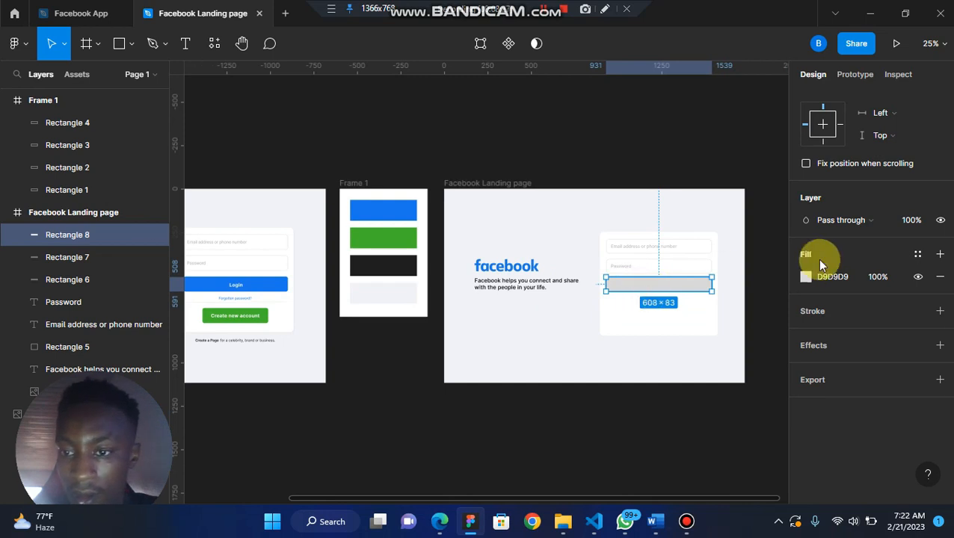
pyautogui.click(805, 276)
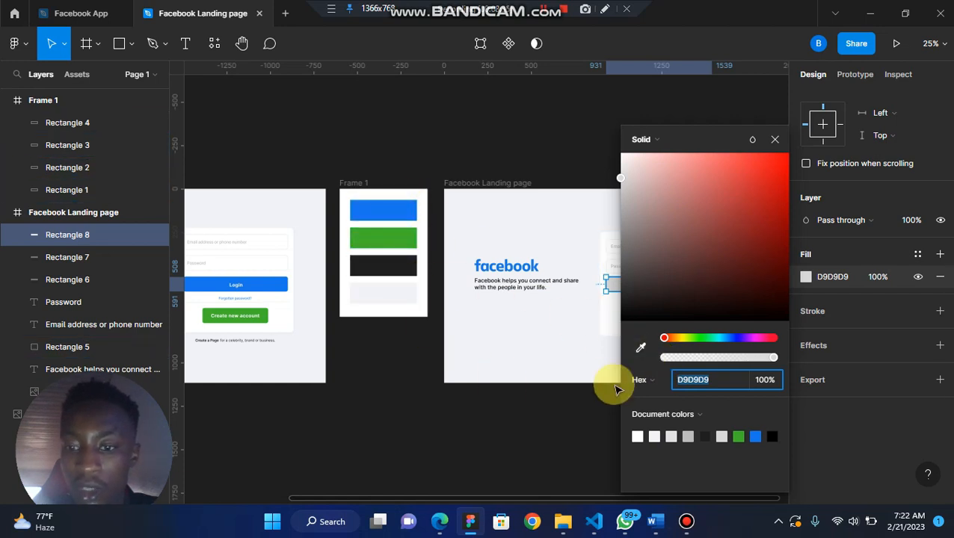
pyautogui.click(755, 437)
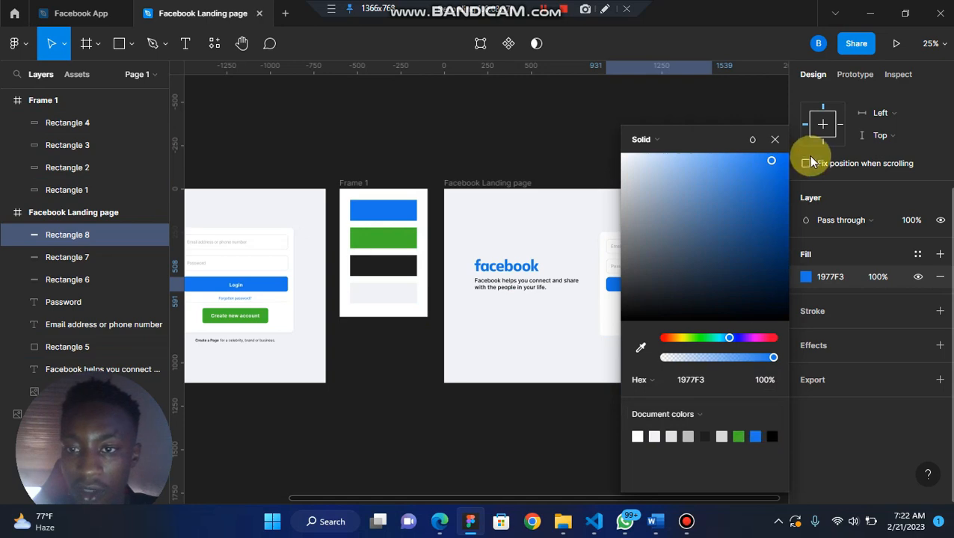
pyautogui.click(775, 139)
# Duplicate the "Password" placeholder text onto the middle of the blue button below the password field
pyautogui.scroll(4, 692, 315)
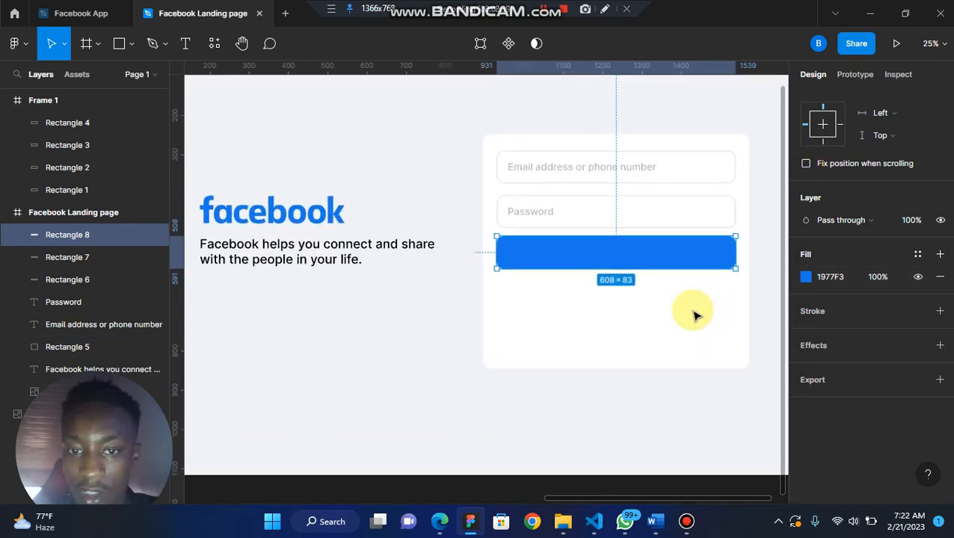
pyautogui.scroll(4, 564, 202)
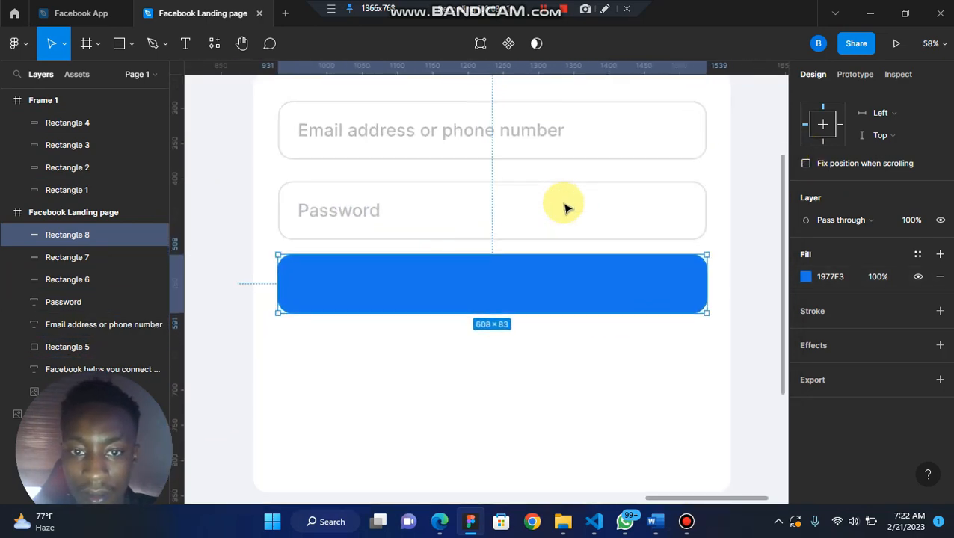
pyautogui.click(342, 213)
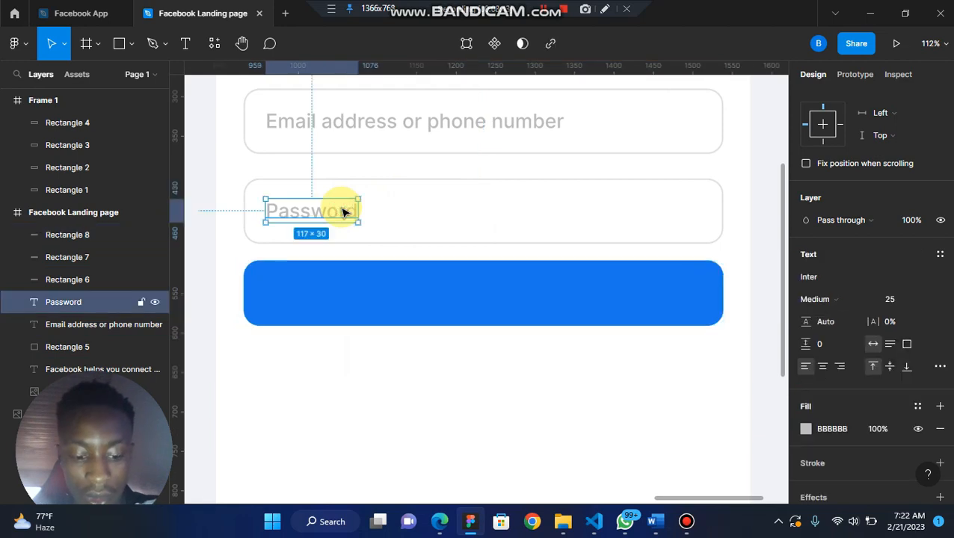
pyautogui.moveTo(342, 213); pyautogui.dragTo(508, 301)
pyautogui.doubleClick(507, 300)
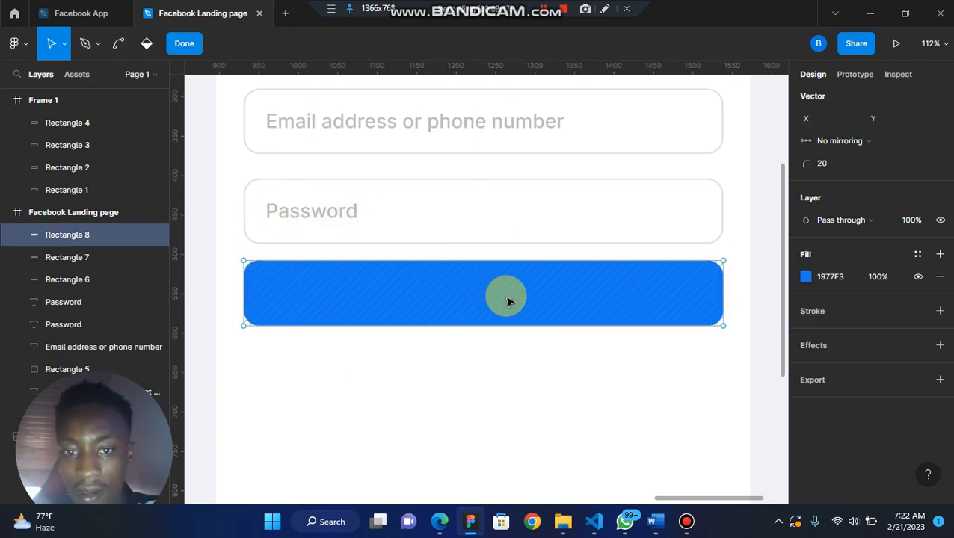
pyautogui.click(186, 43)
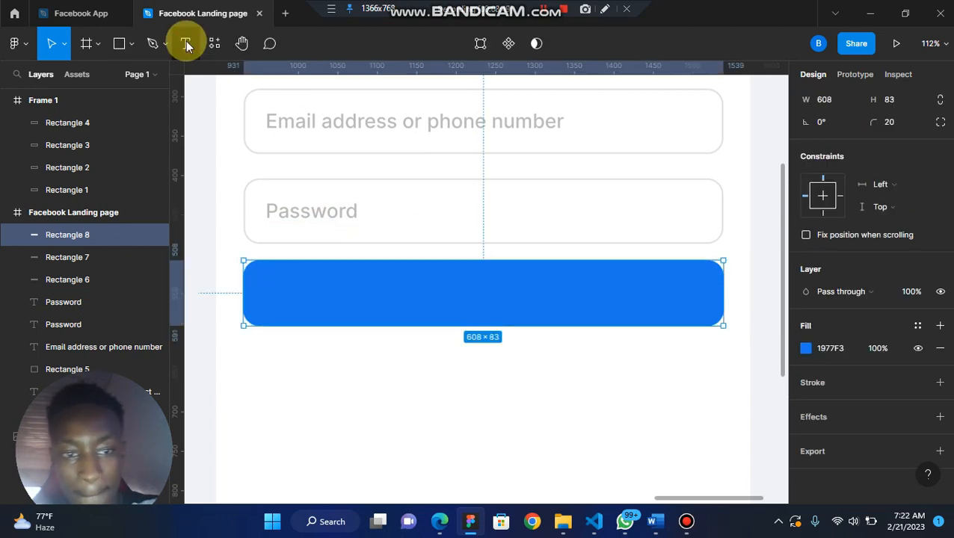
pyautogui.doubleClick(338, 278)
pyautogui.press('Escape')
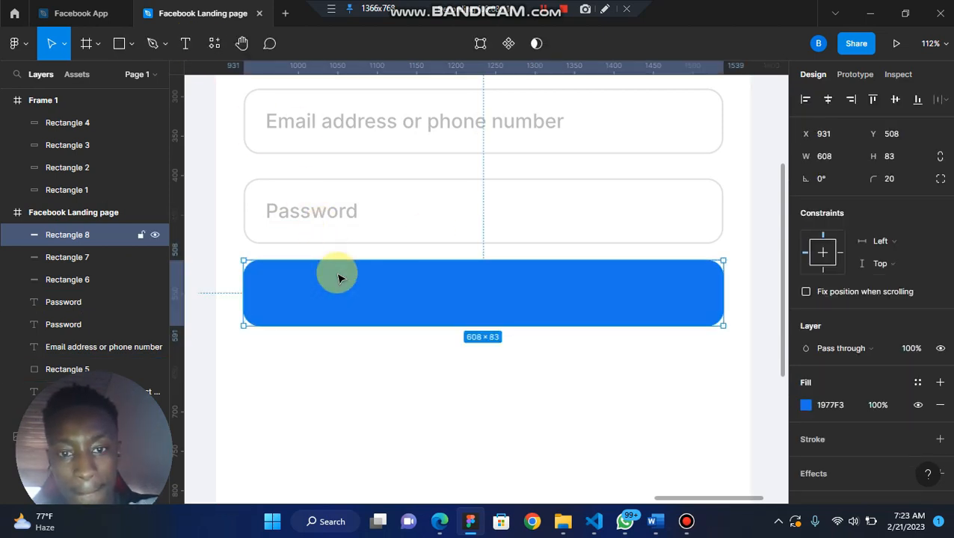
pyautogui.hotkey('ctrl', 'z')
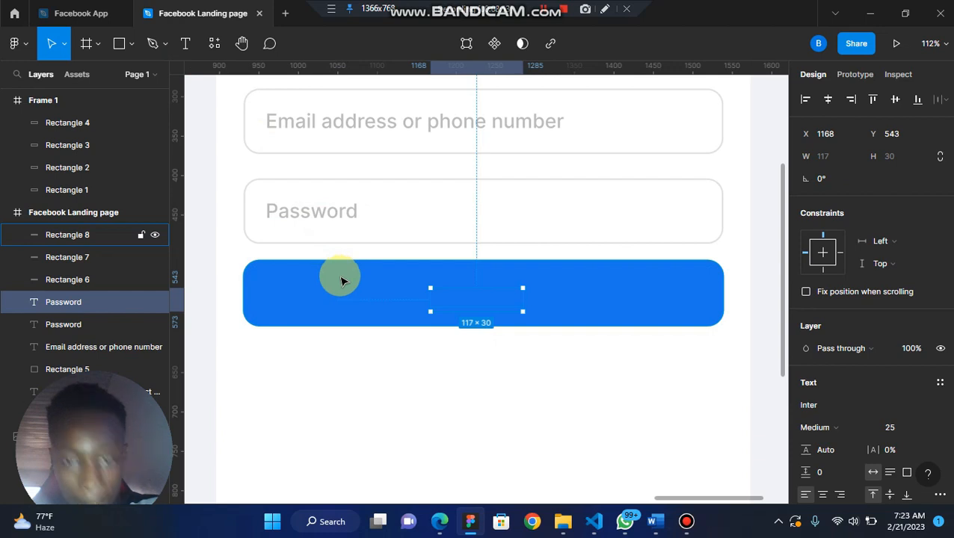
# Bring the copied "Password" text in front of the blue button's rectangle and centre it on the button
pyautogui.moveTo(473, 311); pyautogui.dragTo(482, 249)
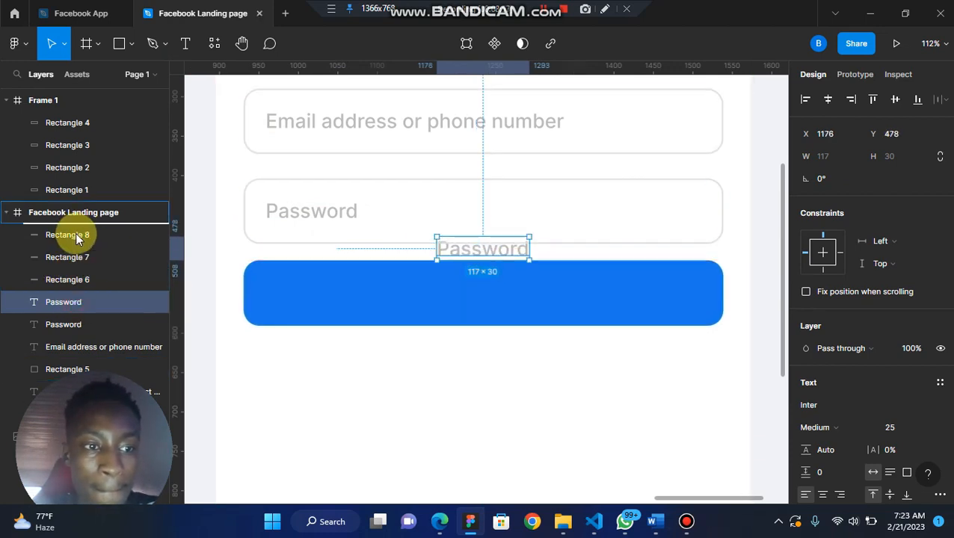
pyautogui.moveTo(77, 237); pyautogui.dragTo(77, 234)
pyautogui.moveTo(469, 251); pyautogui.dragTo(466, 299)
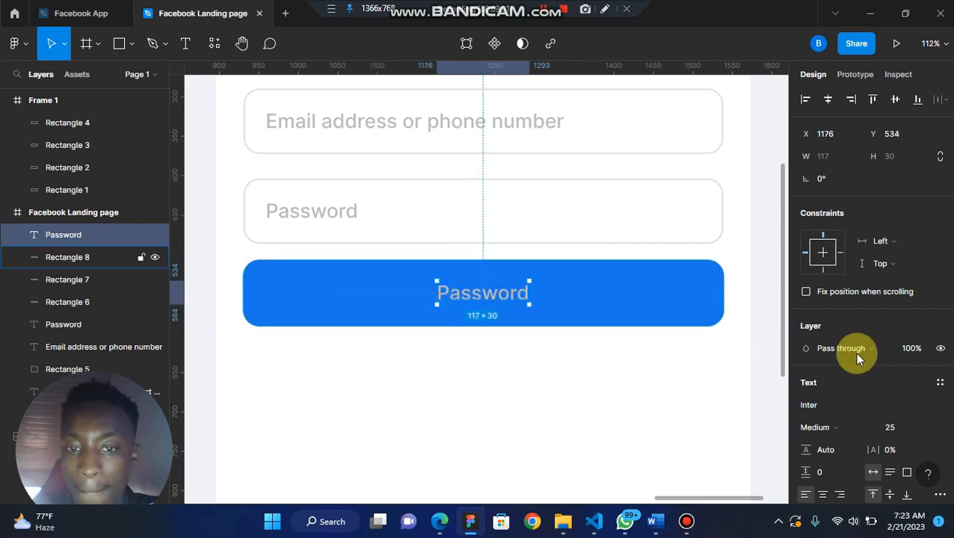
# Set the fill of the text on the blue button to white, FFFFFF, and change its wording to "Login"
pyautogui.scroll(-3, 839, 432)
pyautogui.click(805, 396)
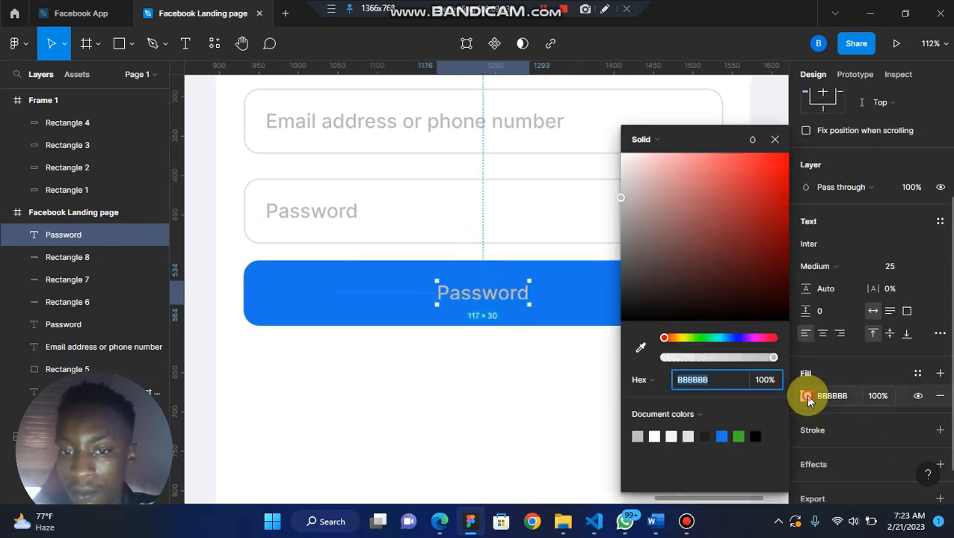
pyautogui.moveTo(660, 170); pyautogui.dragTo(545, 145)
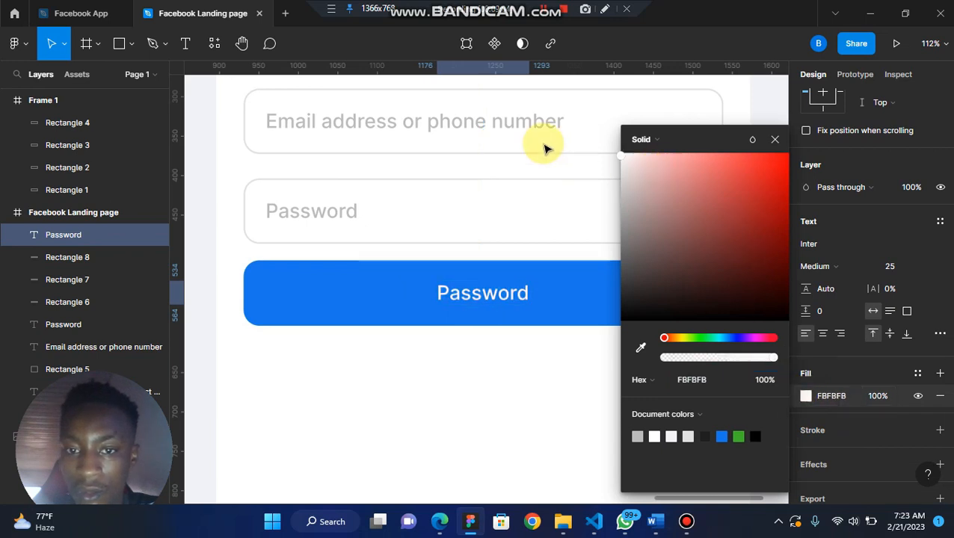
pyautogui.doubleClick(500, 298)
pyautogui.write('Login')
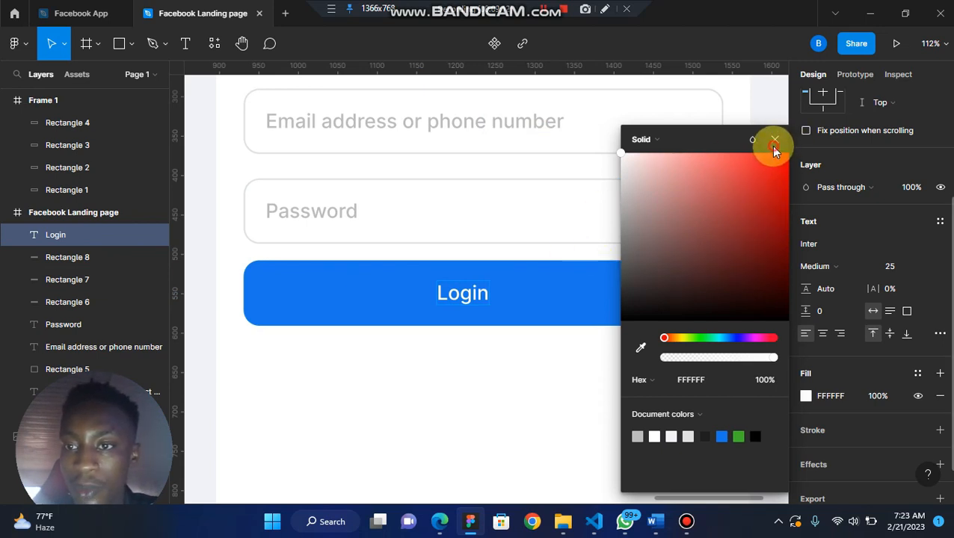
pyautogui.click(775, 142)
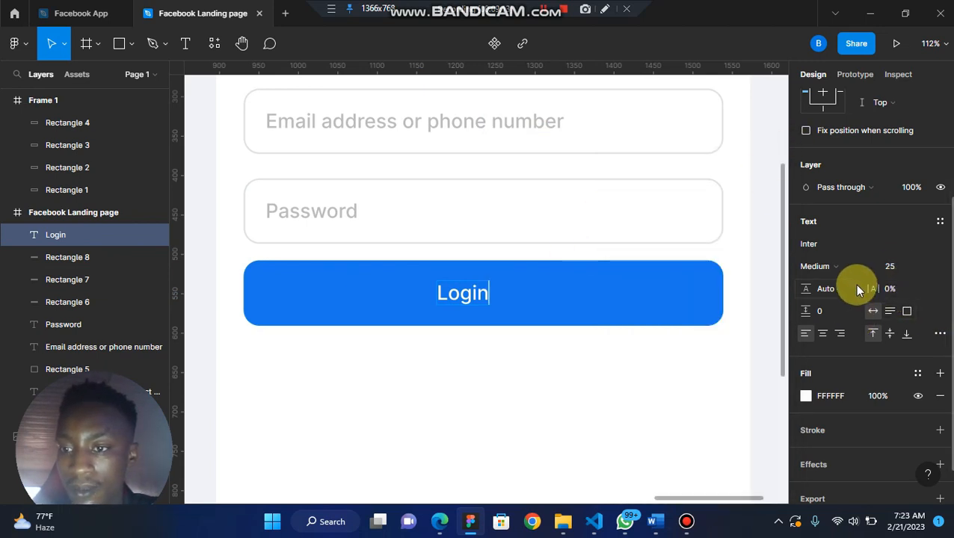
# Set the font weight of the button's "Login" text to Bold
pyautogui.click(863, 273)
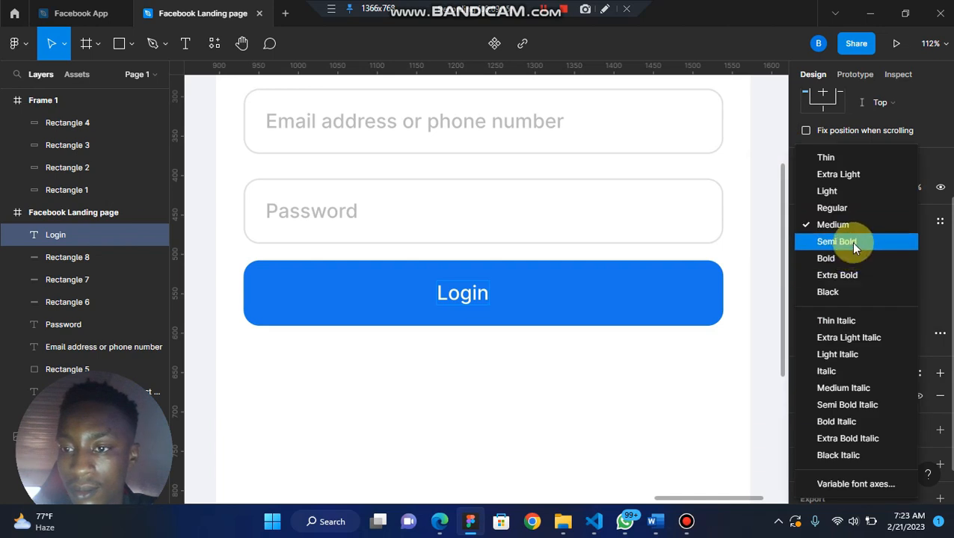
pyautogui.click(852, 243)
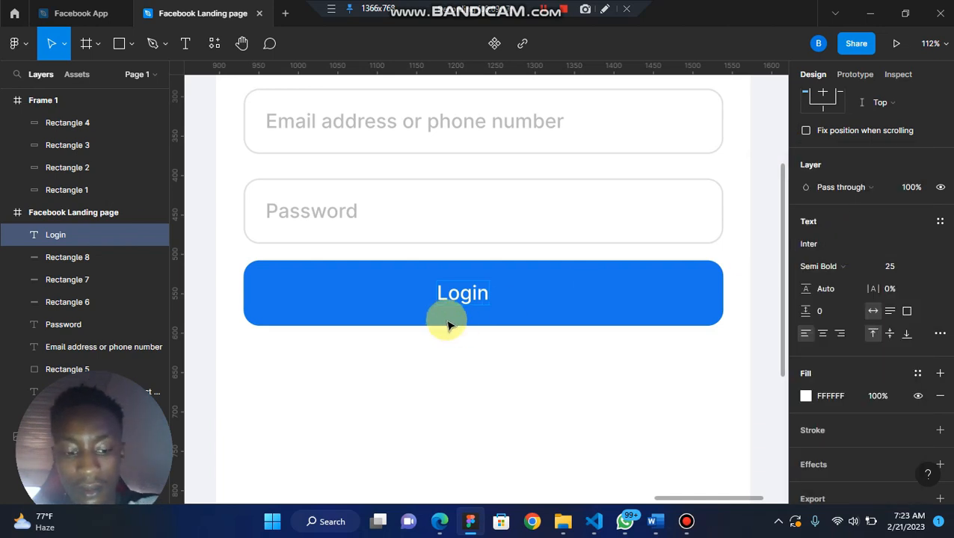
pyautogui.click(855, 266)
pyautogui.click(837, 258)
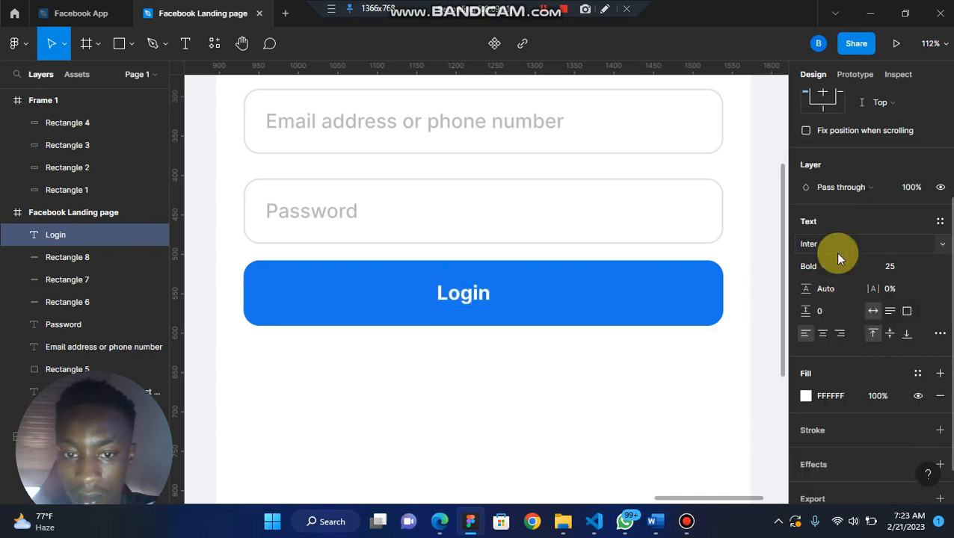
# Set the "Login" text's font size to 30 and centre the text on the blue button
pyautogui.click(926, 273)
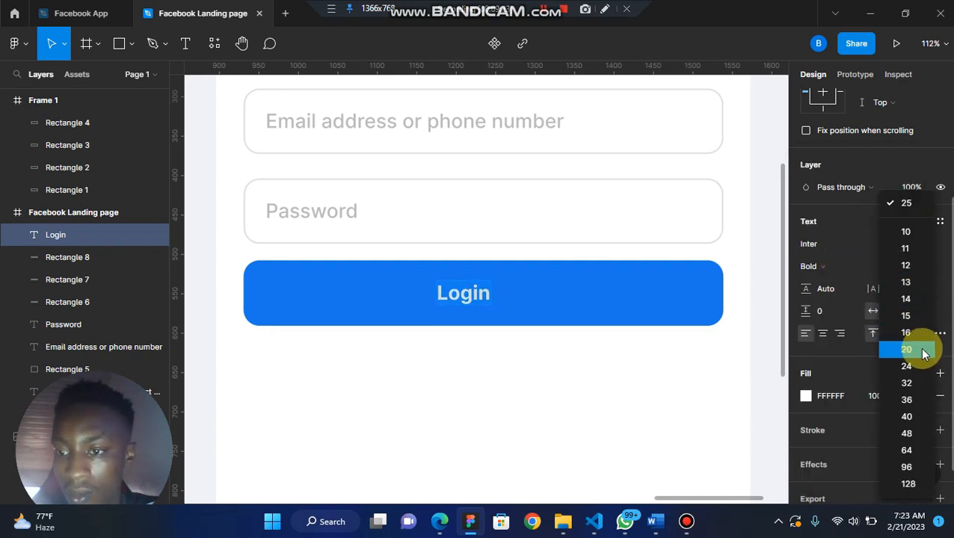
pyautogui.click(911, 383)
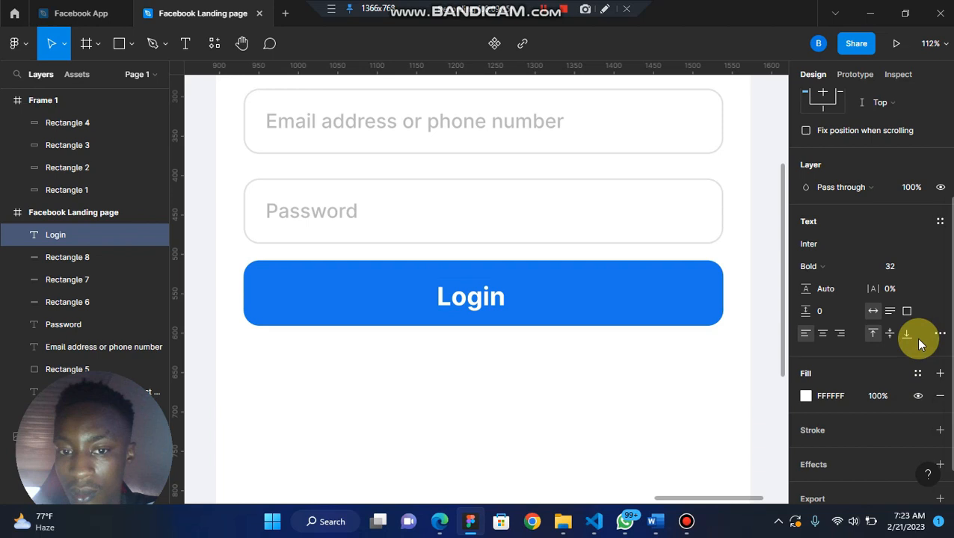
pyautogui.click(894, 267)
pyautogui.write('3')
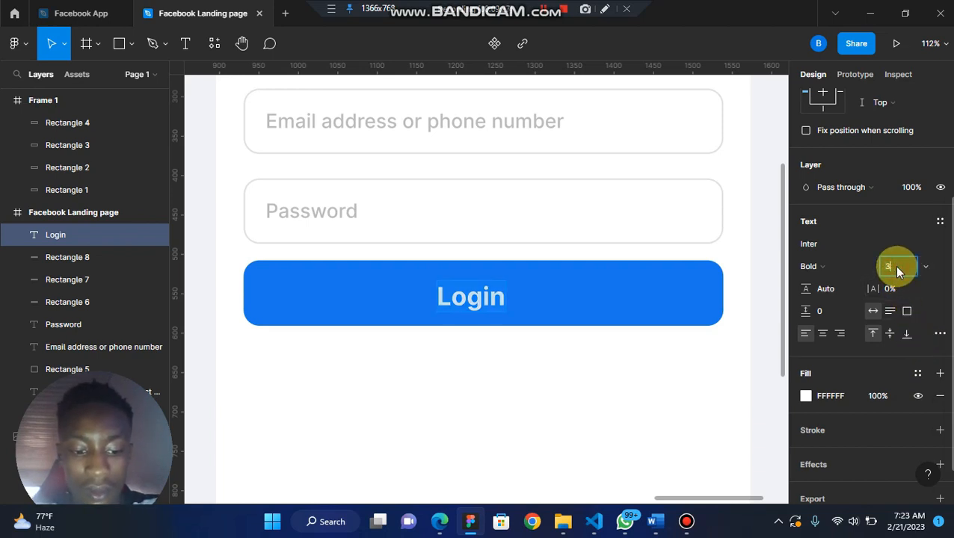
pyautogui.write('0')
pyautogui.press('Return')
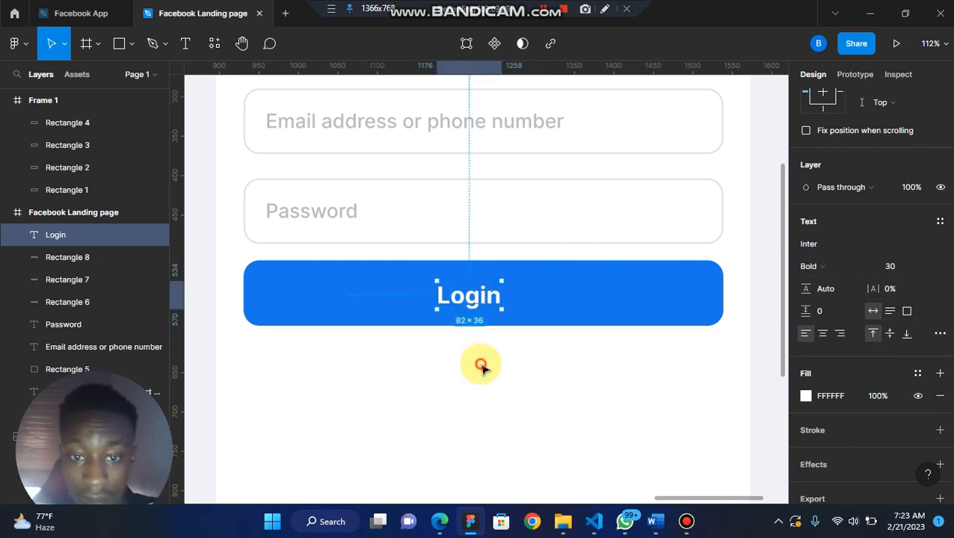
pyautogui.moveTo(504, 301); pyautogui.dragTo(502, 299)
# Compare the login button in the reference design with the button being built
pyautogui.scroll(-2, 502, 299)
pyautogui.click(600, 299)
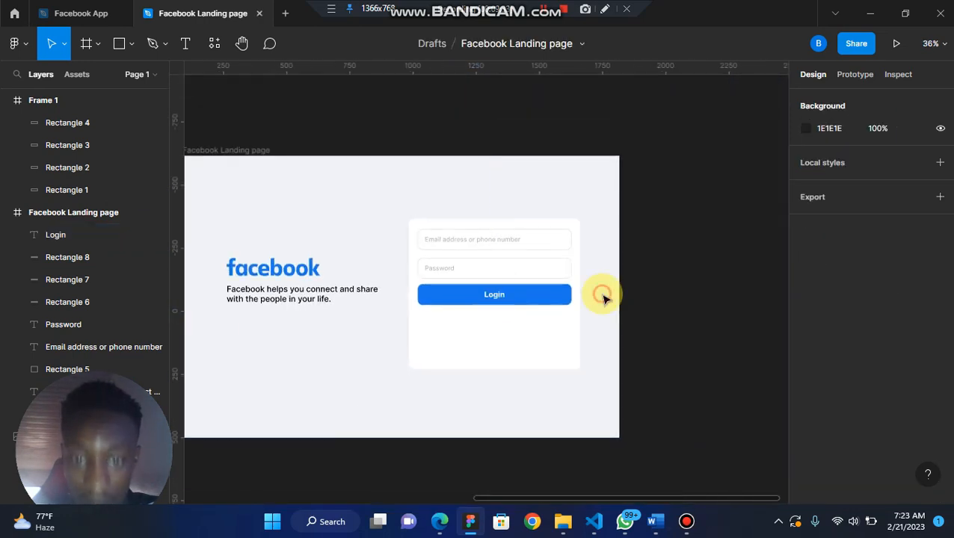
pyautogui.hscroll(-10, 423, 356)
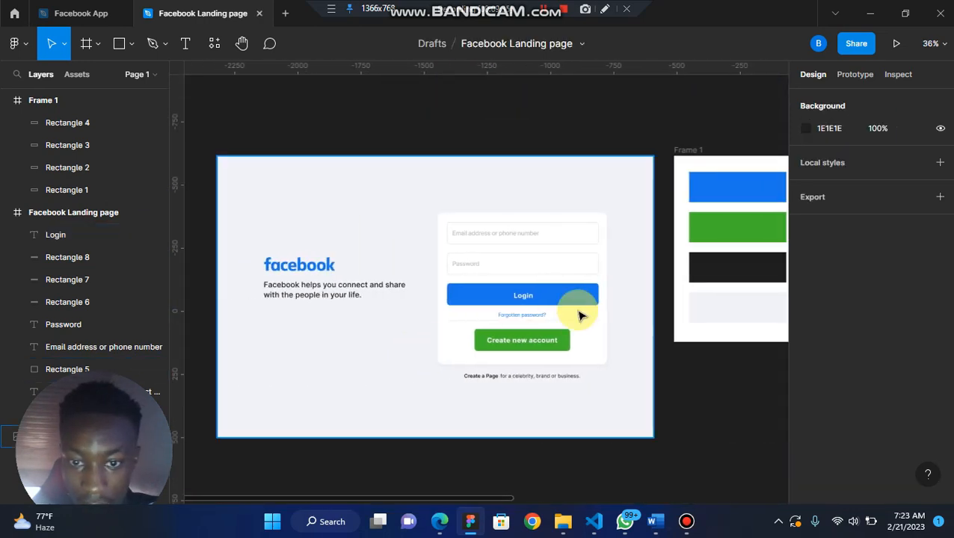
pyautogui.scroll(5, 575, 312)
pyautogui.hscroll(5, 580, 314)
pyautogui.hscroll(10, 579, 314)
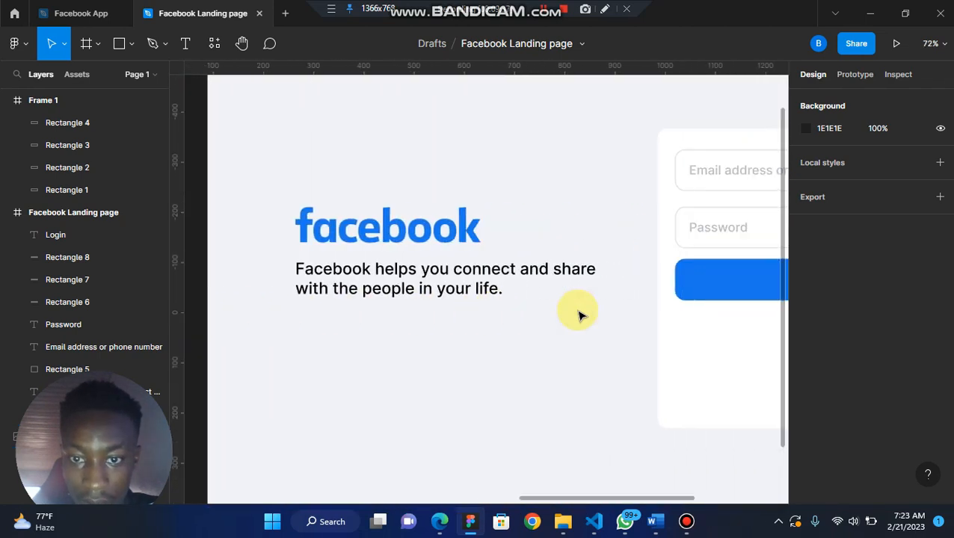
pyautogui.scroll(3, 445, 269)
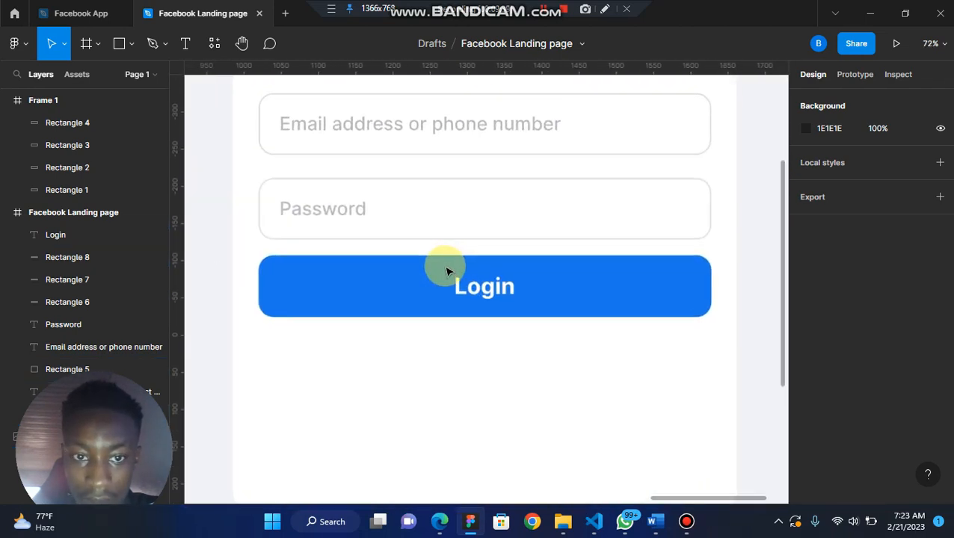
# Set the "Login" text's font size to 25, matching the password placeholder, and centre it on the blue button
pyautogui.click(333, 217)
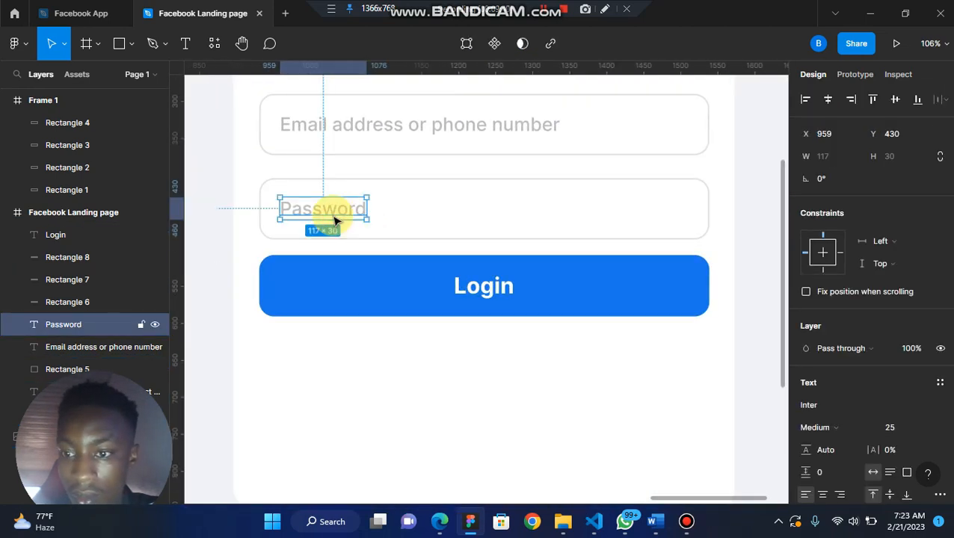
pyautogui.click(485, 286)
pyautogui.click(900, 430)
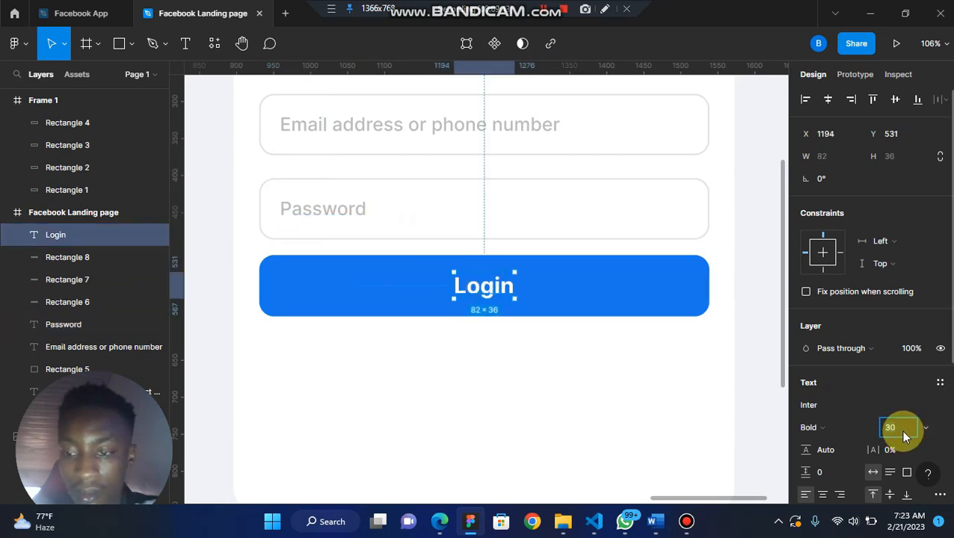
pyautogui.write('25')
pyautogui.press('Return')
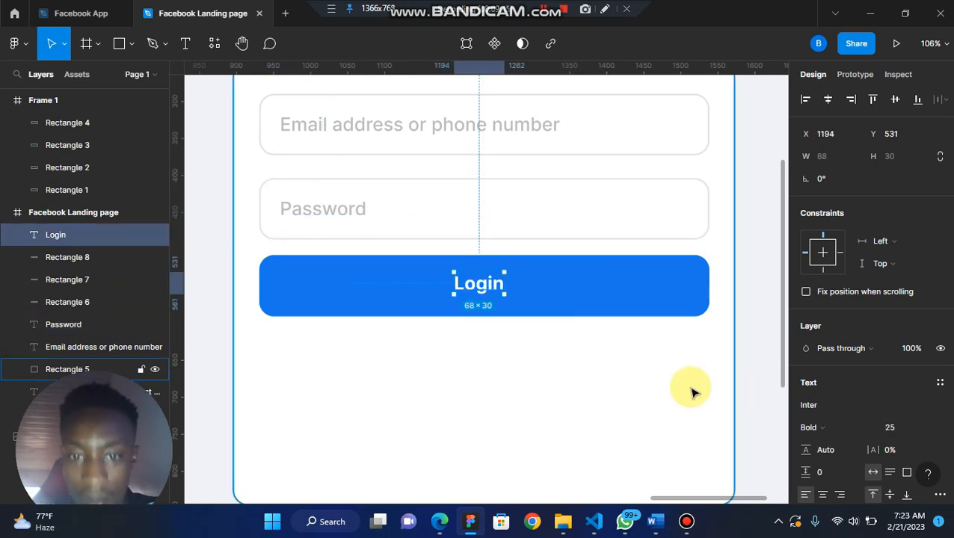
pyautogui.moveTo(499, 294); pyautogui.dragTo(492, 293)
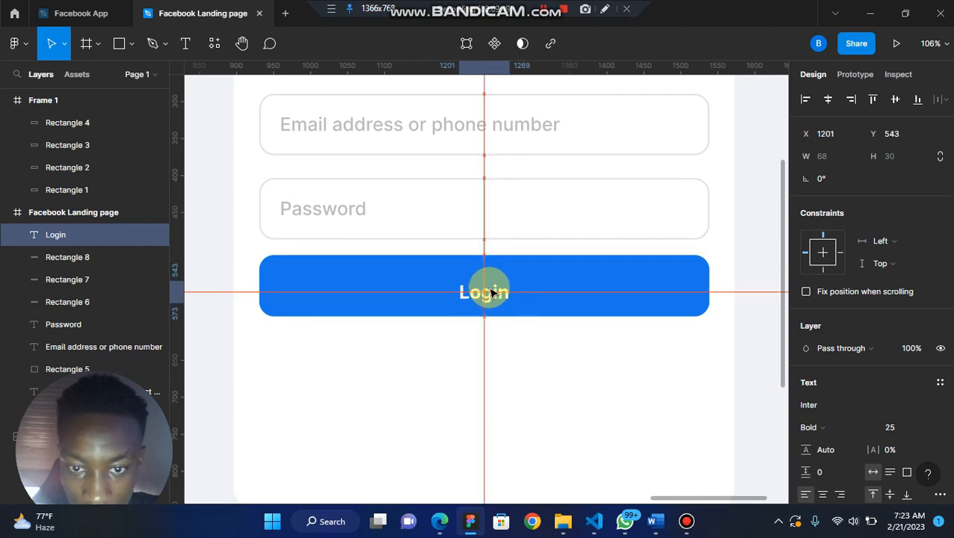
pyautogui.moveTo(492, 293); pyautogui.dragTo(488, 287)
pyautogui.click(585, 382)
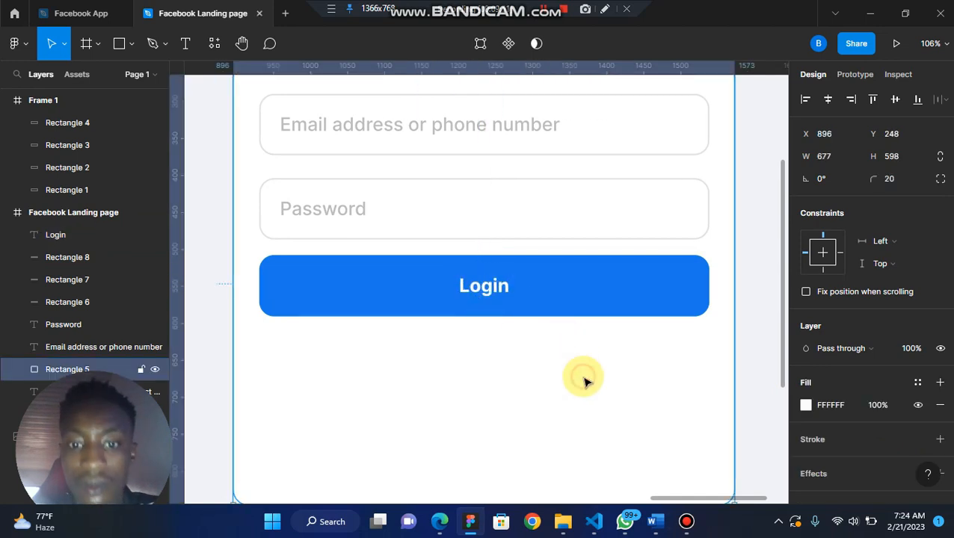
# Compare the area below the login button in the reference design with the card being built
pyautogui.scroll(-5, 585, 379)
pyautogui.hscroll(-5, 582, 374)
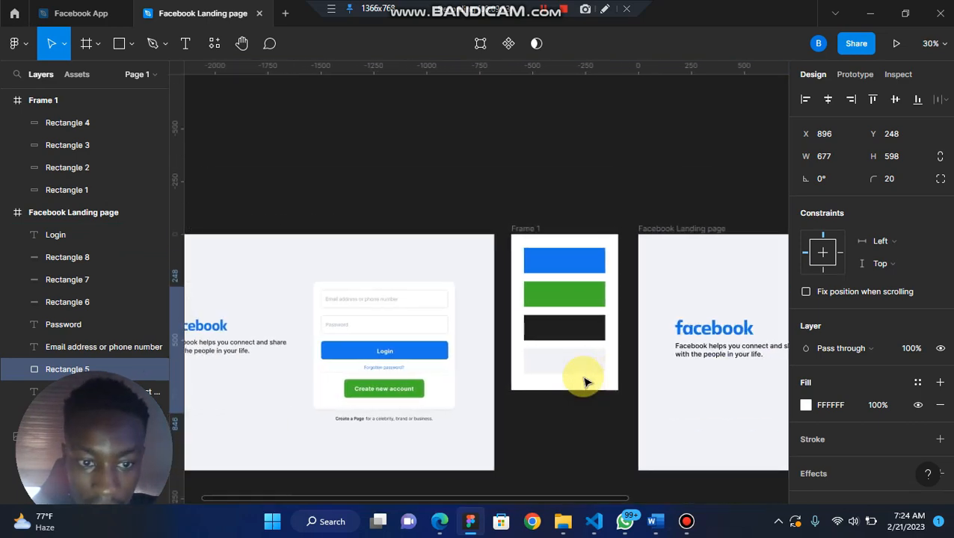
pyautogui.scroll(6, 414, 400)
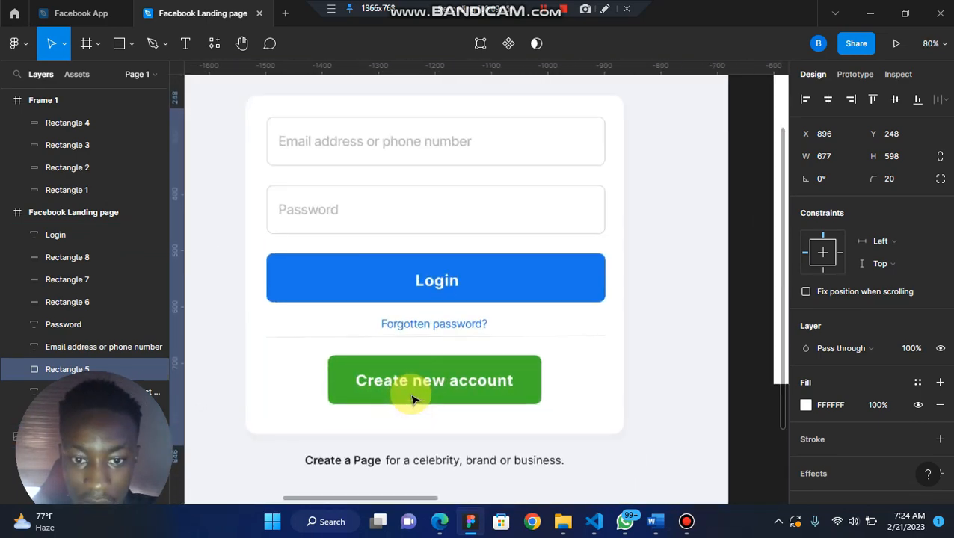
pyautogui.scroll(-5, 413, 400)
pyautogui.hscroll(5, 414, 396)
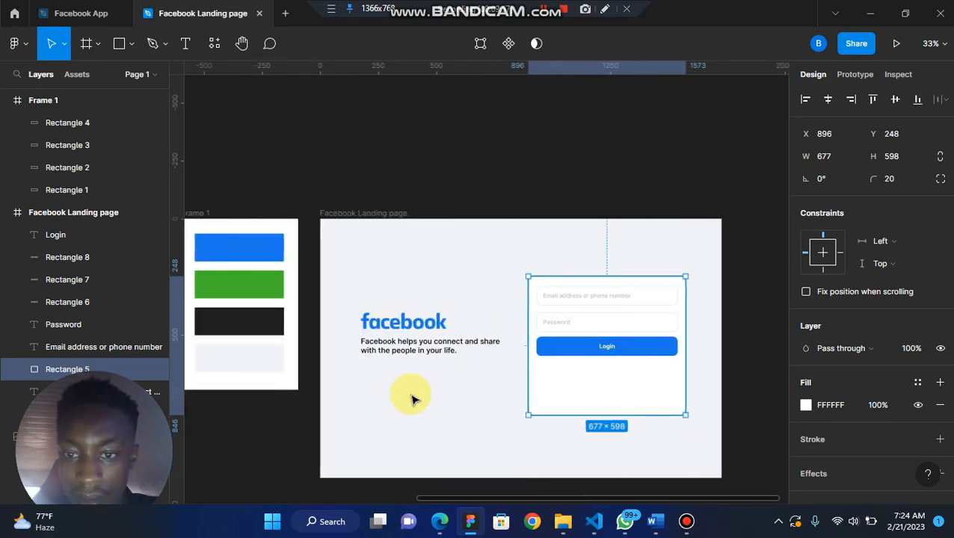
pyautogui.scroll(4, 654, 398)
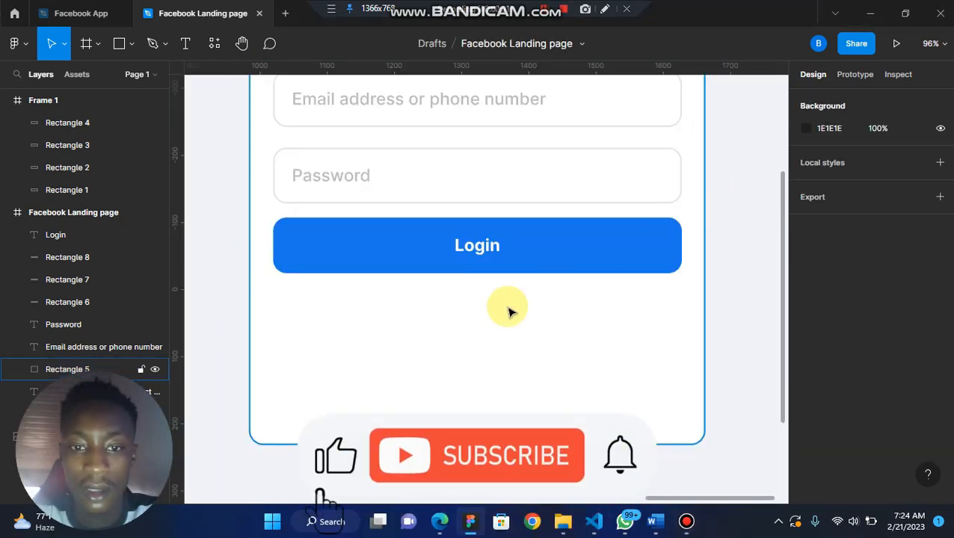
pyautogui.scroll(3, 509, 308)
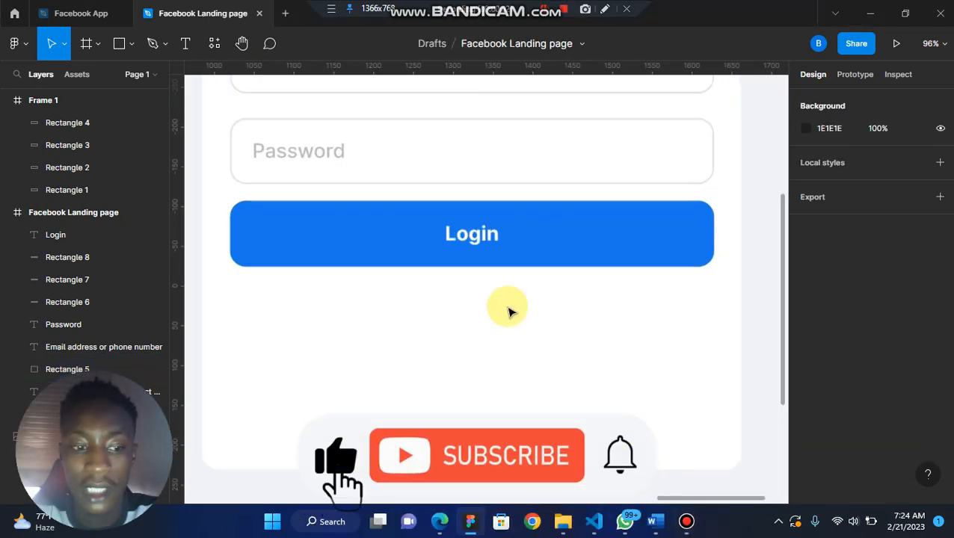
pyautogui.scroll(-3, 509, 311)
pyautogui.hscroll(-10, 509, 311)
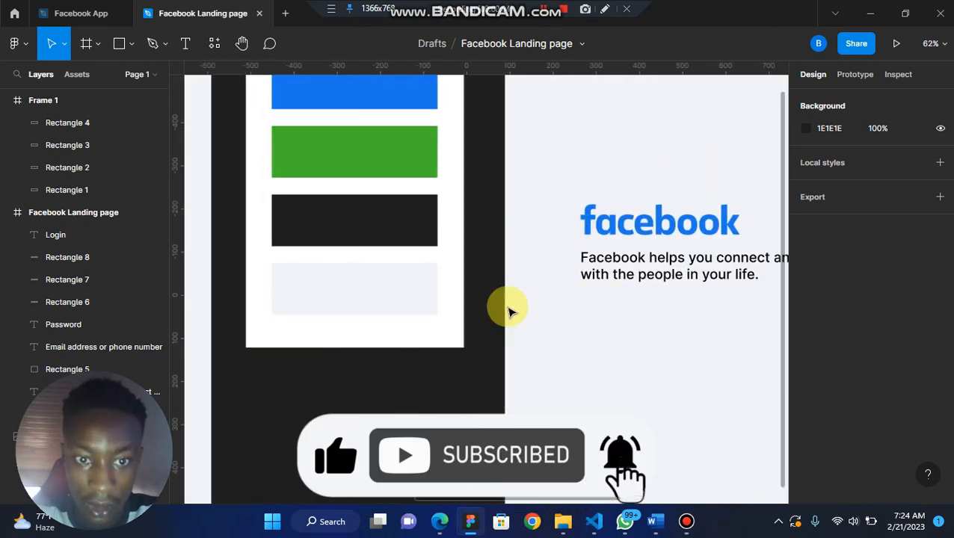
pyautogui.hscroll(-3, 510, 311)
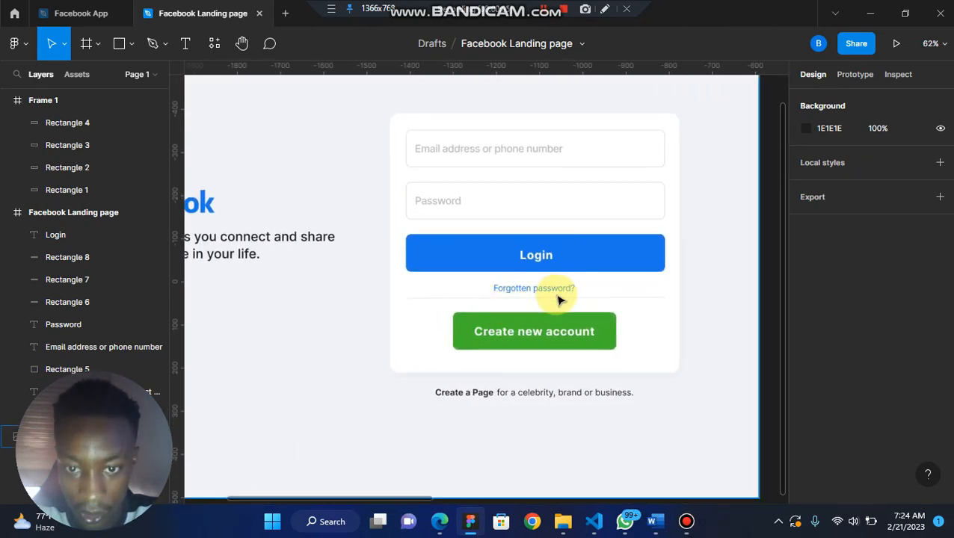
pyautogui.hscroll(8, 510, 299)
pyautogui.hscroll(-10, 557, 299)
pyautogui.hscroll(3, 558, 298)
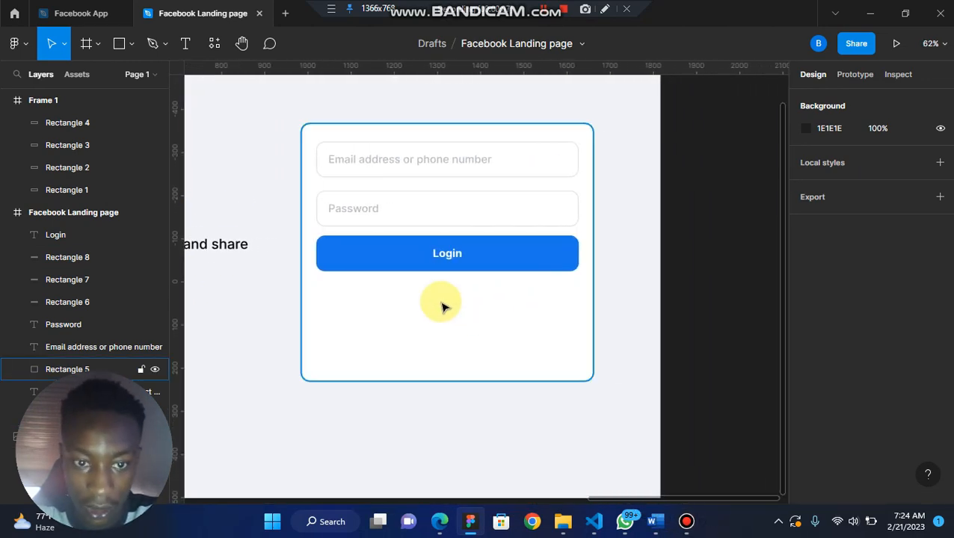
# Duplicate the "Password" placeholder below the blue button and change the copy's text to "Forgotten password"
pyautogui.scroll(2, 445, 306)
pyautogui.click(338, 185)
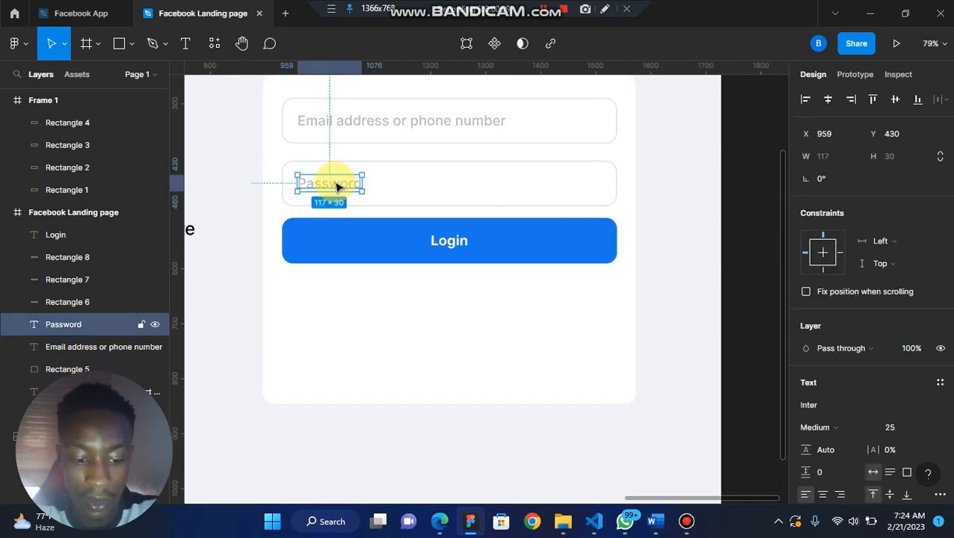
pyautogui.moveTo(337, 185); pyautogui.dragTo(453, 285)
pyautogui.doubleClick(454, 285)
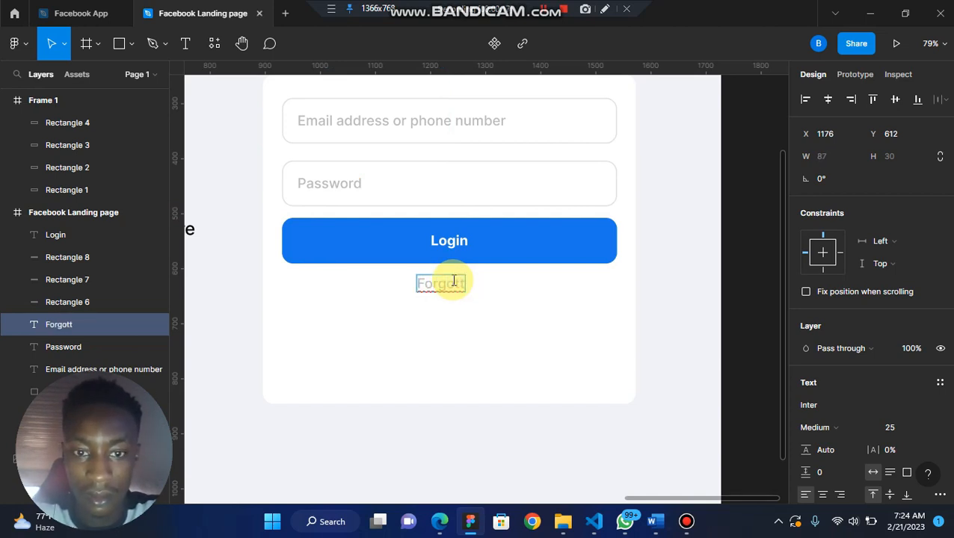
pyautogui.hscroll(-17, 454, 281)
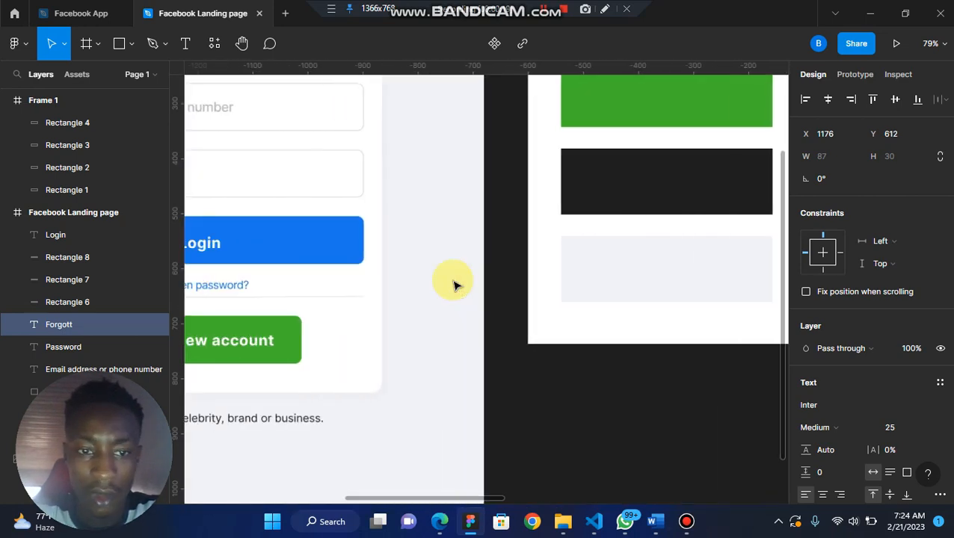
pyautogui.hscroll(6, 453, 281)
pyautogui.hscroll(10, 453, 283)
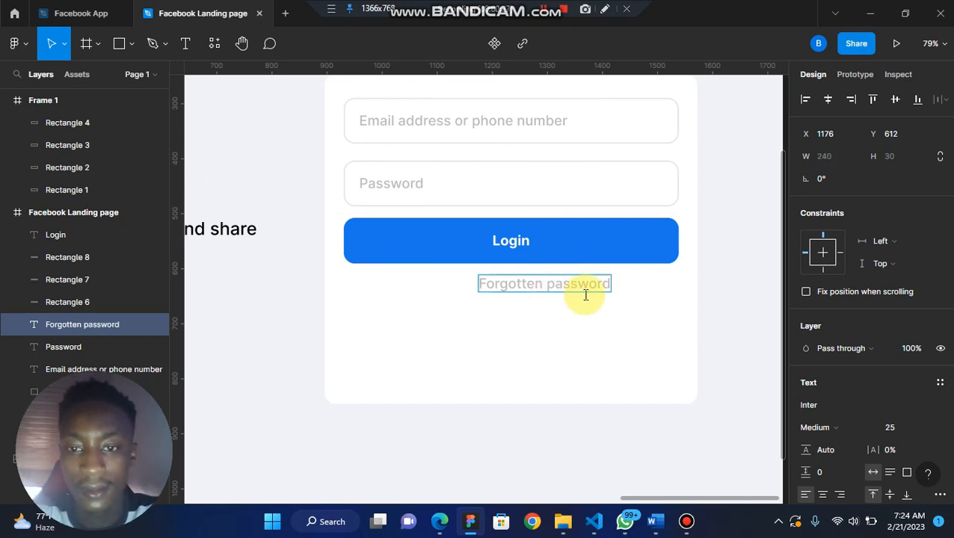
# Centre the "Forgotten password" text under the blue button and set its font size to 20
pyautogui.moveTo(583, 294); pyautogui.dragTo(552, 284)
pyautogui.click(922, 425)
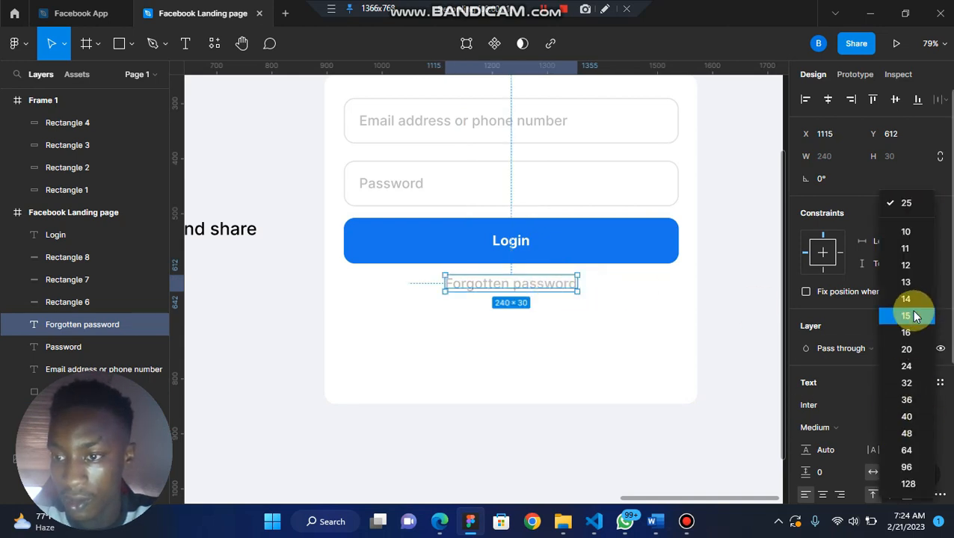
pyautogui.click(918, 356)
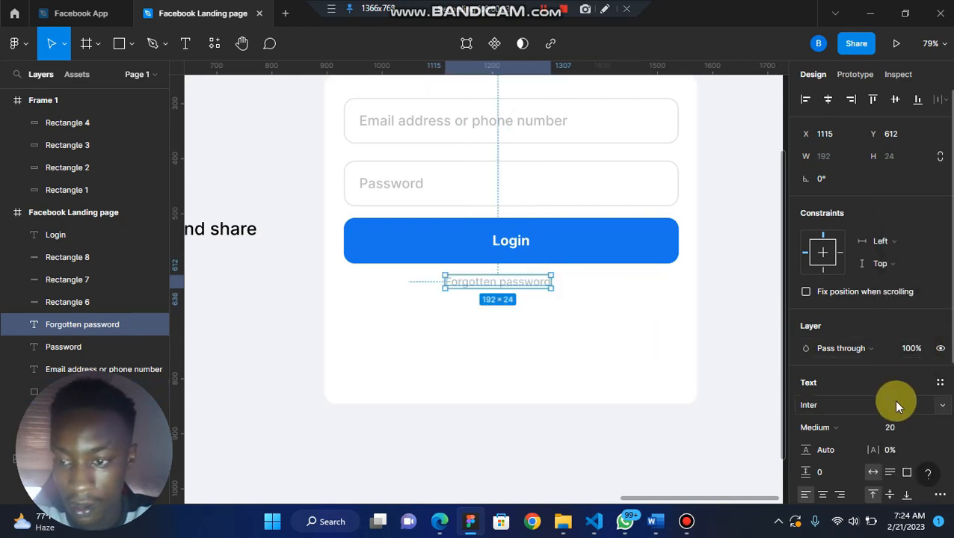
# Set the "Forgotten password" text's fill to the document blue 1977F3 and compare it with the reference design
pyautogui.scroll(-3, 859, 372)
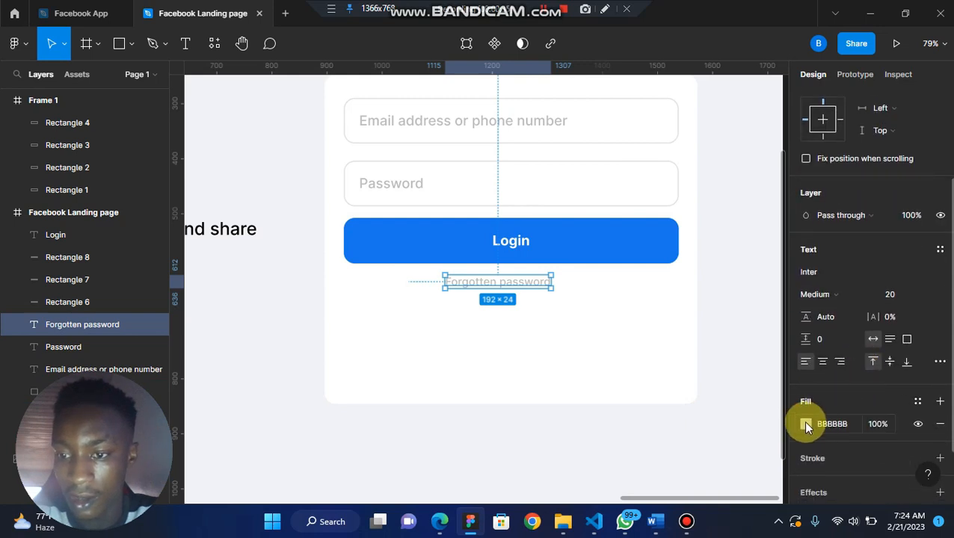
pyautogui.click(805, 423)
pyautogui.click(725, 435)
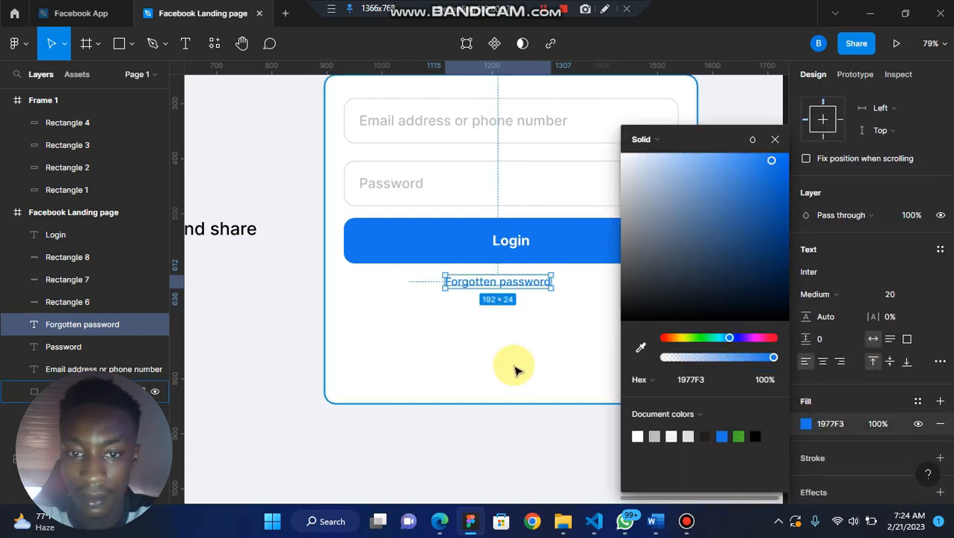
pyautogui.hscroll(-5, 480, 337)
pyautogui.hscroll(5, 481, 337)
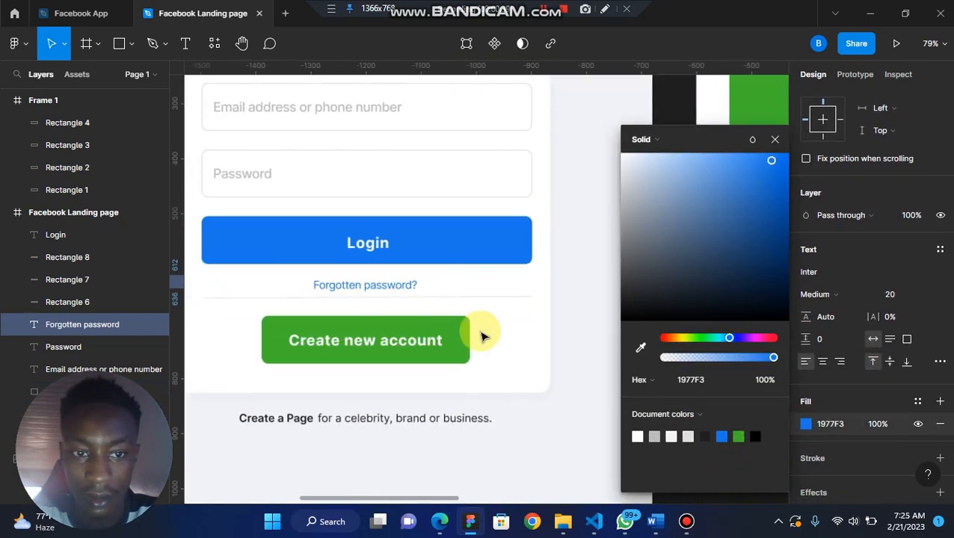
pyautogui.hscroll(-10, 480, 337)
pyautogui.hscroll(15, 481, 337)
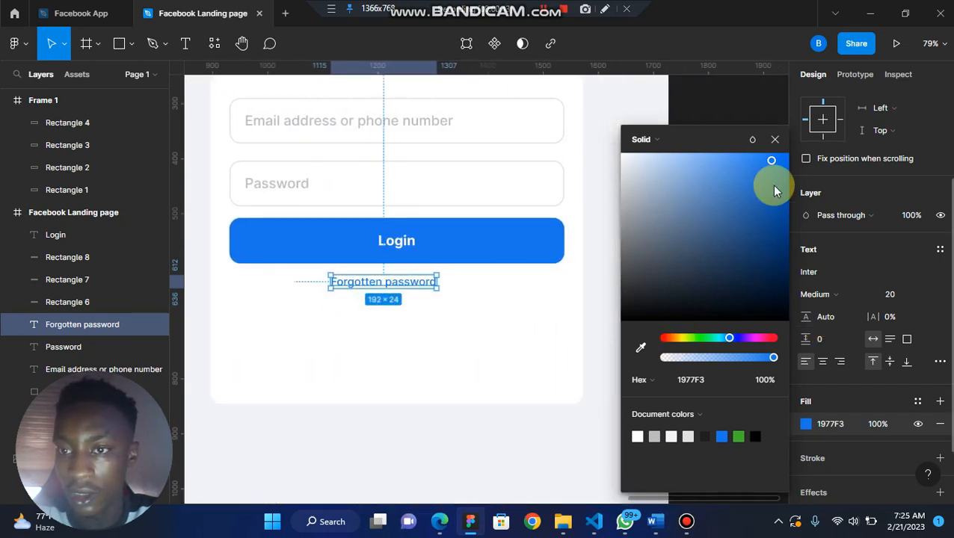
pyautogui.click(775, 139)
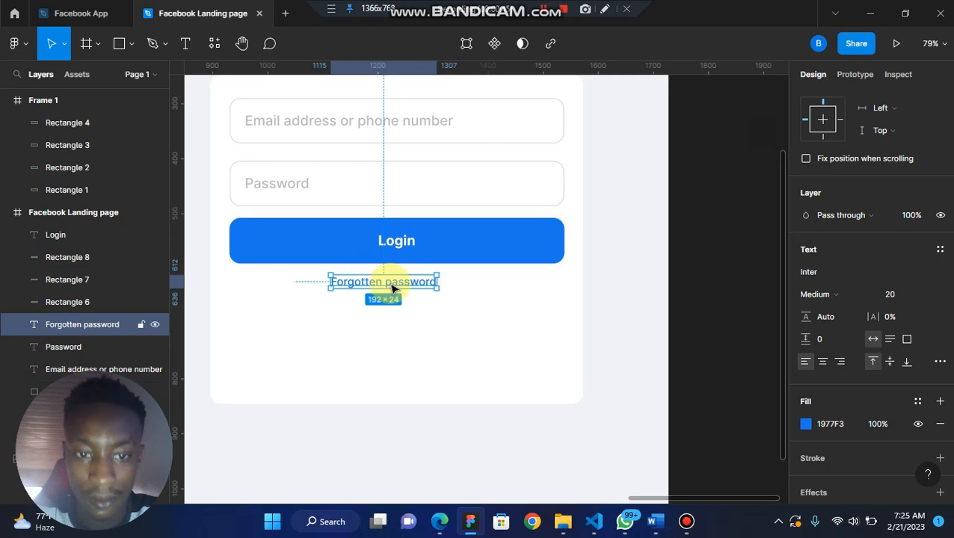
# Re-centre the "Forgotten password" text under the blue button and set its font weight to Regular
pyautogui.moveTo(391, 288); pyautogui.dragTo(404, 286)
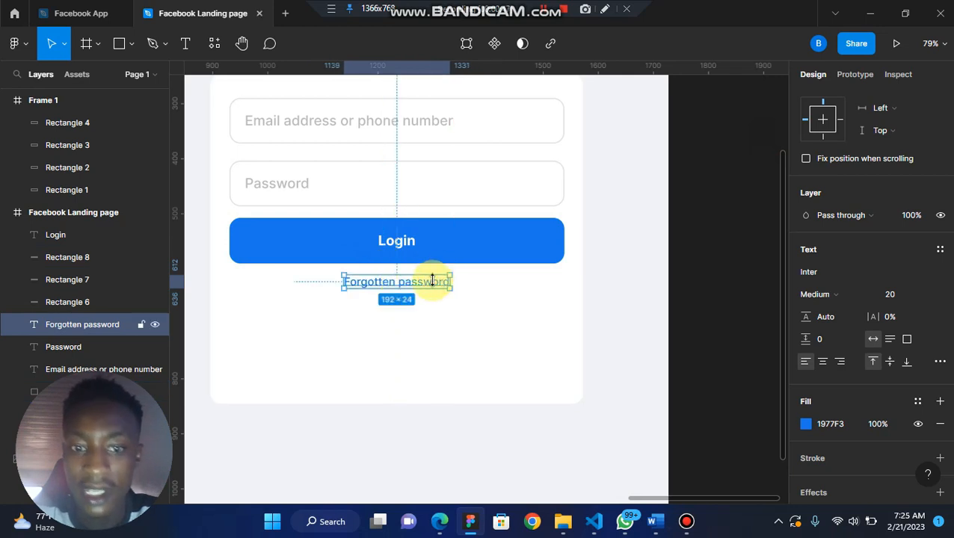
pyautogui.click(871, 294)
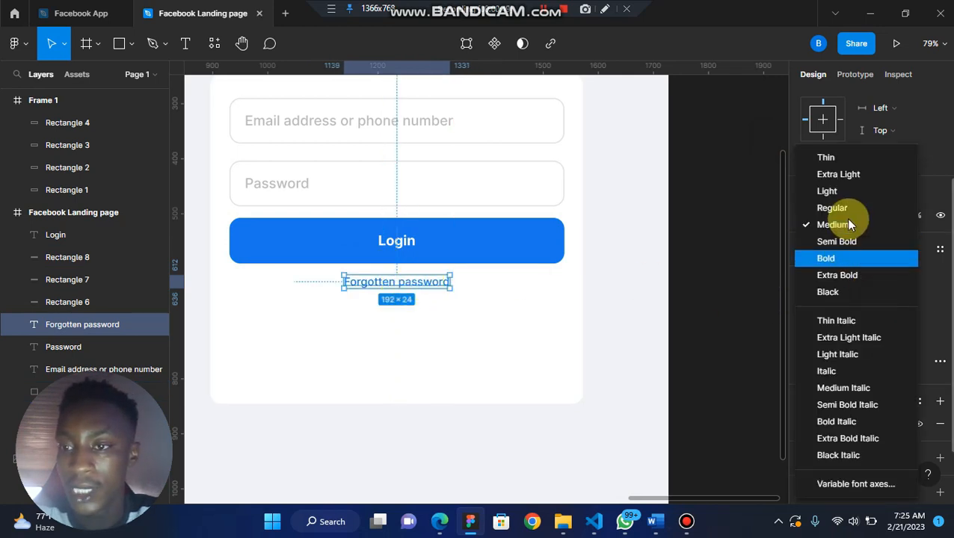
pyautogui.click(846, 210)
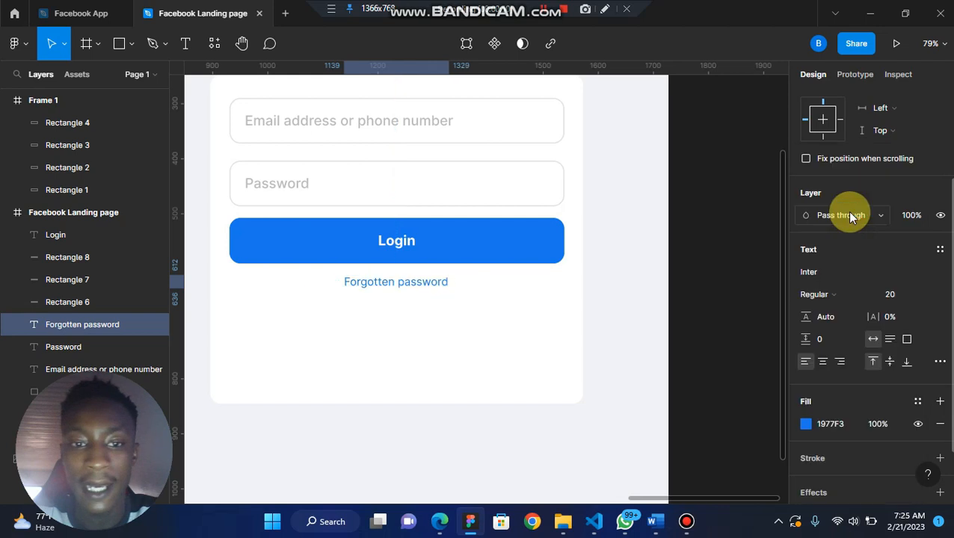
pyautogui.click(504, 322)
# Add a question mark to make the text "Forgotten password?" and re-centre it under the login button
pyautogui.click(407, 290)
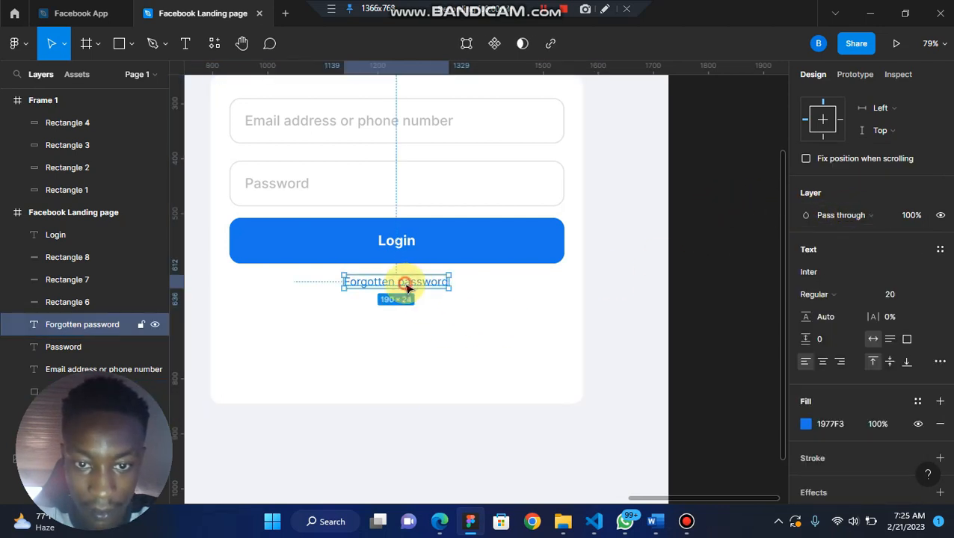
pyautogui.doubleClick(411, 287)
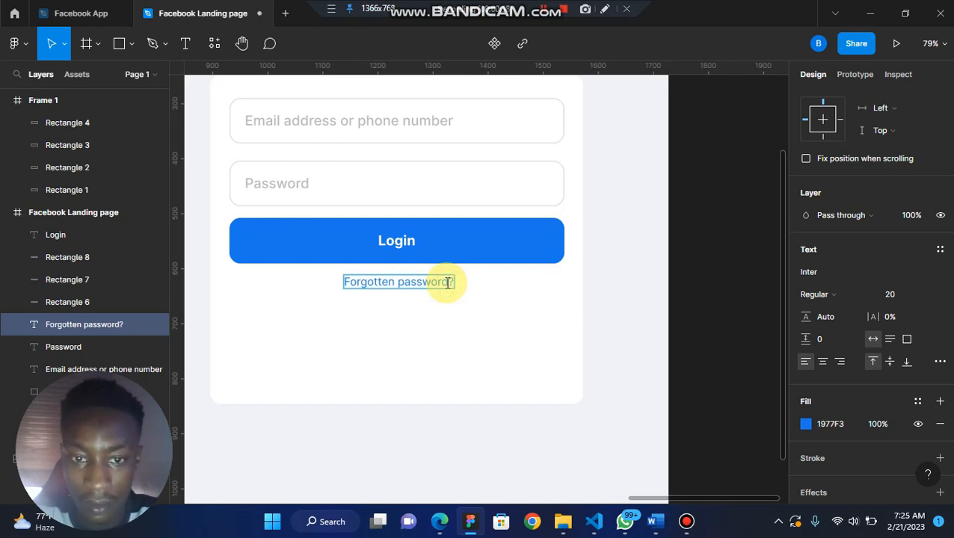
pyautogui.click(480, 289)
pyautogui.moveTo(410, 283); pyautogui.dragTo(405, 281)
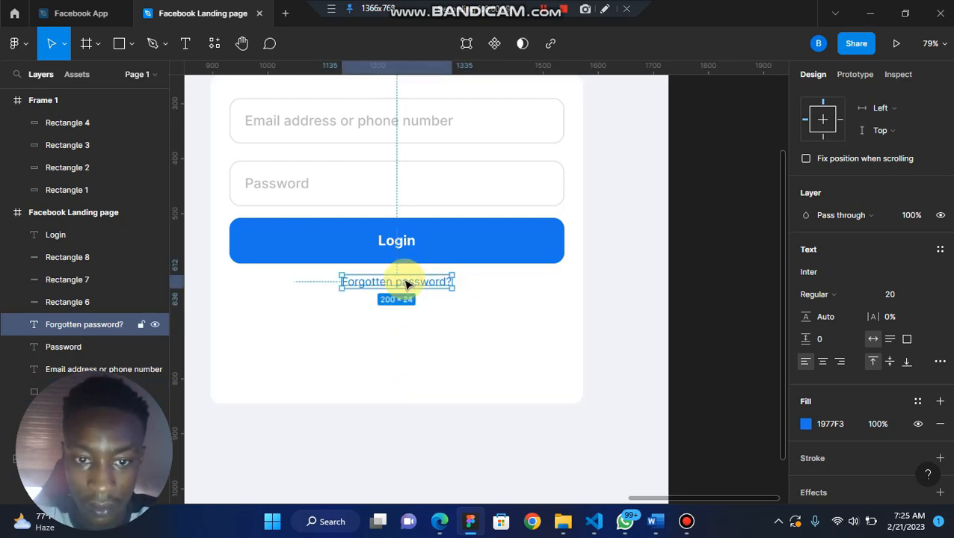
pyautogui.click(624, 313)
# Examine the divider line below "Forgotten password?" in the reference design and compare it with the card being built
pyautogui.hscroll(-2, 623, 312)
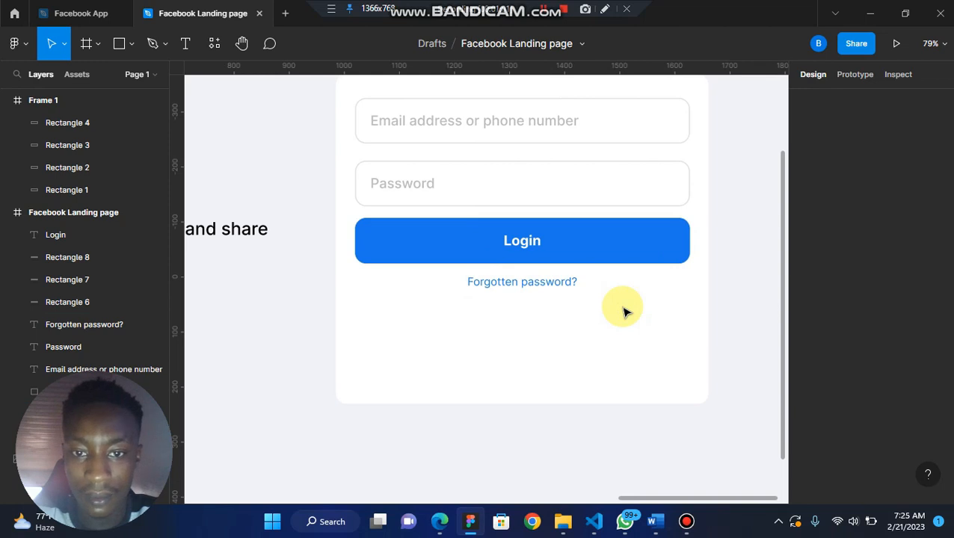
pyautogui.scroll(-4, 627, 313)
pyautogui.hscroll(-7, 626, 312)
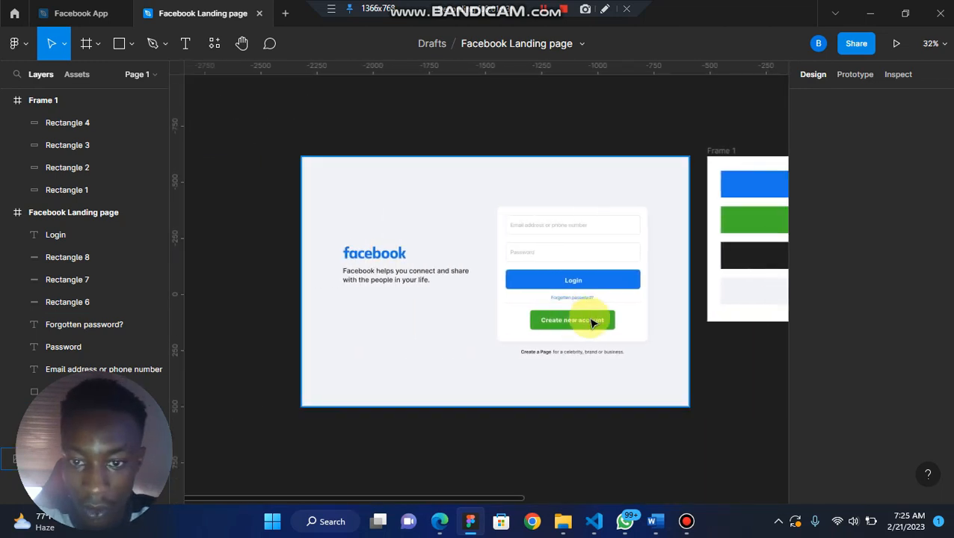
pyautogui.scroll(4, 591, 321)
pyautogui.hscroll(4, 541, 336)
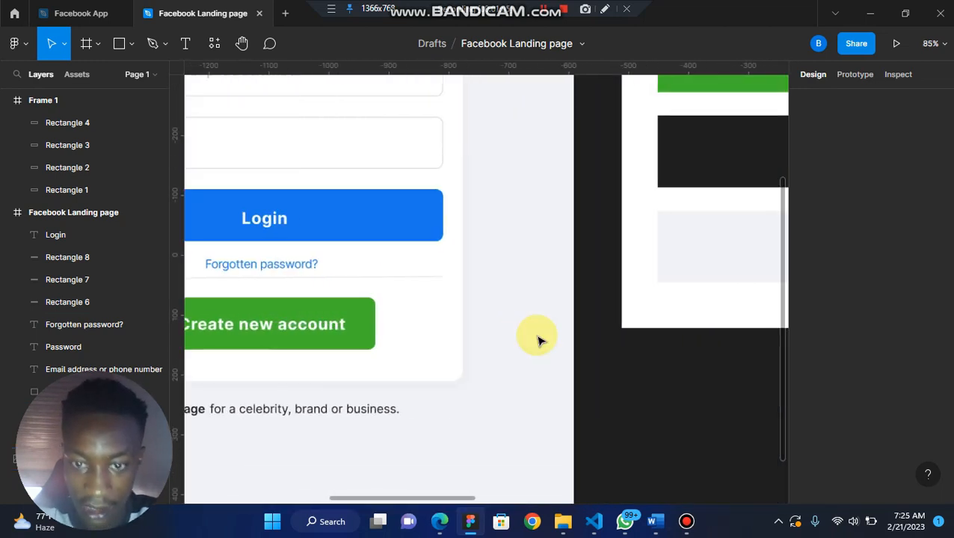
pyautogui.hscroll(10, 637, 385)
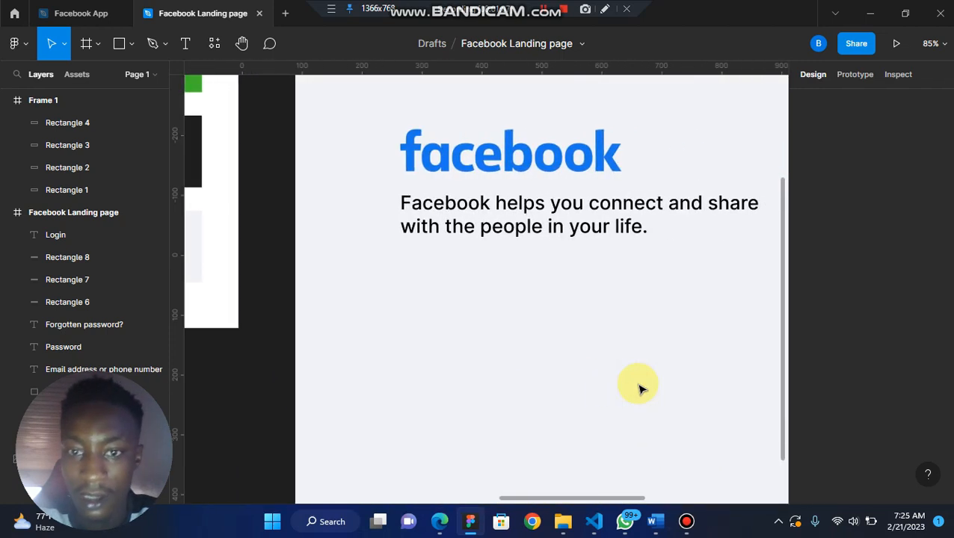
pyautogui.hscroll(10, 640, 389)
pyautogui.scroll(1, 457, 348)
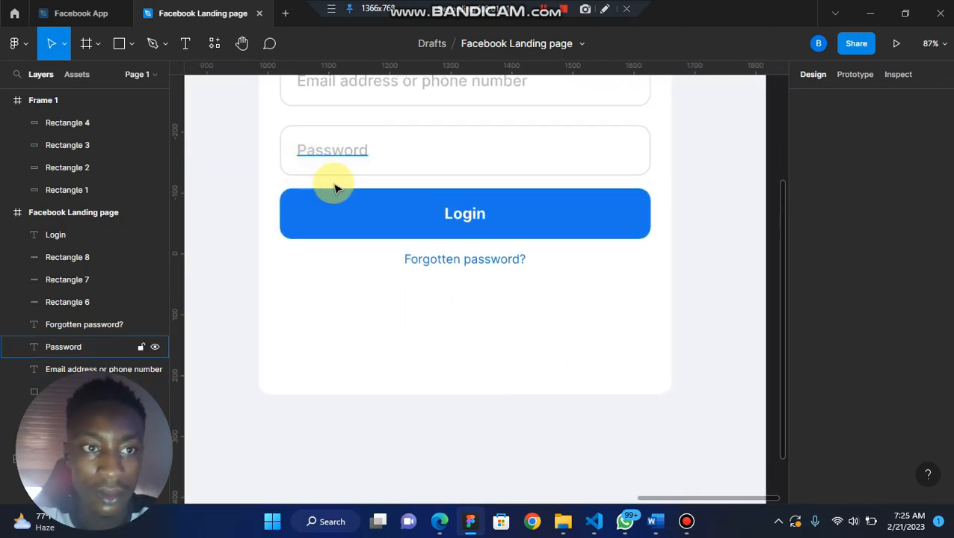
pyautogui.hscroll(-20, 341, 196)
pyautogui.hscroll(9, 346, 198)
pyautogui.hscroll(-2, 348, 201)
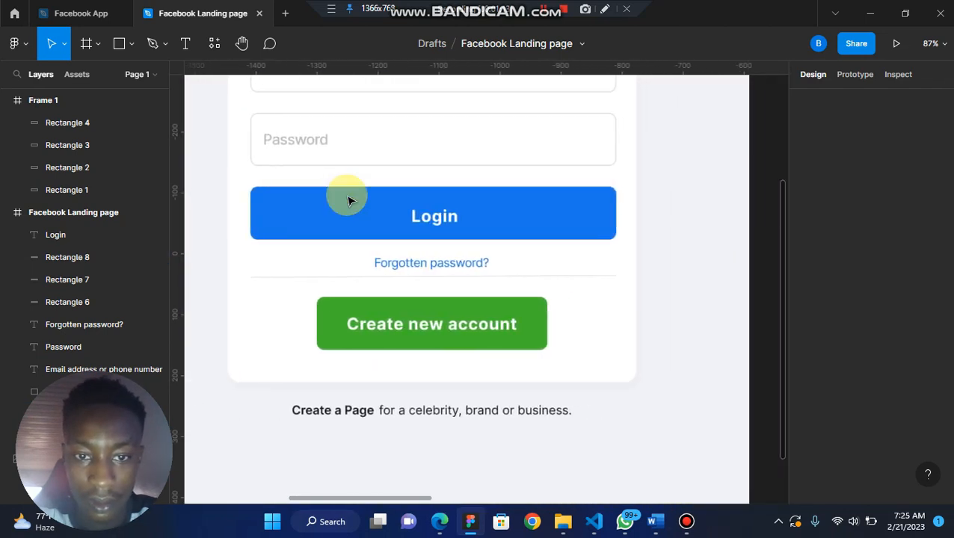
pyautogui.hscroll(8, 347, 200)
pyautogui.hscroll(-6, 347, 200)
pyautogui.hscroll(20, 347, 201)
pyautogui.hscroll(-4, 347, 201)
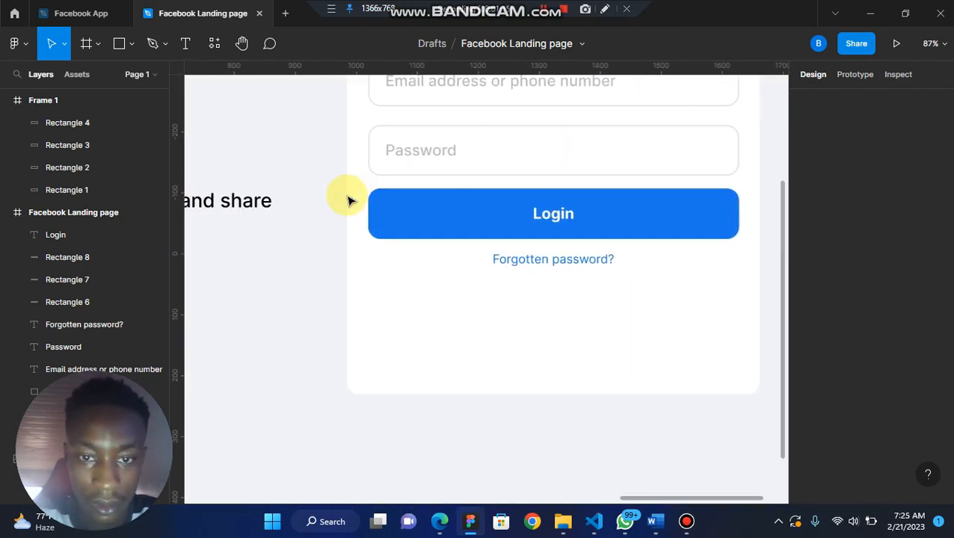
pyautogui.hscroll(1, 347, 198)
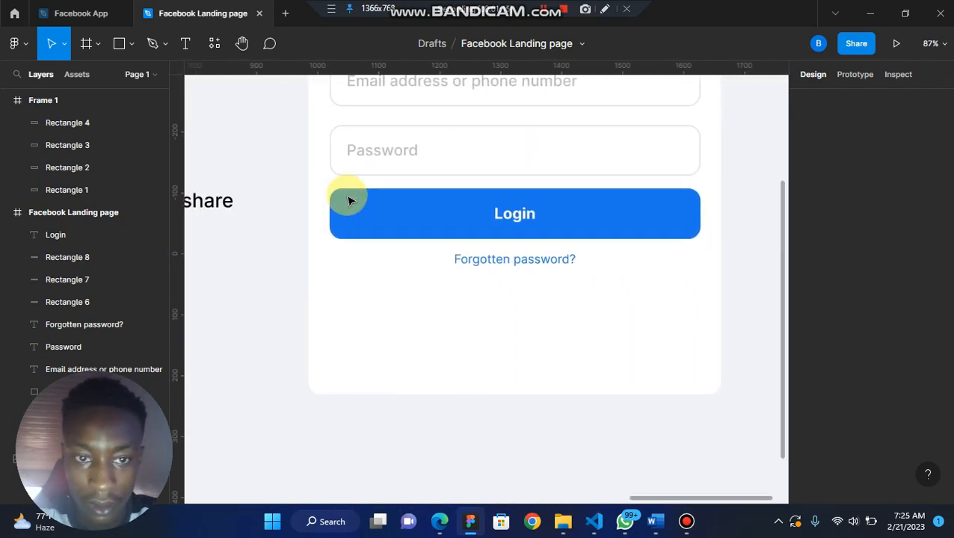
# Draw a horizontal divider line about 600 wide below "Forgotten password?" with the Pen tool
pyautogui.click(150, 46)
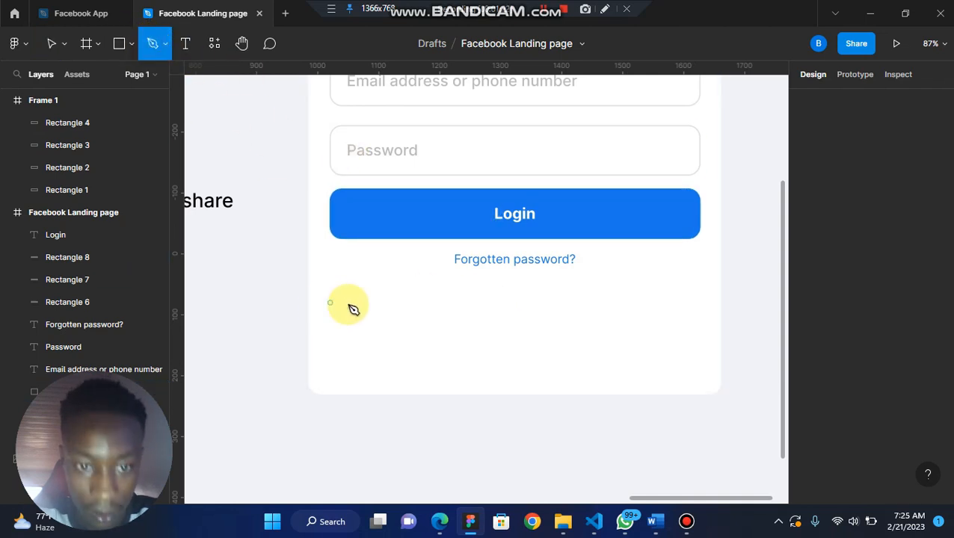
pyautogui.click(332, 302)
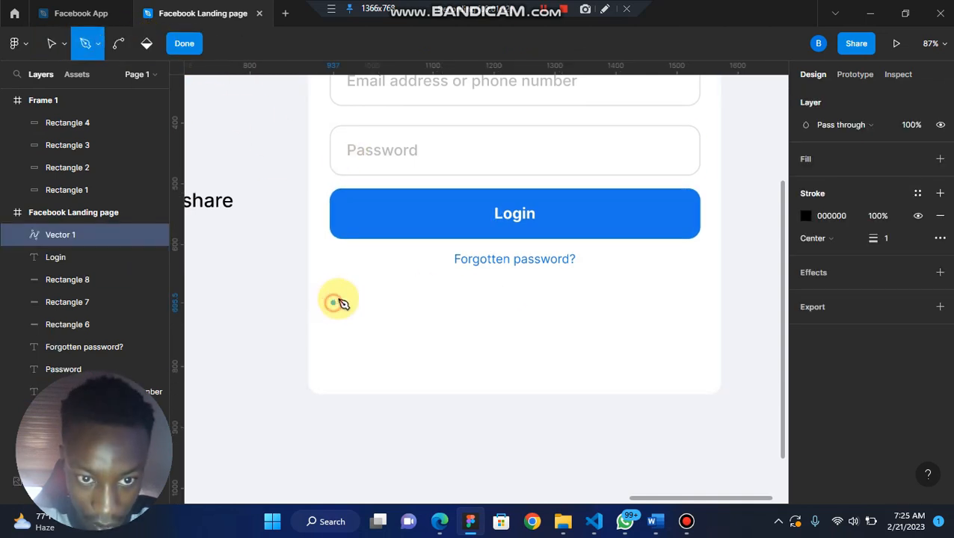
pyautogui.click(549, 302)
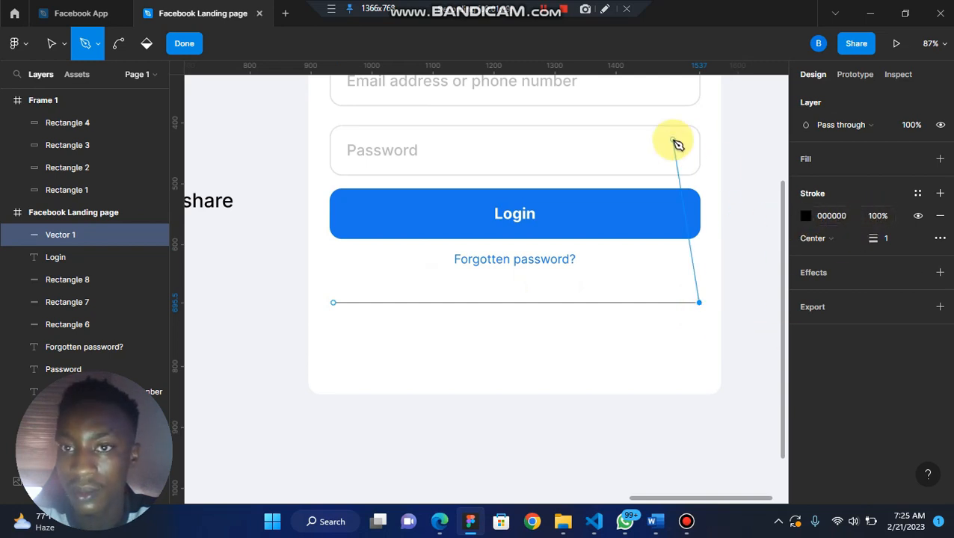
pyautogui.click(184, 45)
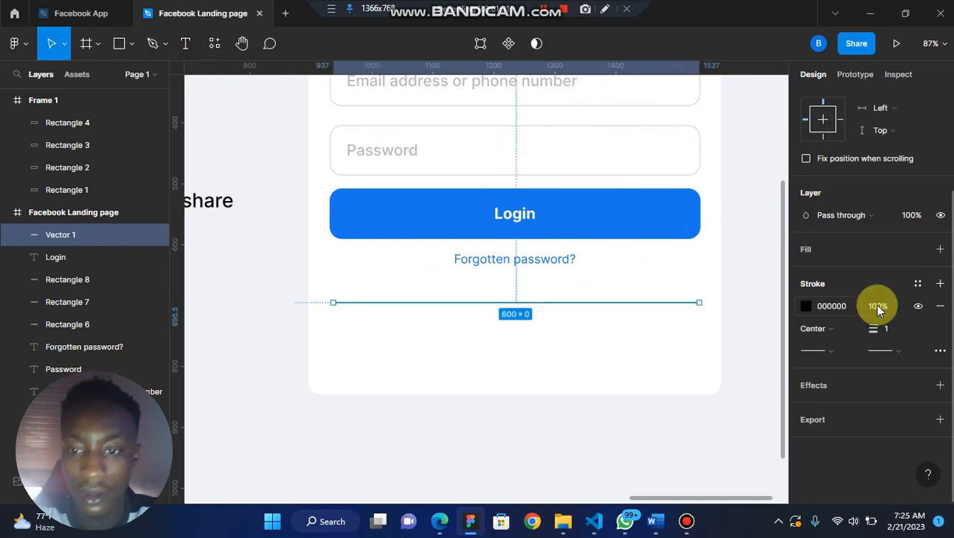
# Set the divider line's stroke to the light grey document colour BBBBBB
pyautogui.click(806, 312)
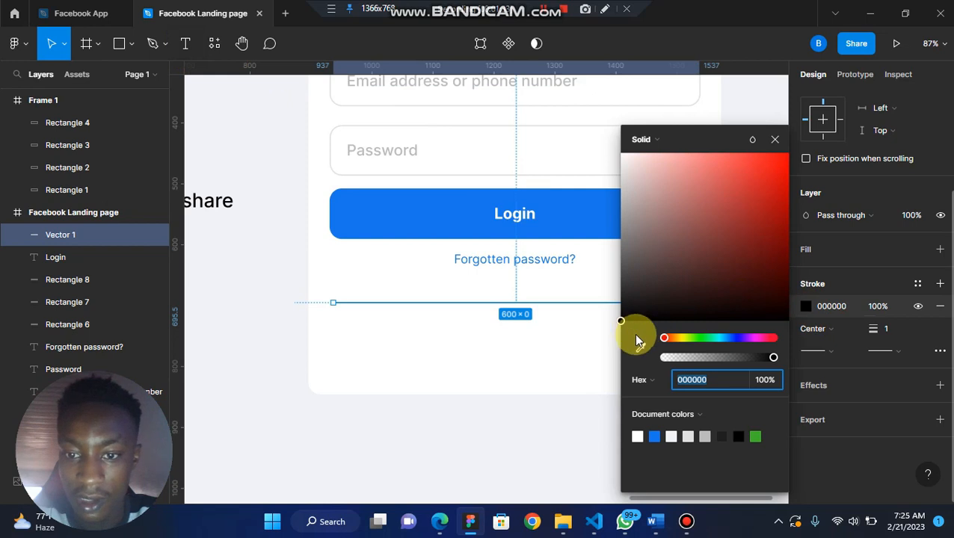
pyautogui.click(706, 435)
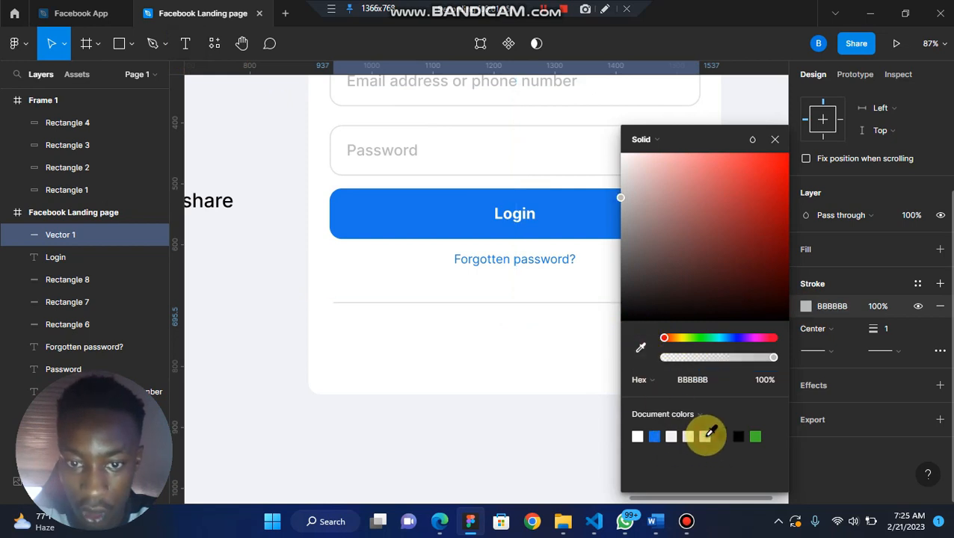
pyautogui.click(460, 420)
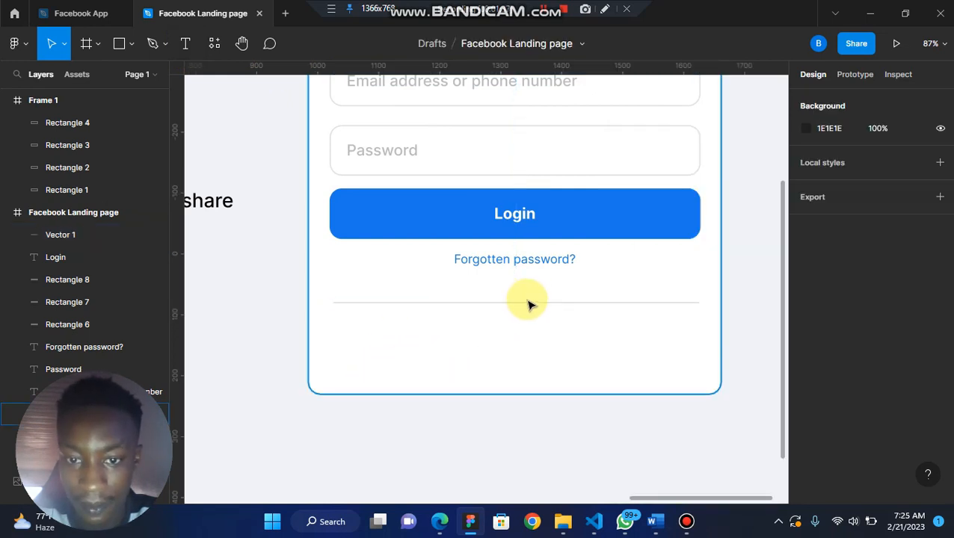
# Move the divider up just beneath "Forgotten password?" and extend it to about 608 to match the Login button's edges
pyautogui.moveTo(528, 303); pyautogui.dragTo(523, 278)
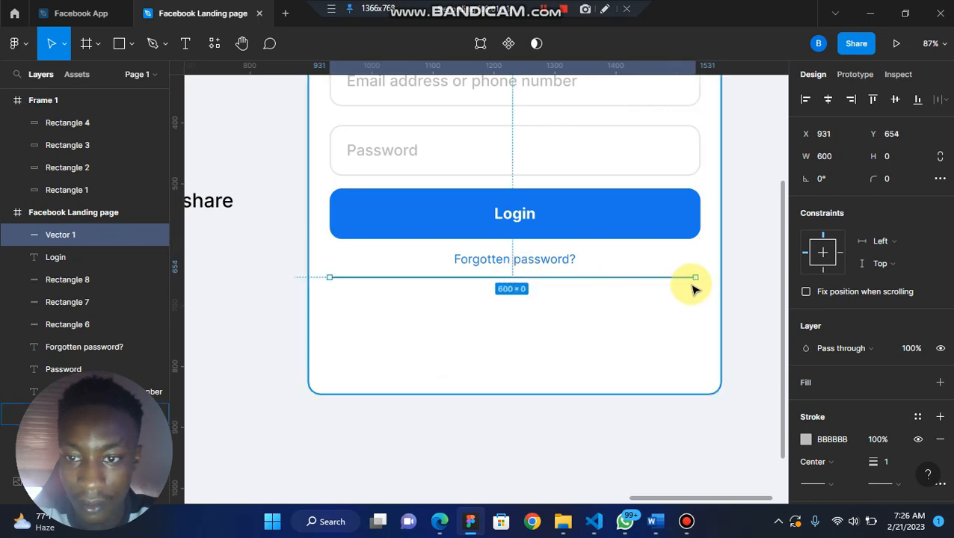
pyautogui.moveTo(700, 275); pyautogui.dragTo(703, 275)
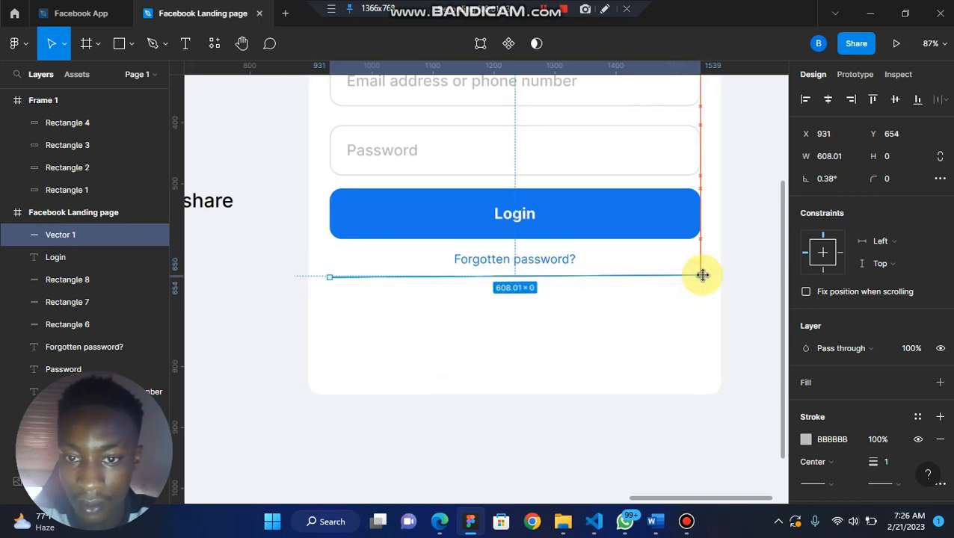
pyautogui.click(740, 290)
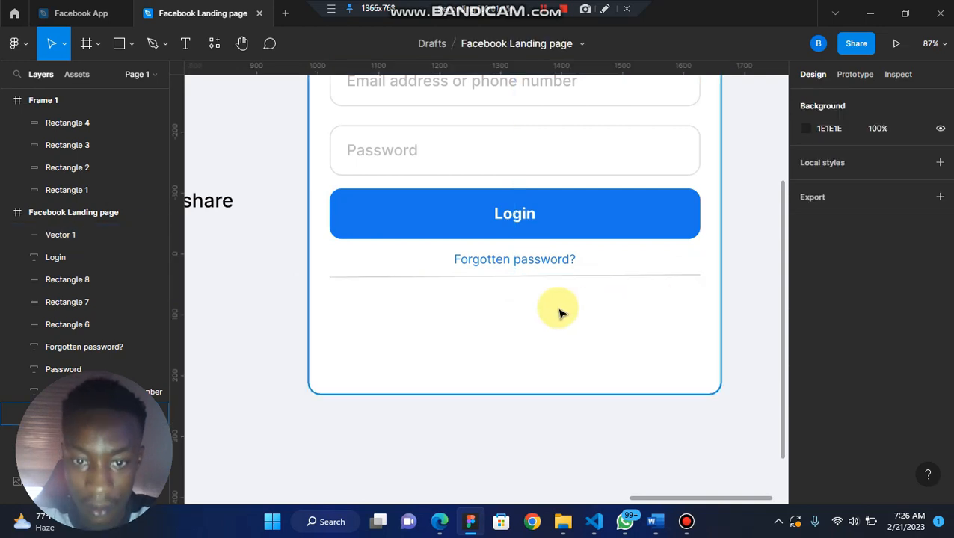
# Check the reference card's green button and duplicate the Login button with its text below the divider
pyautogui.scroll(2, 561, 314)
pyautogui.scroll(-6, 561, 314)
pyautogui.hscroll(-2, 562, 313)
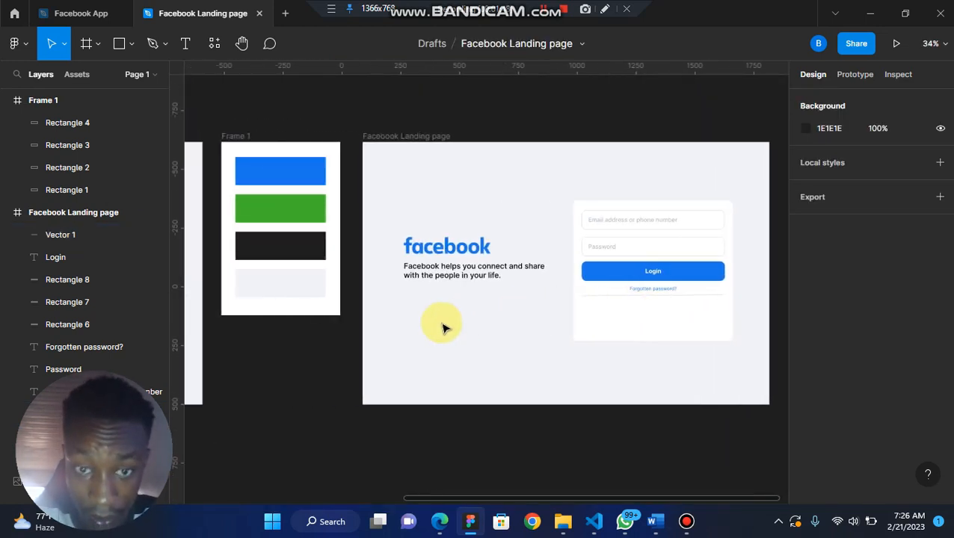
pyautogui.hscroll(-6, 443, 329)
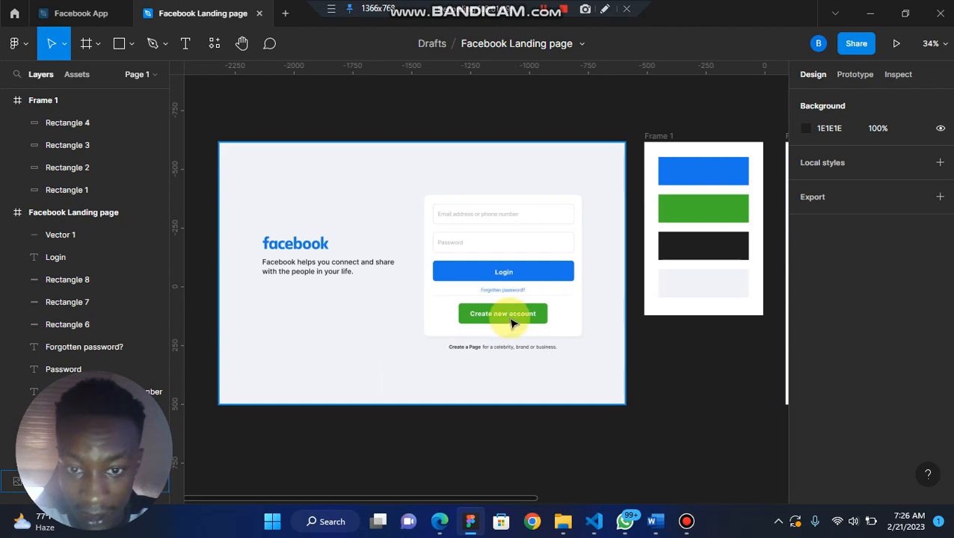
pyautogui.hscroll(9, 511, 321)
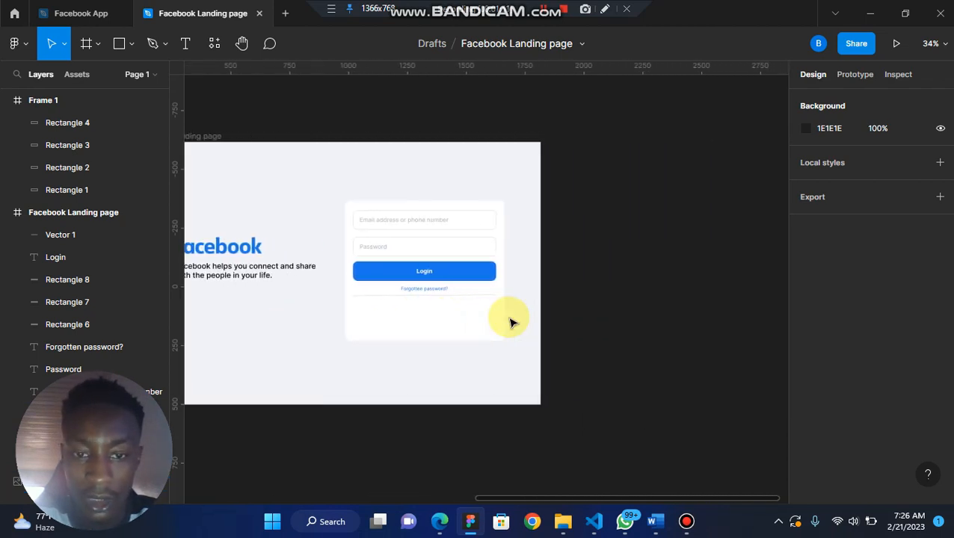
pyautogui.hscroll(-2, 510, 321)
pyautogui.scroll(5, 511, 323)
pyautogui.click(605, 241)
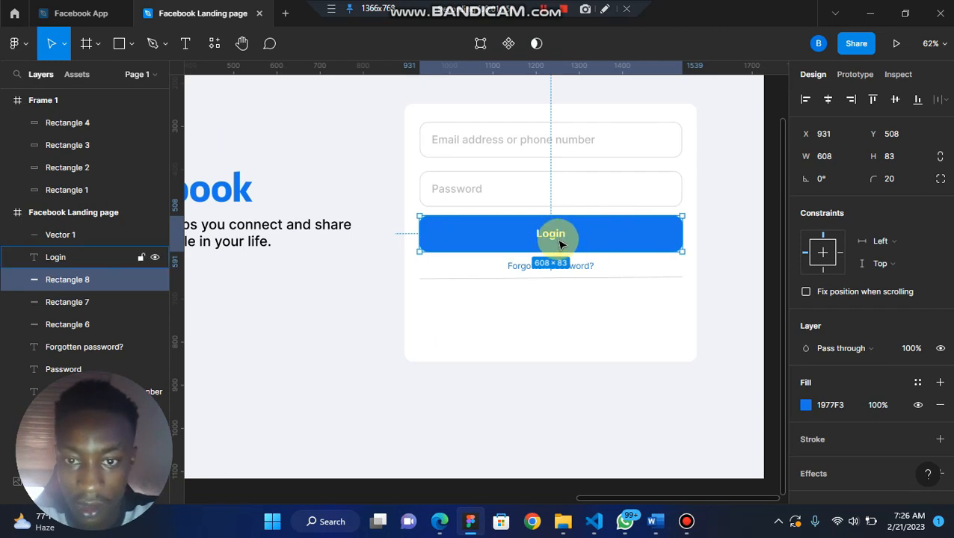
pyautogui.keyDown('shift'); pyautogui.click(559, 240); pyautogui.keyUp('shift')
pyautogui.moveTo(598, 236); pyautogui.dragTo(595, 311)
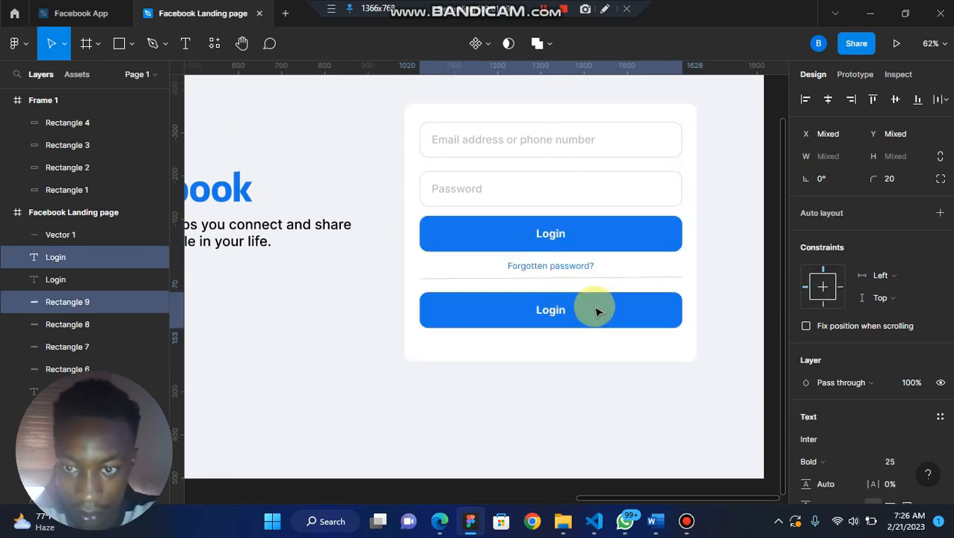
pyautogui.moveTo(680, 303); pyautogui.dragTo(644, 302)
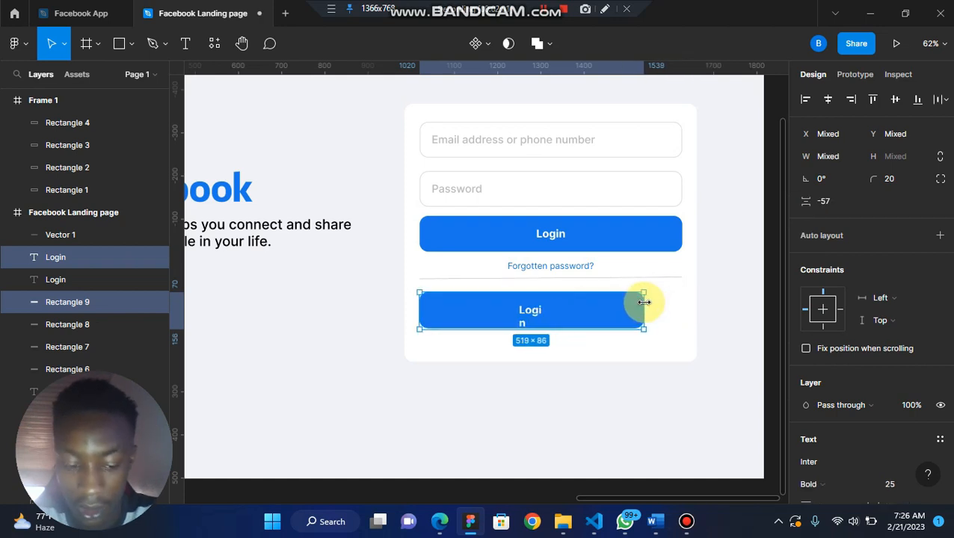
pyautogui.hotkey('ctrl', 'z')
pyautogui.click(694, 320)
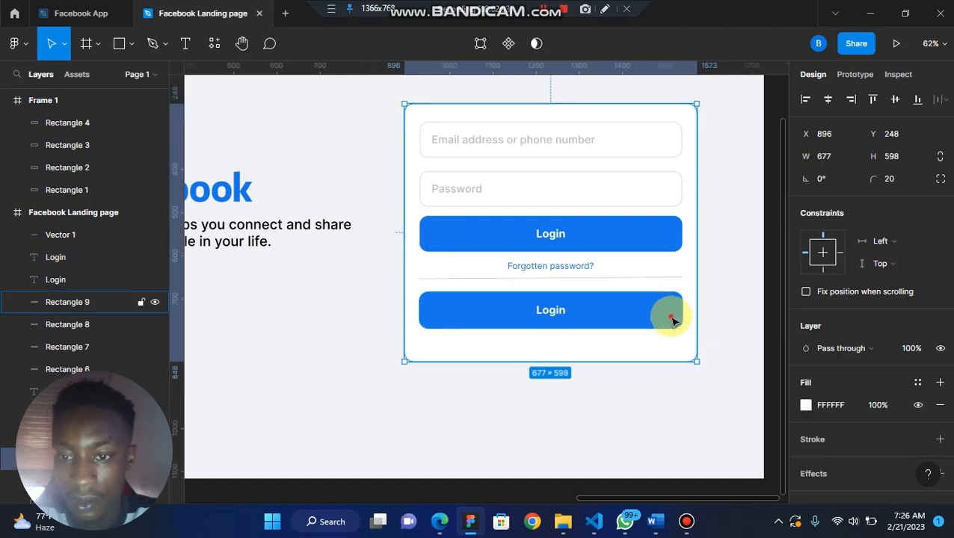
# Narrow only the copied button's rectangle to about 366 wide and centre it in the card below the divider
pyautogui.click(673, 320)
pyautogui.moveTo(683, 313); pyautogui.dragTo(602, 313)
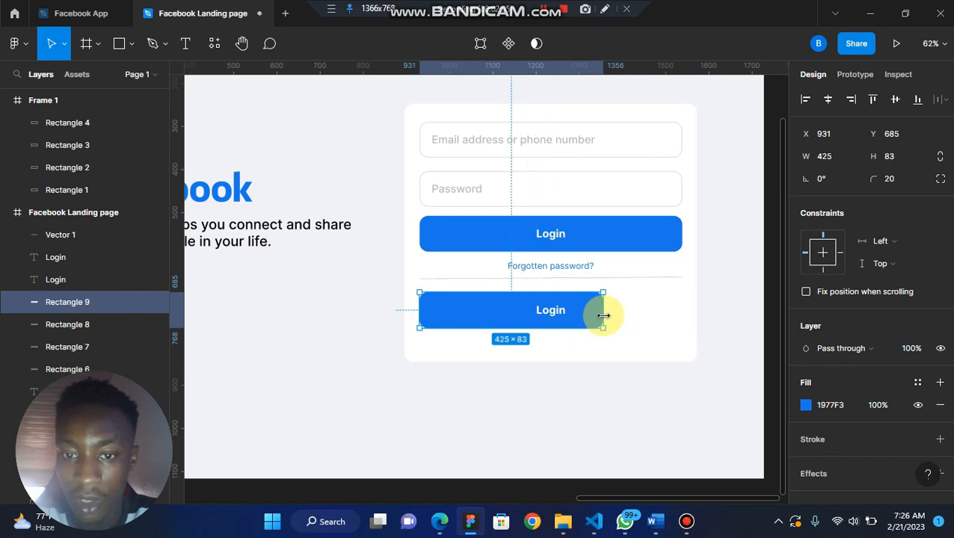
pyautogui.click(463, 305)
pyautogui.moveTo(463, 307); pyautogui.dragTo(571, 235)
pyautogui.moveTo(686, 242); pyautogui.dragTo(592, 310)
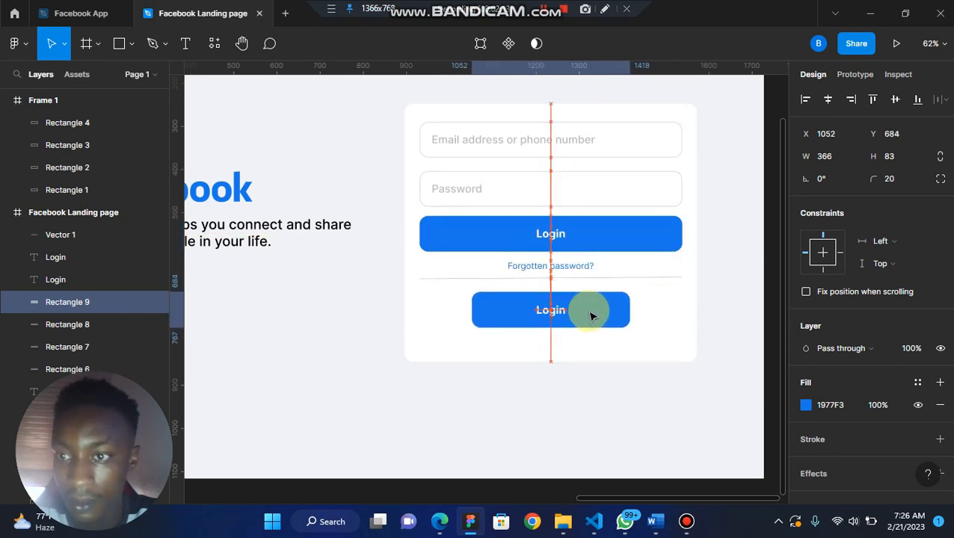
# Check the upper Login button's width and set the lower button's width to 308
pyautogui.click(651, 236)
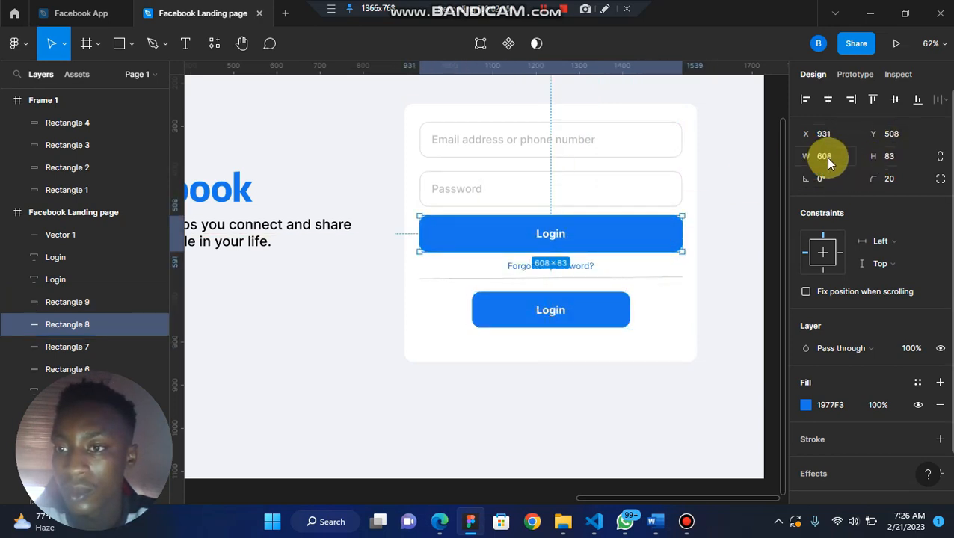
pyautogui.click(603, 320)
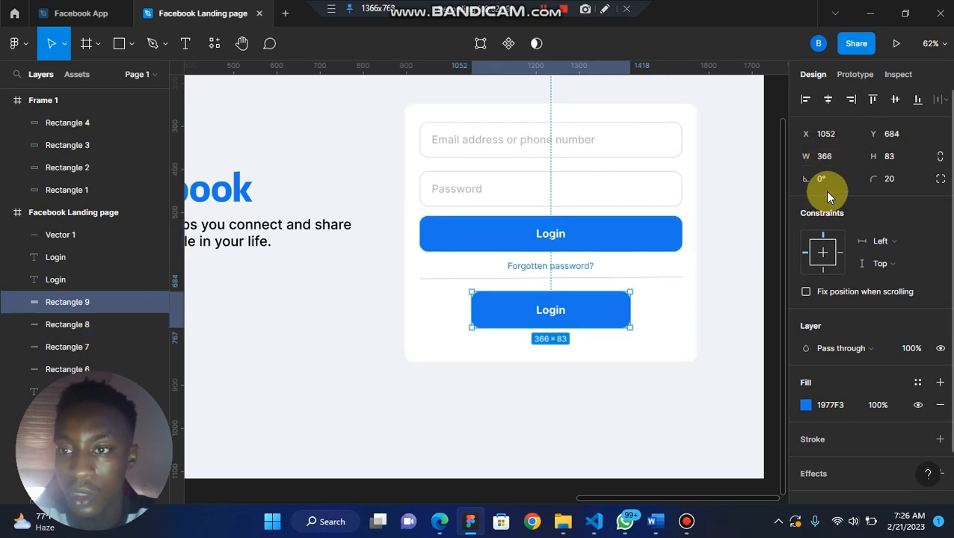
pyautogui.click(836, 156)
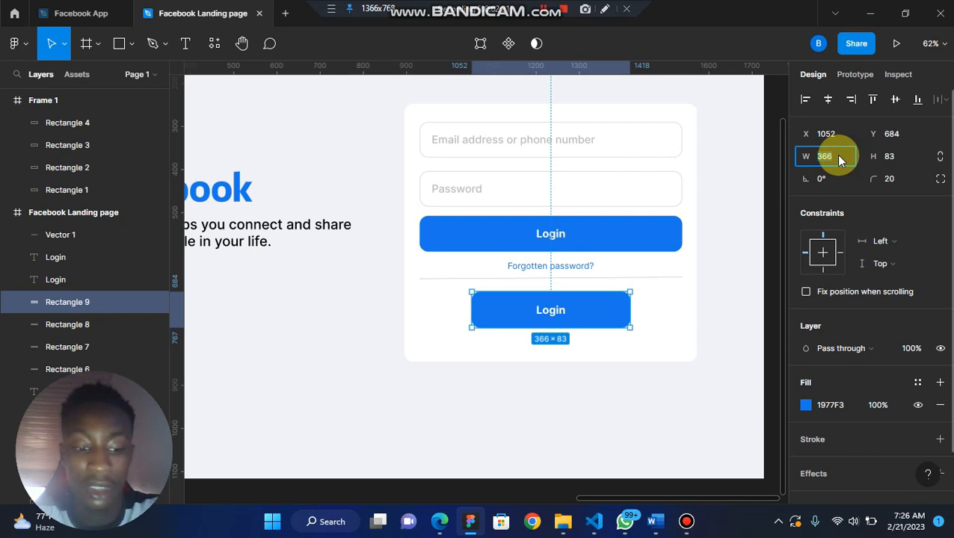
pyautogui.write('30')
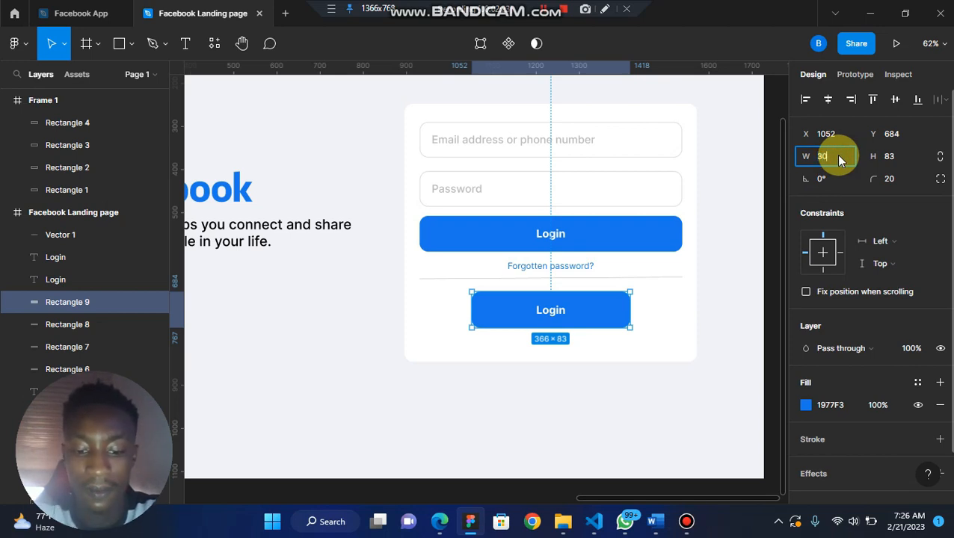
pyautogui.write('8')
pyautogui.press('Return')
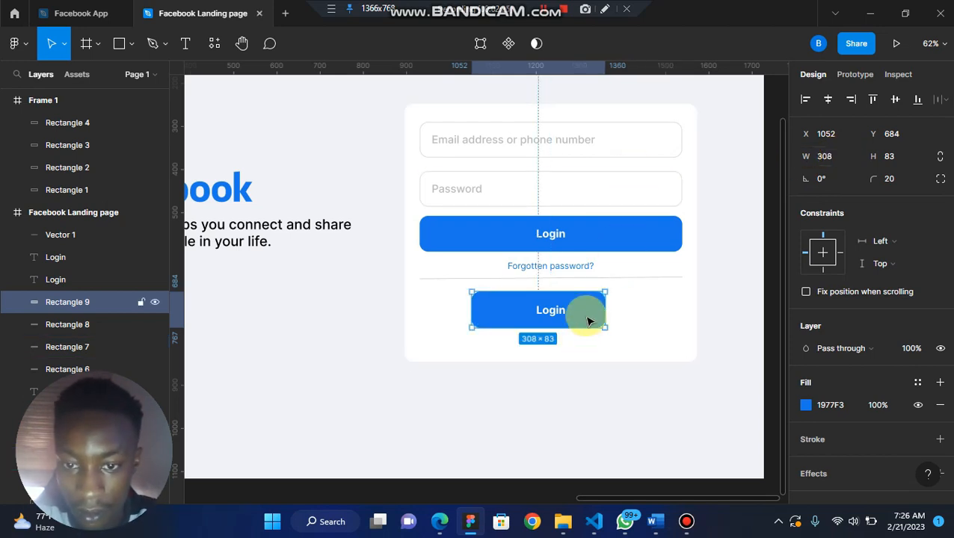
# Widen the lower button to about 364 and replace its label with "Create a account", positioned near the button's centre
pyautogui.moveTo(587, 320); pyautogui.dragTo(607, 313)
pyautogui.click(561, 312)
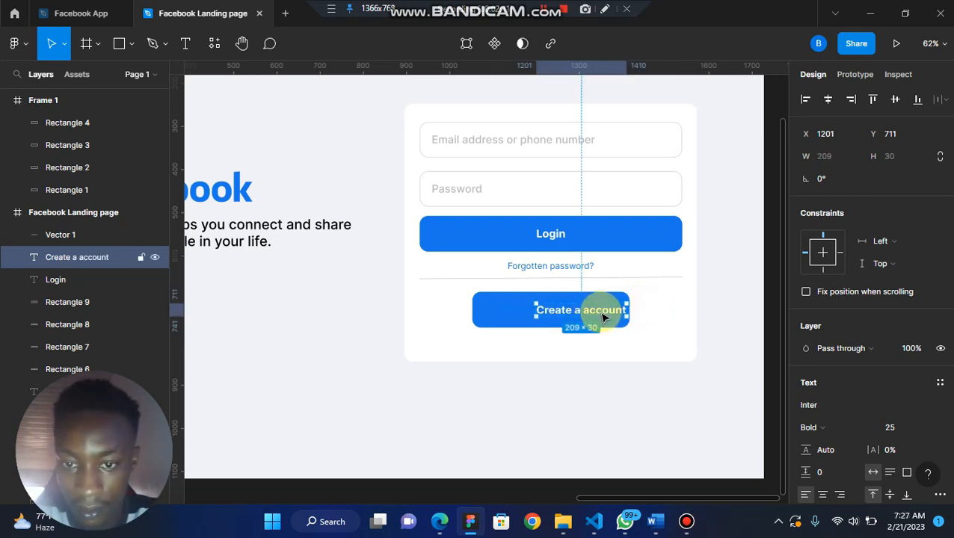
pyautogui.moveTo(607, 311); pyautogui.dragTo(574, 317)
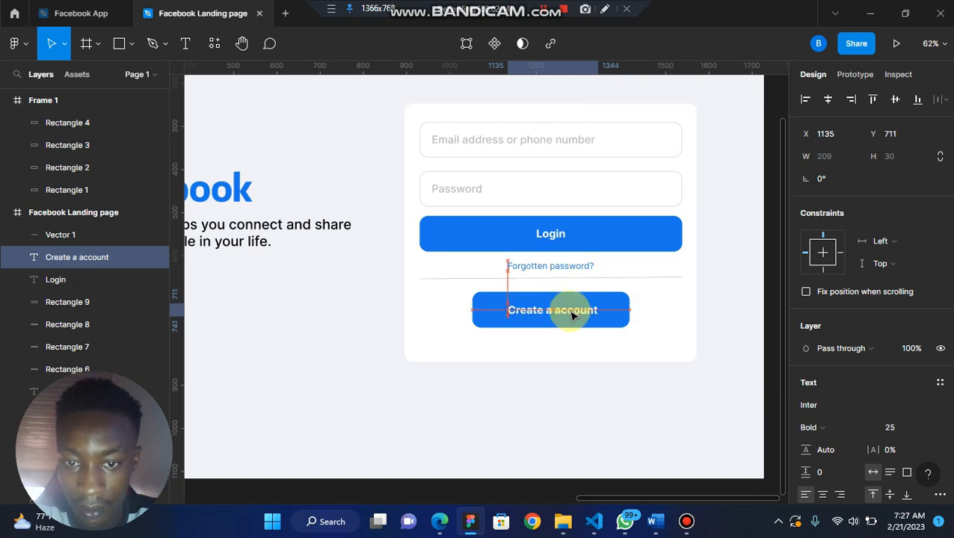
# Set the lower button's fill to the green document colour 42B72A
pyautogui.click(613, 306)
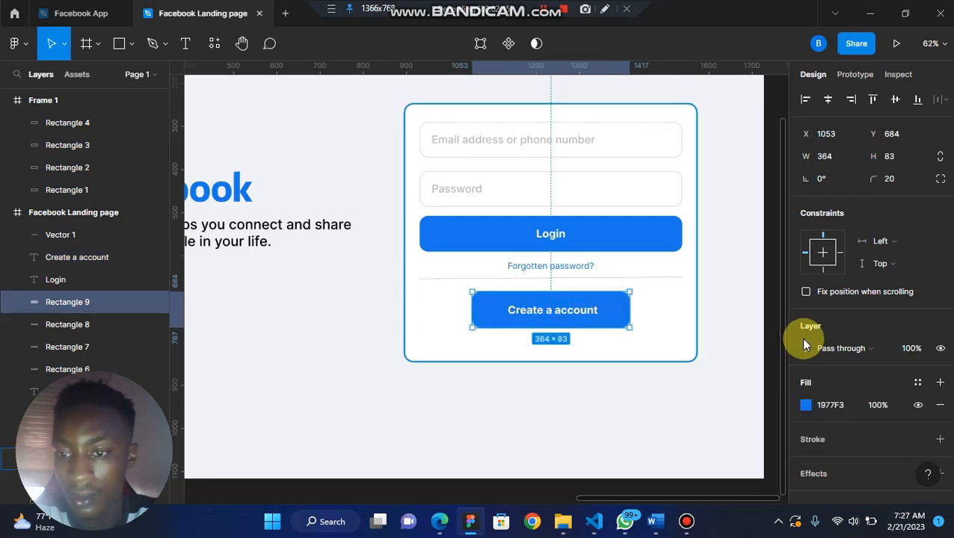
pyautogui.click(805, 405)
pyautogui.click(740, 436)
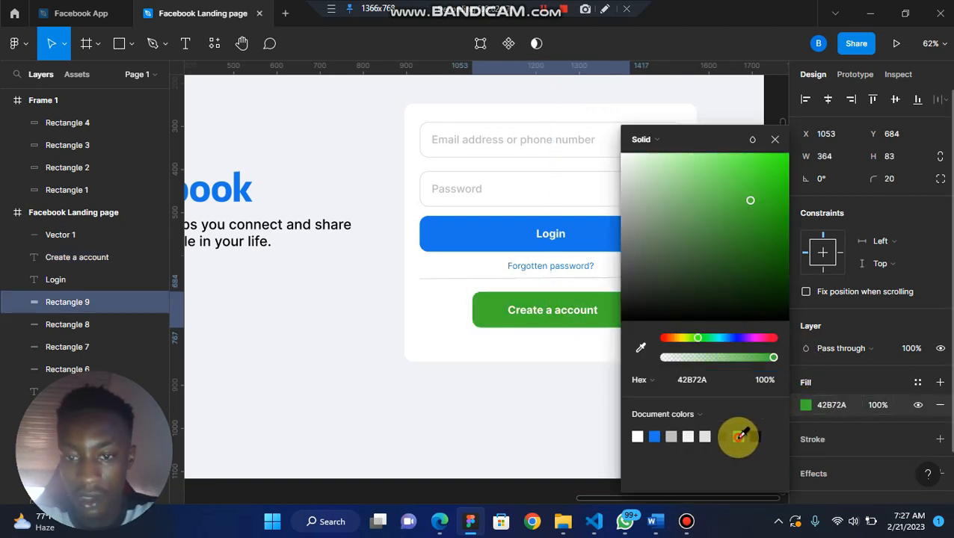
pyautogui.click(526, 382)
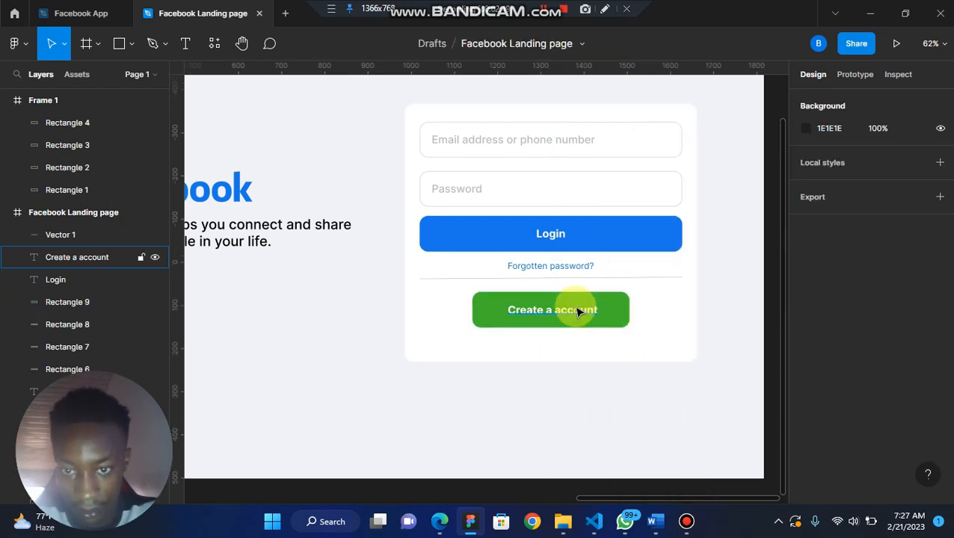
# Reposition the "Create a account" text so that it is centred on the green button
pyautogui.moveTo(574, 311)
pyautogui.mouseDown()
pyautogui.moveTo(564, 312)
pyautogui.moveTo(585, 314)
pyautogui.mouseUp()
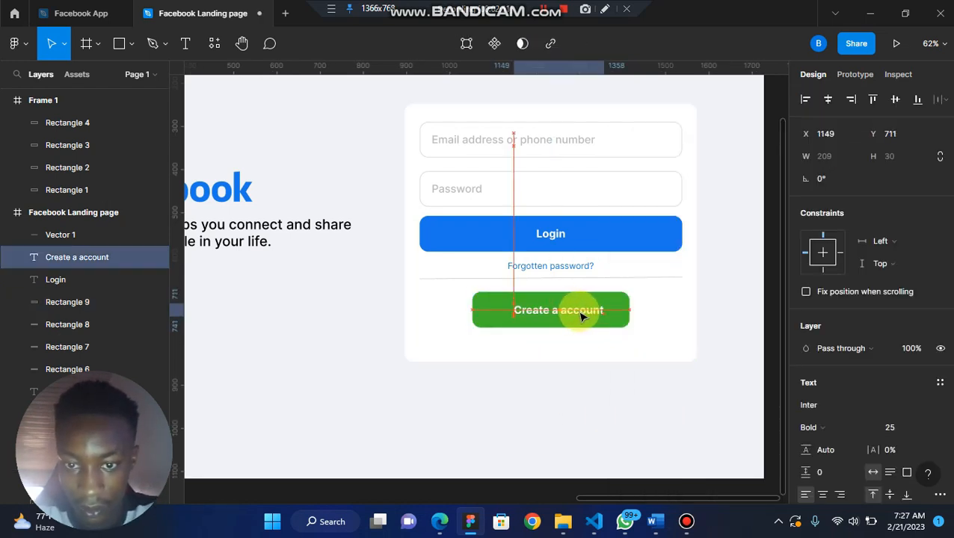
pyautogui.moveTo(582, 317); pyautogui.dragTo(582, 316)
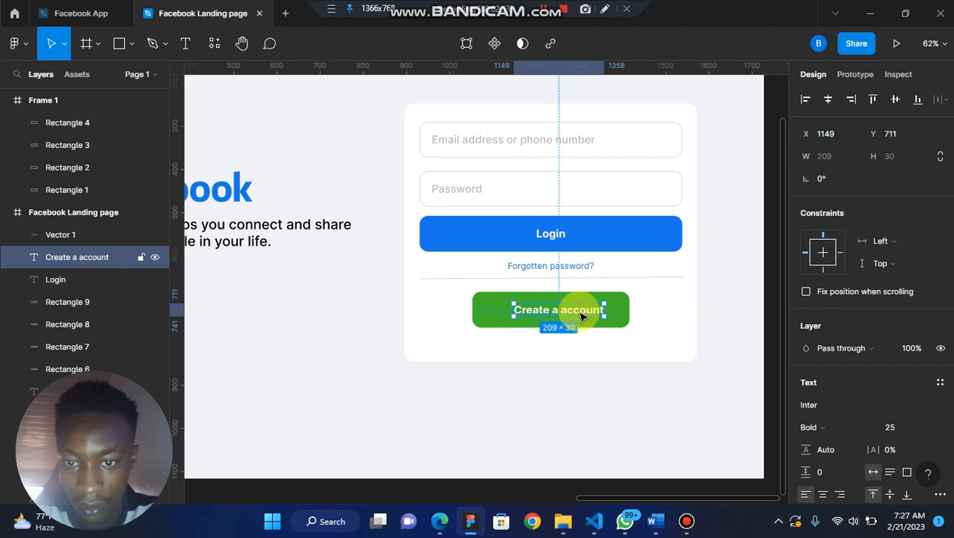
pyautogui.keyDown('shift'); pyautogui.click(607, 317); pyautogui.keyUp('shift')
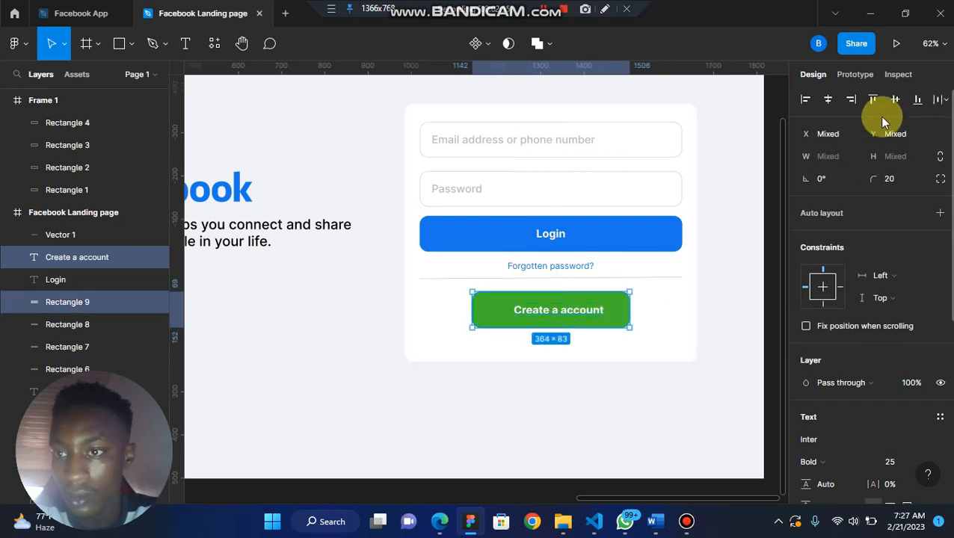
pyautogui.click(721, 326)
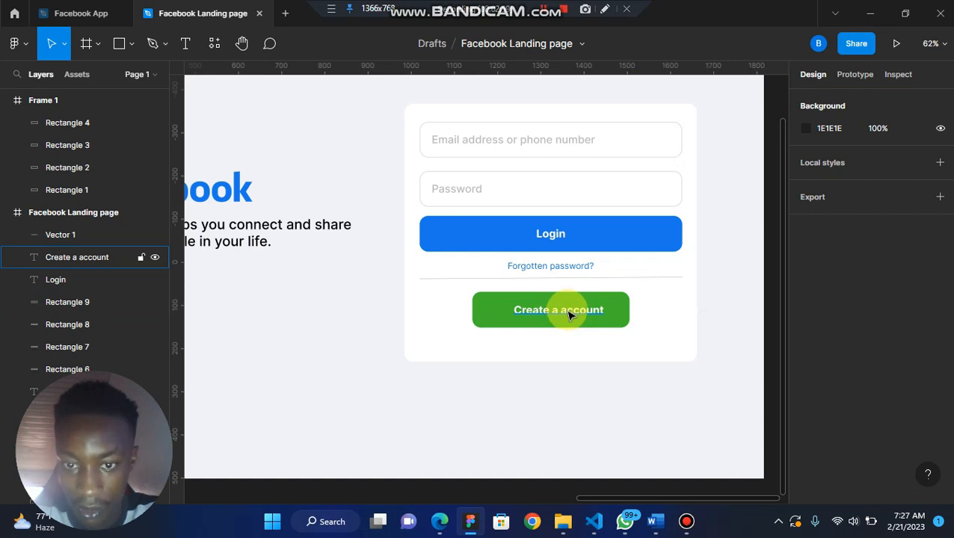
pyautogui.click(613, 322)
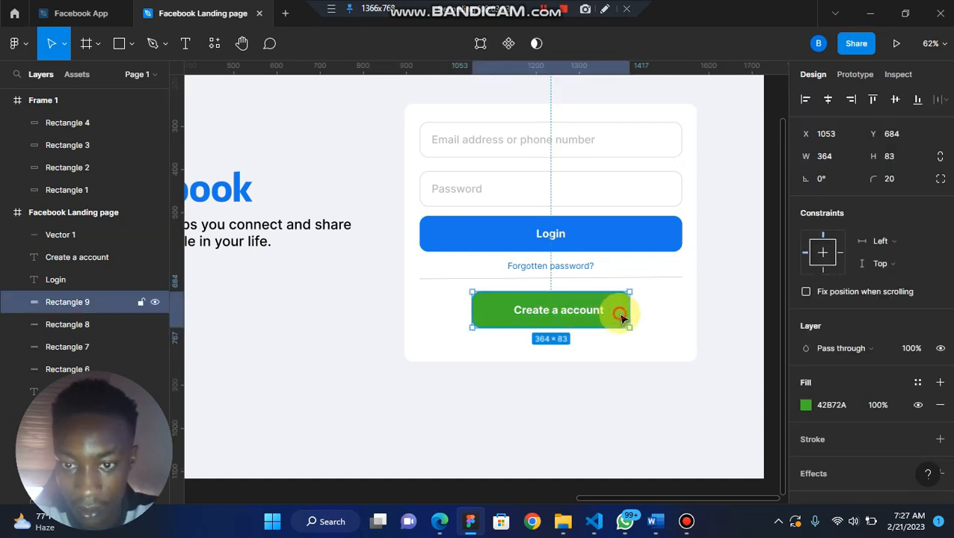
pyautogui.moveTo(621, 319); pyautogui.dragTo(574, 317)
pyautogui.click(580, 315)
pyautogui.scroll(-2, 548, 345)
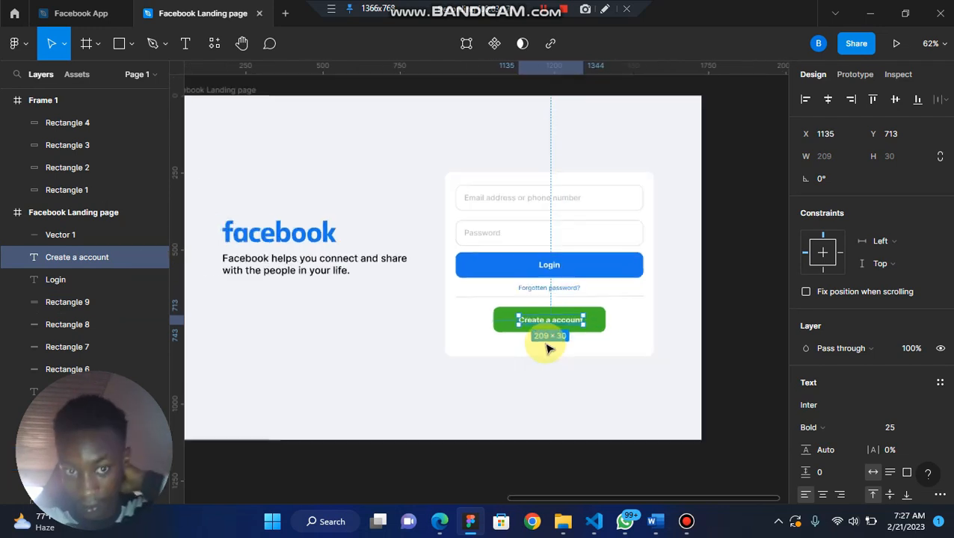
# Compare with the reference design and duplicate the "Forgotten password?" text just below the green button, at about X 1136, Y 789
pyautogui.scroll(-3, 547, 348)
pyautogui.hscroll(-2, 545, 347)
pyautogui.click(358, 412)
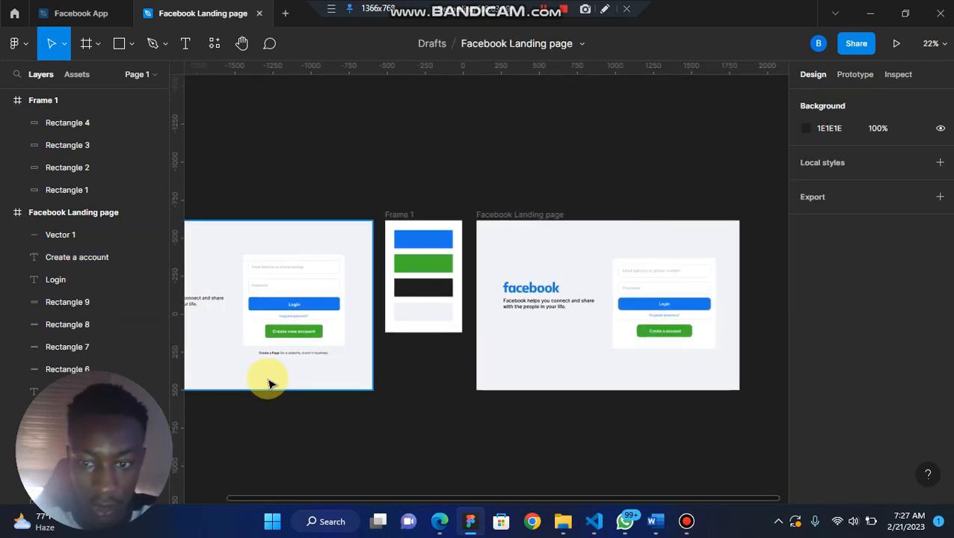
pyautogui.scroll(3, 269, 384)
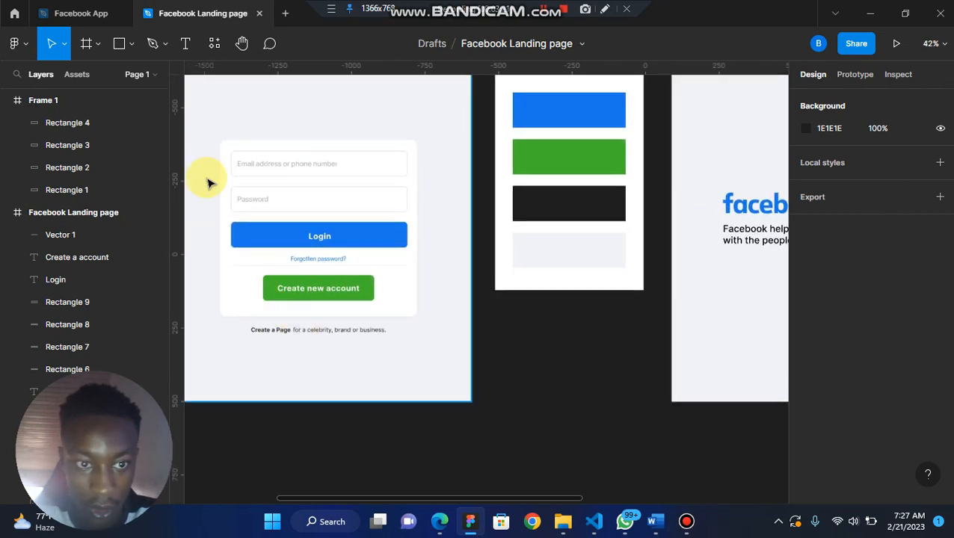
pyautogui.hscroll(8, 472, 343)
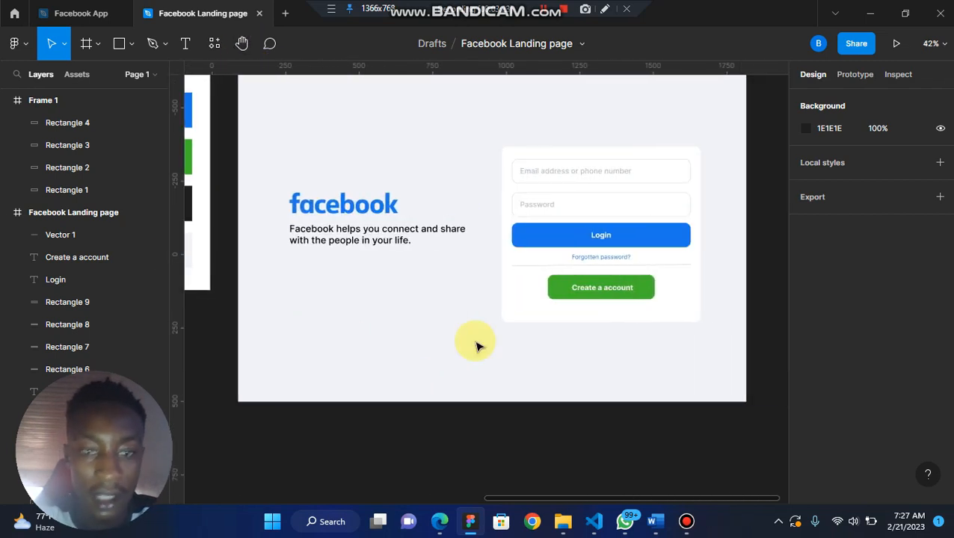
pyautogui.scroll(2, 521, 336)
pyautogui.scroll(3, 521, 339)
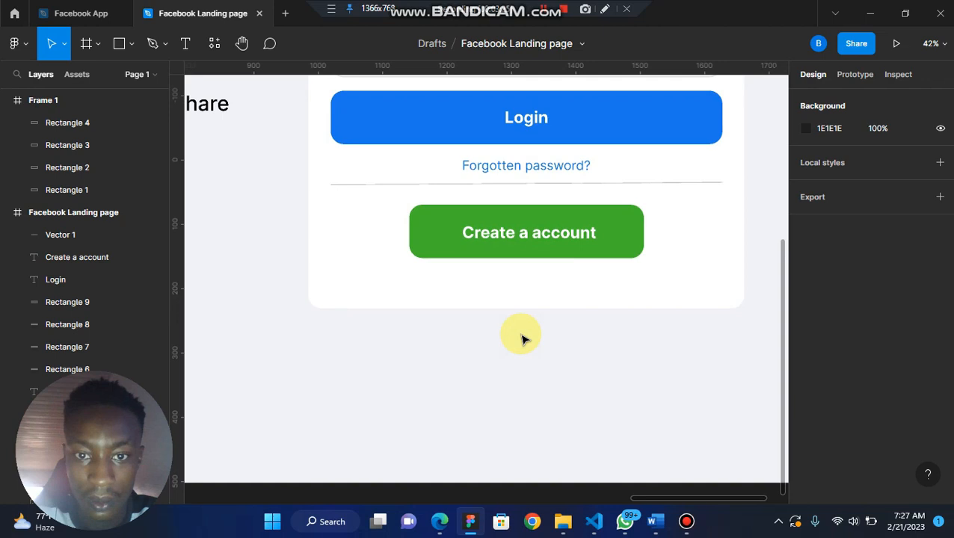
pyautogui.click(528, 168)
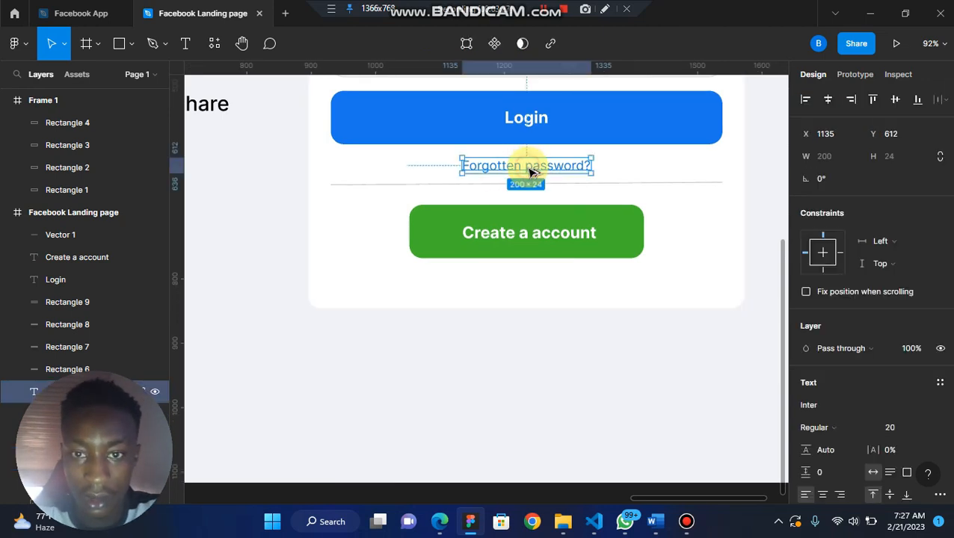
pyautogui.moveTo(530, 171); pyautogui.dragTo(531, 284)
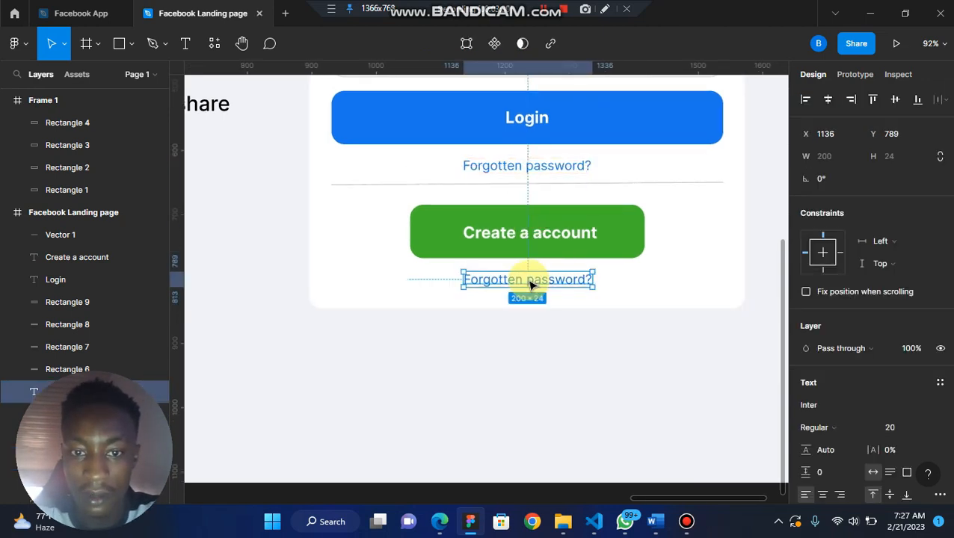
# Switch to Edge and copy the line "Create a Page for a celebrity, brand or business." from the Facebook login page
pyautogui.hscroll(-15, 529, 284)
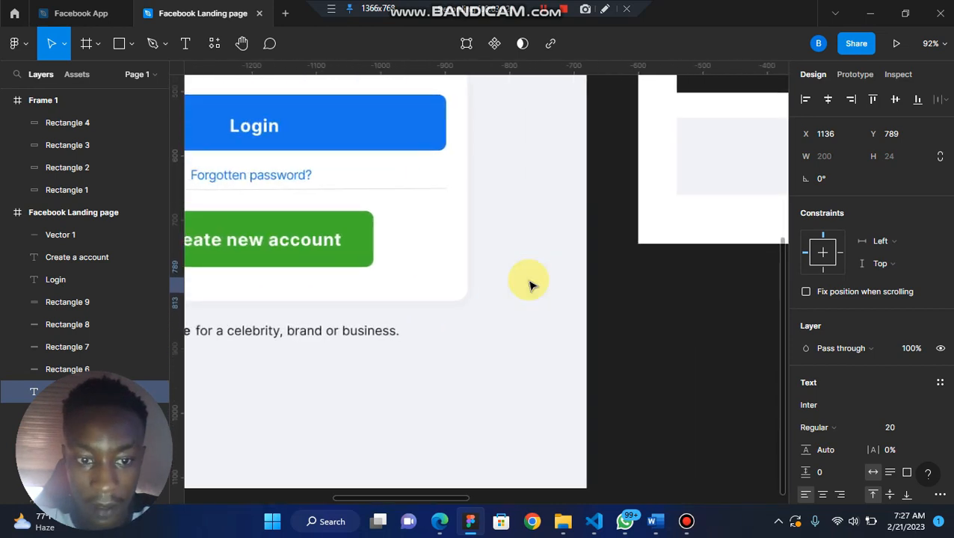
pyautogui.hscroll(-3, 528, 284)
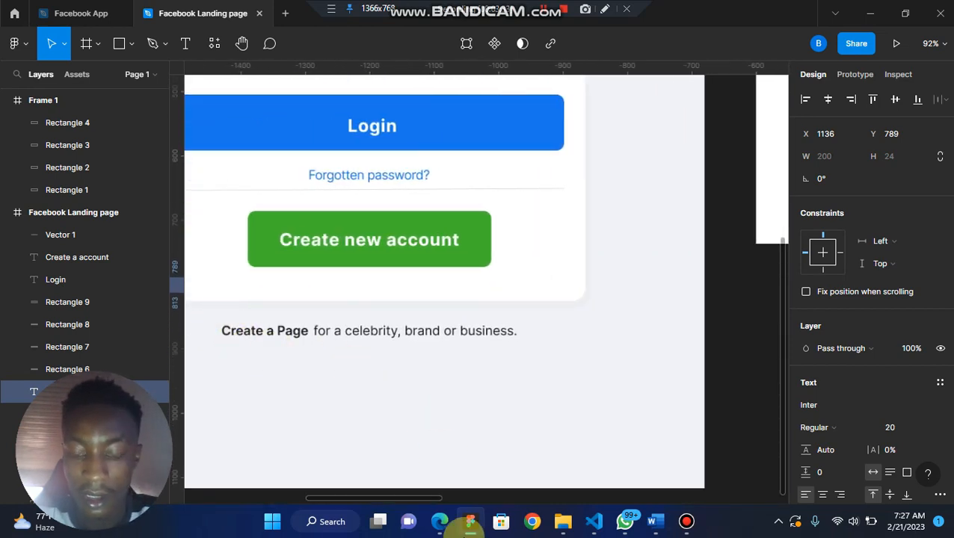
pyautogui.click(438, 523)
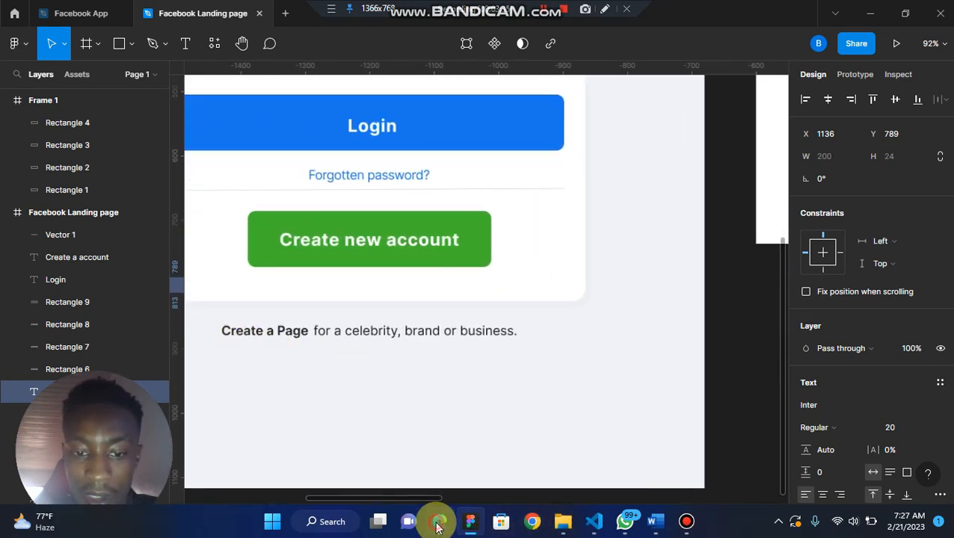
pyautogui.moveTo(535, 418); pyautogui.dragTo(795, 430)
pyautogui.hotkey('ctrl', 'c')
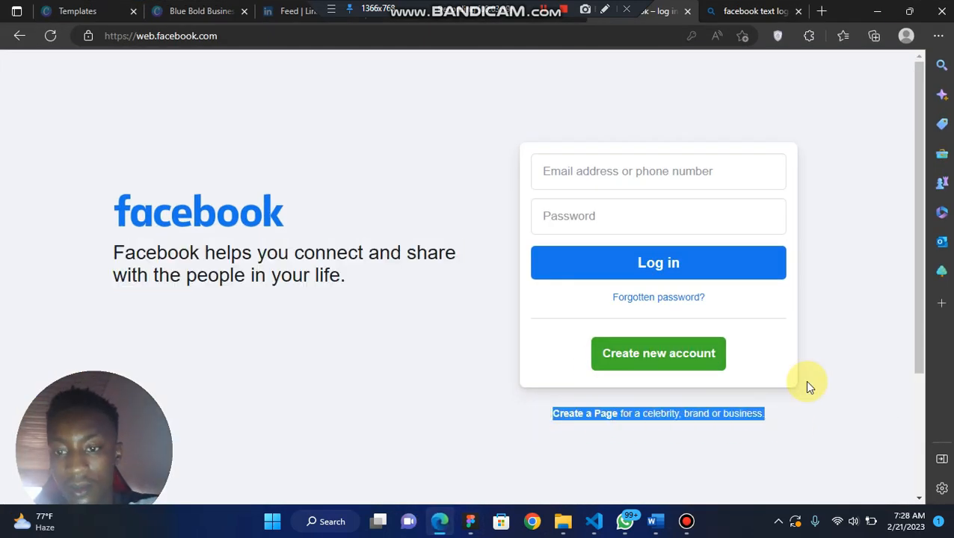
pyautogui.click(874, 10)
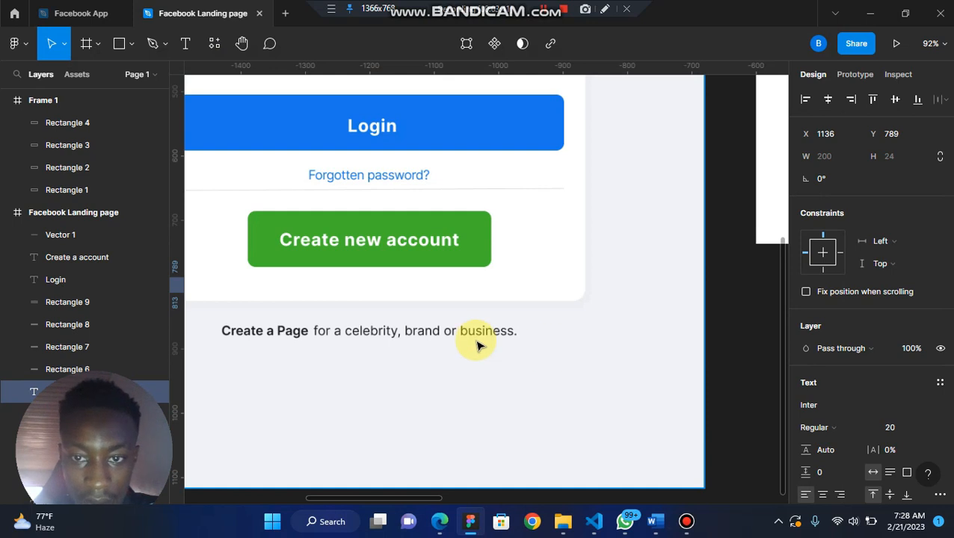
# Replace the duplicated "Forgotten password?" text below the green button with the copied "Create a Page for a celebrity, brand or business."
pyautogui.hscroll(15, 478, 345)
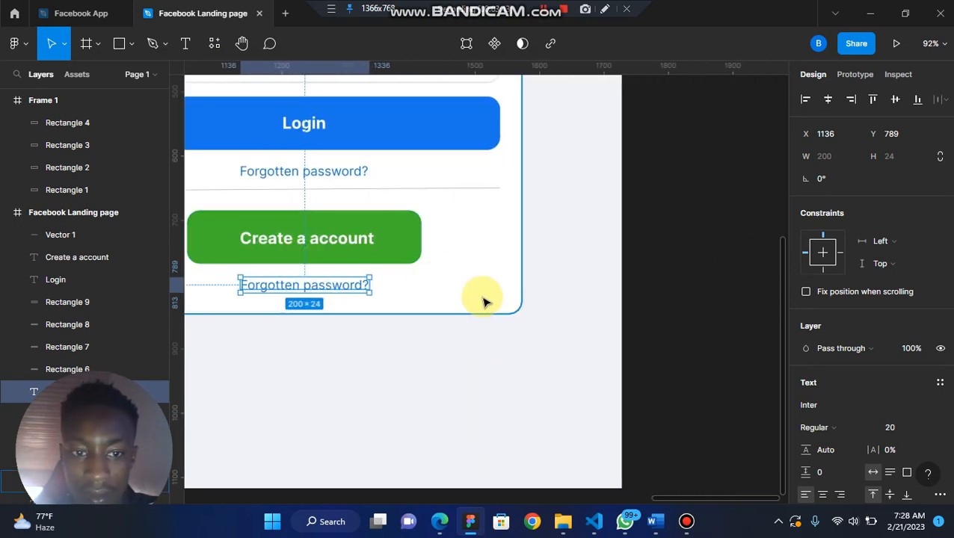
pyautogui.hscroll(-5, 484, 301)
pyautogui.doubleClick(515, 274)
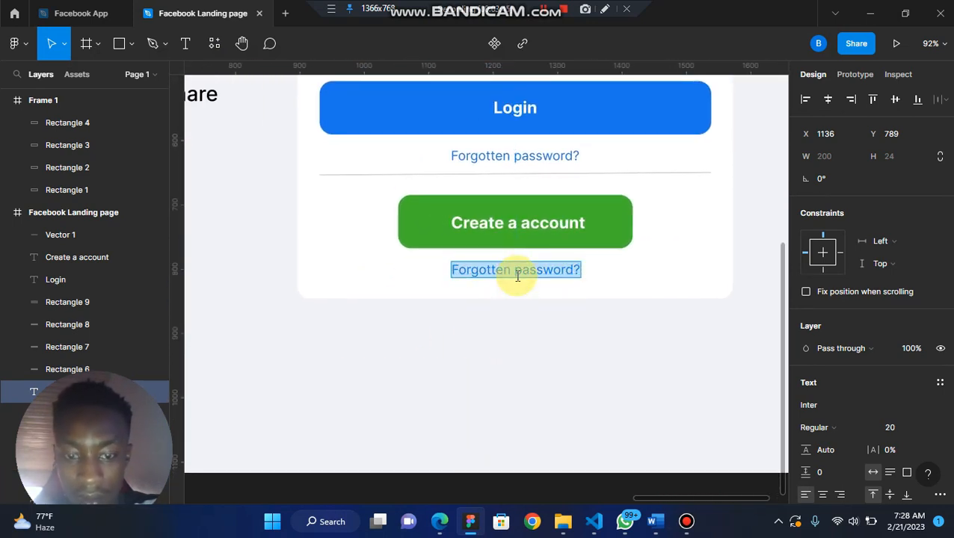
pyautogui.hotkey('ctrl', 'v')
pyautogui.click(626, 351)
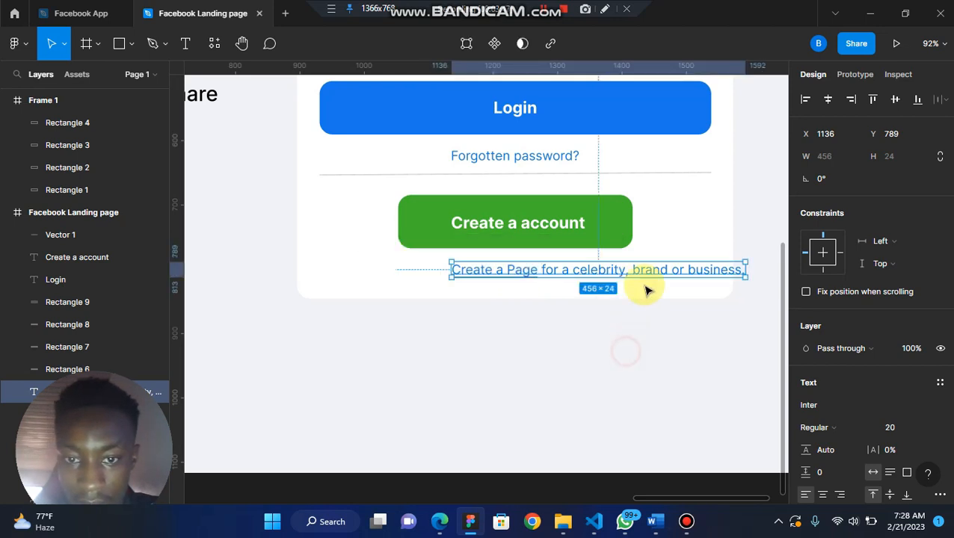
# Shift the pasted line horizontally to about X 1033 so that it sits beneath the green button
pyautogui.click(696, 340)
pyautogui.moveTo(667, 277); pyautogui.dragTo(600, 278)
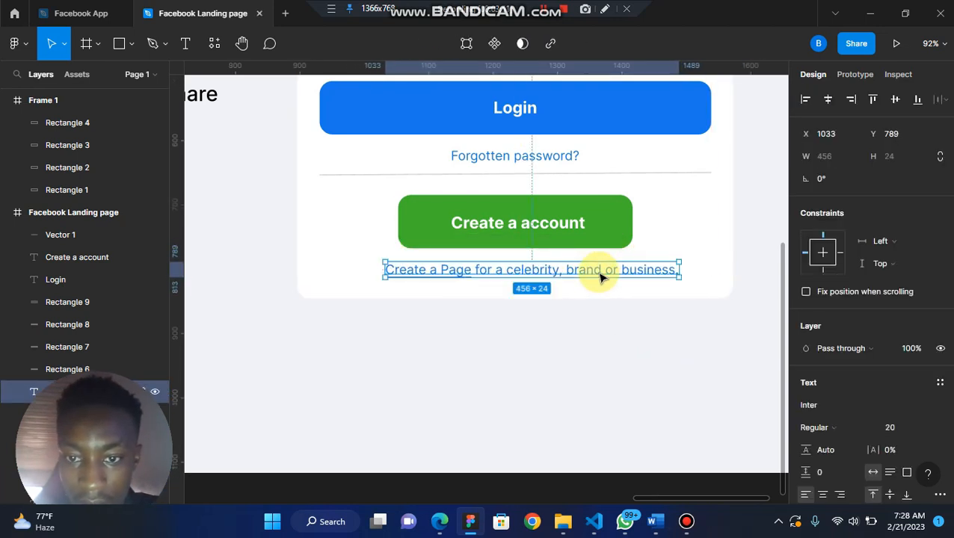
pyautogui.rightClick(601, 278)
pyautogui.click(527, 389)
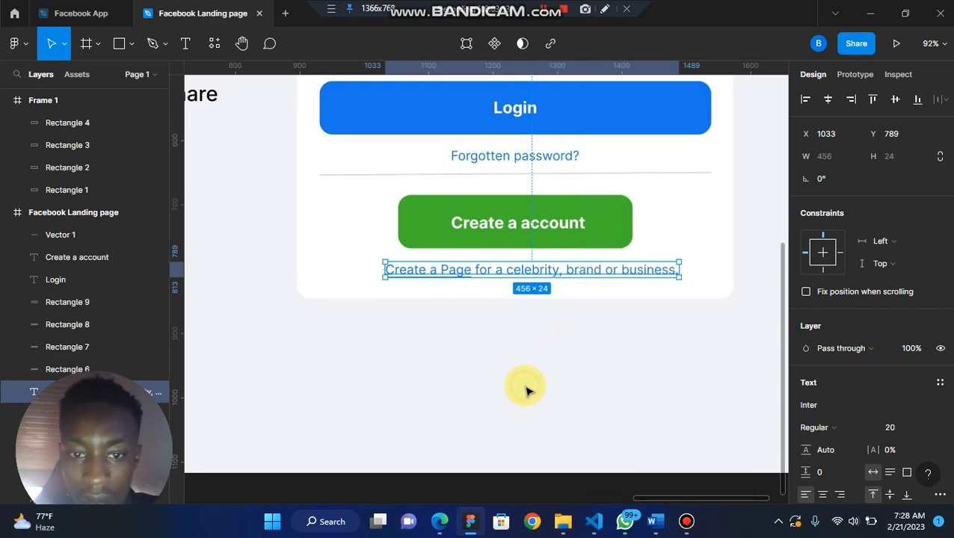
pyautogui.scroll(-5, 555, 338)
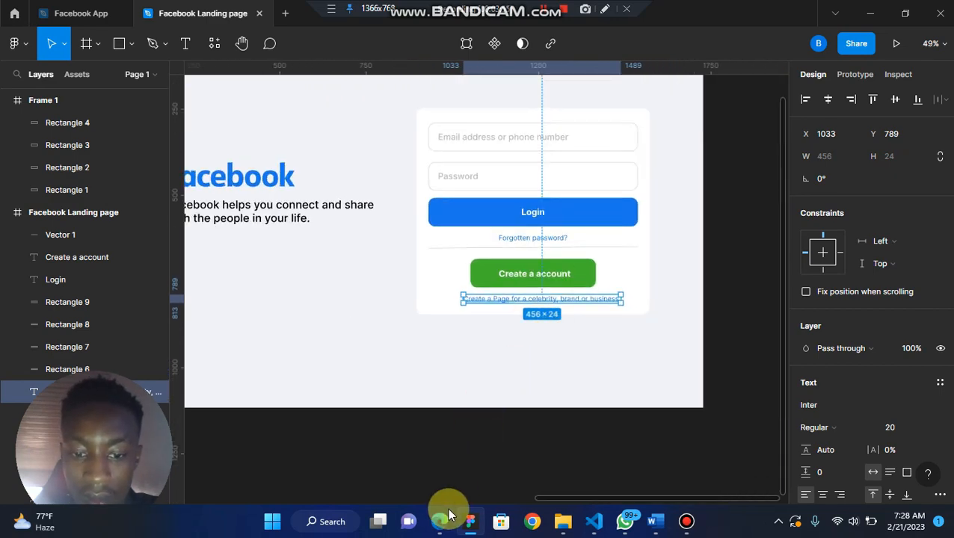
# Check how the "Create a Page" line is styled on the Facebook login page in Edge
pyautogui.click(444, 527)
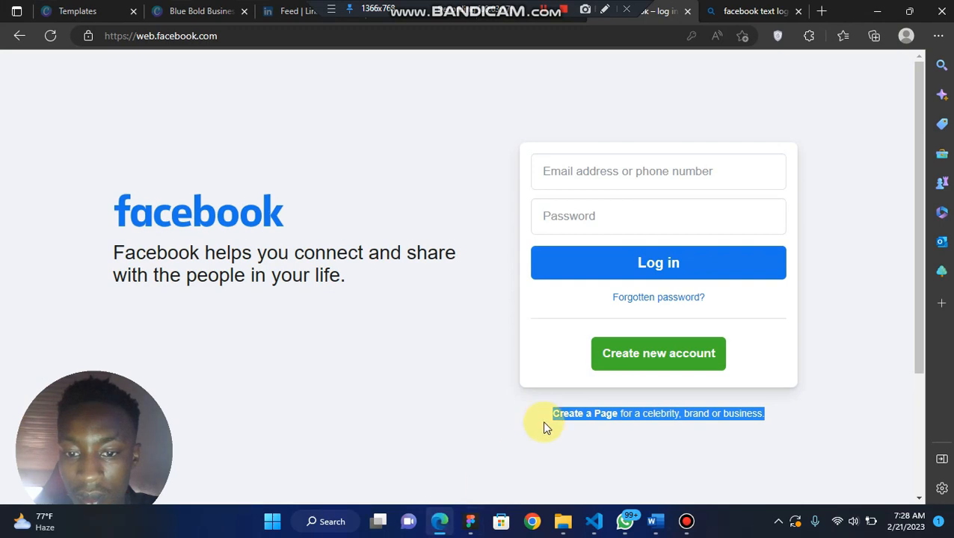
pyautogui.click(544, 425)
pyautogui.click(877, 11)
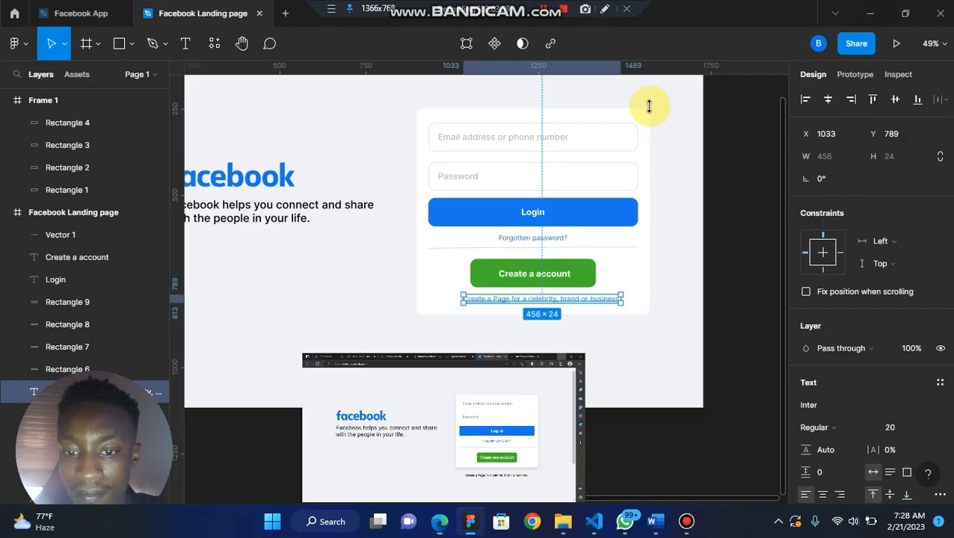
# Delete the linked words "Create a Page" from the pasted line, keeping only "for a celebrity, brand or business."
pyautogui.scroll(5, 562, 327)
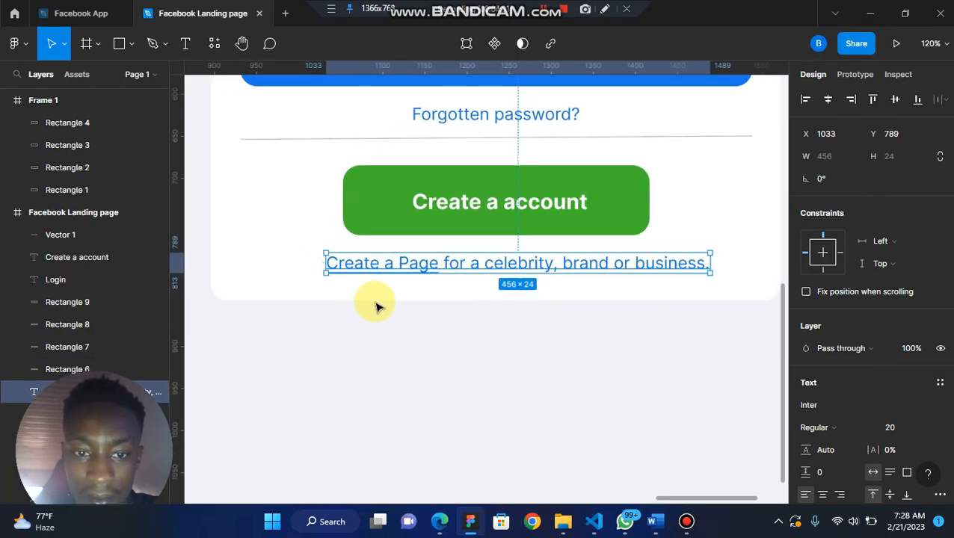
pyautogui.click(445, 264)
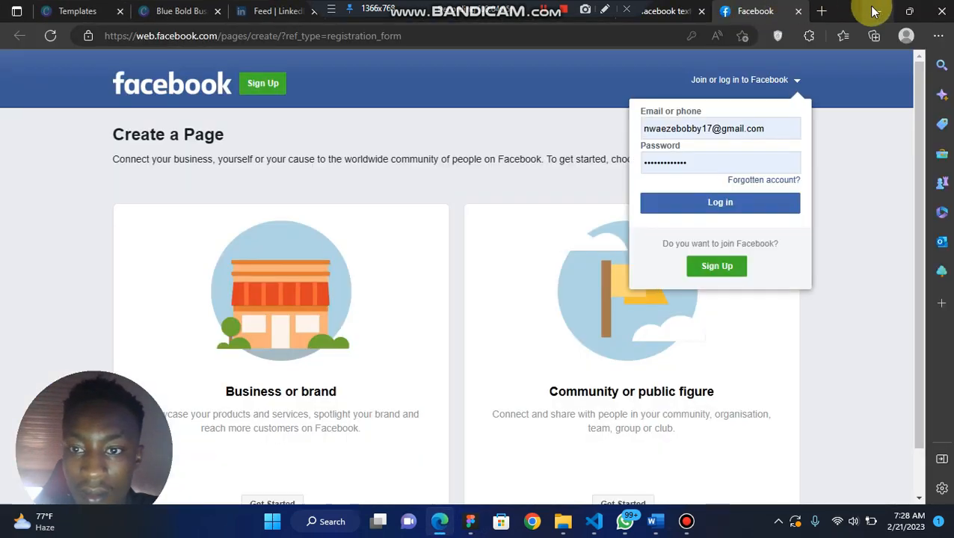
pyautogui.doubleClick(864, 9)
pyautogui.click(450, 262)
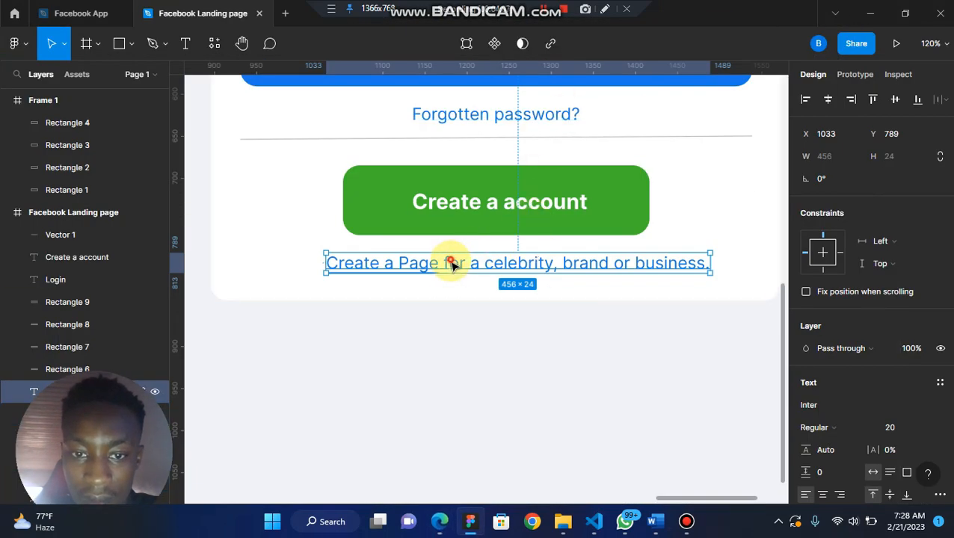
pyautogui.doubleClick(451, 264)
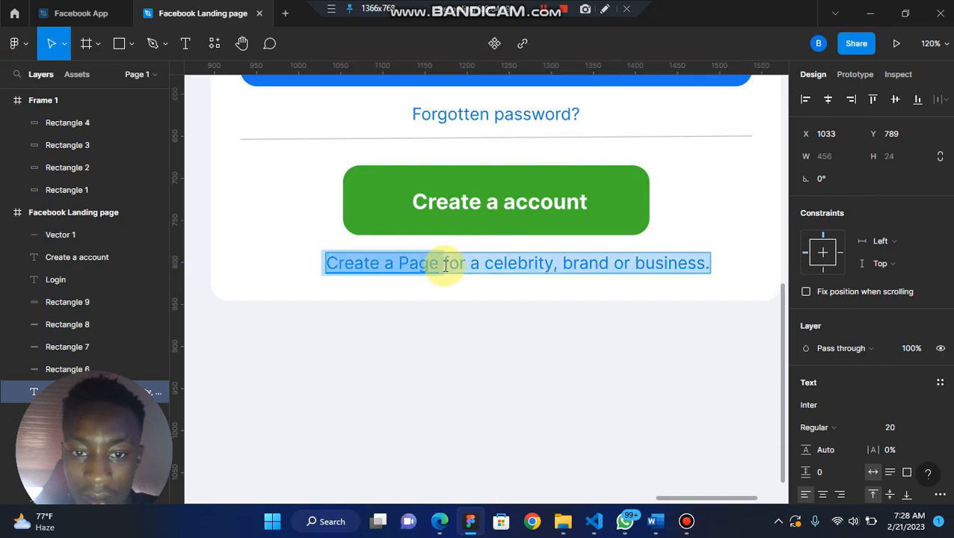
pyautogui.click(446, 266)
pyautogui.moveTo(446, 267); pyautogui.dragTo(283, 269)
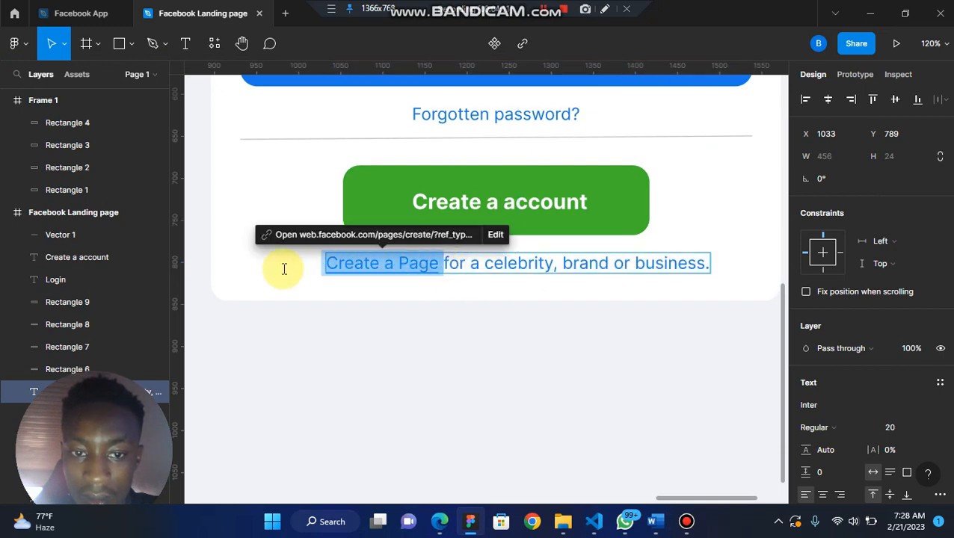
pyautogui.press('BackSpace')
pyautogui.click(453, 321)
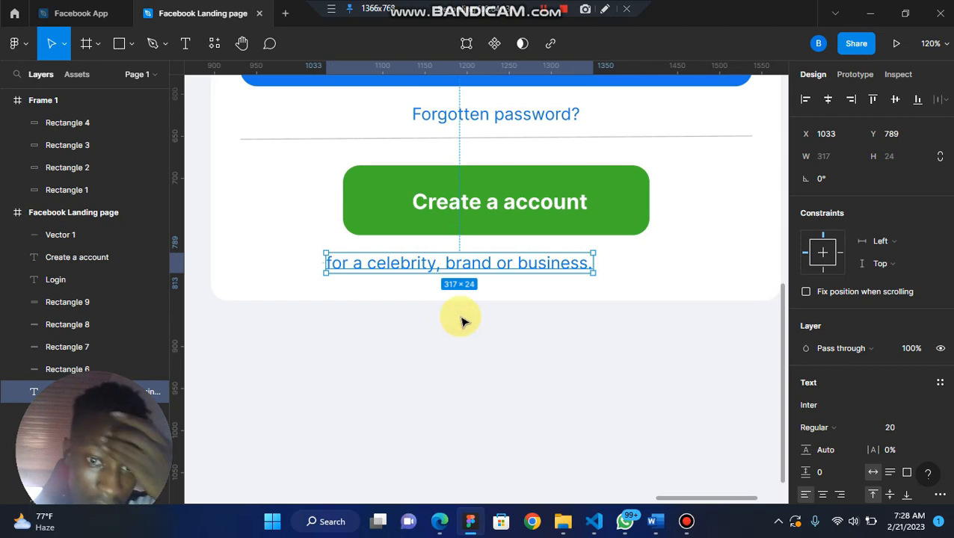
# Move the remaining text to about X 1168 and duplicate it at about X 953, replacing the copy's wording with "Create"
pyautogui.moveTo(514, 273); pyautogui.dragTo(628, 271)
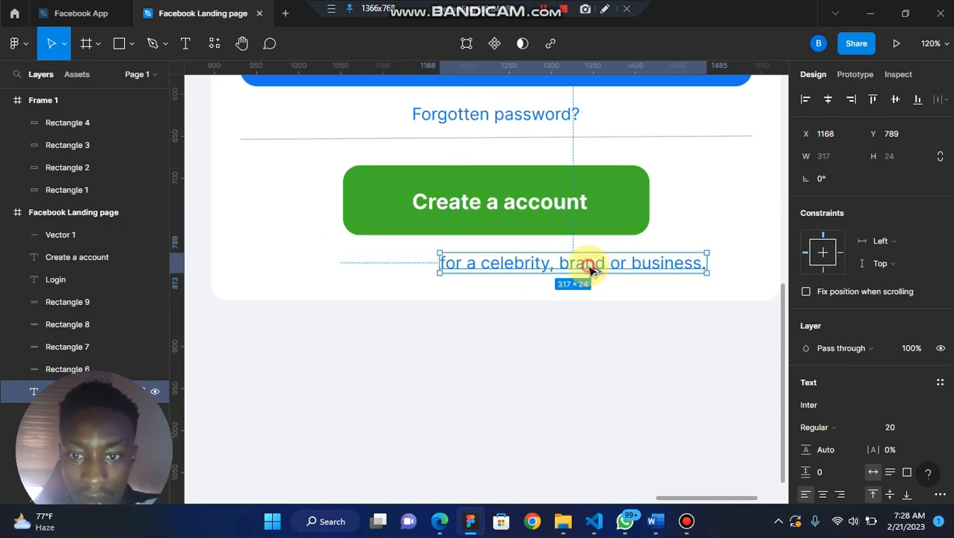
pyautogui.moveTo(591, 269); pyautogui.dragTo(411, 272)
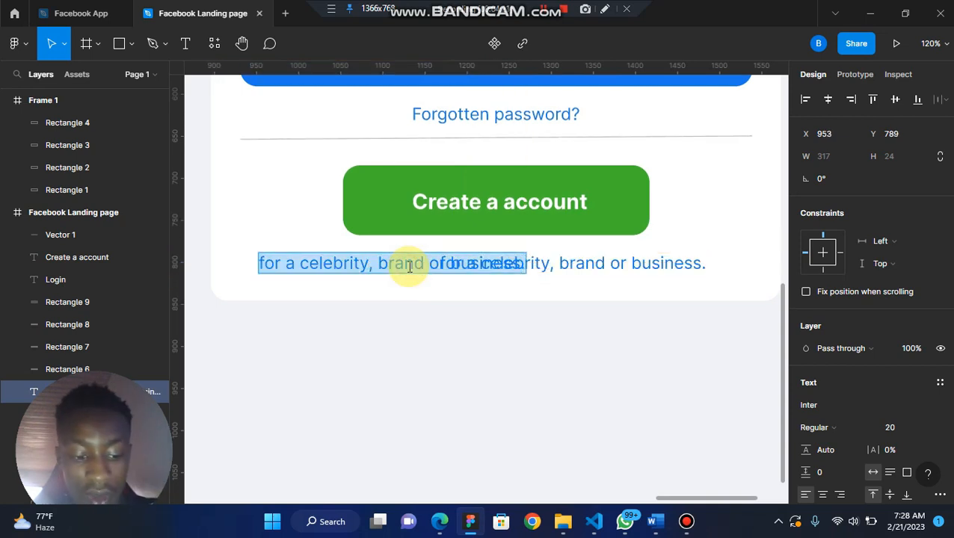
pyautogui.write('Create')
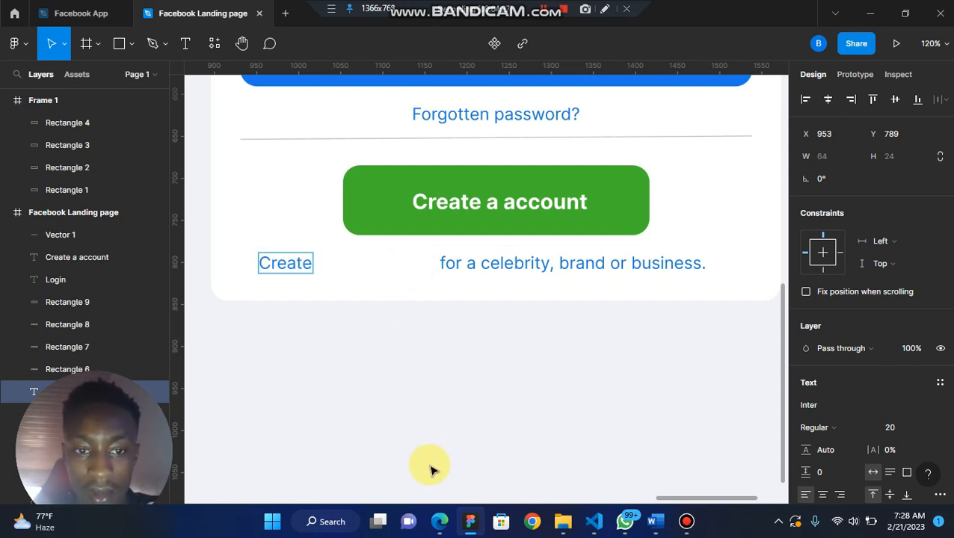
# Review the wording of the line below the login card on the Facebook login page in Edge
pyautogui.click(439, 521)
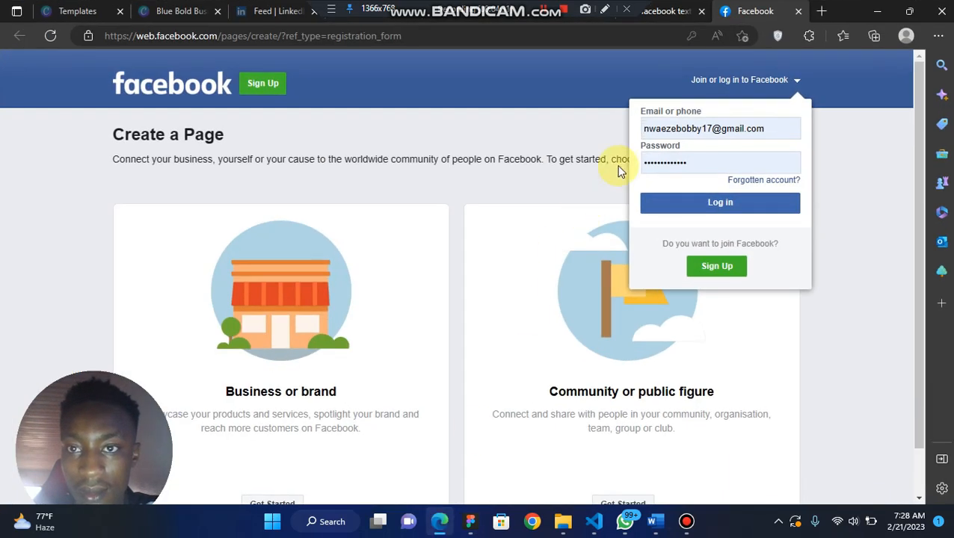
pyautogui.click(666, 9)
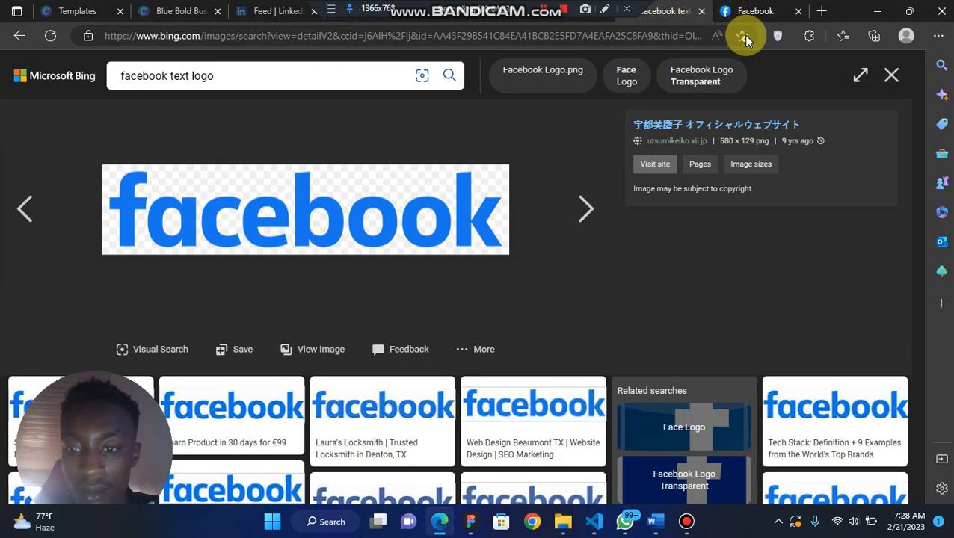
pyautogui.click(752, 10)
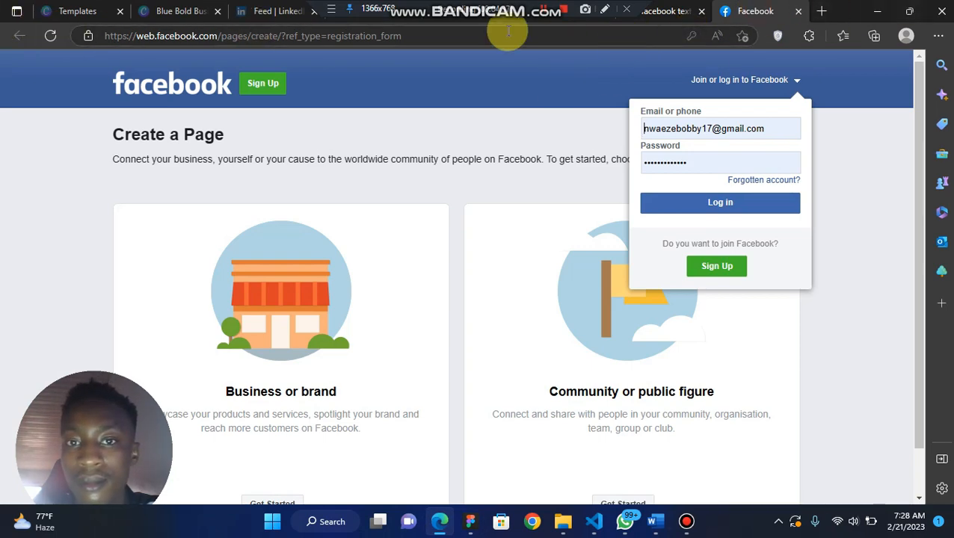
pyautogui.doubleClick(858, 12)
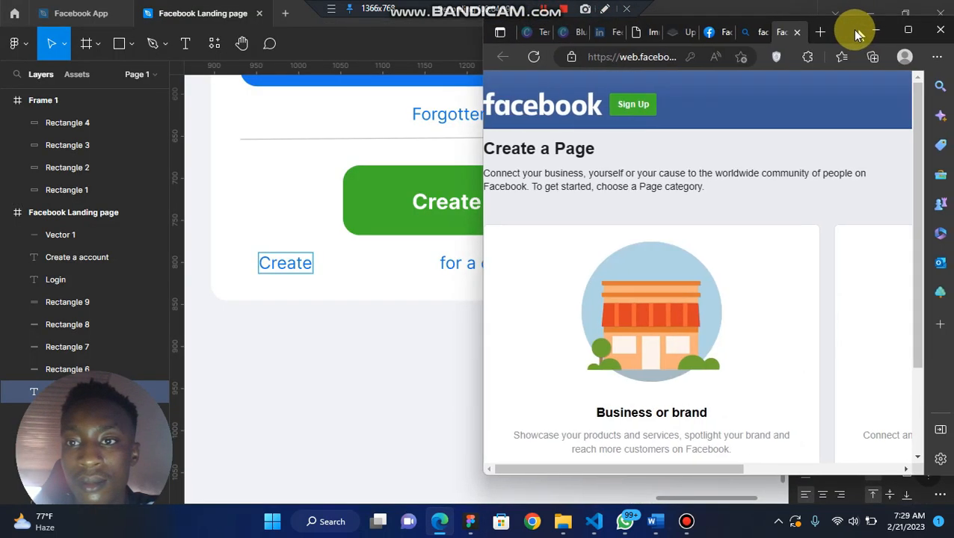
pyautogui.moveTo(851, 27); pyautogui.dragTo(697, 44)
pyautogui.click(571, 46)
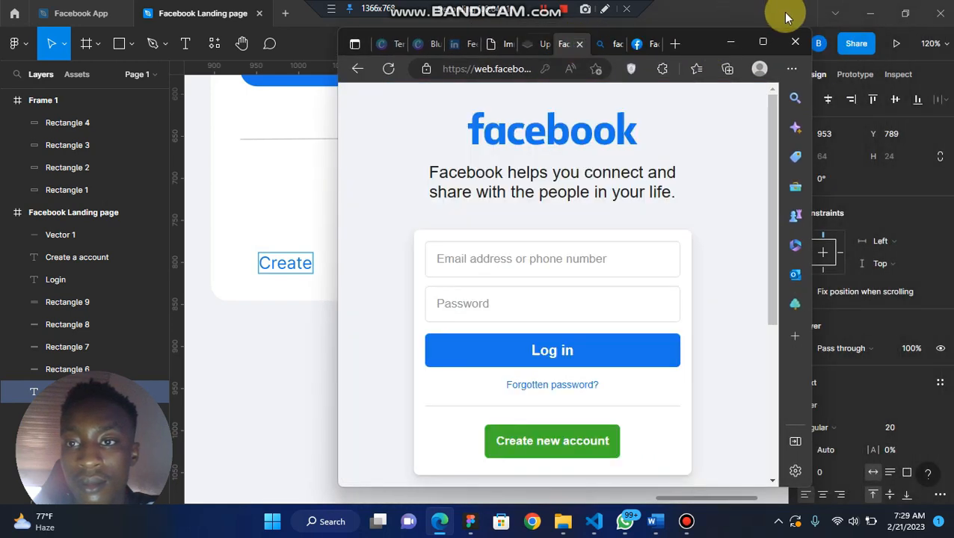
pyautogui.click(763, 42)
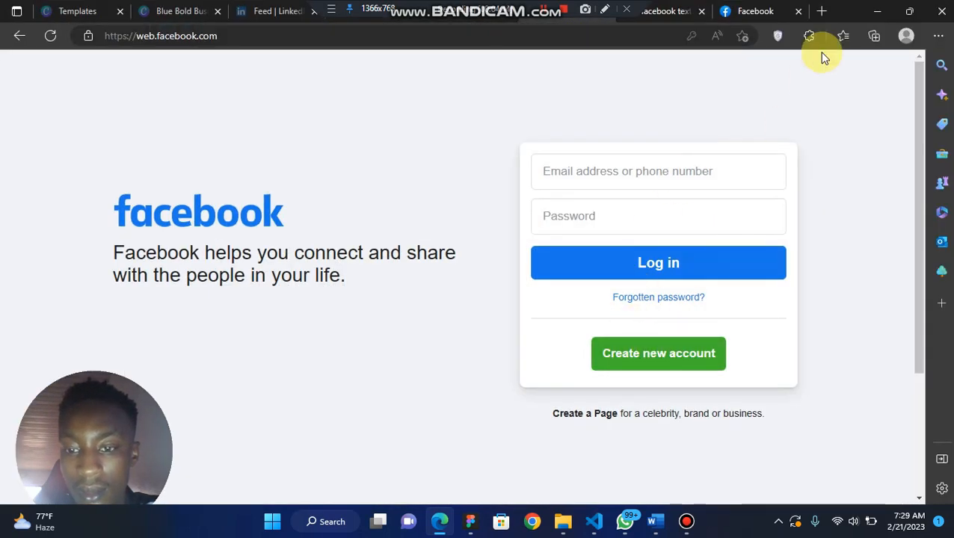
pyautogui.click(878, 10)
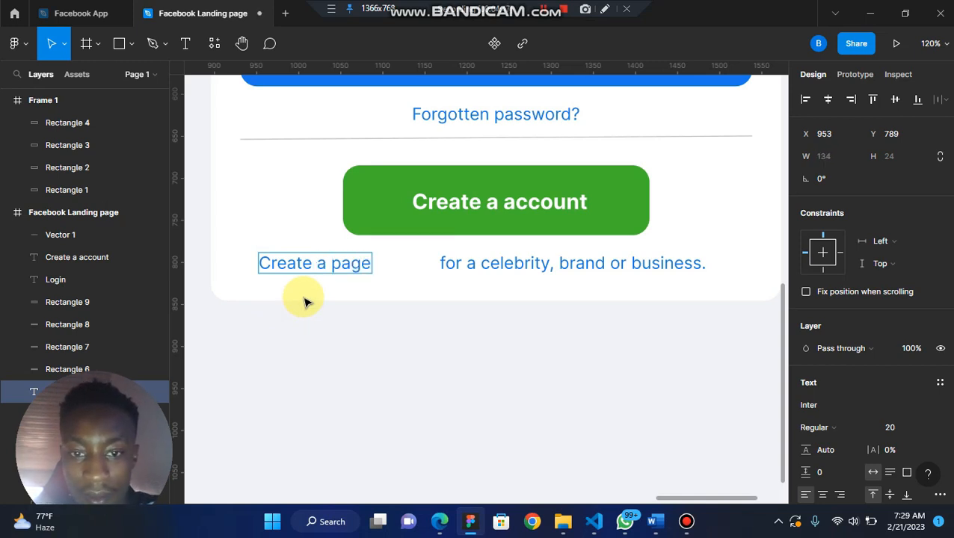
# Move the "Create a page" text to about X 1023, closer to the rest of the line, and set its weight to Semi Bold
pyautogui.click(441, 354)
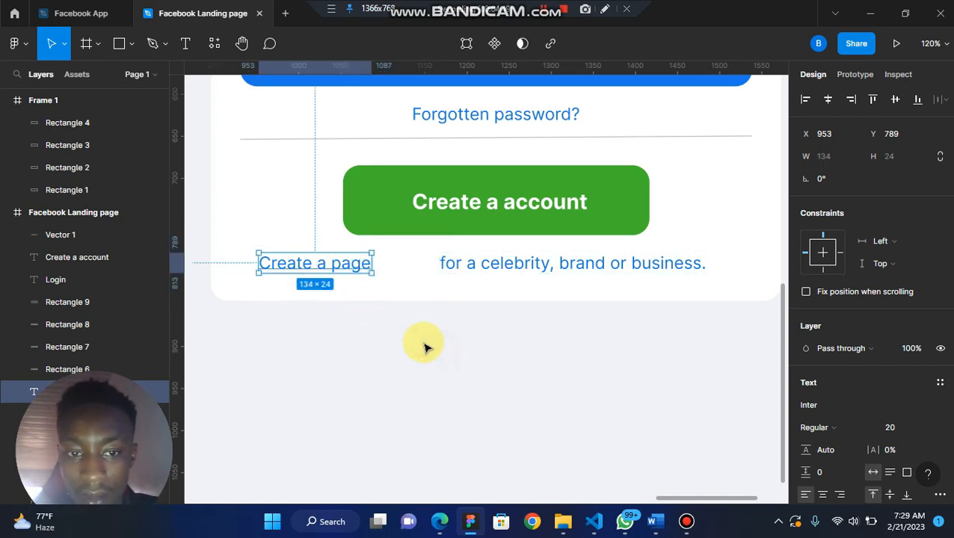
pyautogui.moveTo(344, 263); pyautogui.dragTo(406, 267)
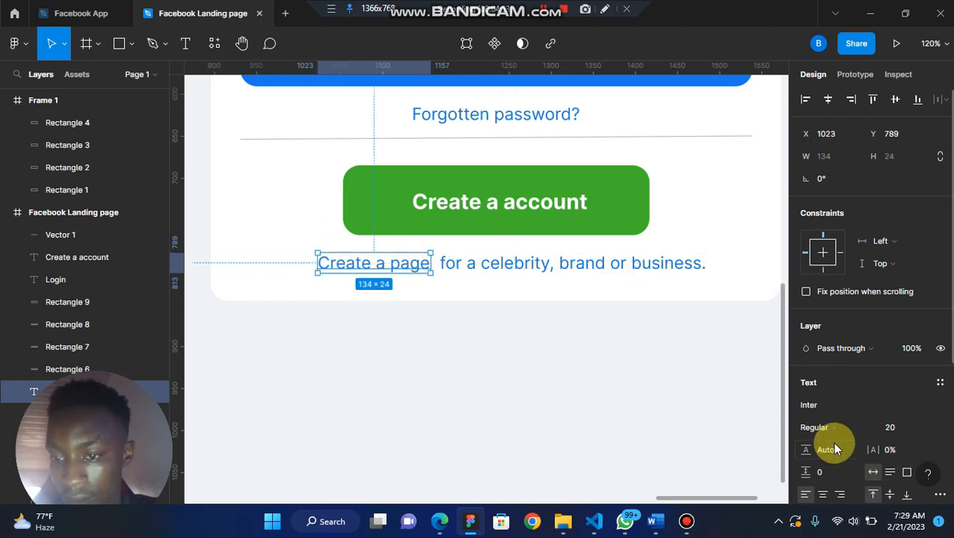
pyautogui.scroll(-2, 835, 448)
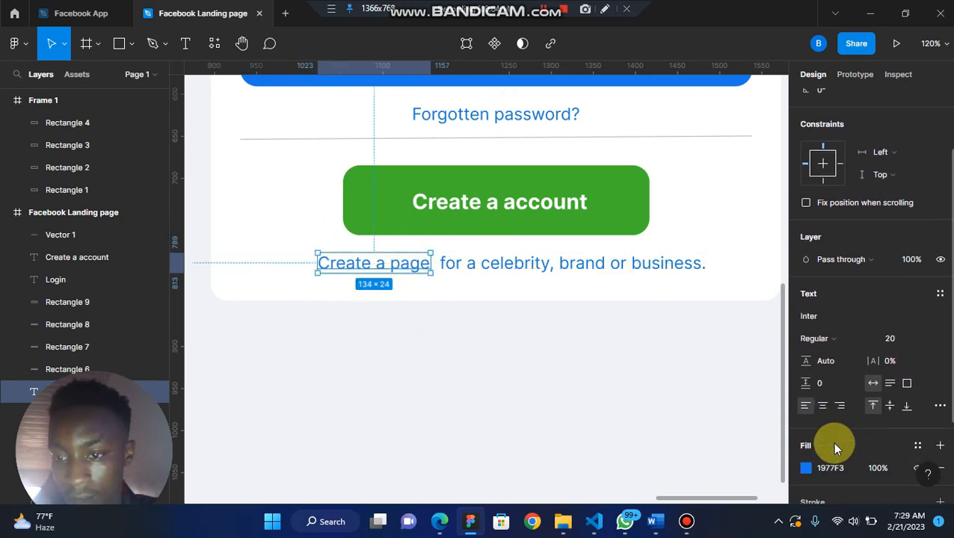
pyautogui.click(871, 340)
pyautogui.click(845, 242)
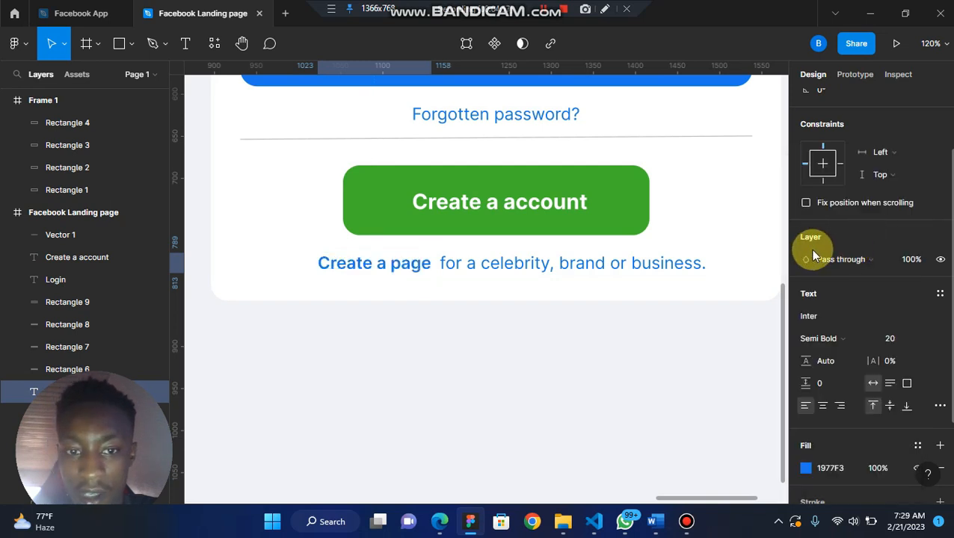
# Set the "Create a page" text's fill to dark grey 3F3F3F and its font size to 16
pyautogui.click(806, 468)
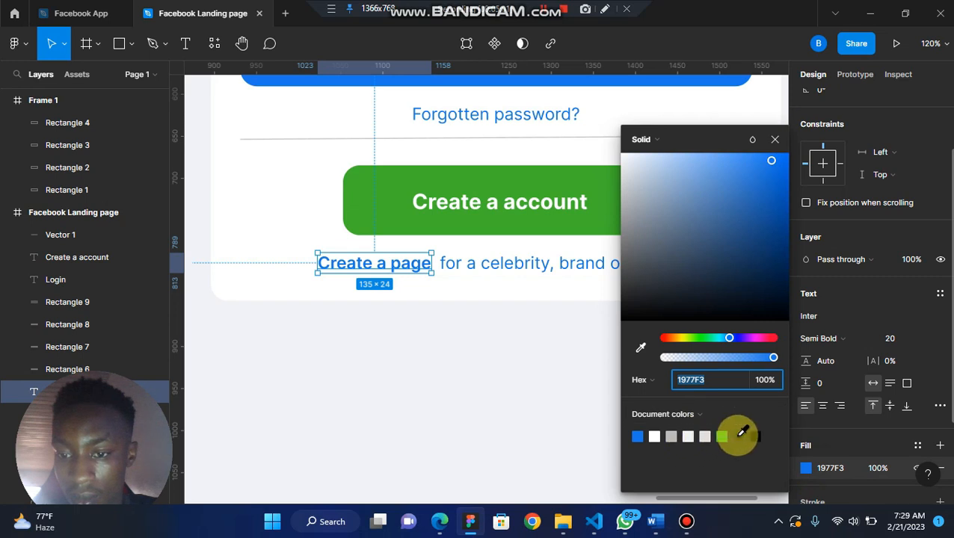
pyautogui.click(740, 436)
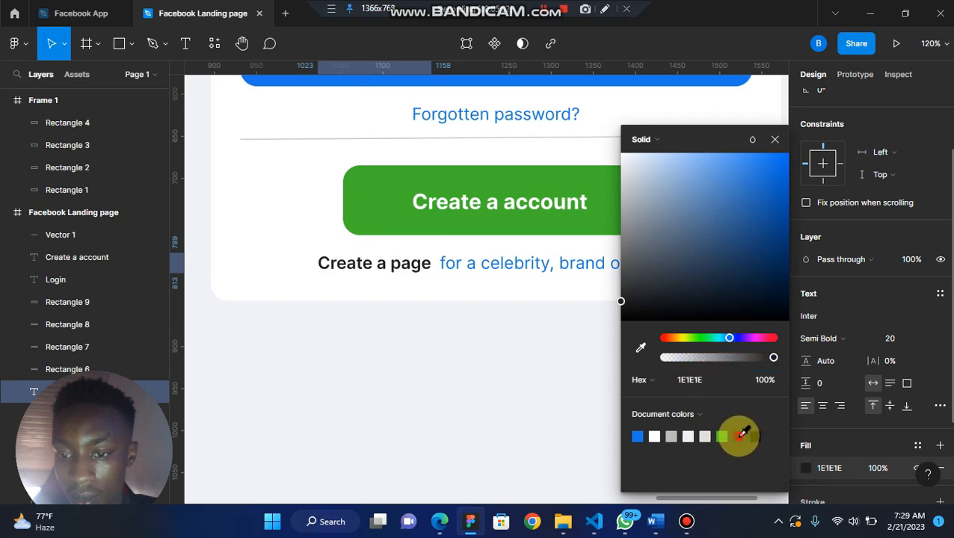
pyautogui.click(671, 436)
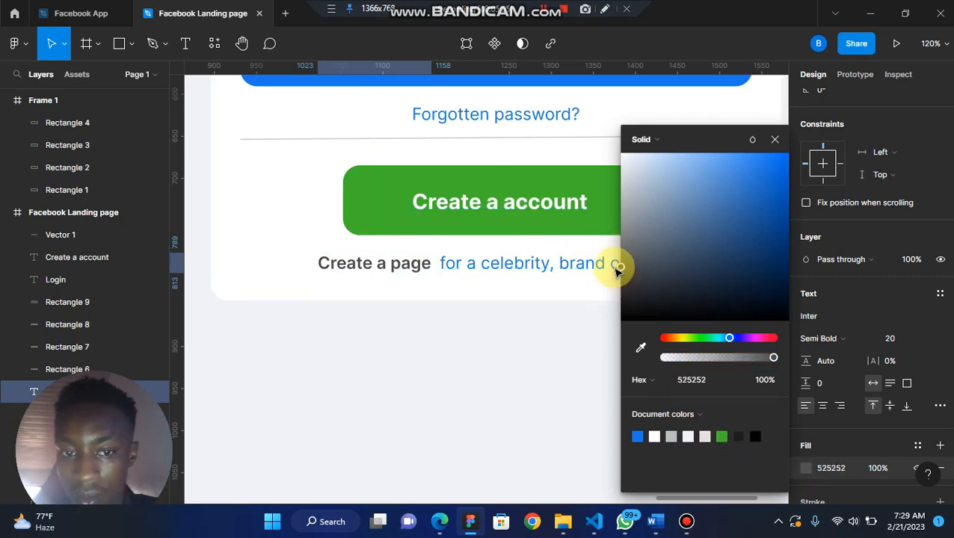
pyautogui.moveTo(615, 269); pyautogui.dragTo(616, 280)
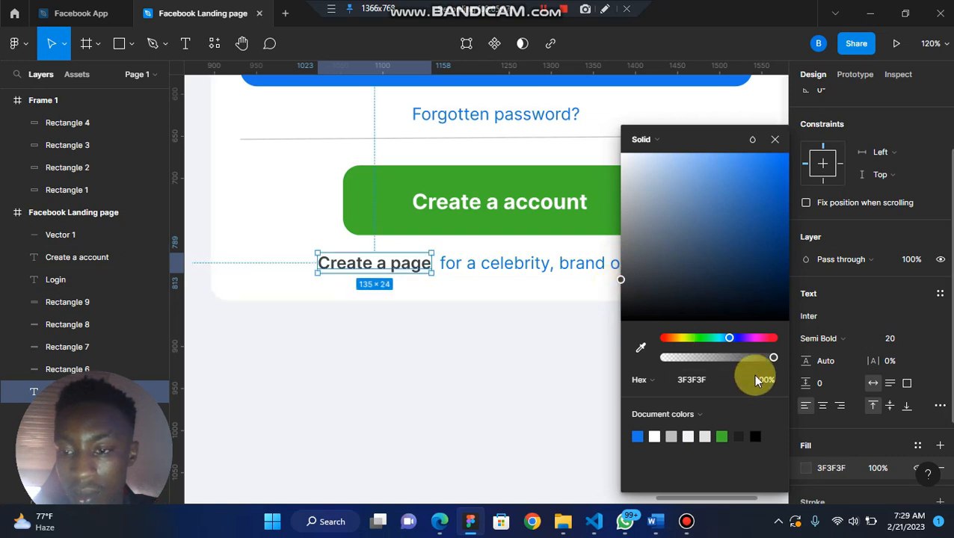
pyautogui.click(924, 337)
pyautogui.click(904, 321)
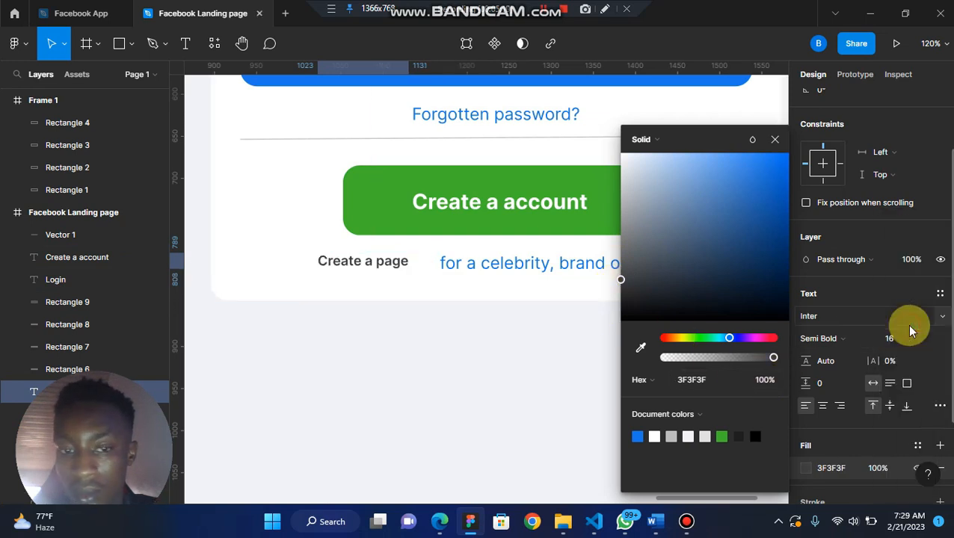
# Set the font size of "for a celebrity, brand or business." to 16
pyautogui.click(506, 393)
pyautogui.click(510, 266)
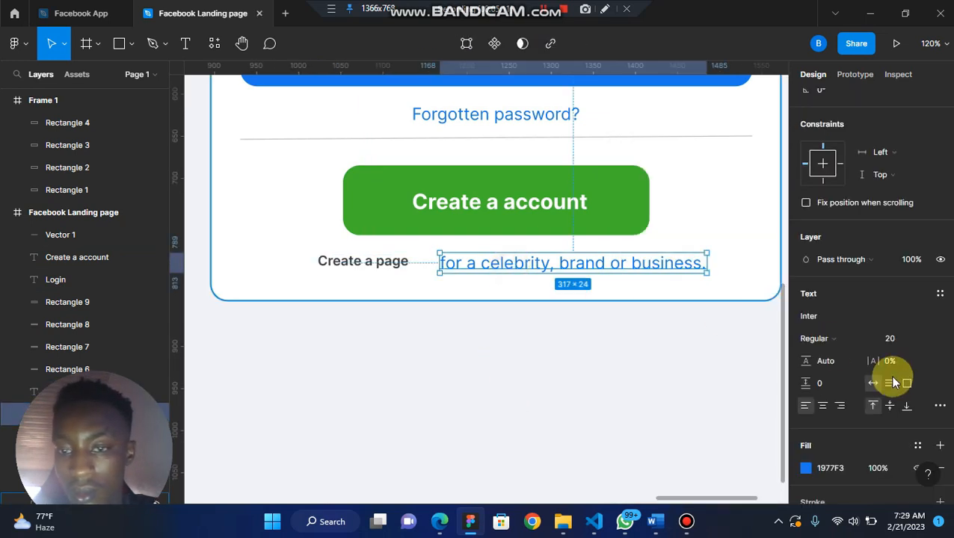
pyautogui.click(927, 341)
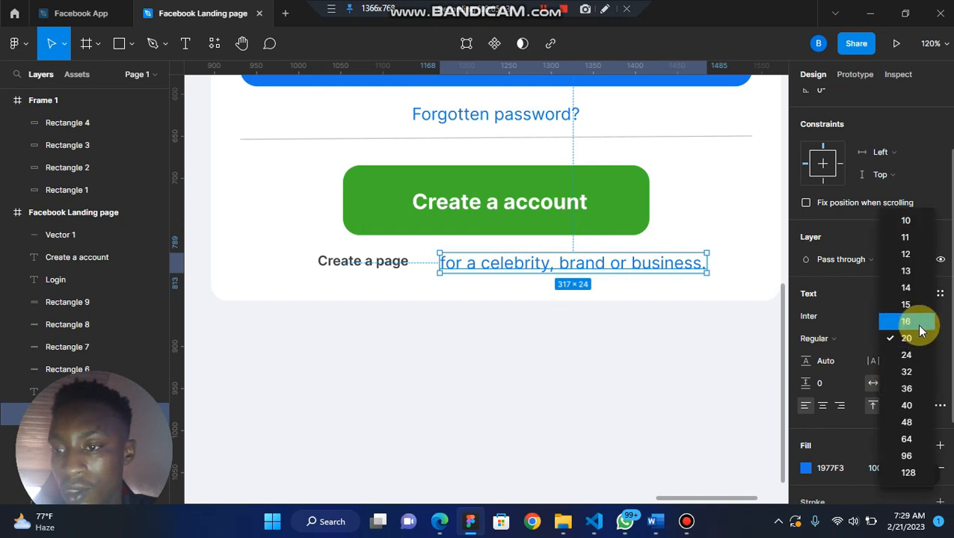
pyautogui.click(906, 321)
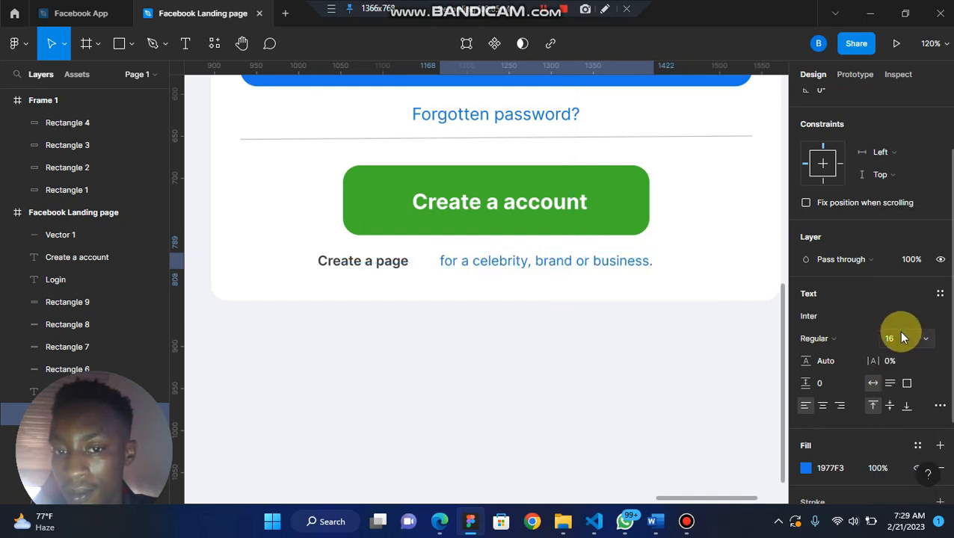
# Copy the "Create a page" text's fill 3F3F3F onto "for a celebrity, brand or business."
pyautogui.click(805, 467)
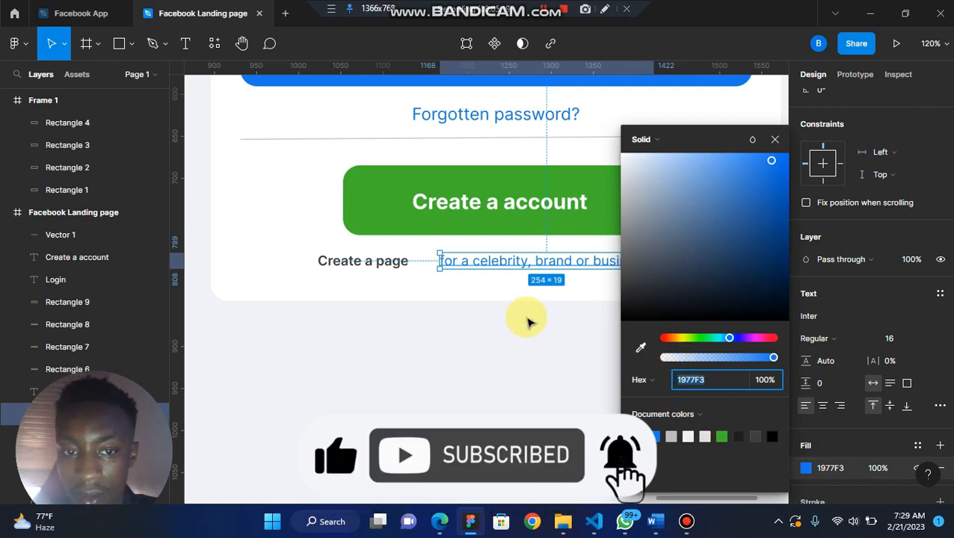
pyautogui.click(392, 265)
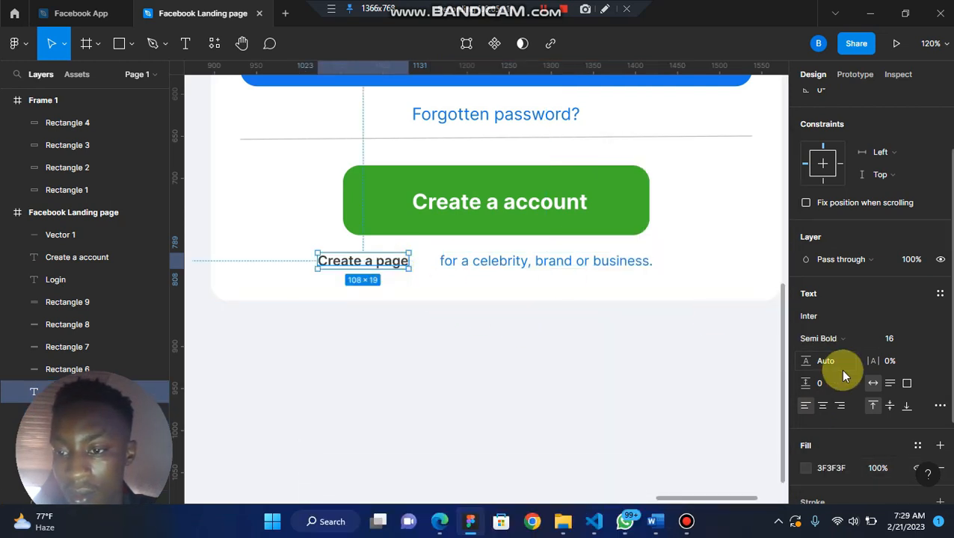
pyautogui.click(847, 468)
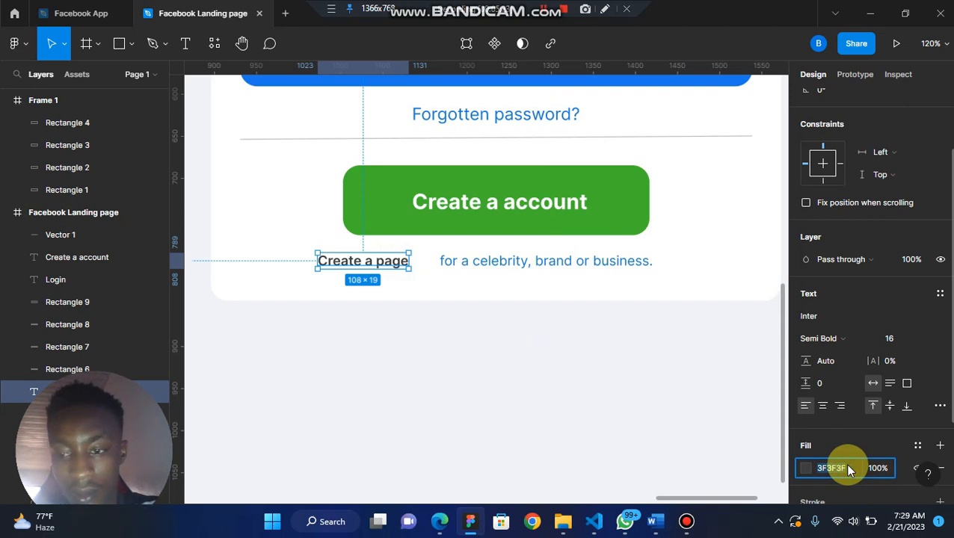
pyautogui.click(618, 261)
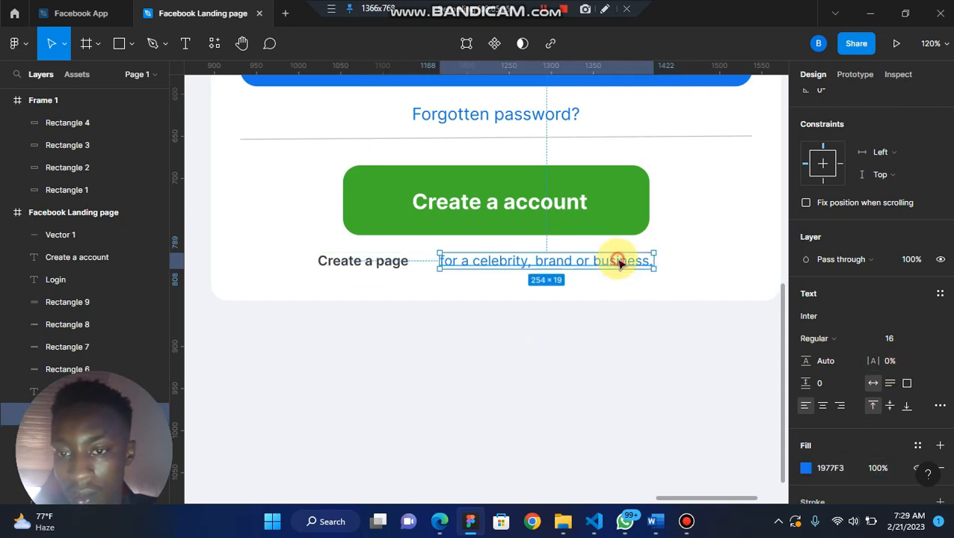
pyautogui.click(839, 469)
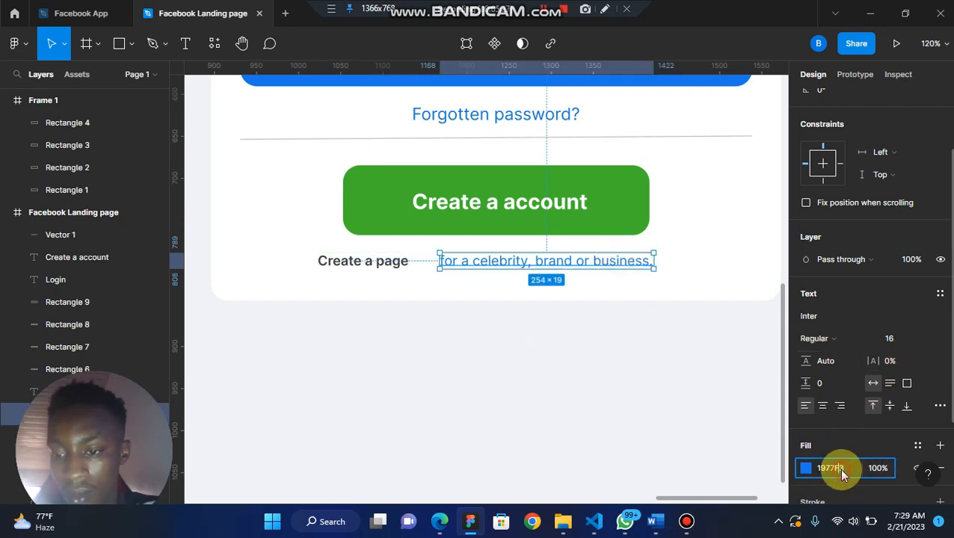
pyautogui.write('3F3F3F')
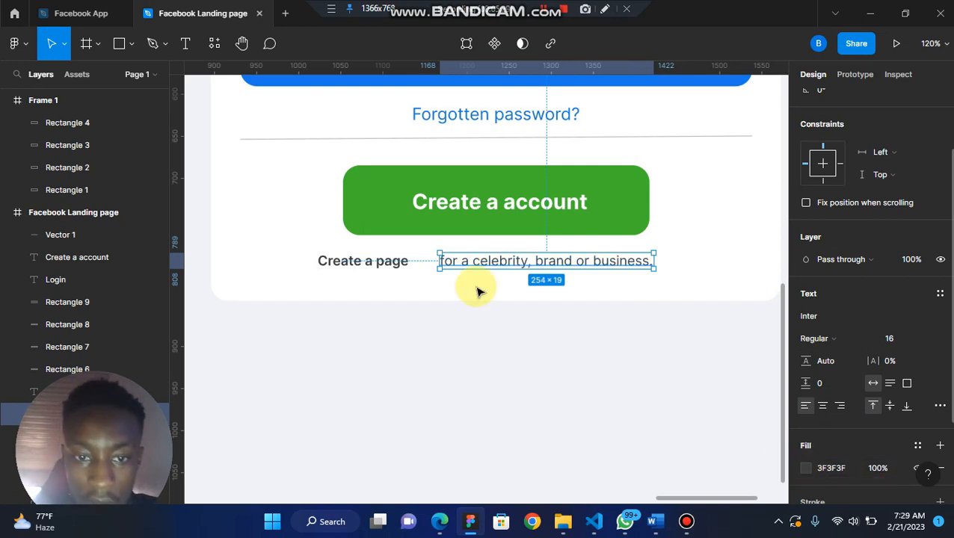
# Join the two texts into one line under the green button, with "for a celebrity, brand or business." at X 1164 and "Create a page" at X 1053
pyautogui.click(388, 260)
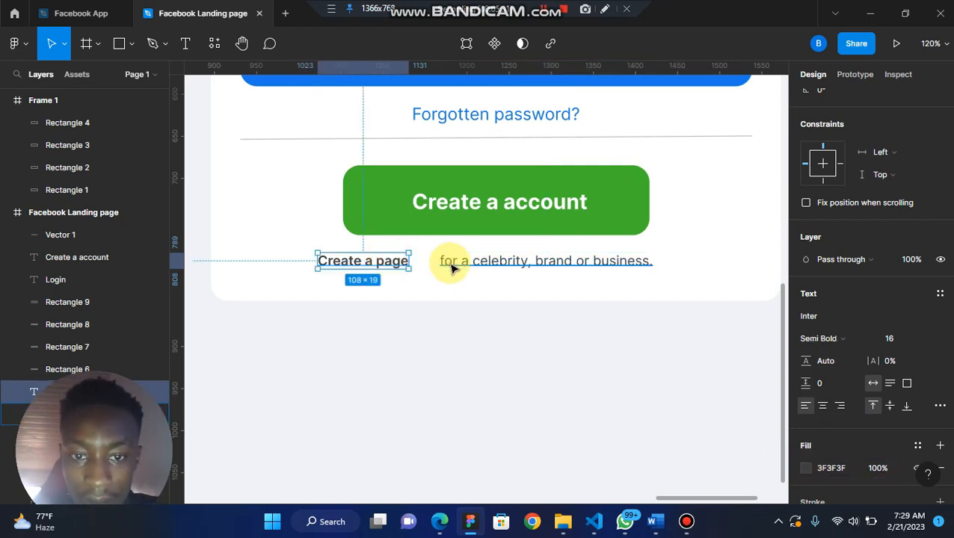
pyautogui.moveTo(452, 267); pyautogui.dragTo(451, 267)
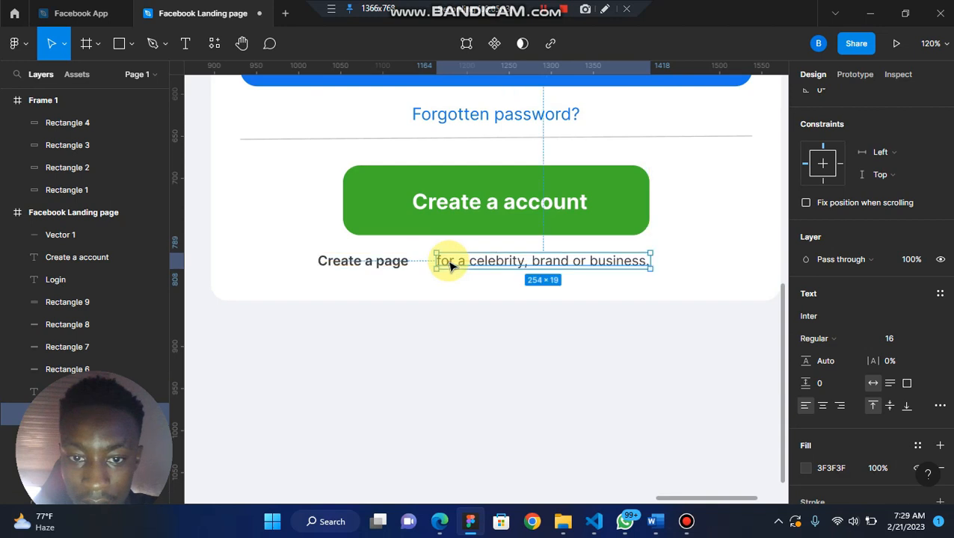
pyautogui.moveTo(391, 264); pyautogui.dragTo(417, 266)
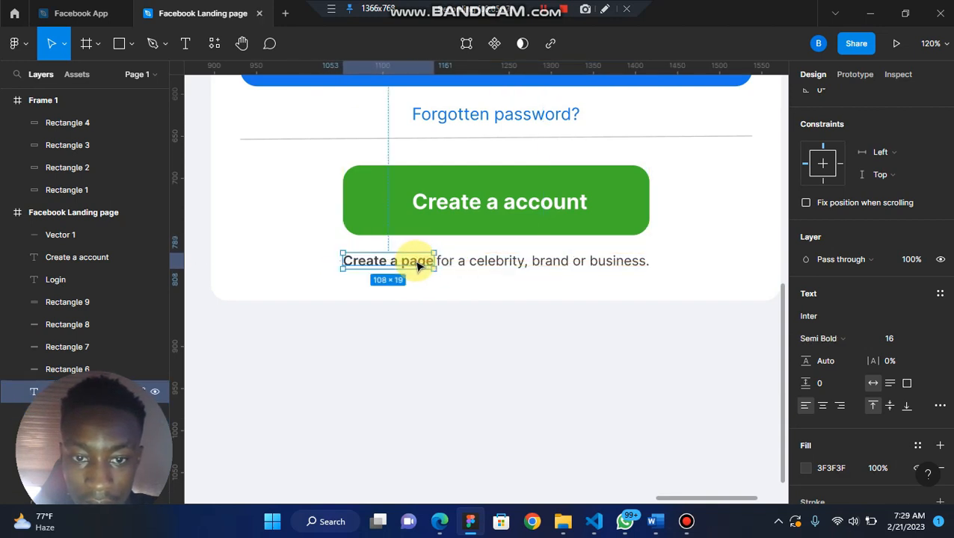
pyautogui.click(476, 263)
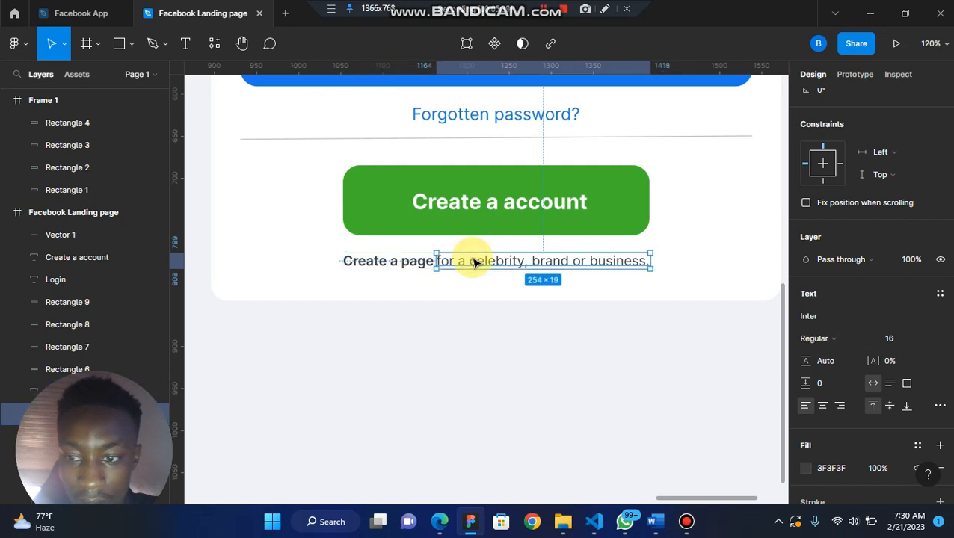
pyautogui.click(400, 266)
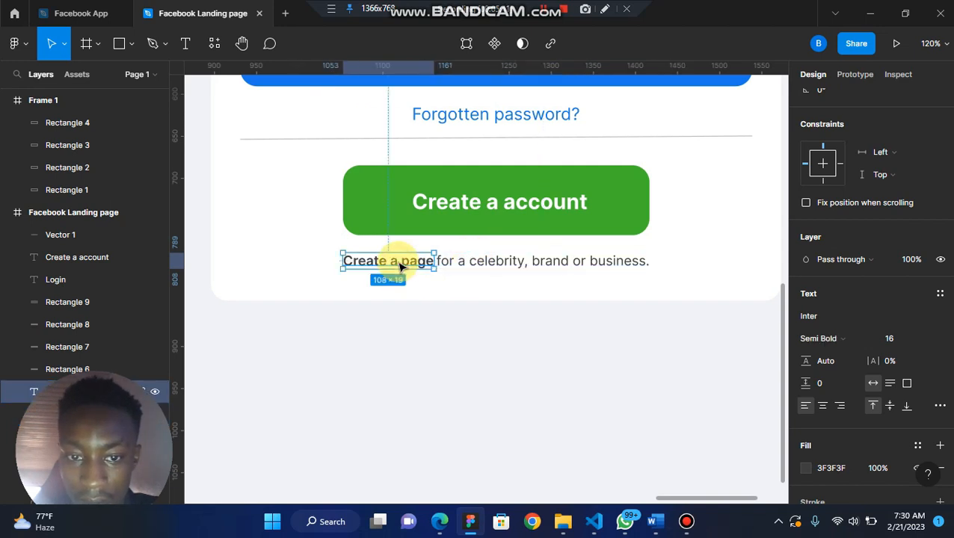
pyautogui.click(453, 262)
pyautogui.click(464, 347)
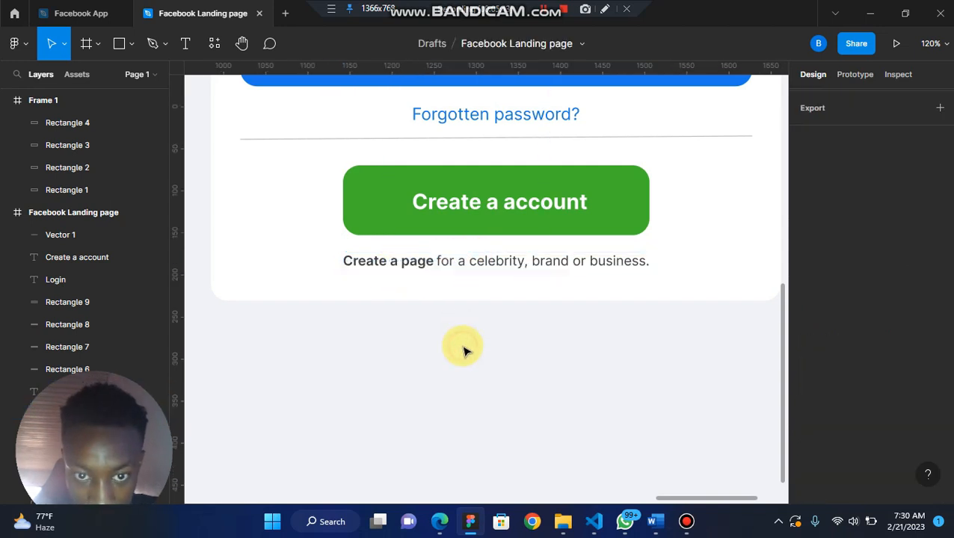
# Select the white login card and compare its edges with the reference frame and the Facebook login page in Edge
pyautogui.scroll(-5, 501, 304)
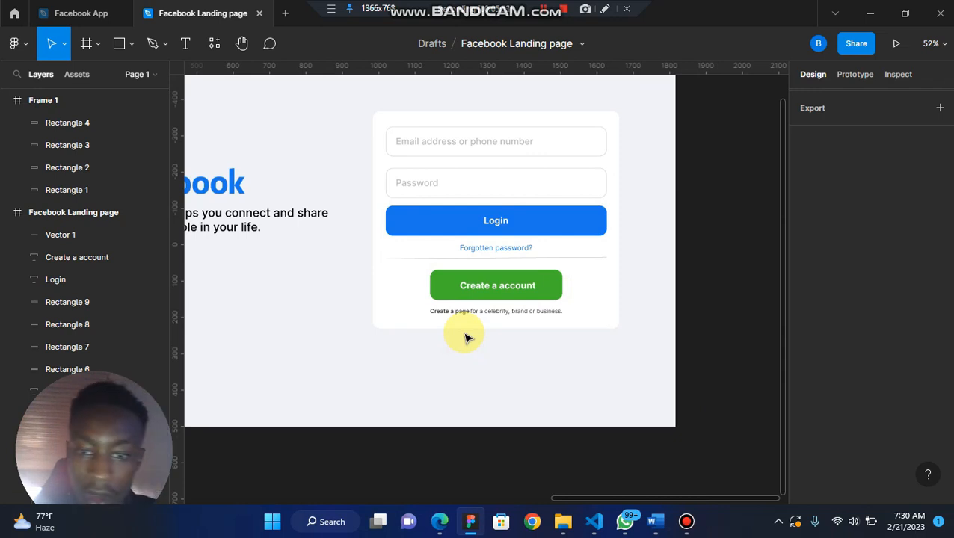
pyautogui.click(589, 315)
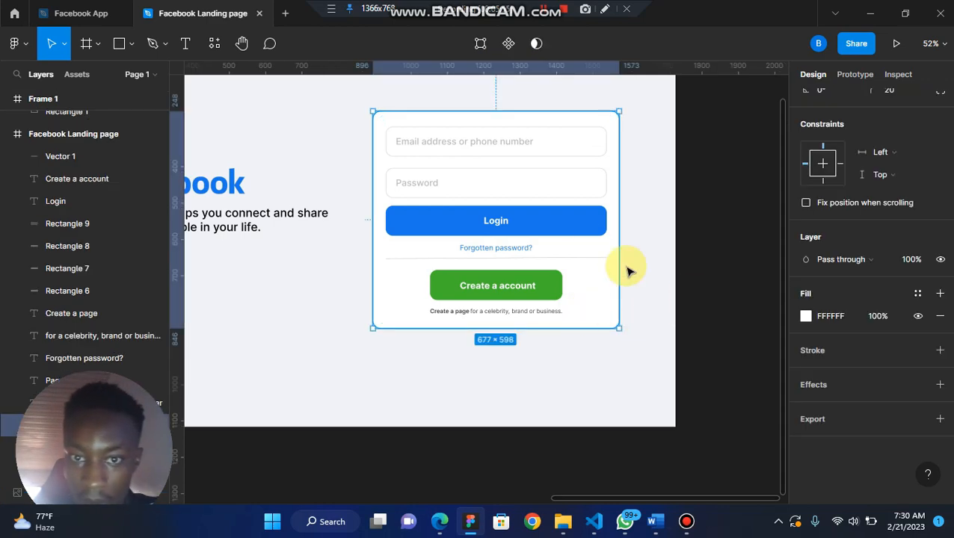
pyautogui.hscroll(-10, 609, 308)
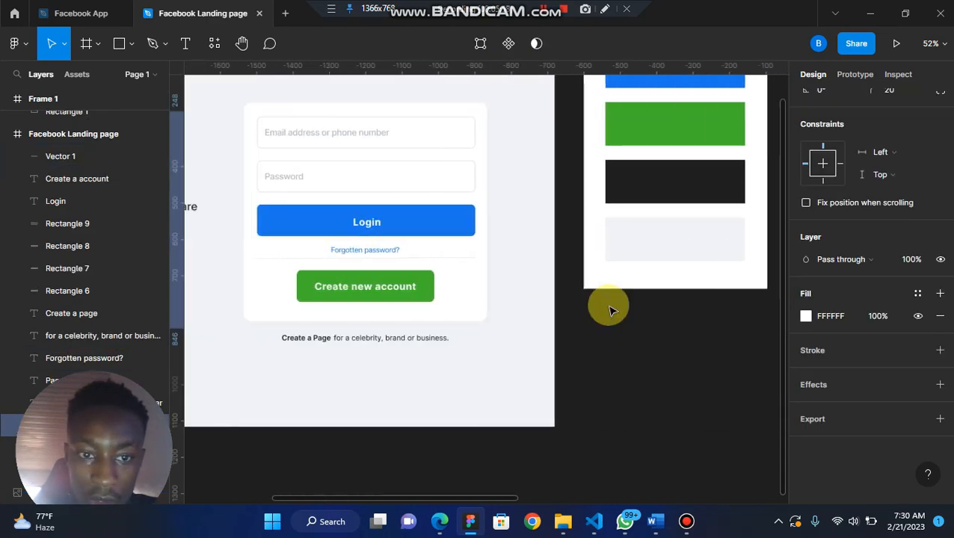
pyautogui.scroll(5, 693, 331)
pyautogui.scroll(-5, 693, 331)
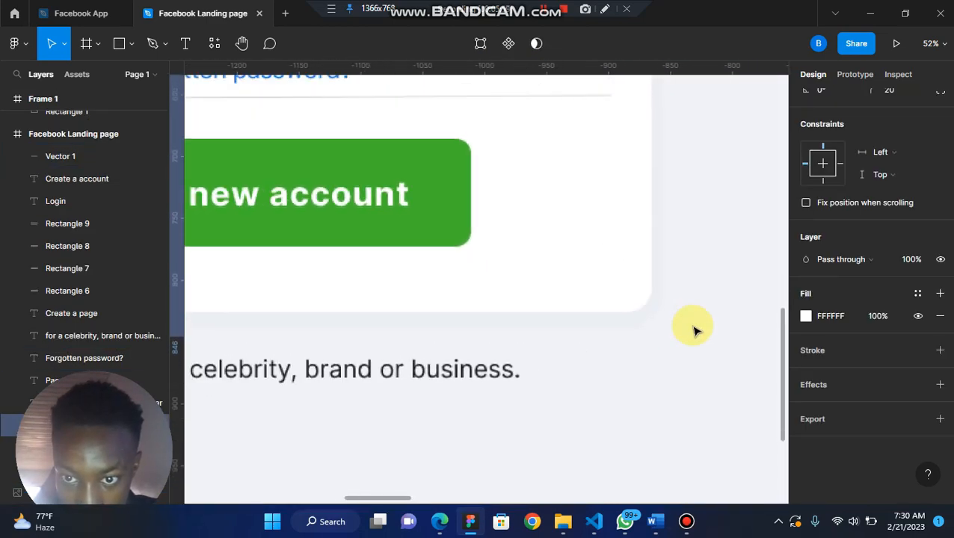
pyautogui.hscroll(10, 693, 331)
pyautogui.hscroll(10, 693, 332)
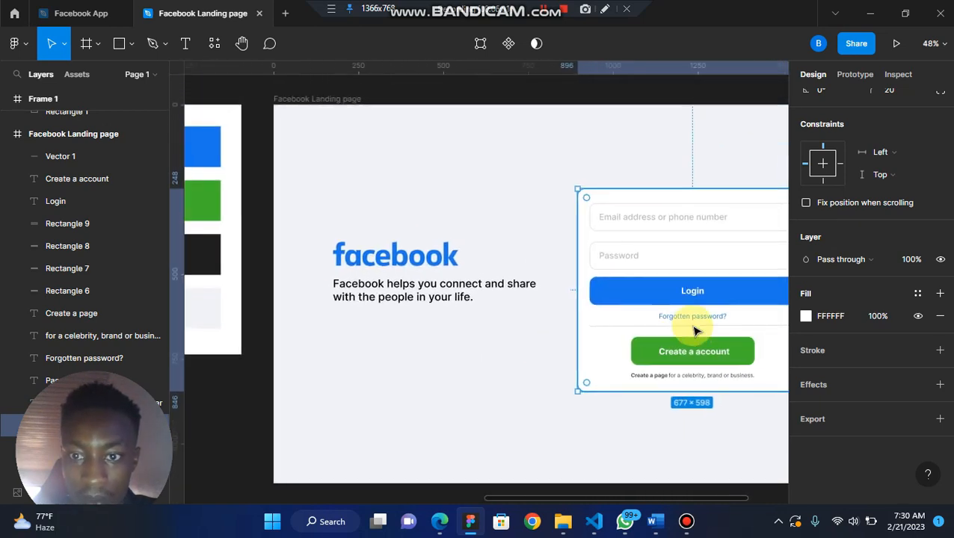
pyautogui.click(440, 524)
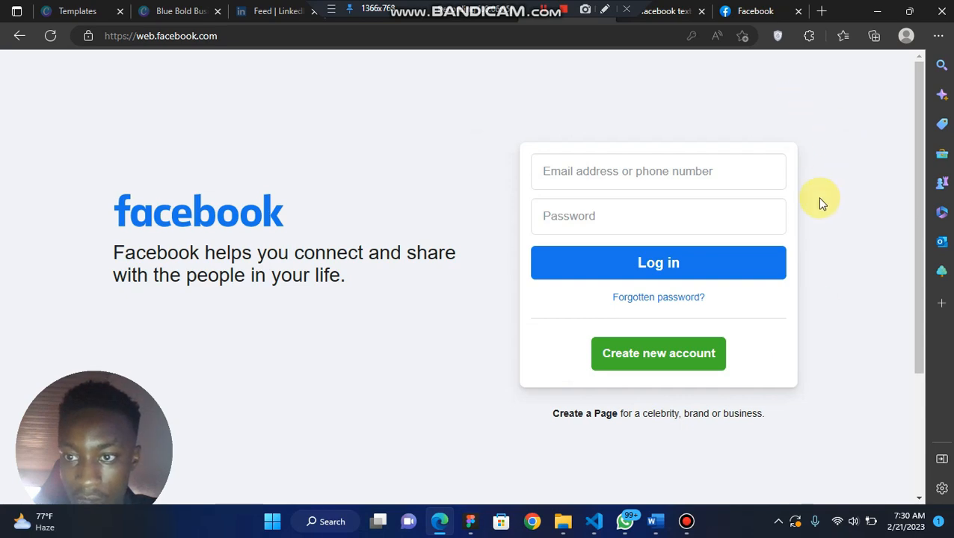
pyautogui.click(879, 12)
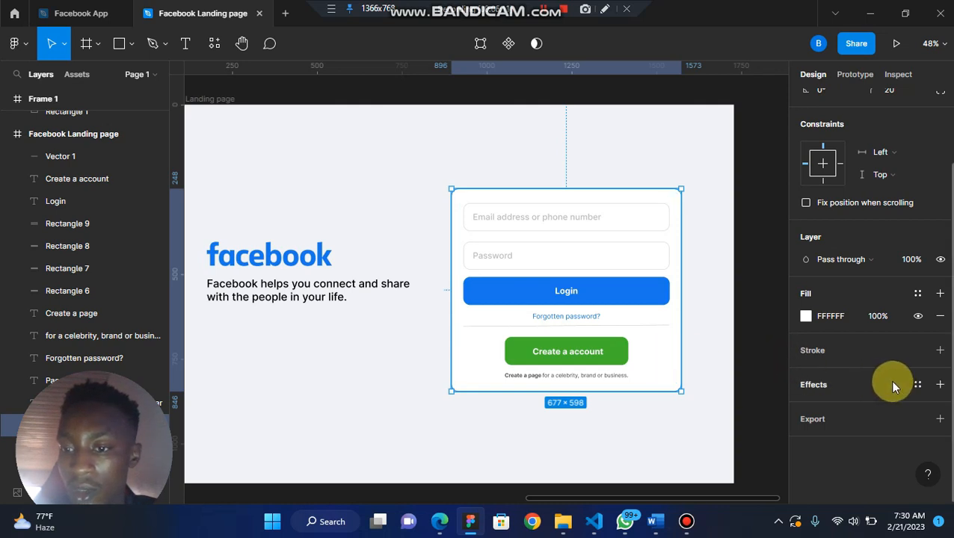
# Add a drop shadow effect to the white login card and set its X offset to 4
pyautogui.click(940, 385)
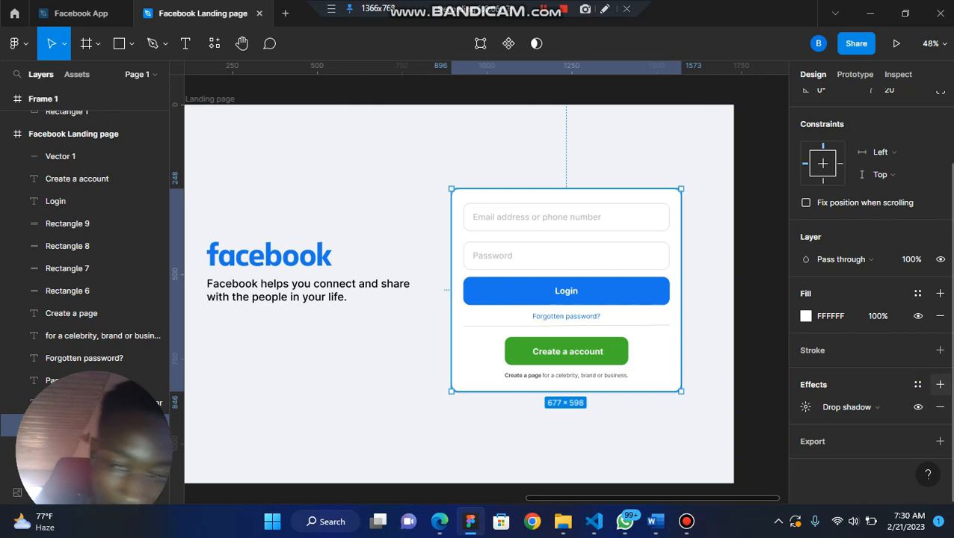
pyautogui.click(850, 404)
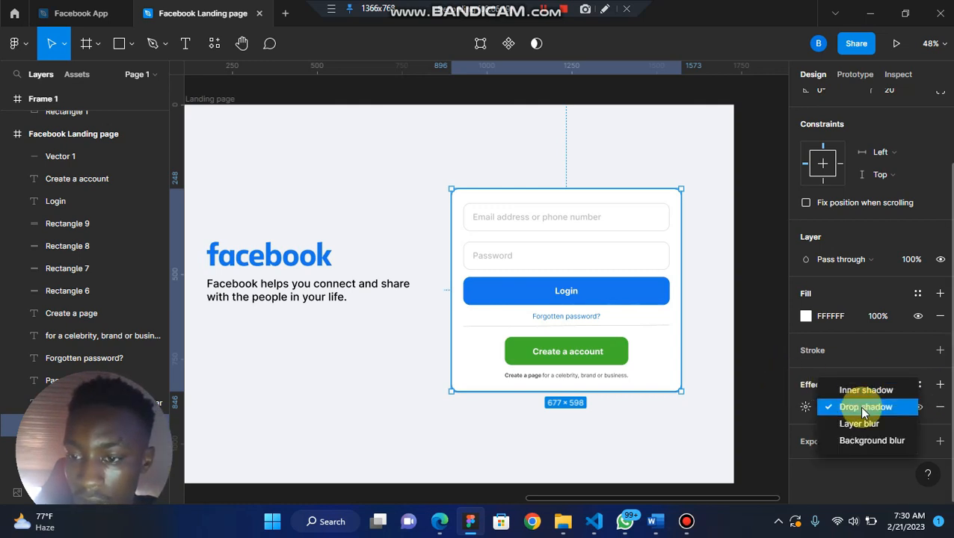
pyautogui.click(862, 410)
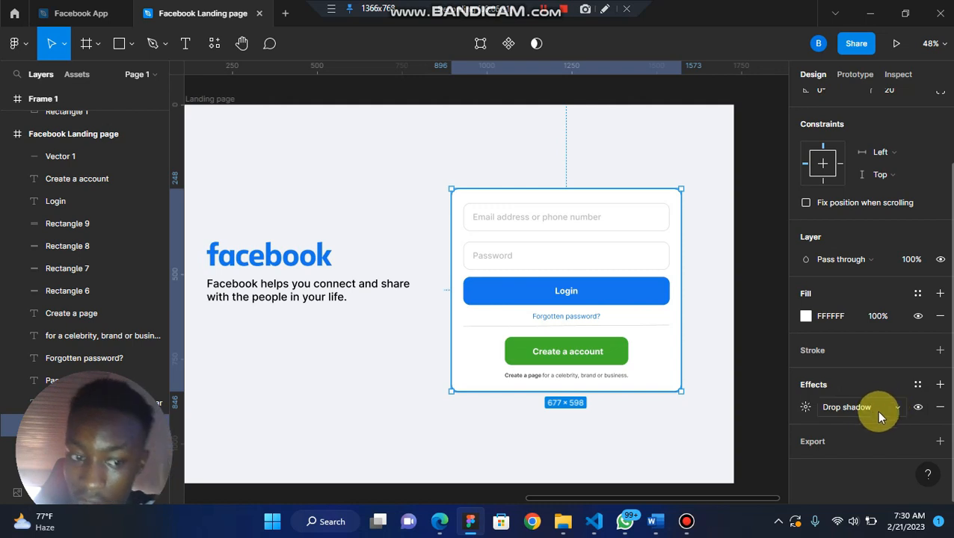
pyautogui.click(803, 408)
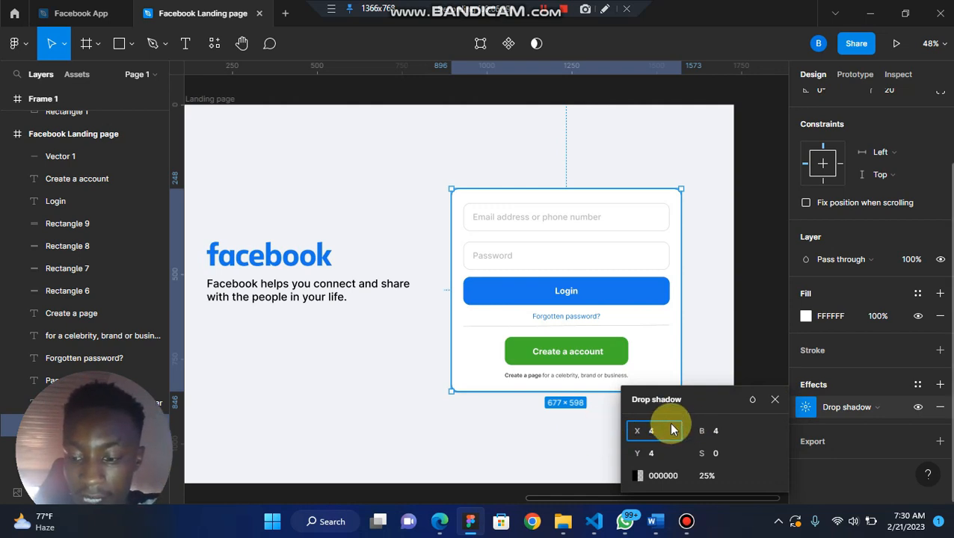
pyautogui.press('Return')
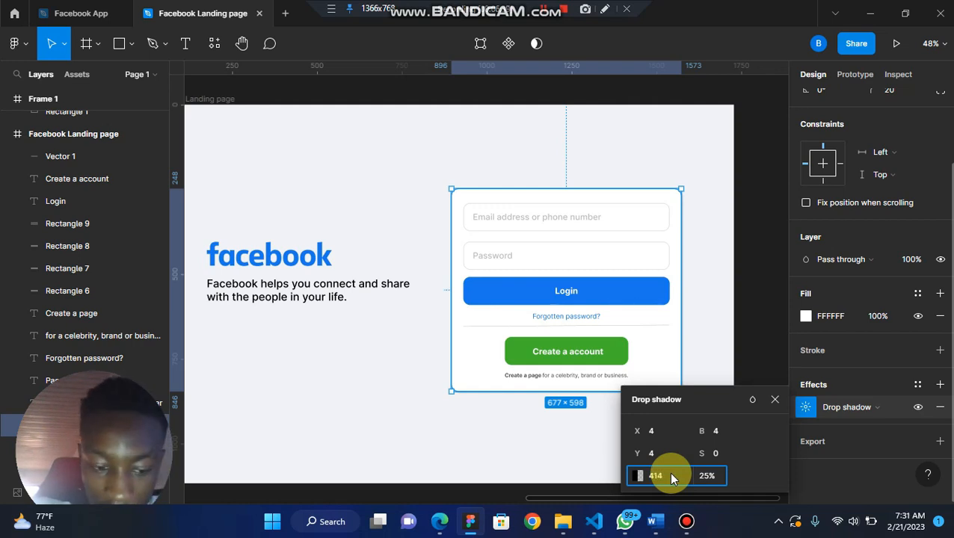
# Set the card's drop shadow colour to 414141 and its opacity to 100%
pyautogui.press('Return')
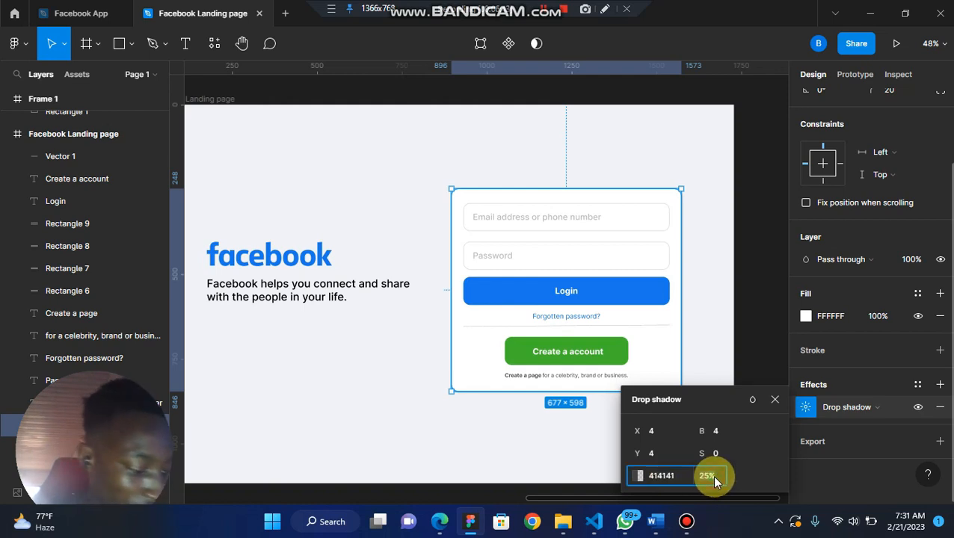
pyautogui.click(714, 477)
pyautogui.write('100')
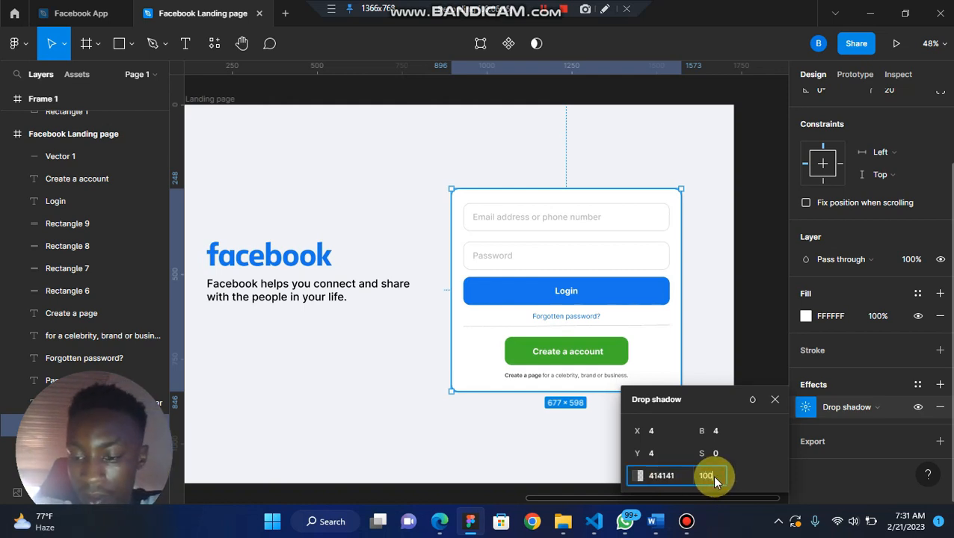
pyautogui.press('Return')
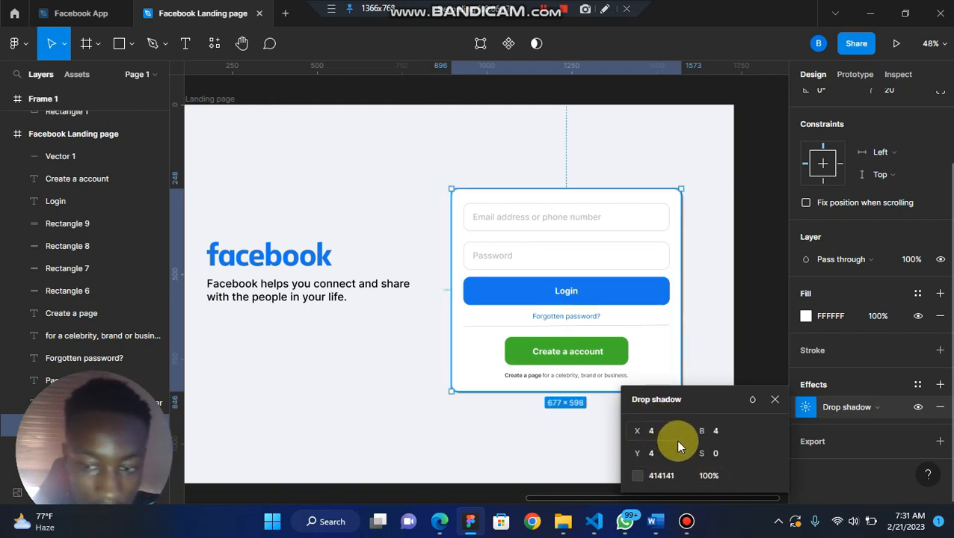
# Set the drop shadow's blend mode to Soft light and its Y offset to 8
pyautogui.click(752, 408)
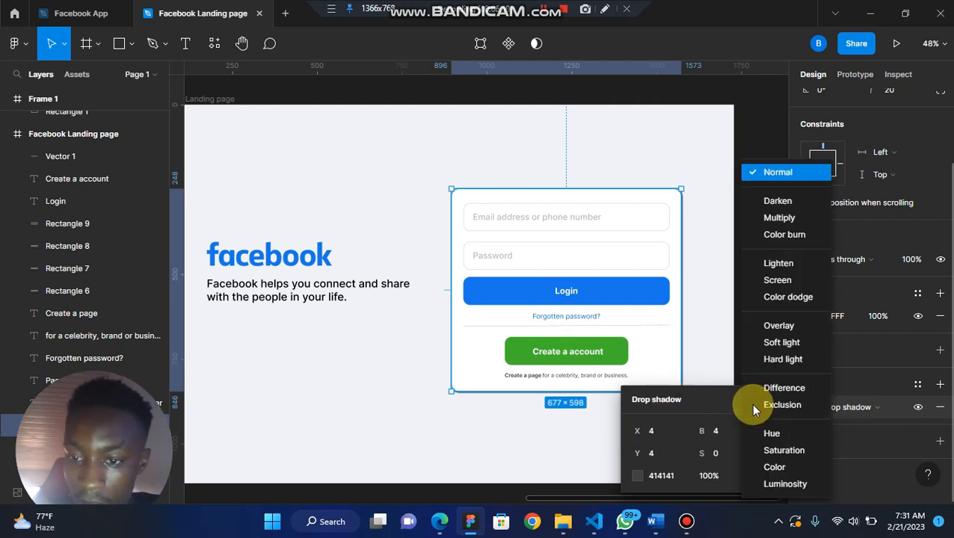
pyautogui.click(796, 342)
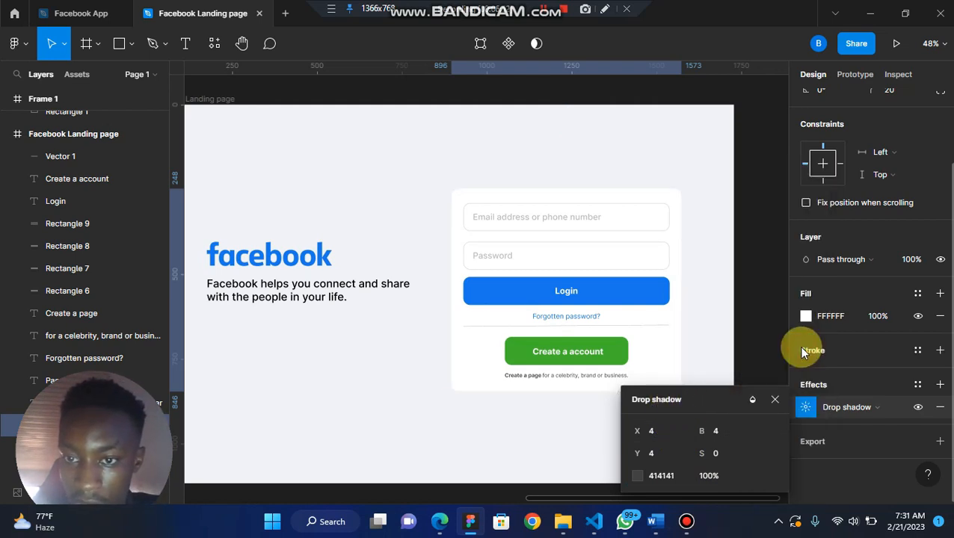
pyautogui.click(655, 453)
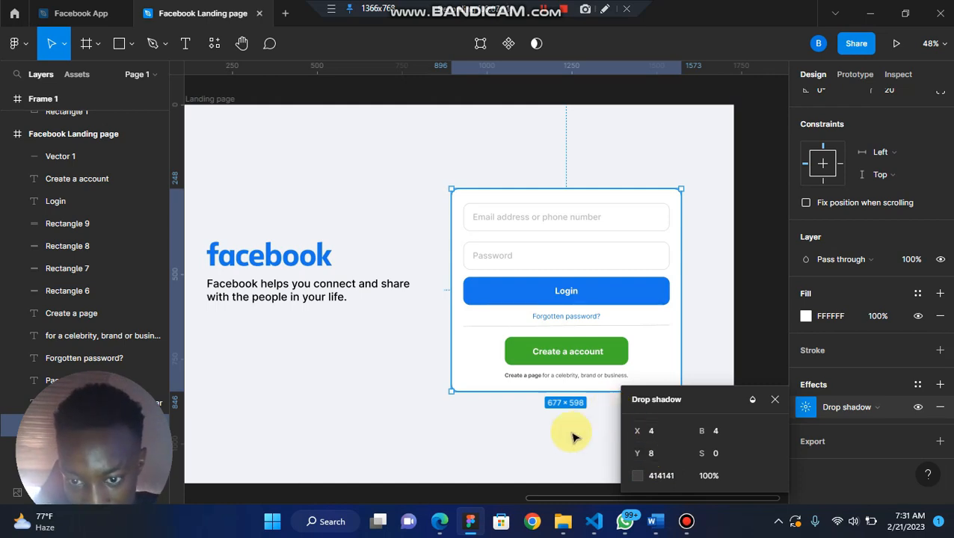
# Deselect the login card and examine its shadow and the overall landing page beside the colour palette frame
pyautogui.click(557, 448)
pyautogui.scroll(5, 559, 451)
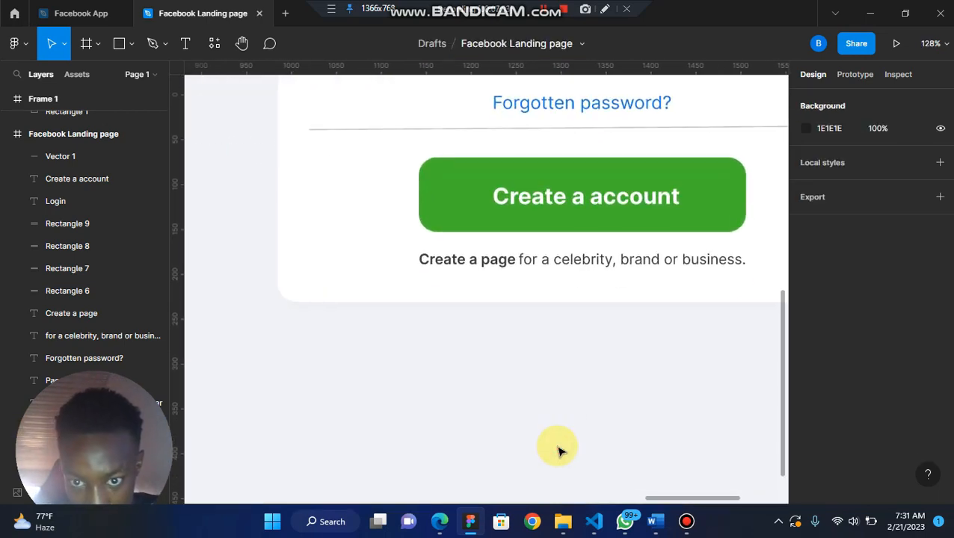
pyautogui.scroll(-5, 420, 327)
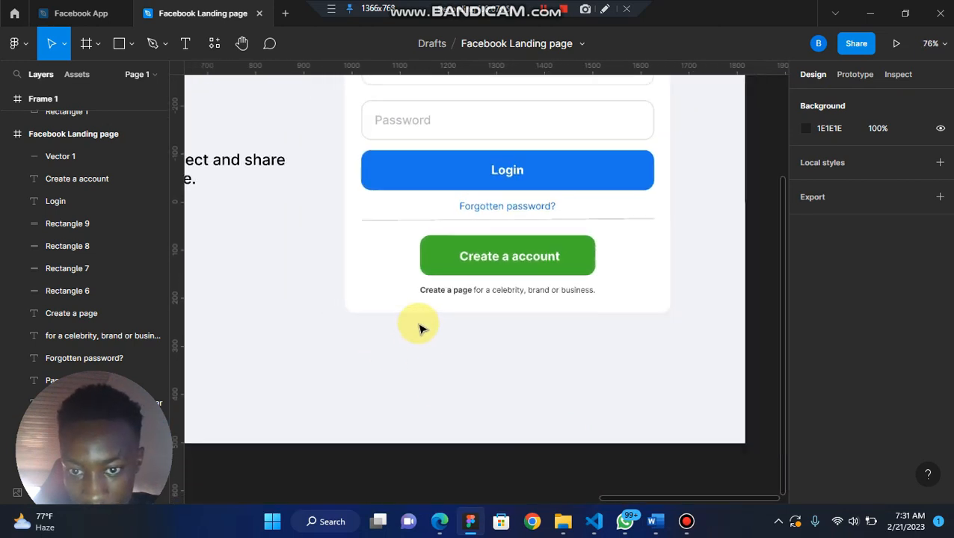
pyautogui.scroll(1, 396, 344)
pyautogui.hscroll(1, 396, 345)
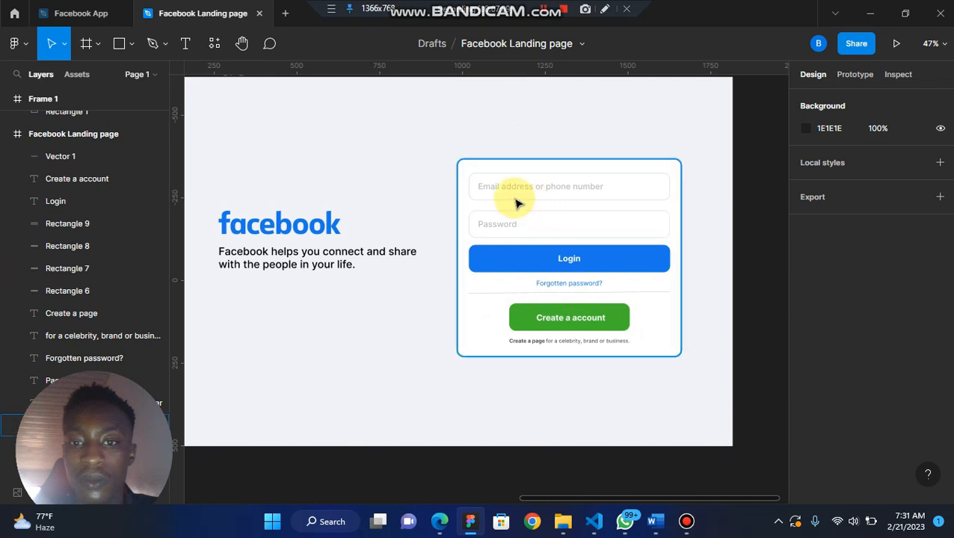
pyautogui.scroll(-2, 544, 334)
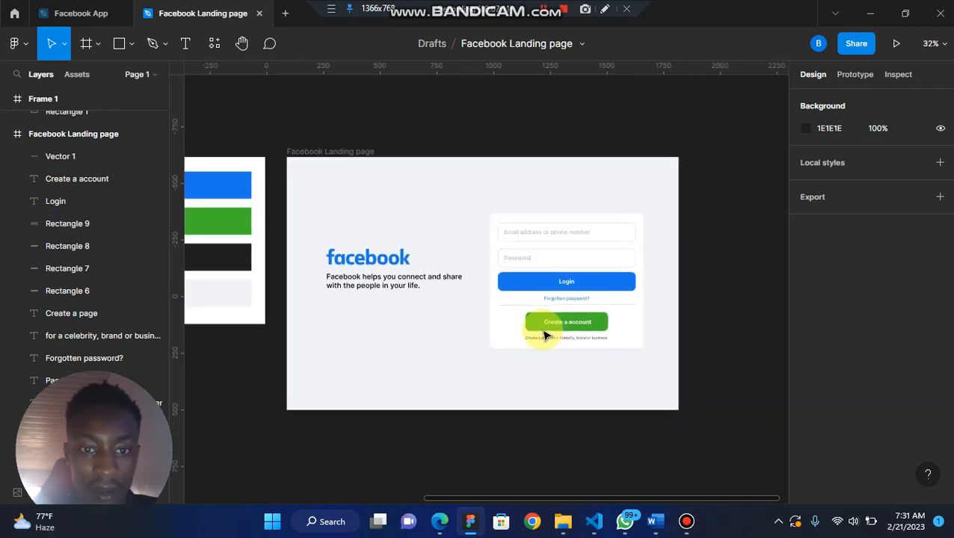
pyautogui.hscroll(-2, 544, 335)
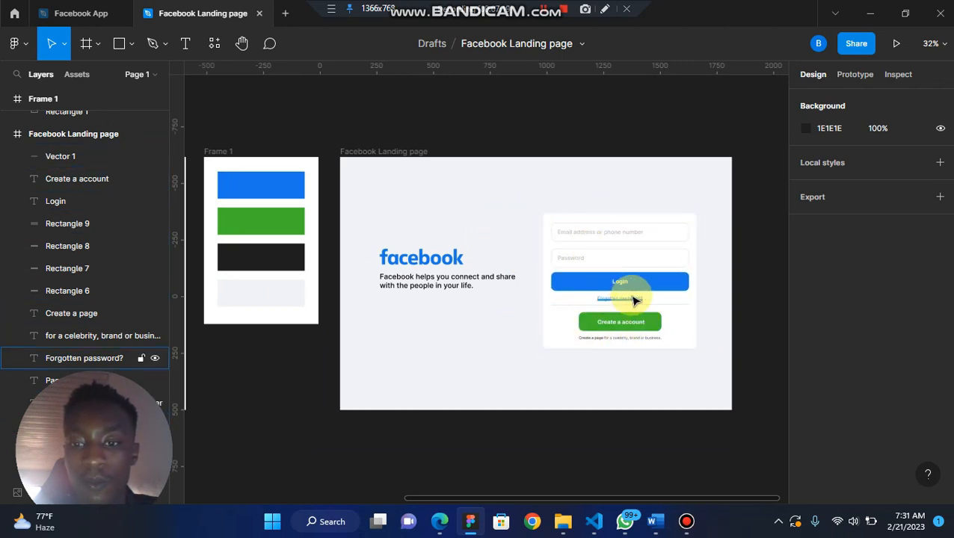
# Shift "Create a page" and "for a celebrity, brand or business." together about 8 px to the left under the green button
pyautogui.scroll(5, 633, 300)
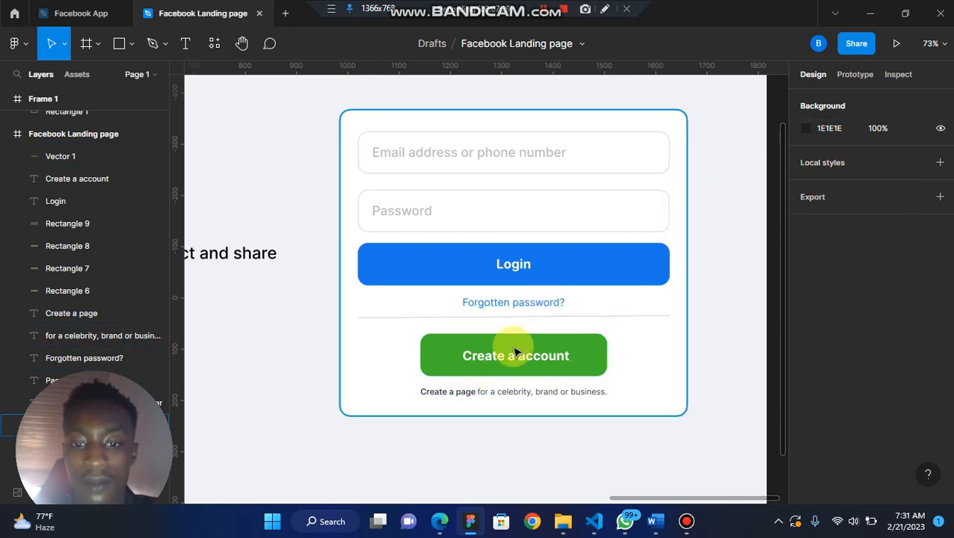
pyautogui.click(448, 392)
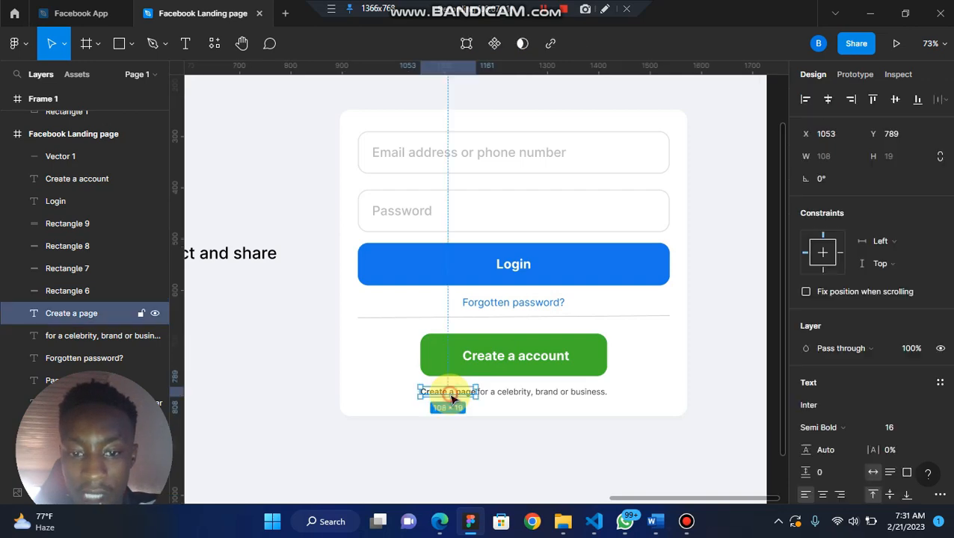
pyautogui.keyDown('shift'); pyautogui.click(500, 400); pyautogui.keyUp('shift')
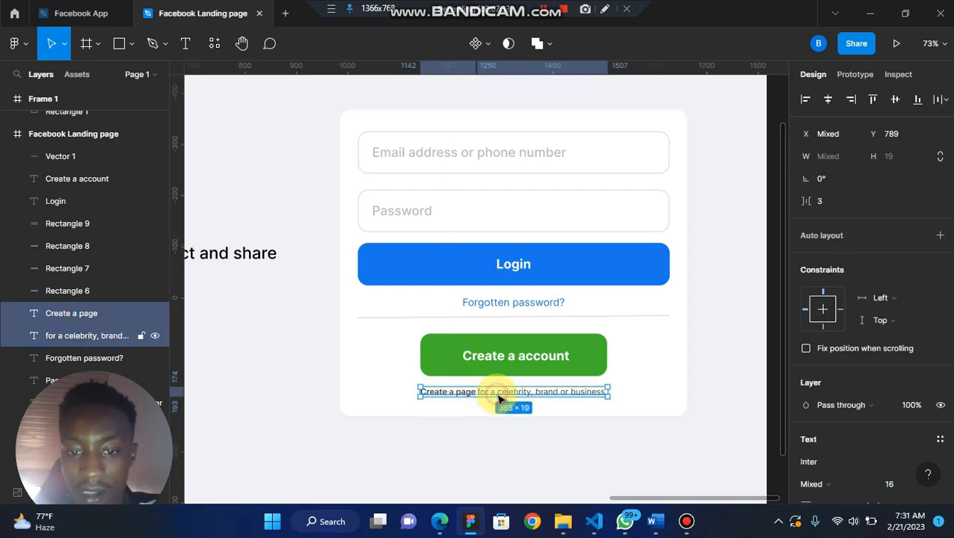
pyautogui.keyDown('ctrl'); pyautogui.scroll(5, 499, 400); pyautogui.keyUp('ctrl')
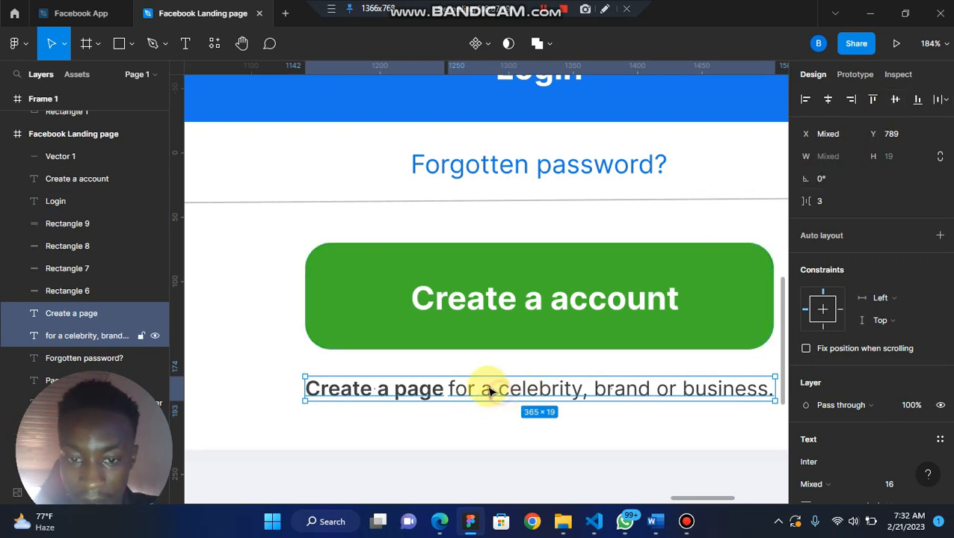
pyautogui.moveTo(500, 394); pyautogui.dragTo(494, 396)
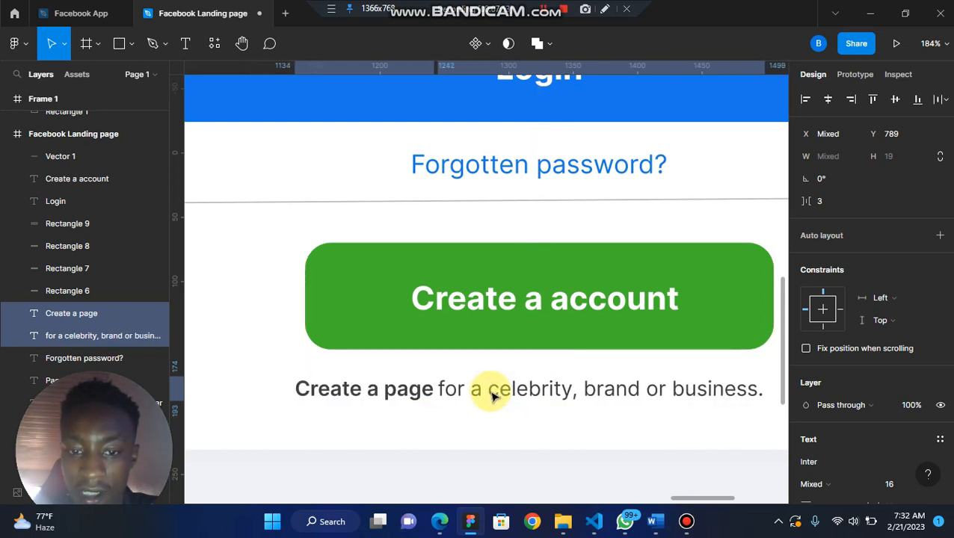
# Change the green button's label to "Create an account"
pyautogui.click(580, 306)
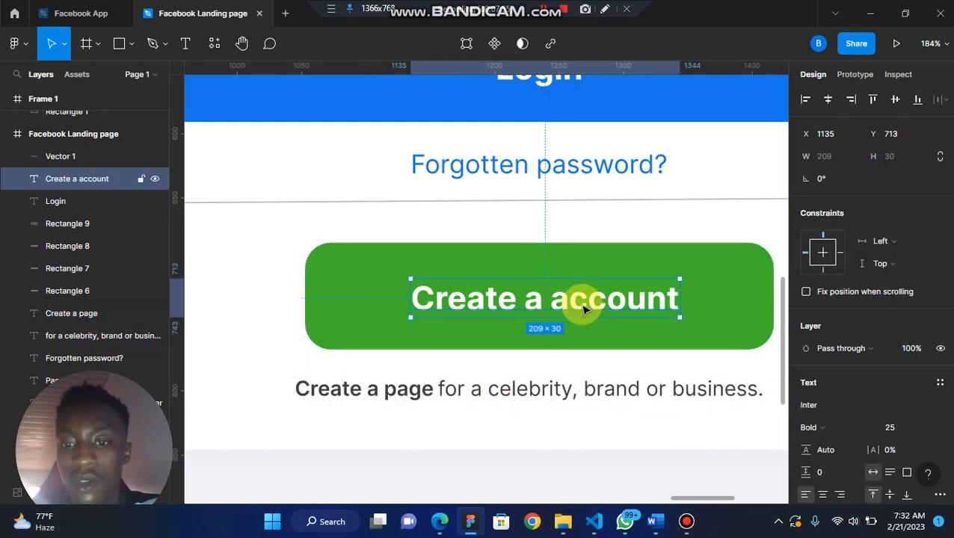
pyautogui.keyDown('shift'); pyautogui.click(729, 298); pyautogui.keyUp('shift')
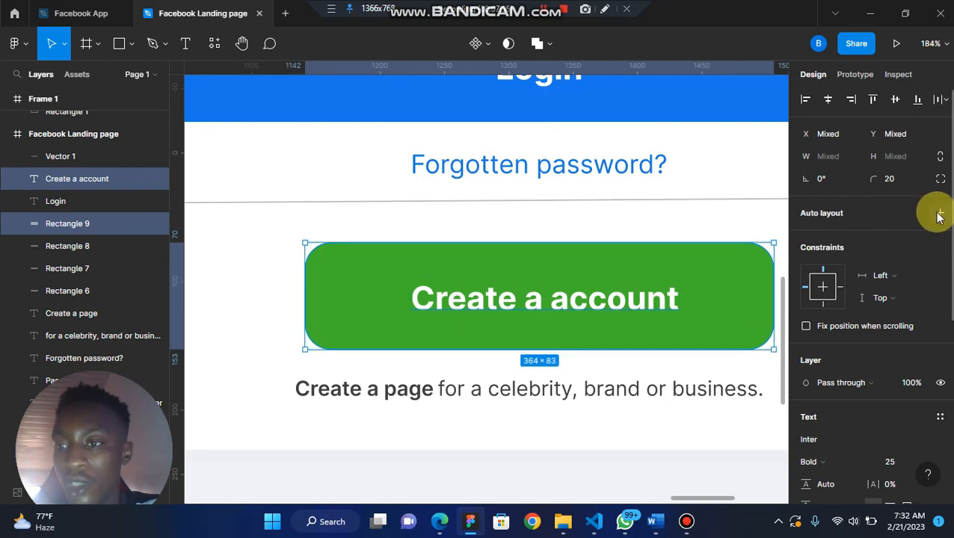
pyautogui.click(612, 315)
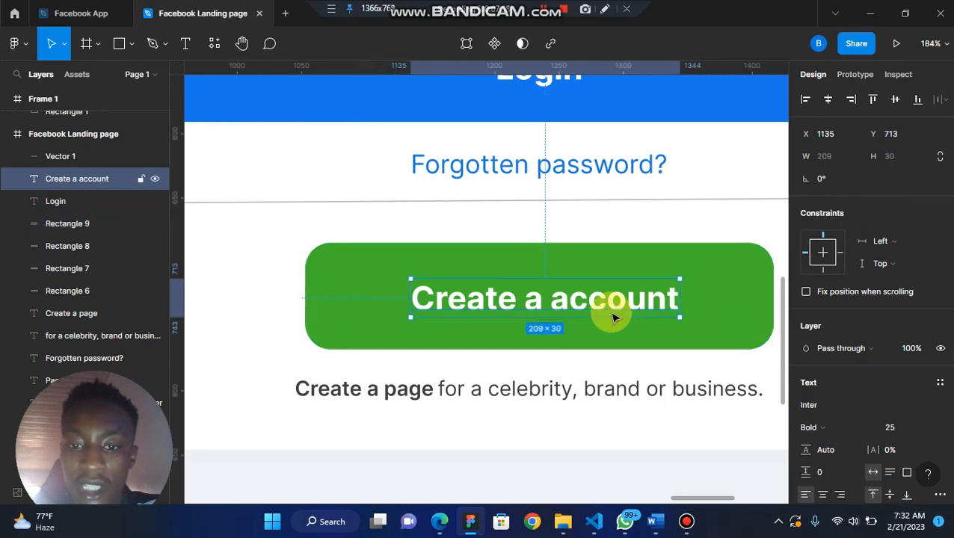
pyautogui.doubleClick(549, 305)
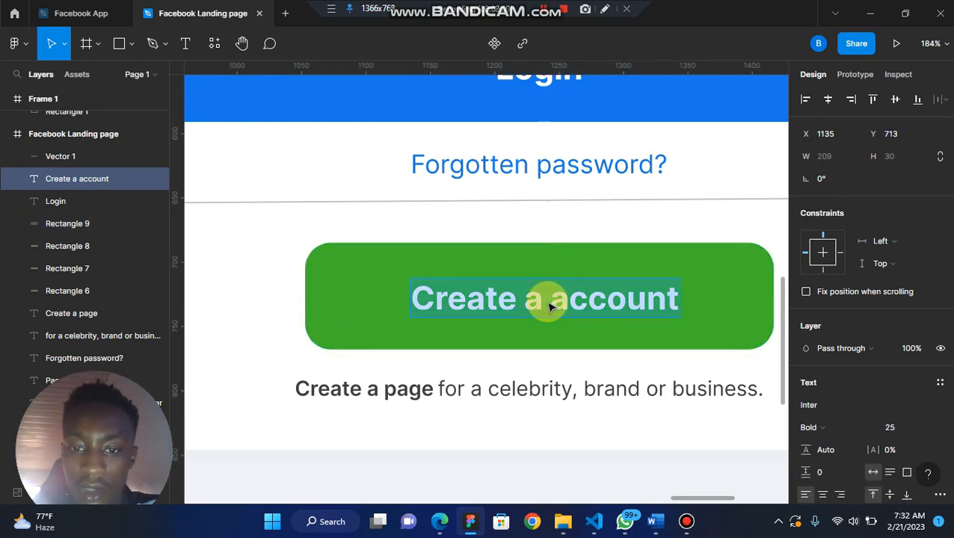
pyautogui.click(545, 299)
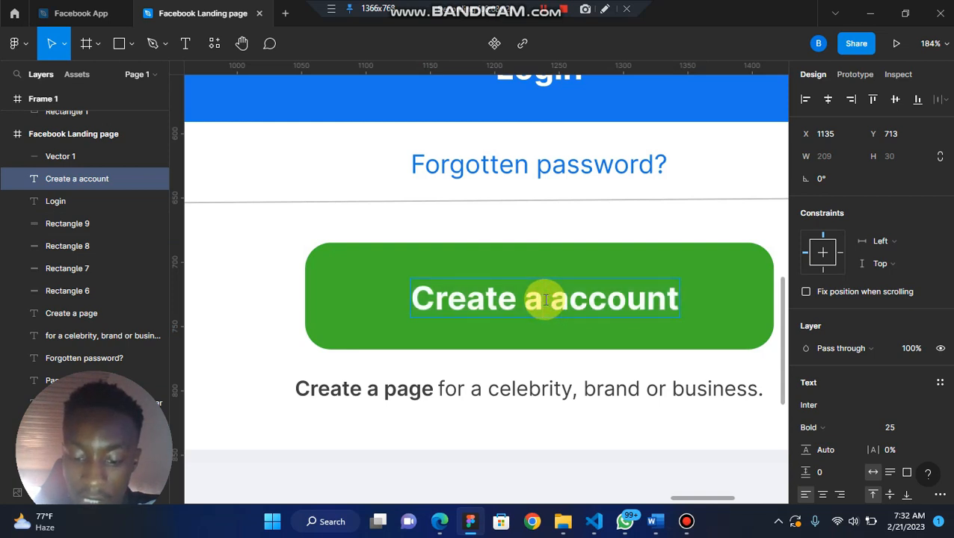
pyautogui.write('n')
pyautogui.press('Escape')
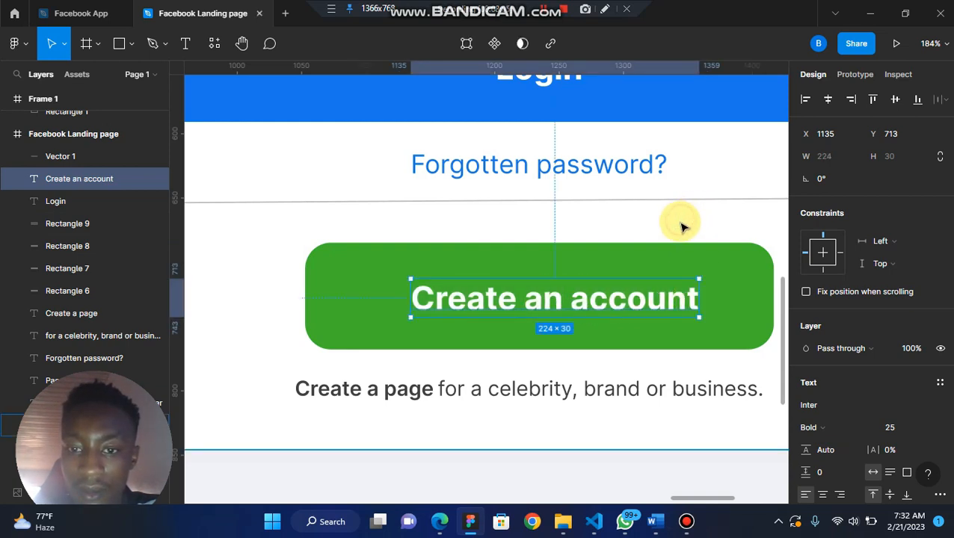
# Combine the "Create an account" label and green rectangle with auto layout, and move the resulting button to X 1065, Y 682
pyautogui.keyDown('shift'); pyautogui.click(722, 296); pyautogui.keyUp('shift')
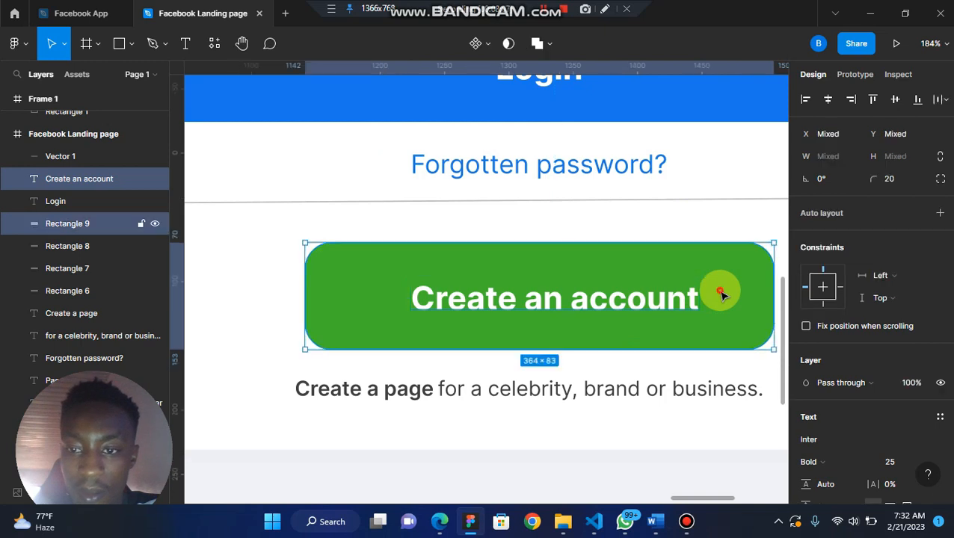
pyautogui.click(941, 213)
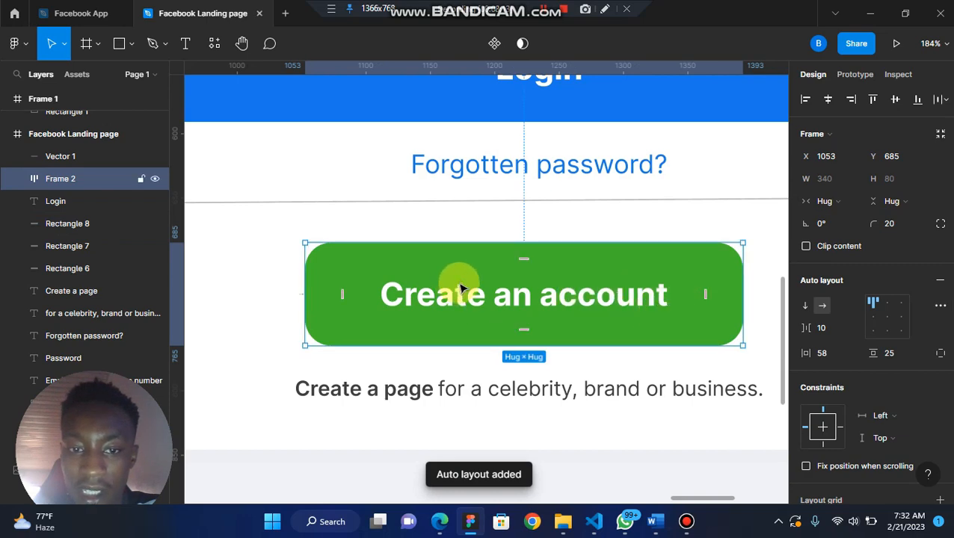
pyautogui.scroll(-5, 558, 332)
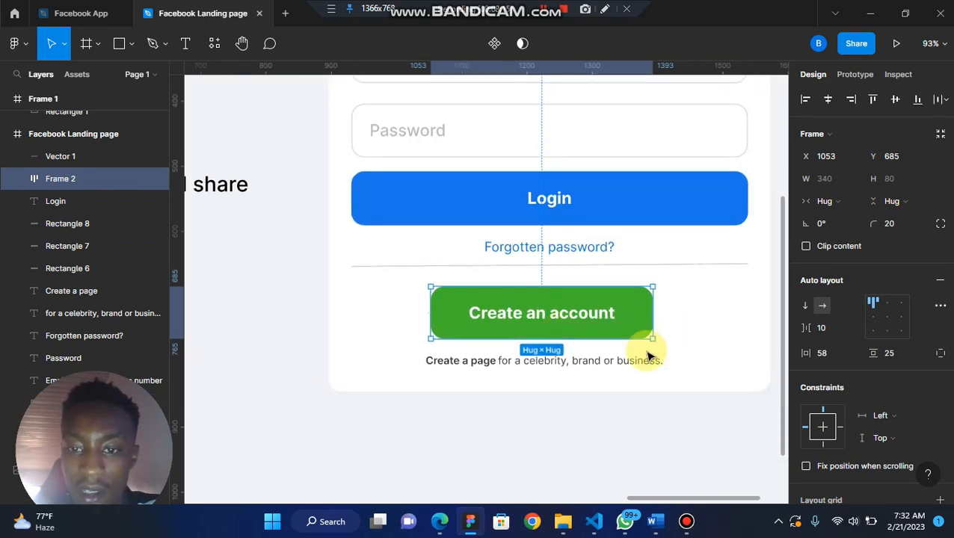
pyautogui.scroll(-5, 633, 363)
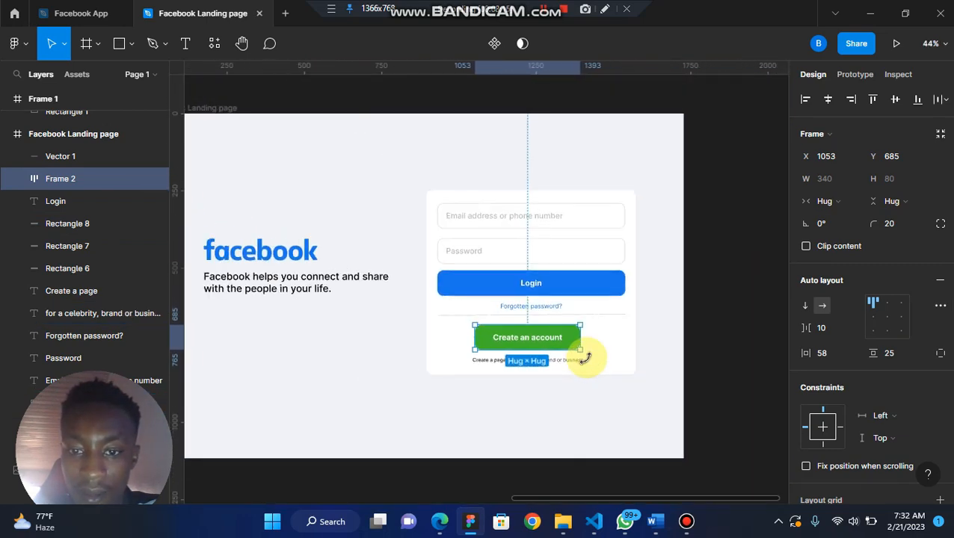
pyautogui.scroll(5, 487, 295)
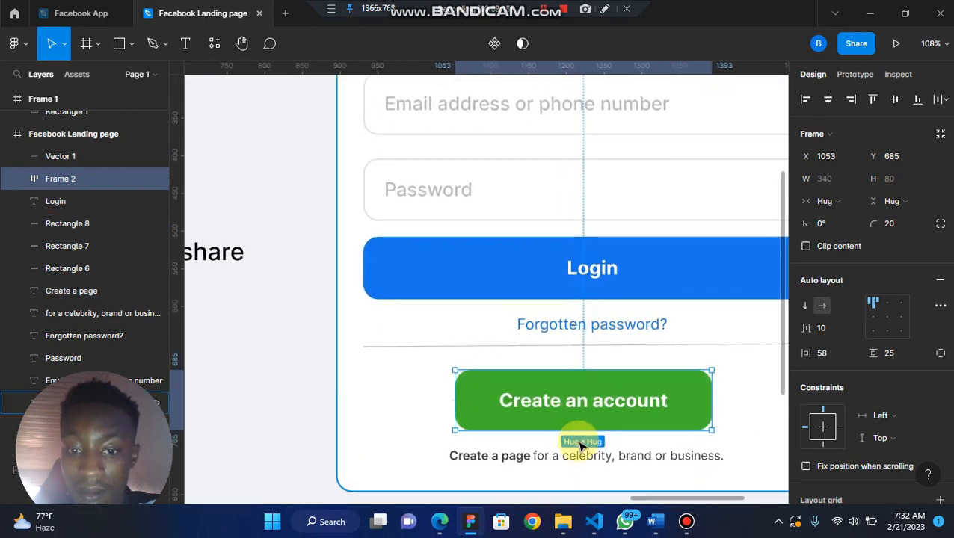
pyautogui.scroll(-3, 579, 398)
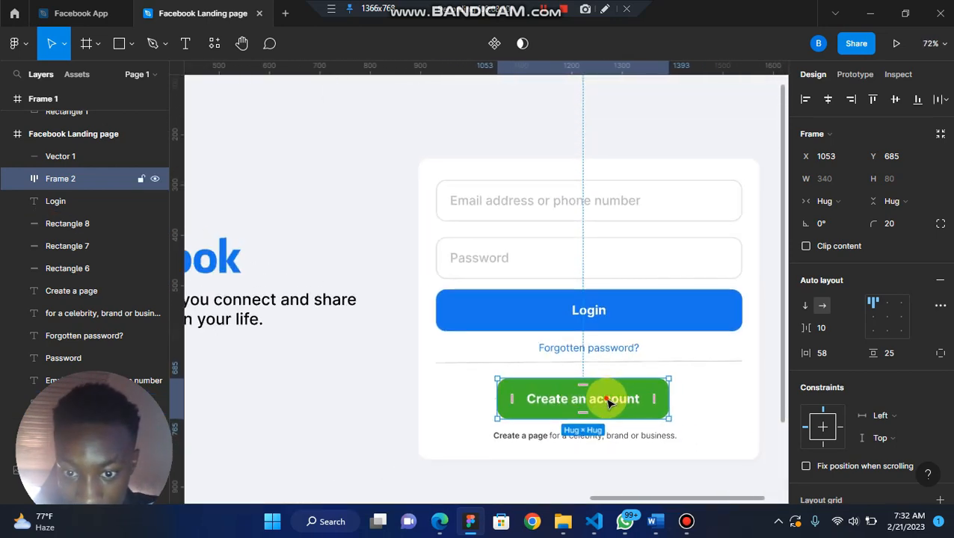
pyautogui.moveTo(608, 404)
pyautogui.mouseDown()
pyautogui.moveTo(650, 402)
pyautogui.moveTo(616, 404)
pyautogui.mouseUp()
pyautogui.hscroll(1, 635, 367)
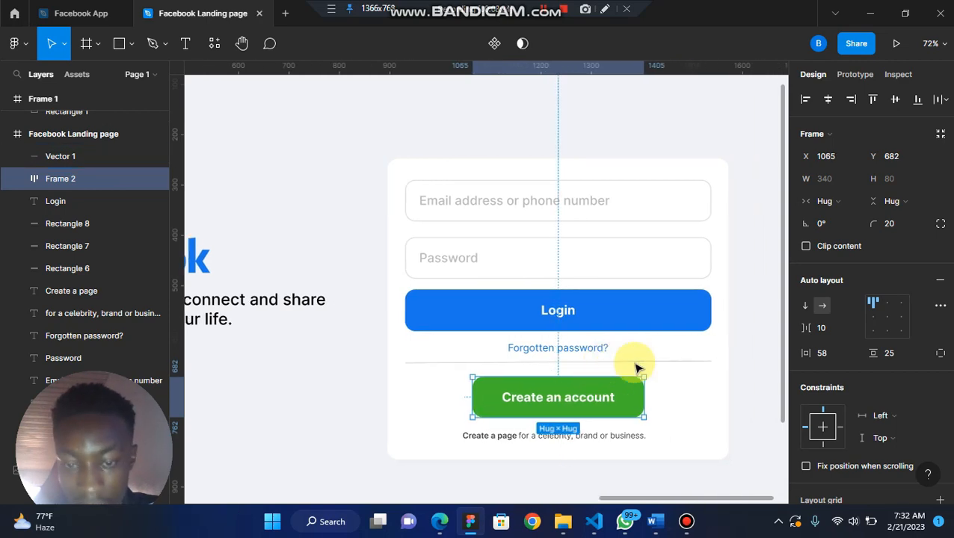
# Combine the "Login" label and its blue rectangle into one auto-layout button, and deselect it
pyautogui.scroll(4, 635, 367)
pyautogui.click(441, 268)
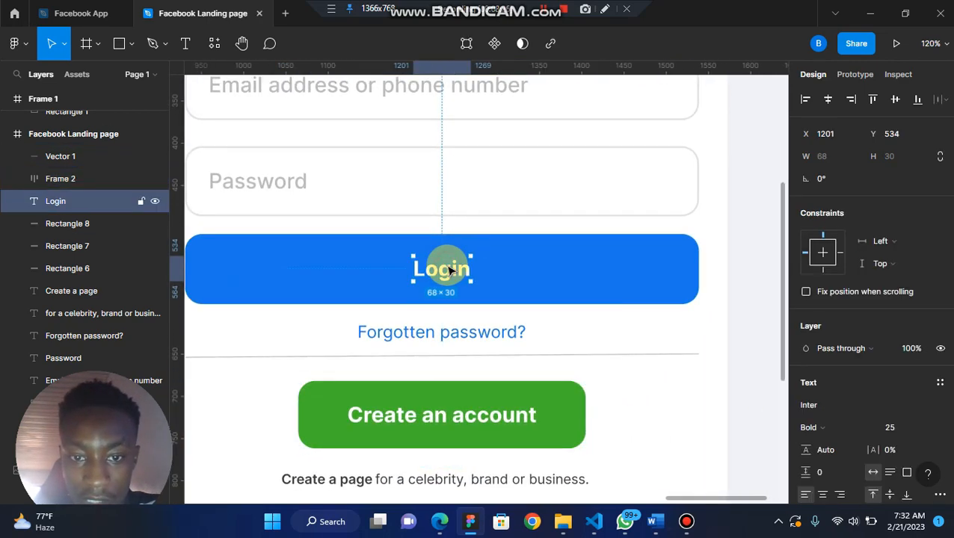
pyautogui.keyDown('shift'); pyautogui.click(549, 274); pyautogui.keyUp('shift')
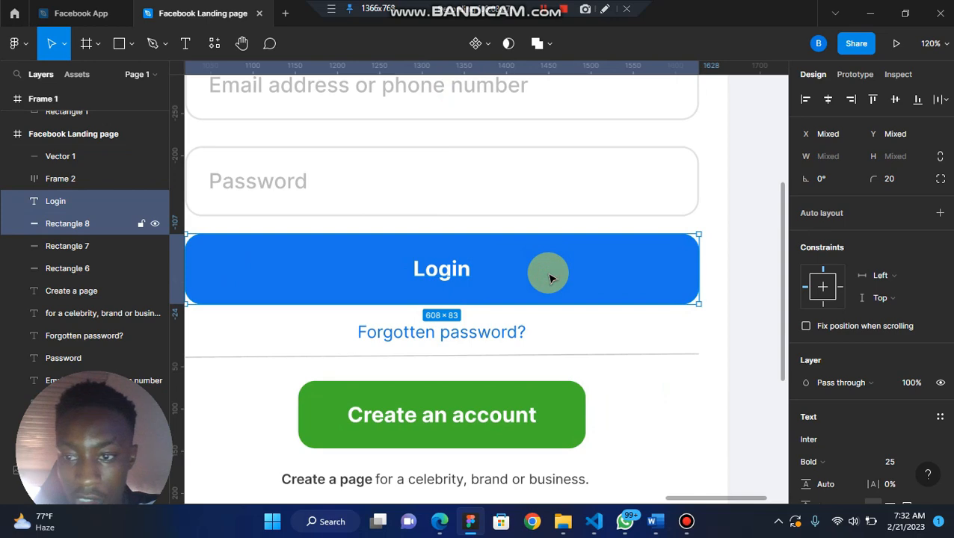
pyautogui.click(940, 214)
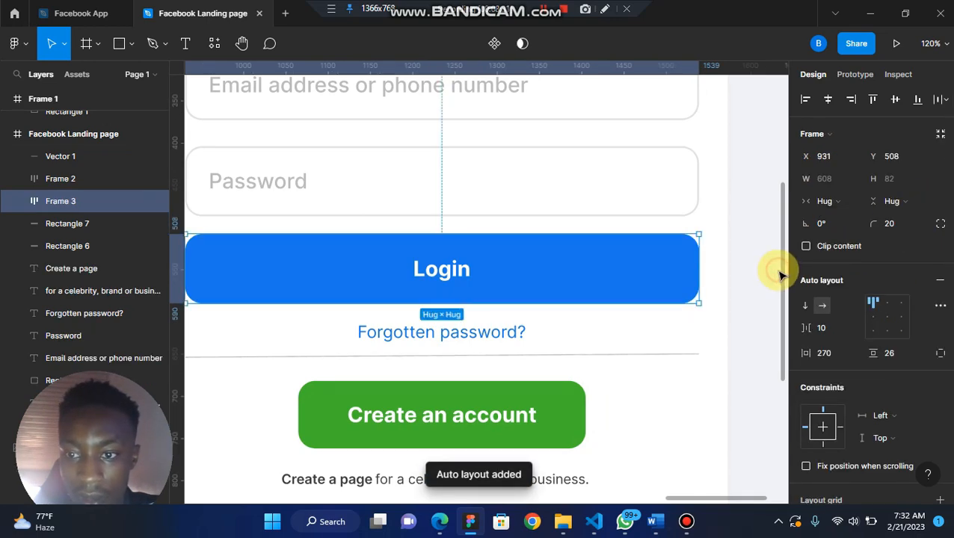
pyautogui.click(749, 284)
# Examine the whole Facebook landing page, comparing the logo and tagline with the login card's layout and overall balance
pyautogui.scroll(-3, 751, 285)
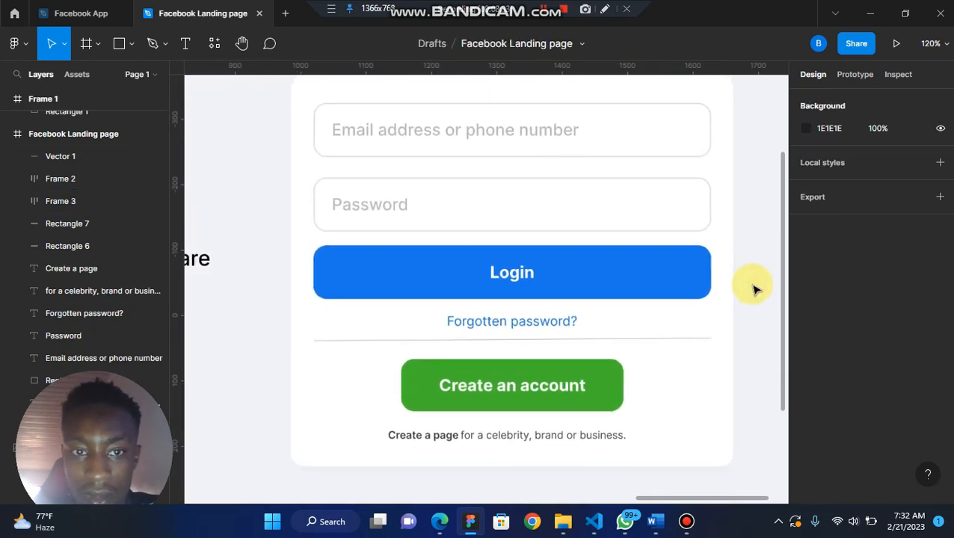
pyautogui.scroll(-3, 753, 288)
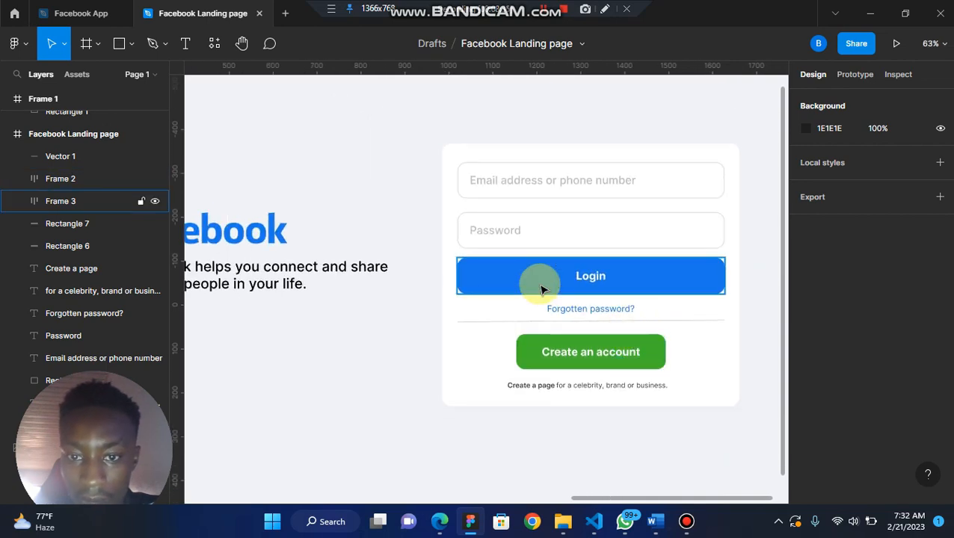
pyautogui.scroll(-3, 541, 296)
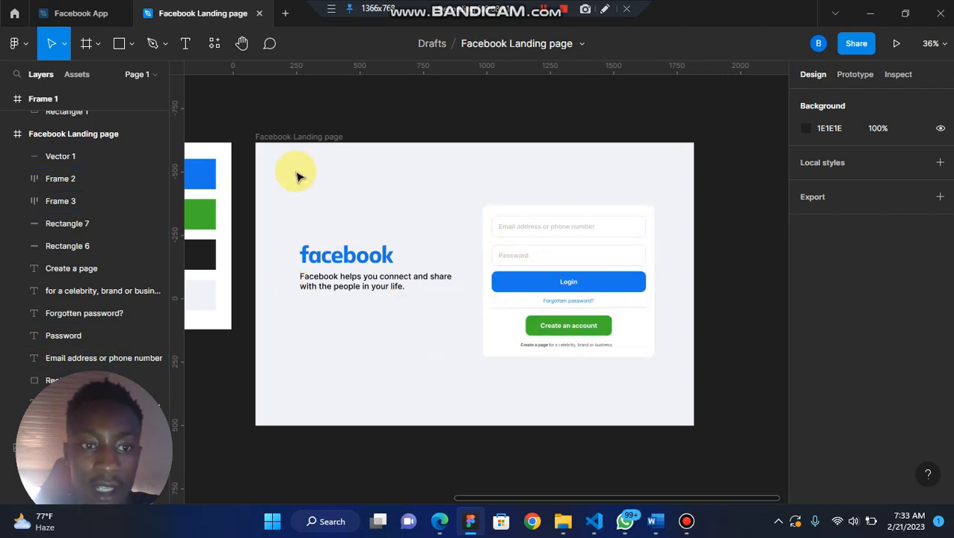
pyautogui.scroll(2, 297, 176)
pyautogui.scroll(-4, 296, 176)
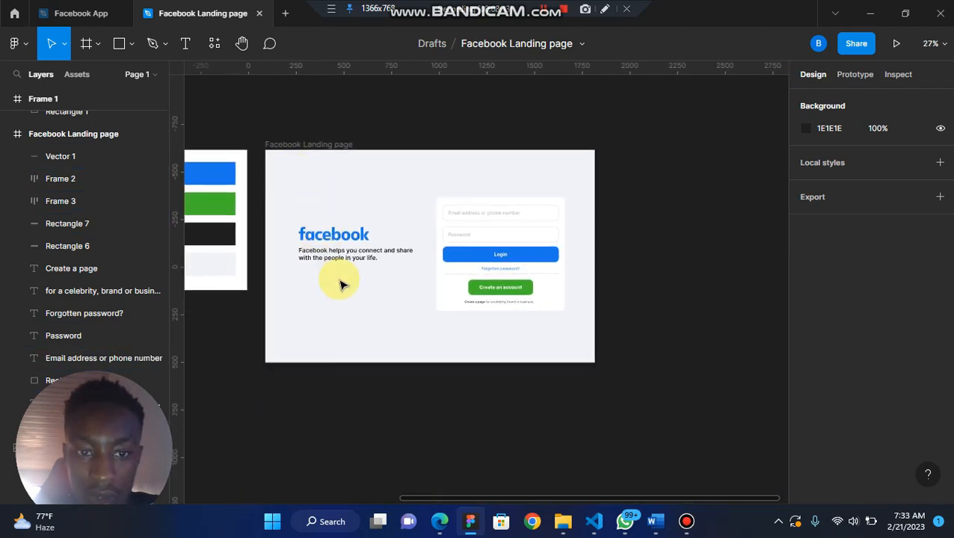
pyautogui.scroll(3, 341, 284)
pyautogui.scroll(1, 340, 284)
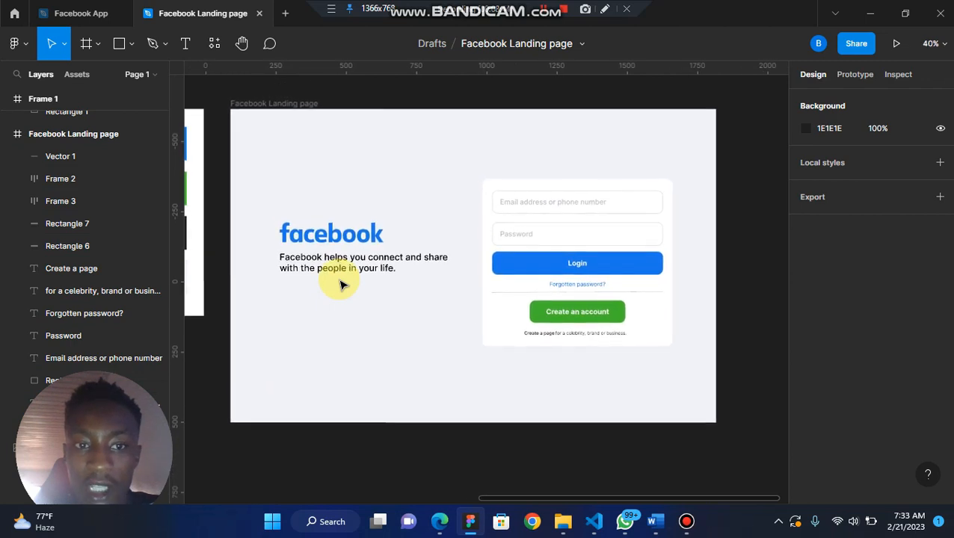
pyautogui.scroll(1, 340, 284)
pyautogui.scroll(-2, 340, 284)
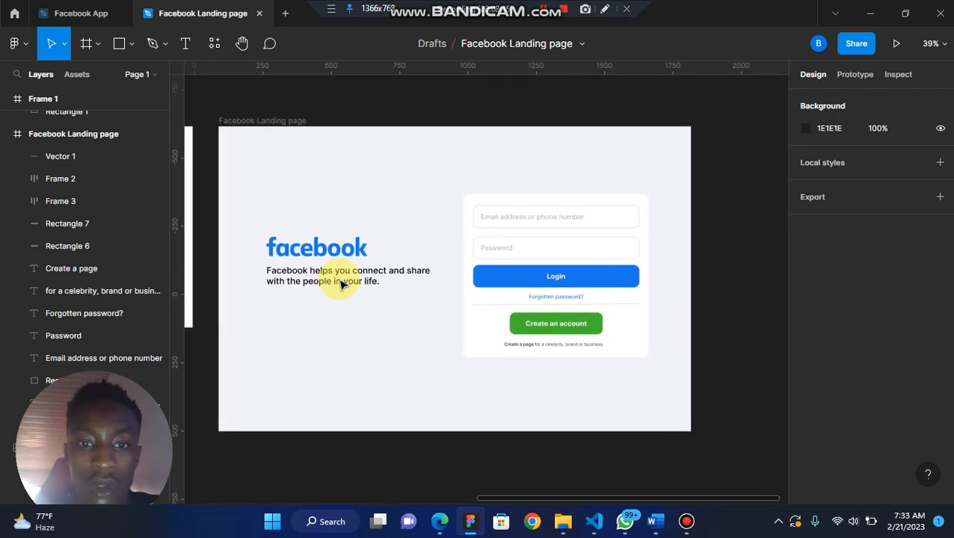
pyautogui.hscroll(-3, 341, 284)
pyautogui.hscroll(4, 341, 284)
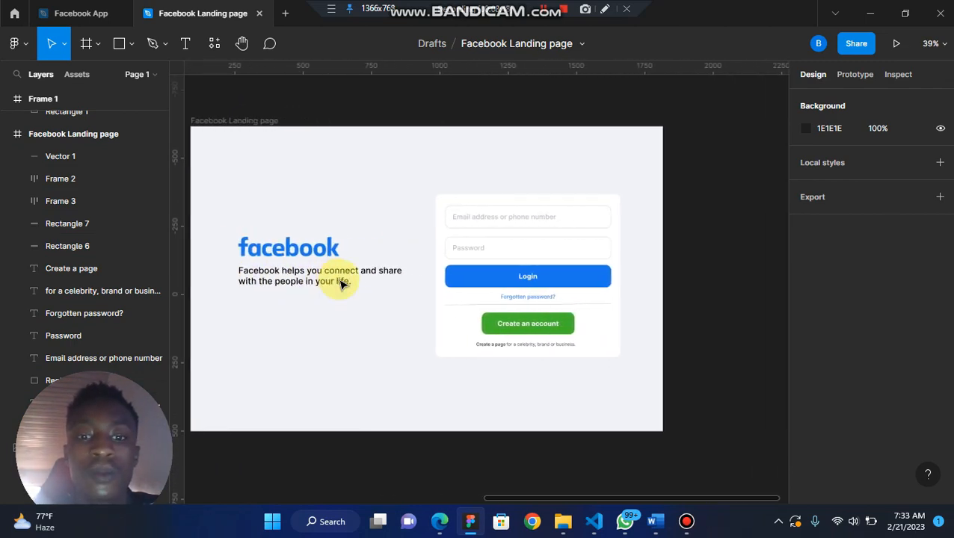
pyautogui.scroll(1, 341, 284)
pyautogui.hscroll(-3, 340, 284)
pyautogui.hscroll(2, 340, 284)
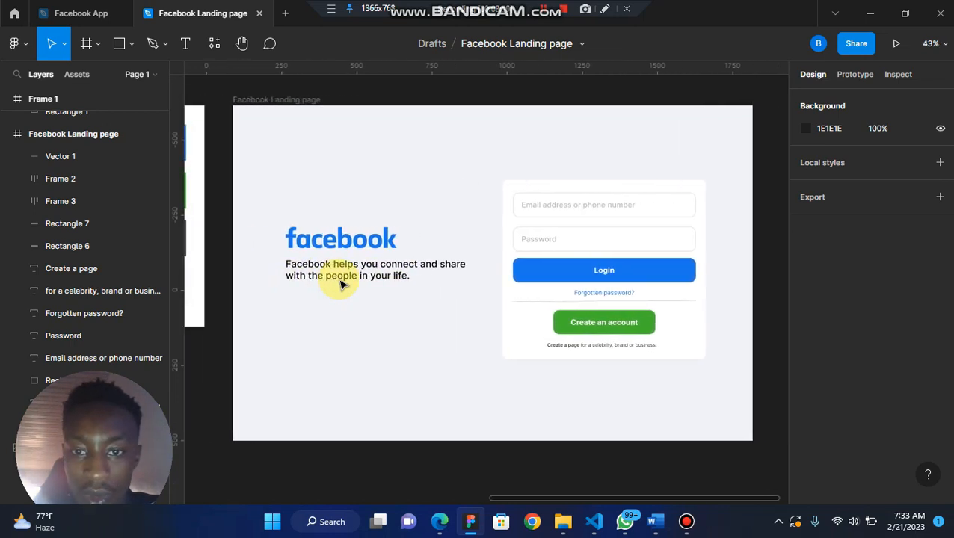
pyautogui.hscroll(3, 458, 291)
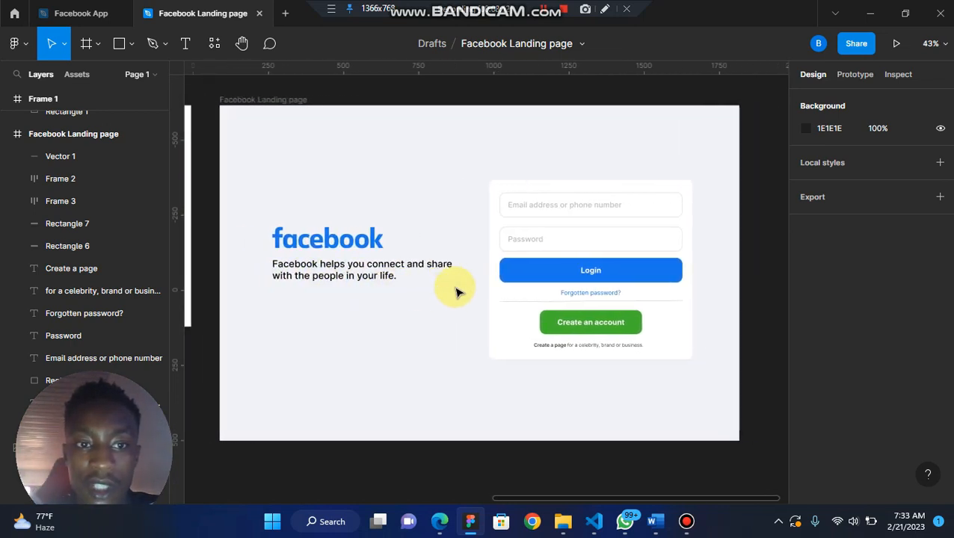